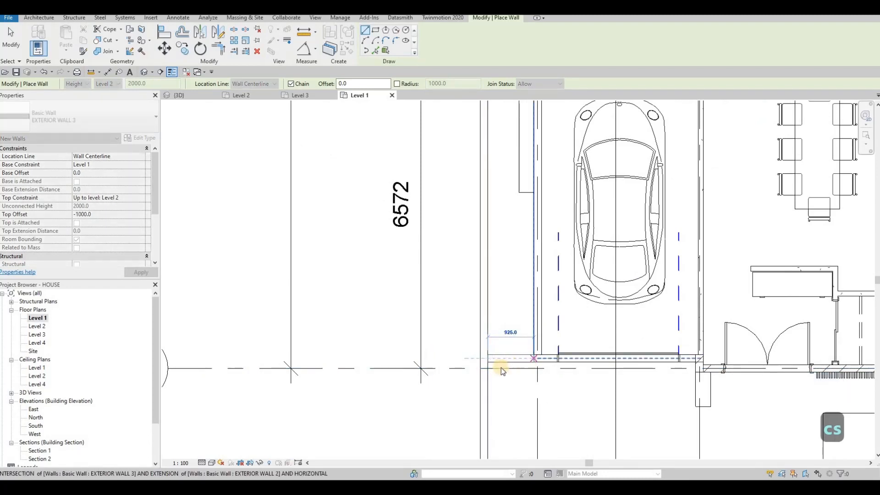
Step: Finish the short EXTERIOR WALL 3 segment between the garage's front corner and the left boundary wall
key("Escape")
scroll(478, 340, "down", 5)
key("Escape")
Step: Trim the left boundary wall into a corner with the short wall beside the garage front, removing its forward part
middle_click_drag(491, 381, 477, 346)
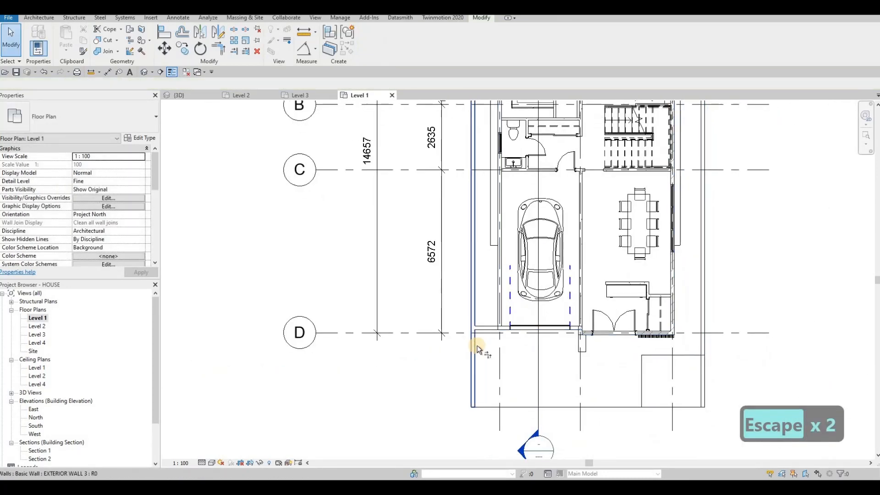
key("t")
key("r")
left_click(477, 330)
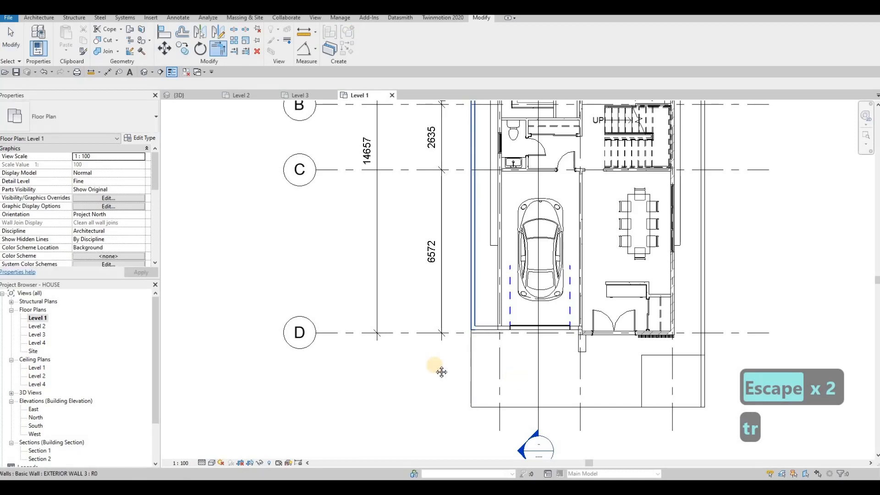
middle_click_drag(472, 408, 408, 402)
key("Escape")
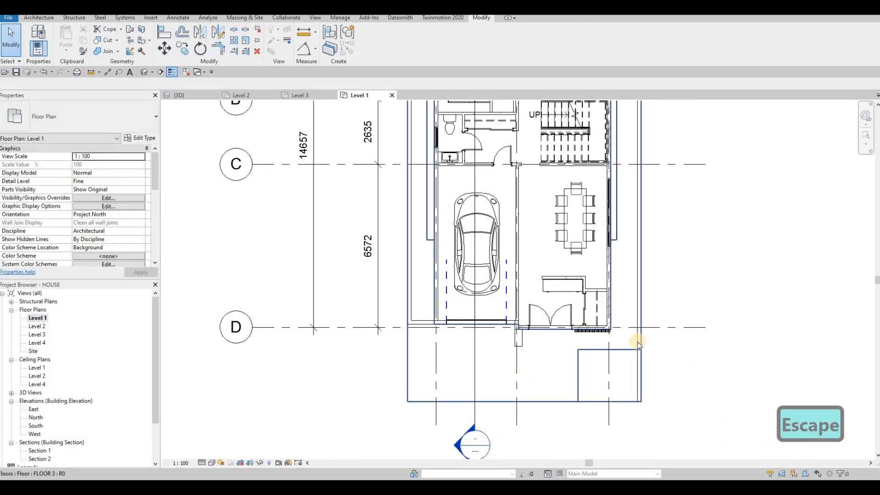
key("Escape")
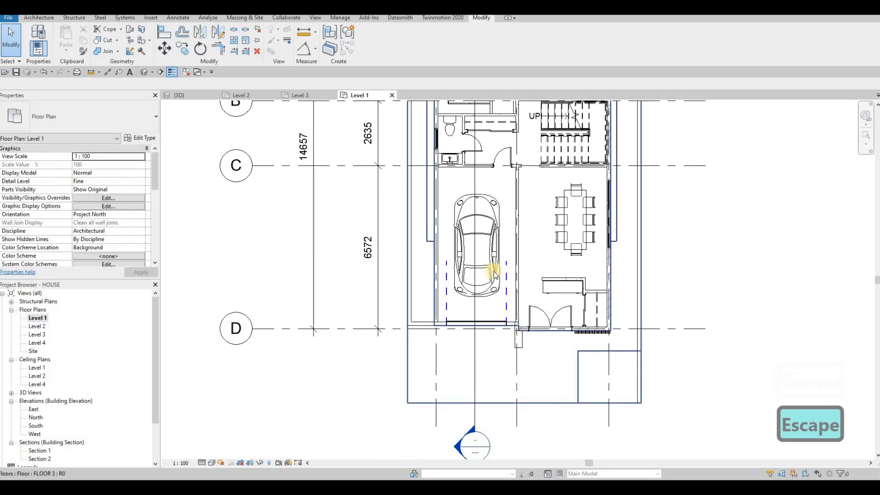
Step: Draw a short EXTERIOR WALL 3 segment along grid D from the right boundary wall toward the house, matching the boundary wall
left_click(611, 276)
key("Escape")
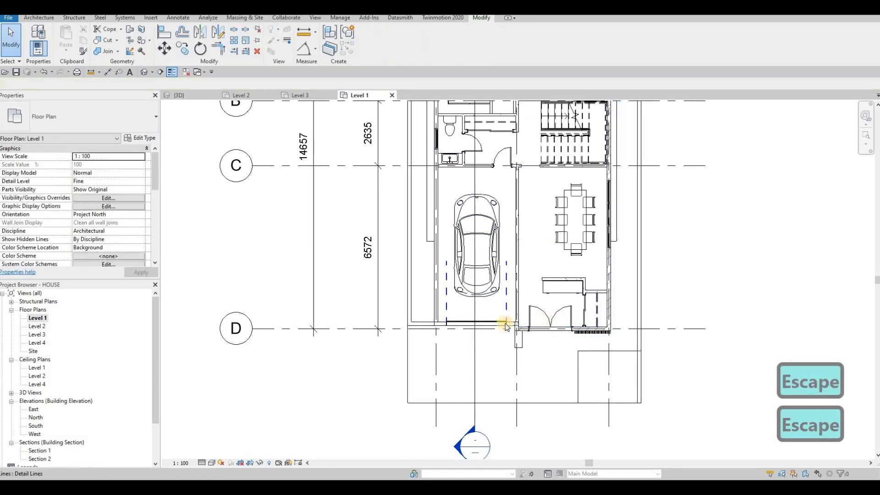
middle_click_drag(604, 326, 636, 304)
key("Escape")
left_click(636, 303)
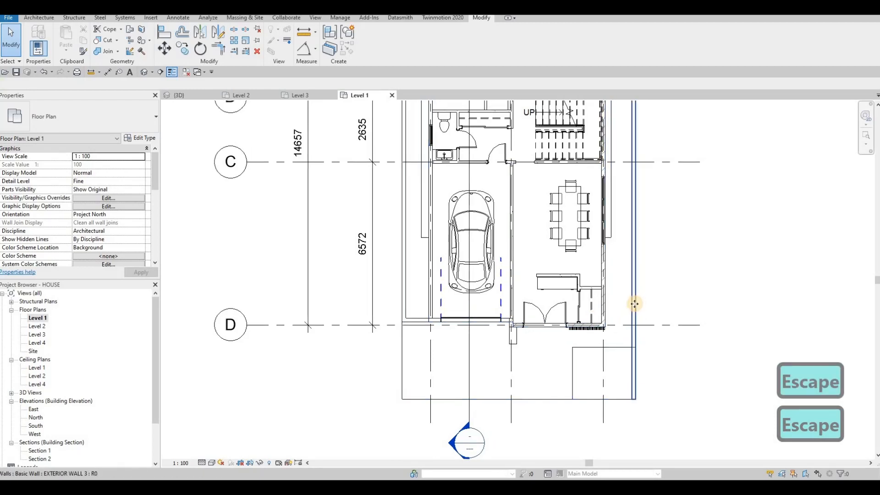
key("c")
key("s")
scroll(637, 321, "up", 3)
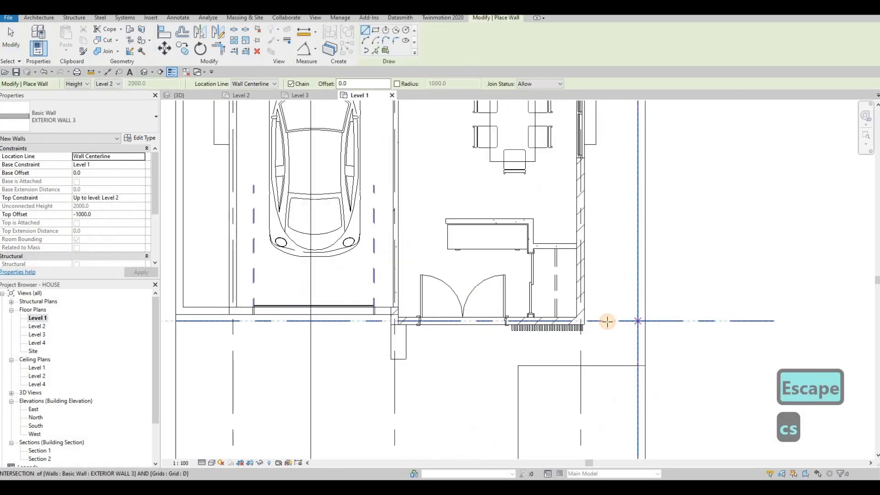
key("Escape")
key("Escape")
Step: Extend the free end of the short wall on grid D to the house's front right corner
scroll(600, 320, "up", 1)
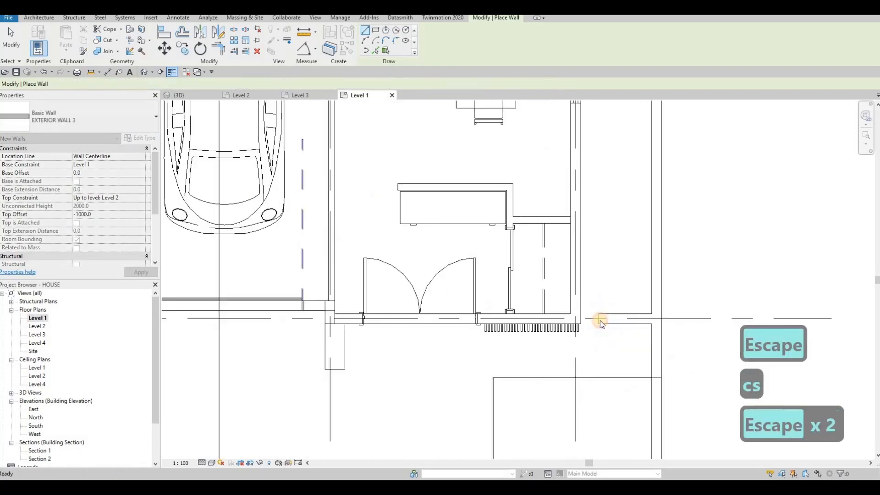
left_click(600, 320)
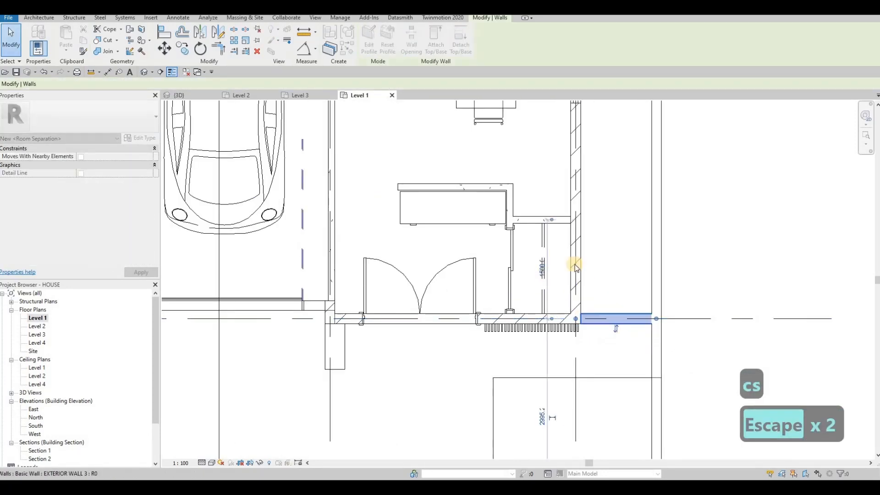
key("Escape")
Step: Trim the right boundary wall into a corner with the short wall on grid D, removing its forward part
middle_click_drag(627, 306, 577, 263)
key("Escape")
left_click(593, 280)
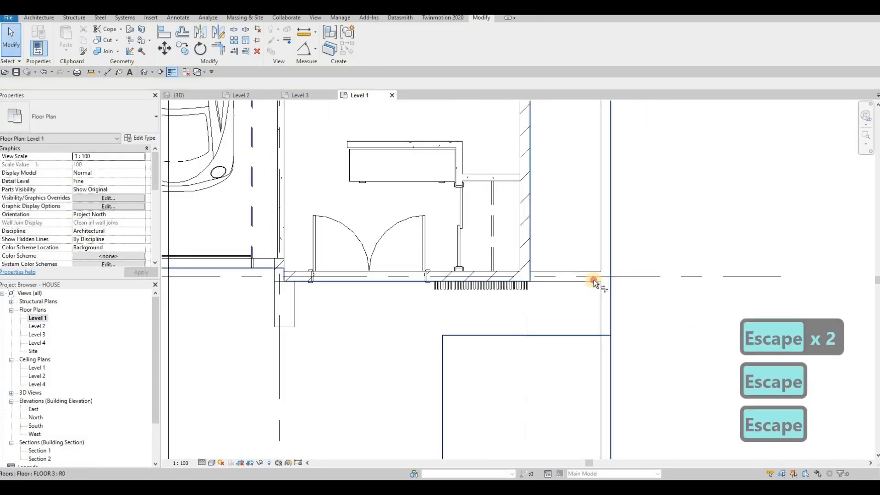
key("t")
key("r")
scroll(567, 318, "down", 2)
key("Escape")
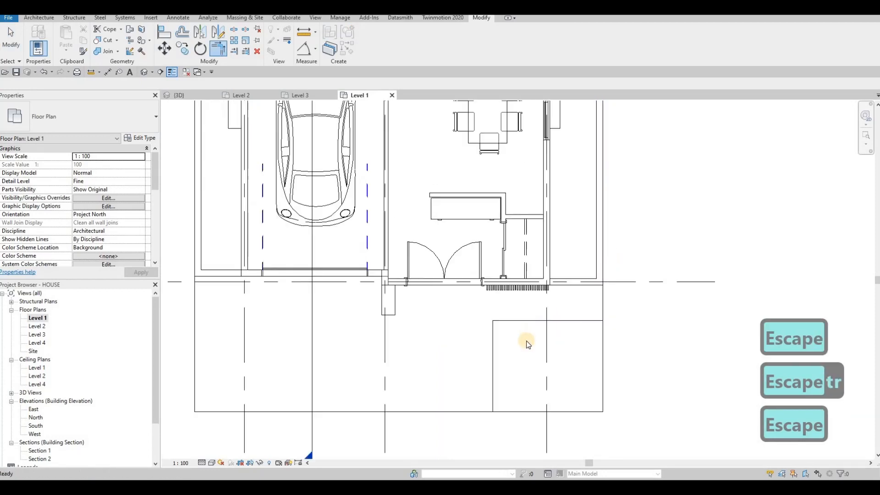
key("Escape")
Step: Open the boundary sketch of the FLOOR 3 slab around the house on Level 1 for editing
scroll(526, 344, "down", 2)
left_click(524, 350)
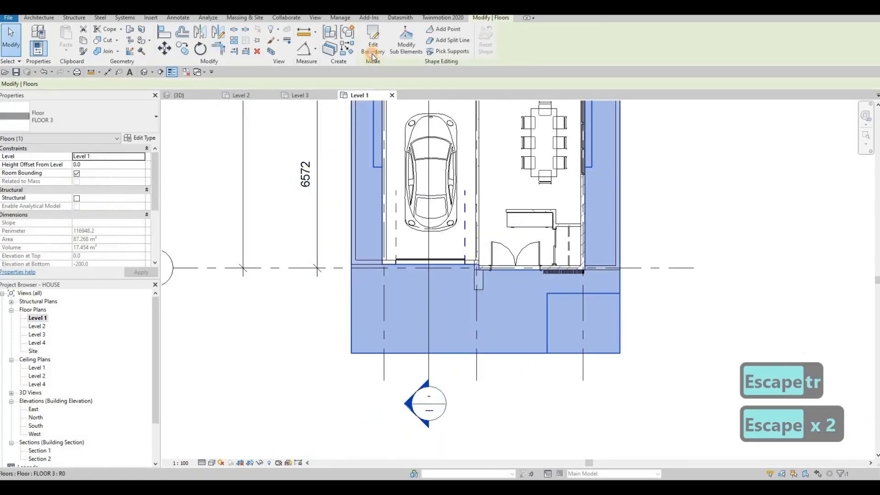
double_click(507, 282)
Step: Move the floor sketch's front boundary line toward the house, to about 1700 mm from the garage front line
left_click(485, 353)
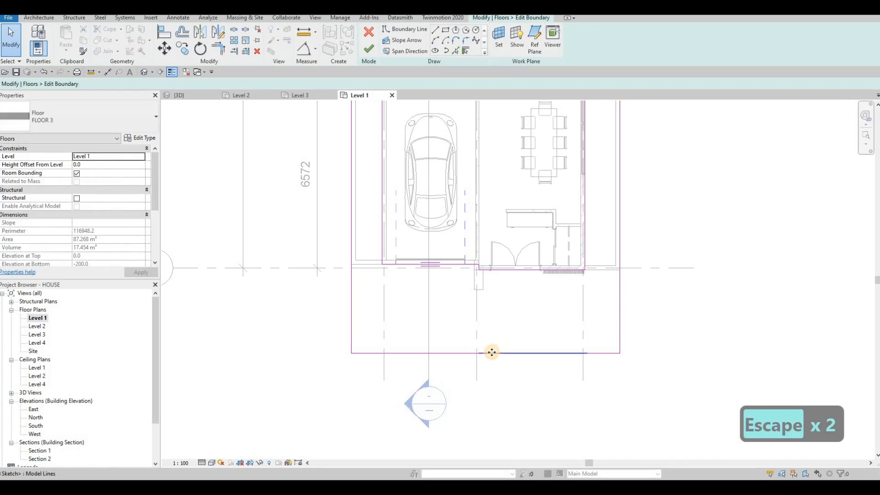
key("Escape")
left_click_drag(434, 353, 429, 313)
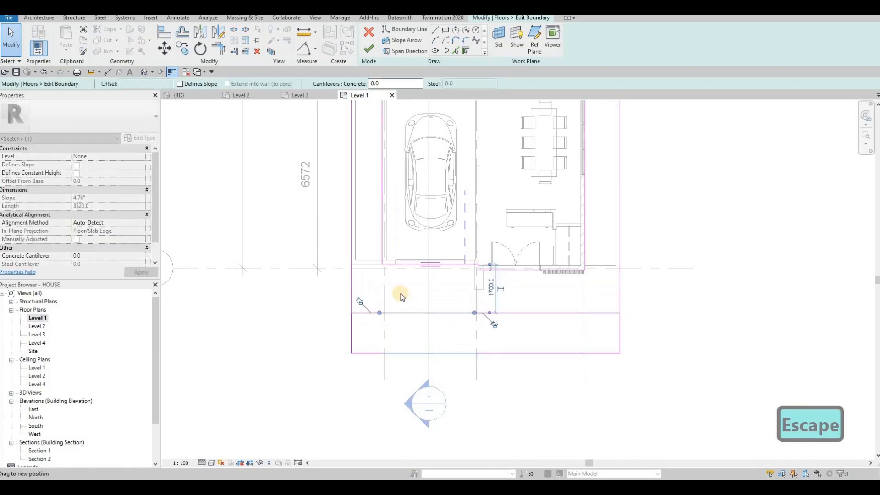
key("Escape")
key("Escape")
key("t")
key("r")
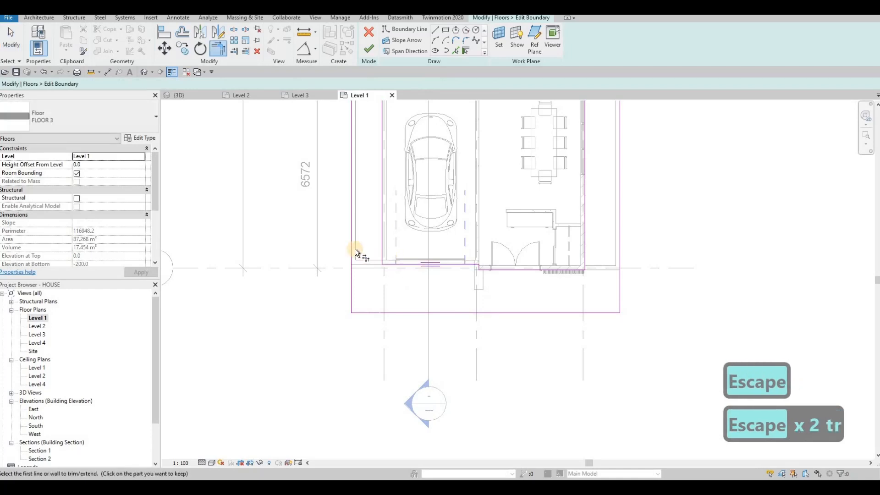
key("Escape")
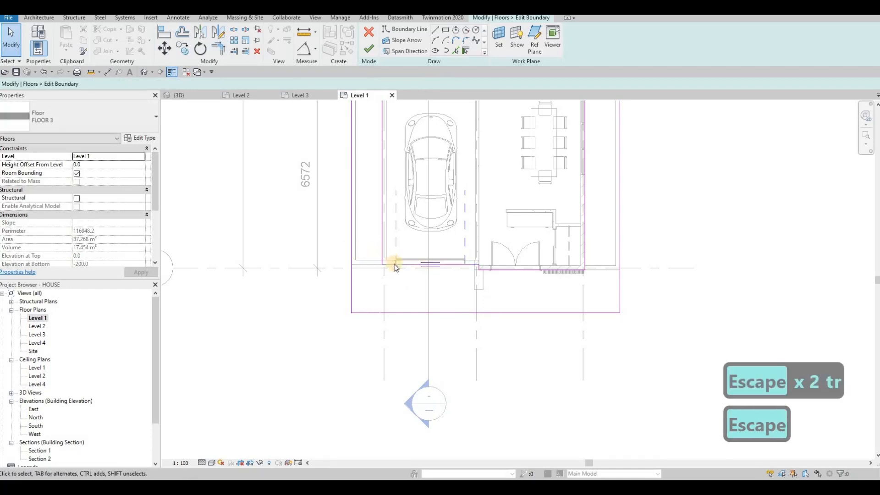
left_click(364, 253)
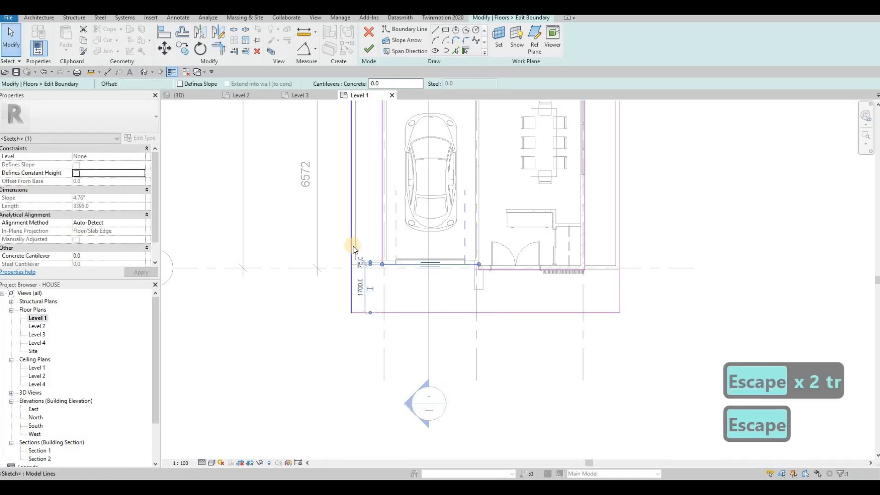
key("Escape")
Step: Trim the floor sketch's outer left edge to the garage front line and its outer right edge to the entrance front line
key("t")
key("r")
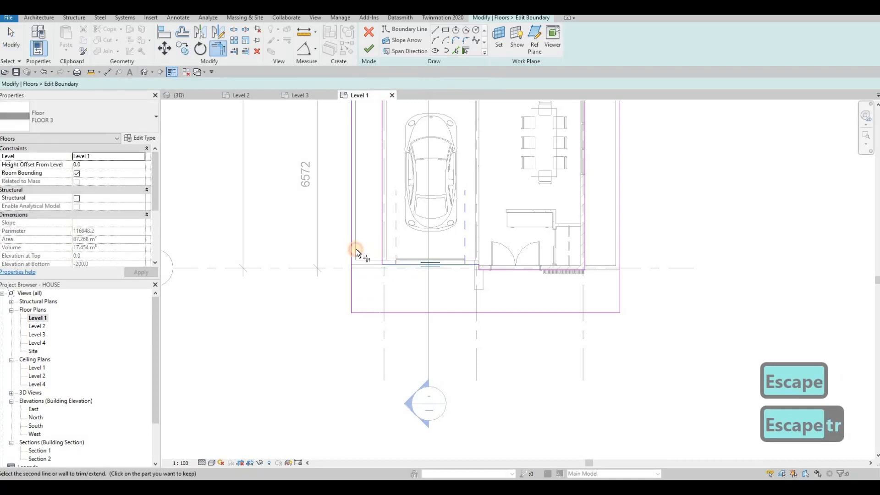
left_click(576, 269)
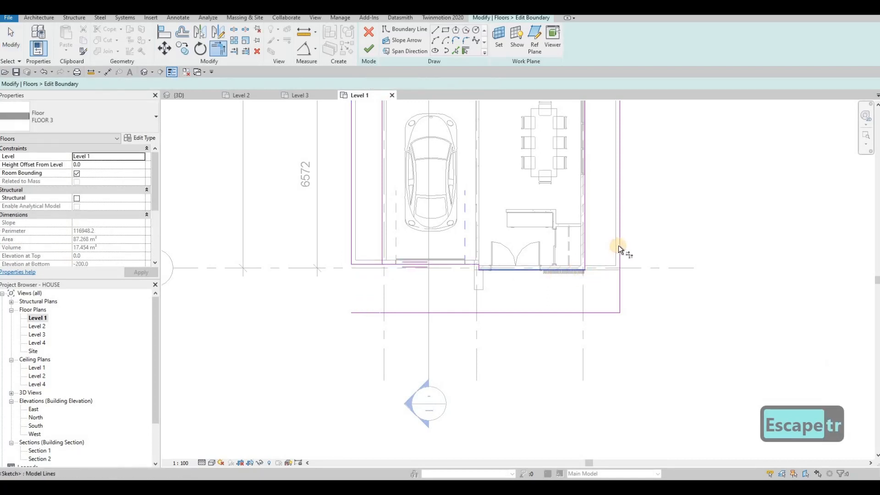
left_click(617, 248)
key("Escape")
key("Escape")
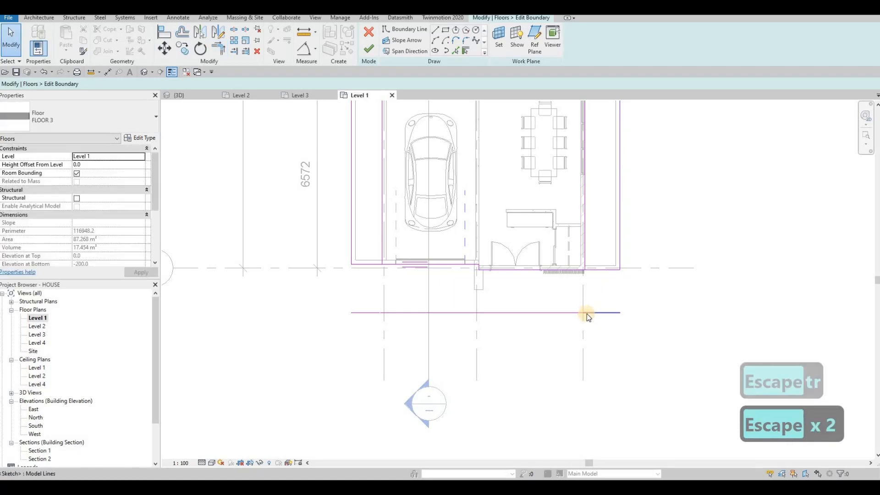
Step: Delete the detached front boundary lines from the floor sketch
key("Escape")
key("Tab")
left_click(583, 313)
key("Delete")
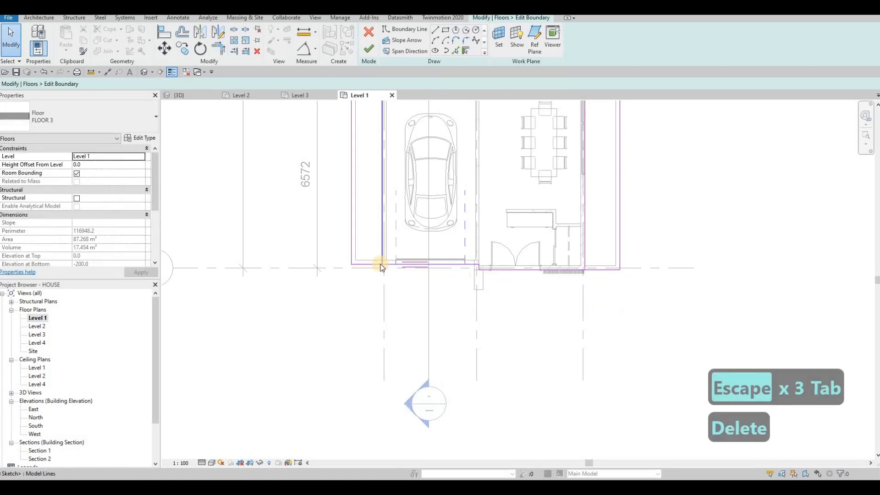
Step: Trim the floor sketch's inner side edges into corners with the front lines and delete the leftover segment beside the front pillar
key("t")
key("r")
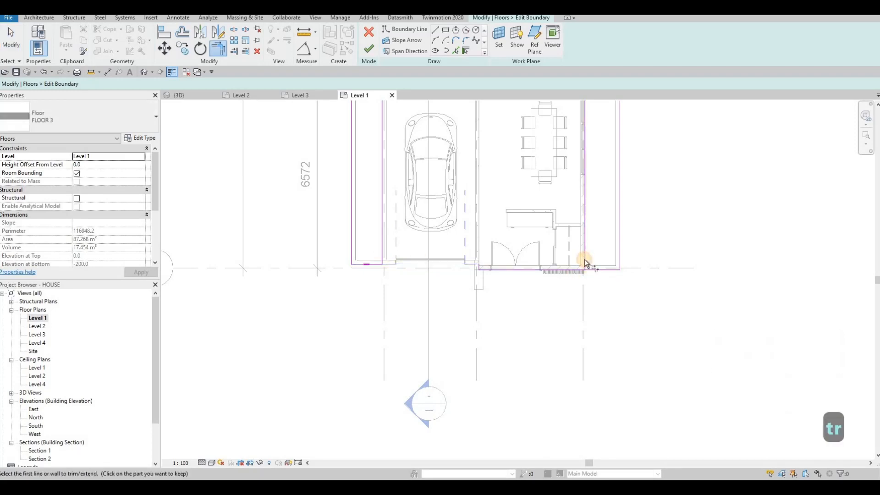
key("Escape")
key("Escape")
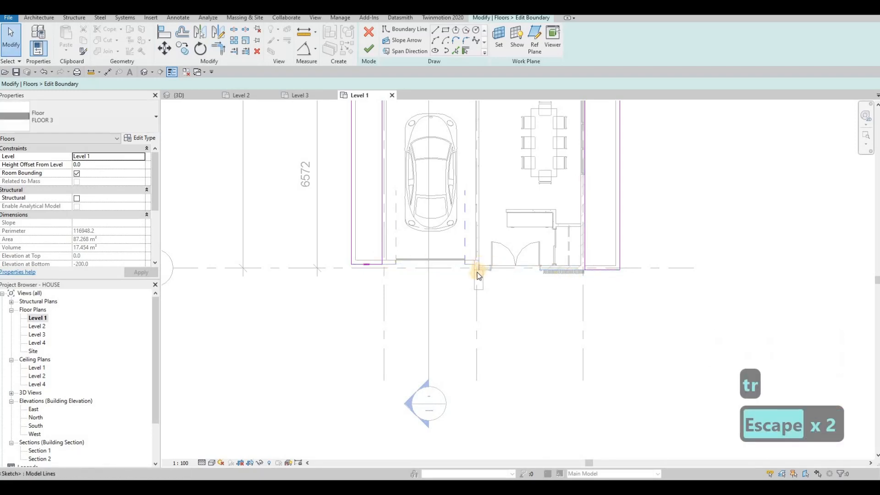
left_click(477, 266)
key("Delete")
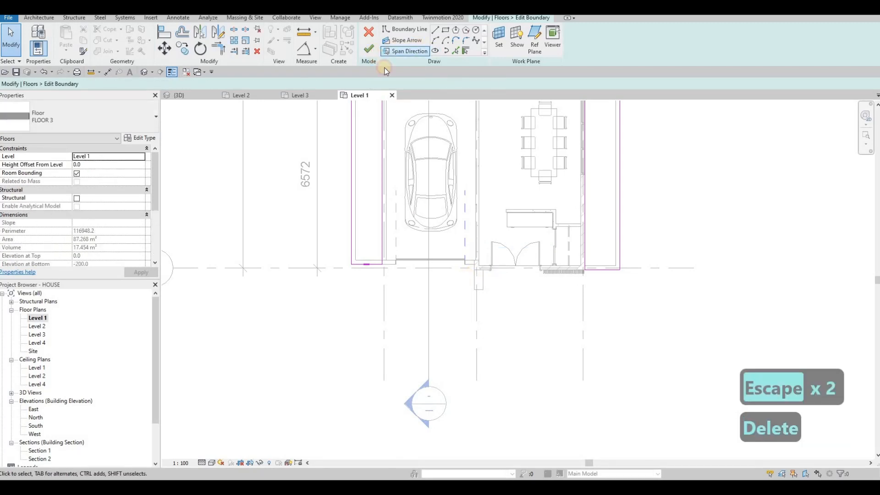
Step: Finish the floor boundary edit and delete the elements whose sketch constraints cannot be satisfied
left_click(721, 465)
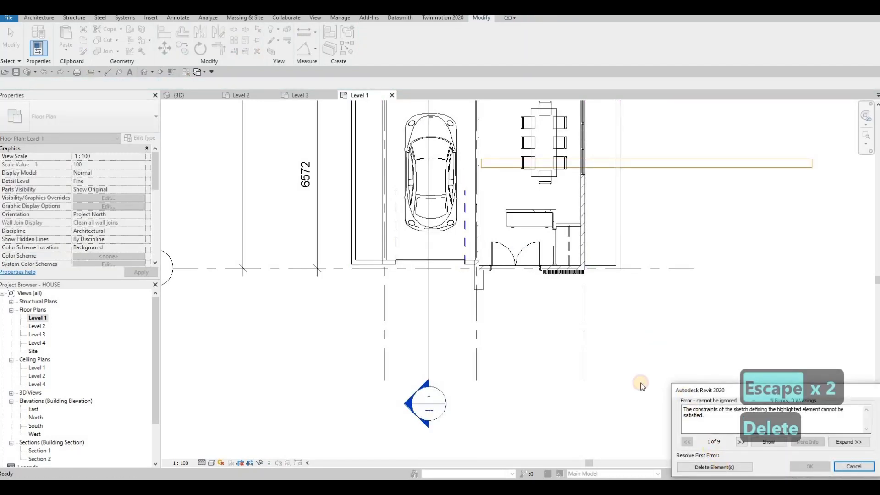
key("Escape")
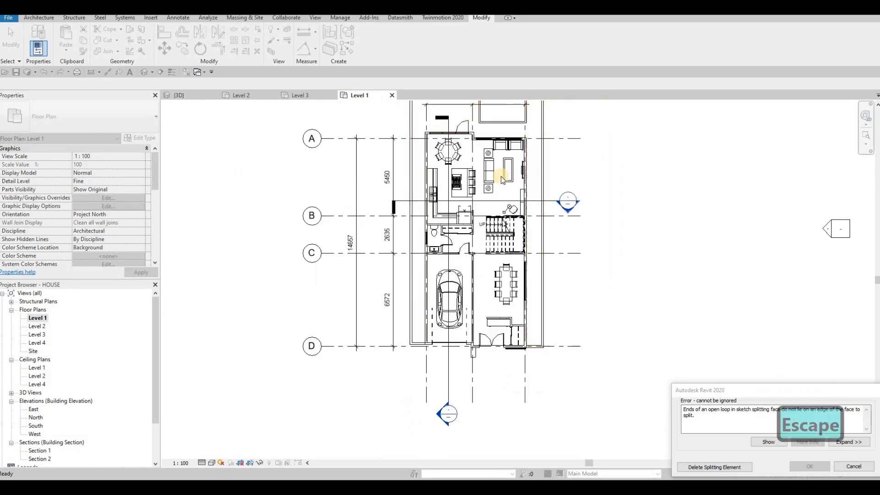
key("Escape")
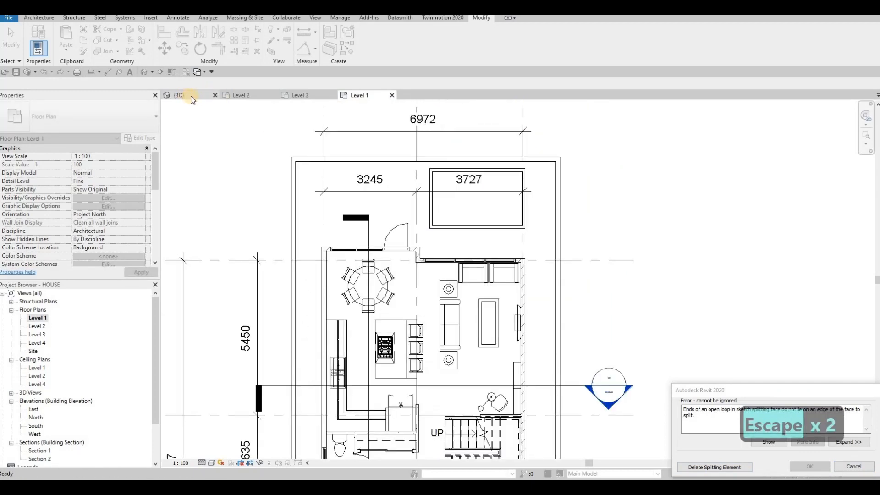
Step: Check the front and underside of the house in the 3D view and delete the splitting element causing the split-face error
left_click(186, 92)
key("Escape")
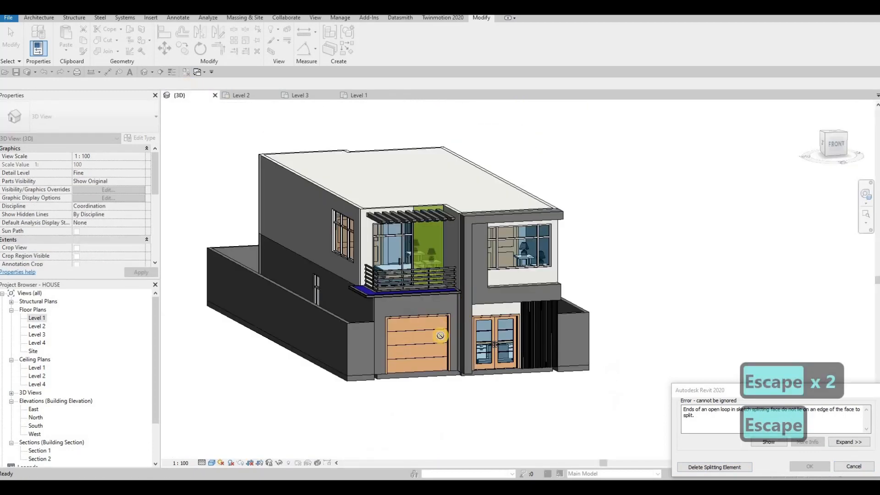
middle_click_drag(413, 357, 349, 288, "shift")
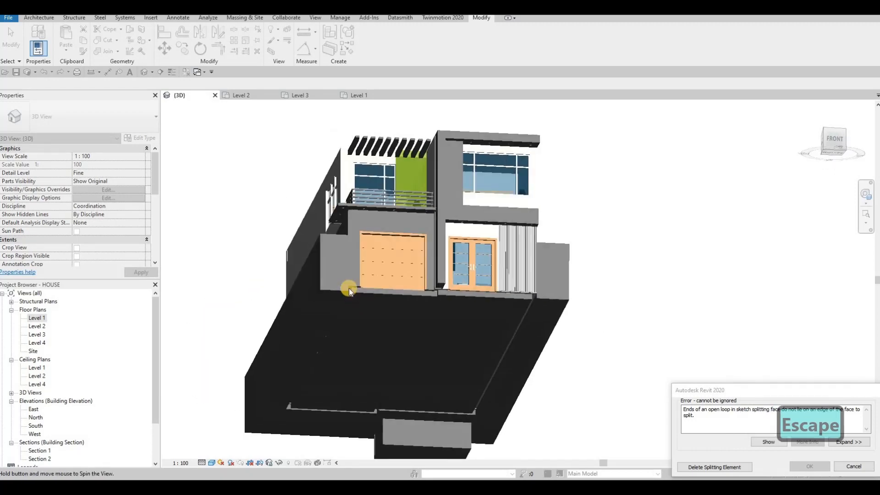
scroll(357, 284, "up", 3)
scroll(356, 283, "down", 5)
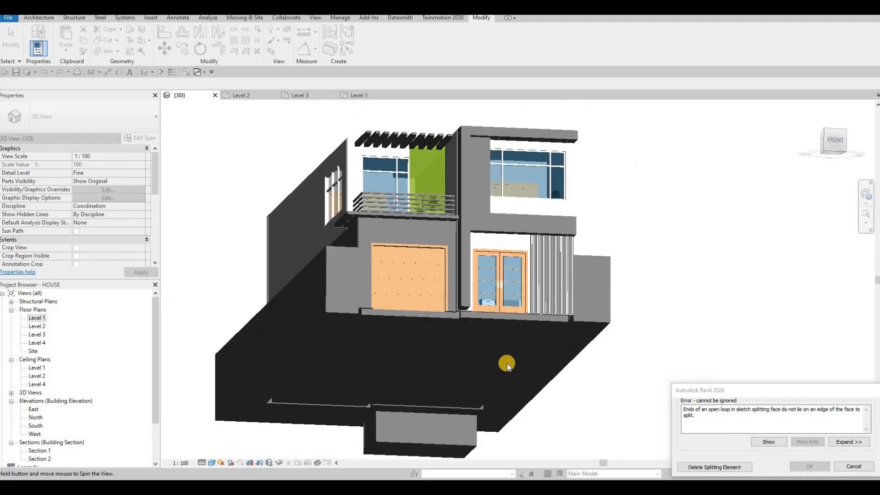
left_click(703, 467)
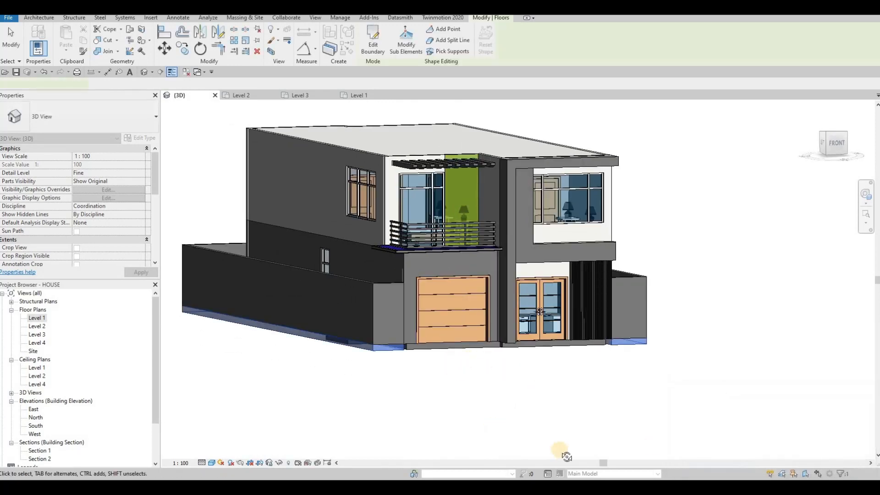
Step: Deselect the floor and examine the backyard slab and its rectangular opening in the 3D view
middle_click_drag(560, 452, 404, 308, "shift")
key("Escape")
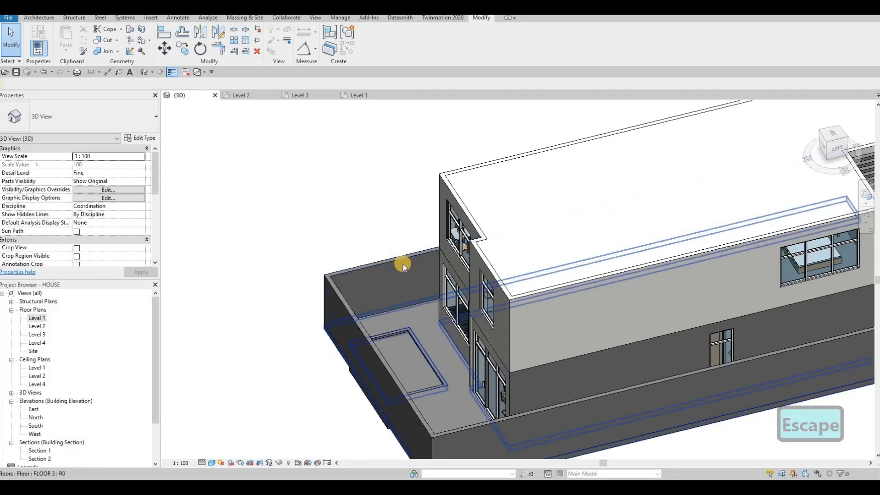
middle_click_drag(403, 264, 407, 266, "shift")
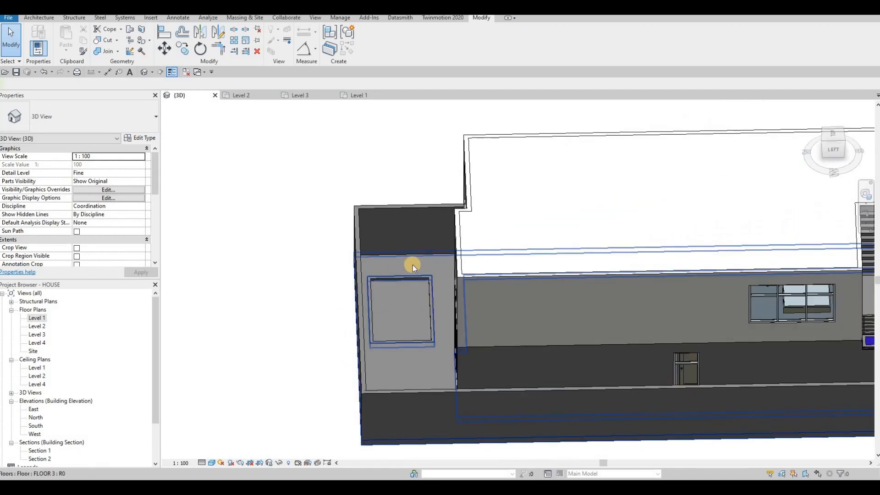
middle_click_drag(422, 317, 411, 326, "shift")
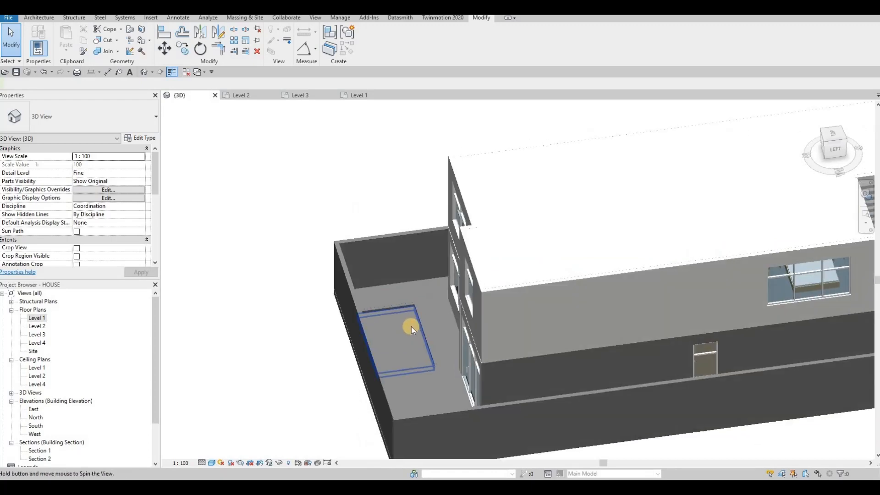
scroll(422, 303, "up", 3)
scroll(409, 311, "down", 2)
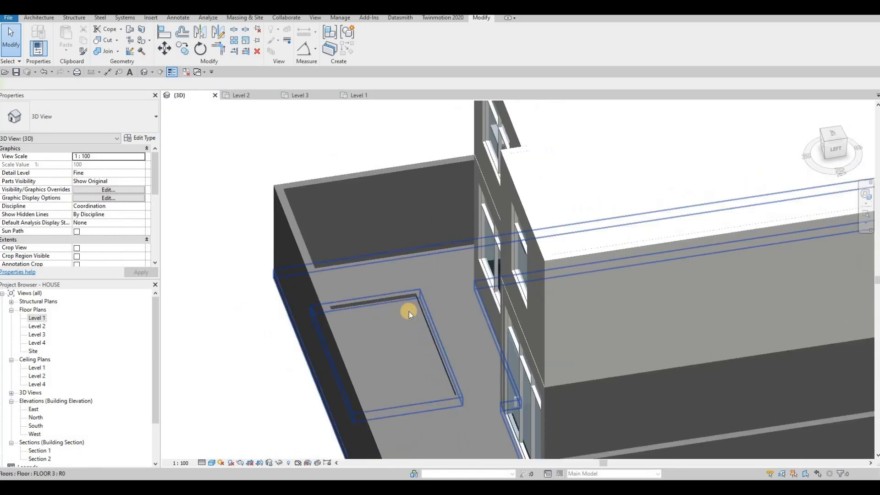
Step: Inspect the backyard pool's generic model and the front entrance of the house in the 3D view
left_click(406, 311)
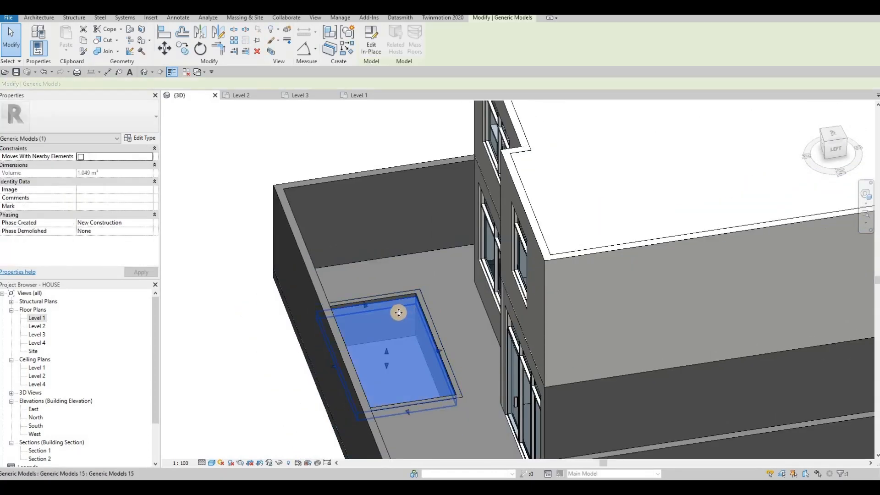
key("Escape")
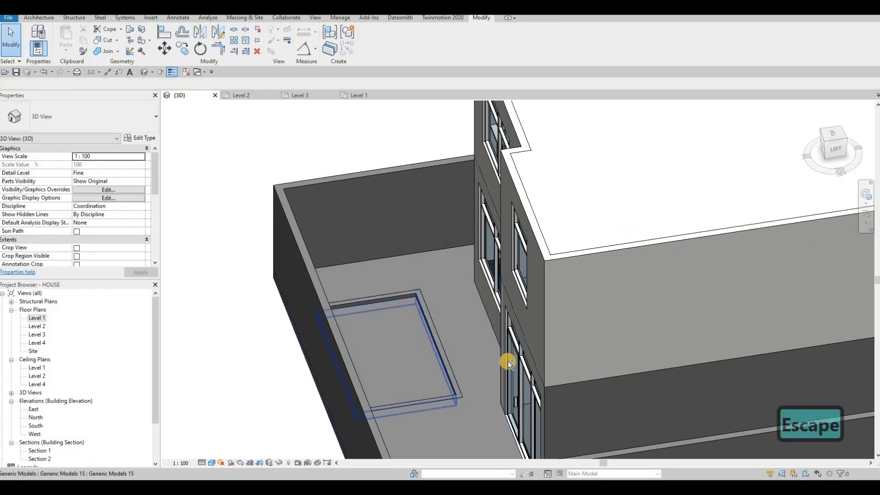
scroll(508, 361, "down", 5)
middle_click_drag(603, 338, 548, 296, "shift")
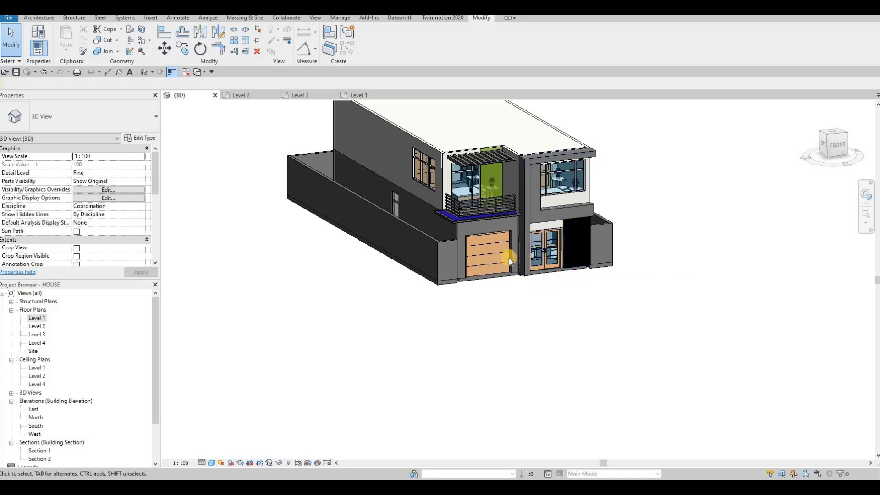
mouse_move(509, 258)
middle_mouse_down("shift")
mouse_move(479, 268)
mouse_move(514, 264)
middle_mouse_up("shift")
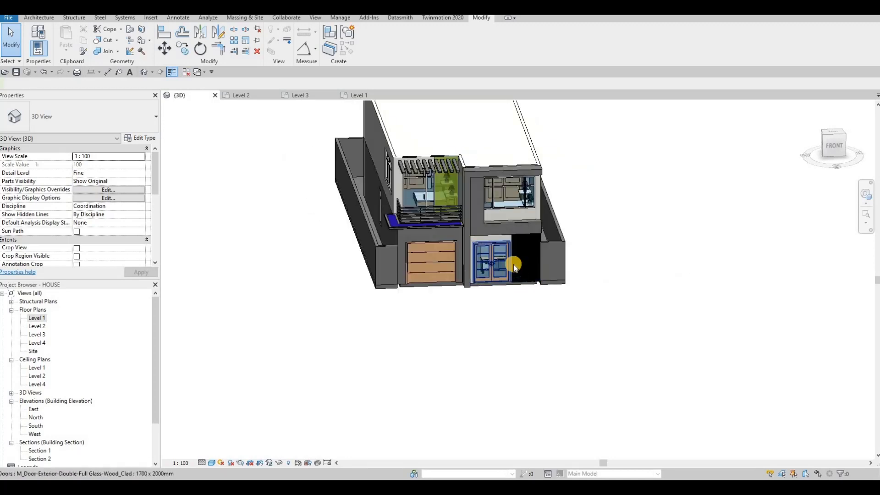
Step: On the Level 1 plan, draw INTERIOR WALL 1 closet walls beside the garage, about 900 mm across and 1300 mm toward the facade
double_click(42, 318)
middle_click_drag(442, 451, 447, 308)
scroll(447, 311, "up", 2)
key("Escape")
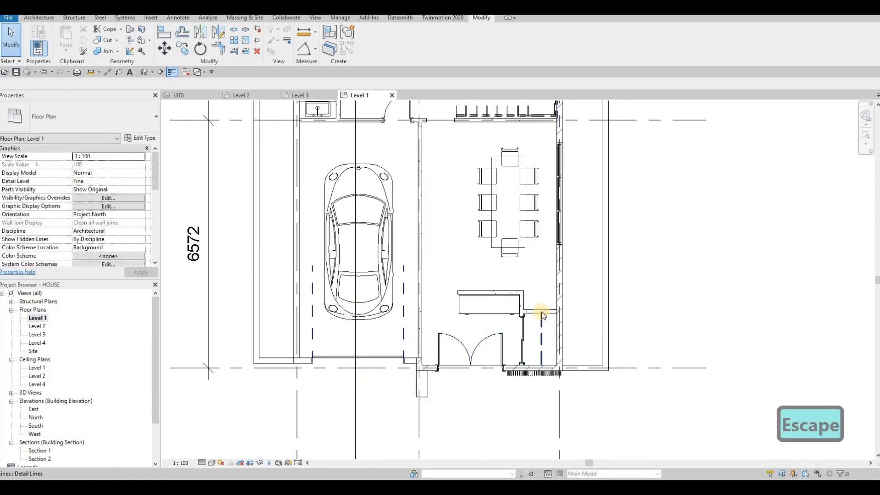
key("Escape")
key("Tab")
key("Tab")
left_click(544, 315)
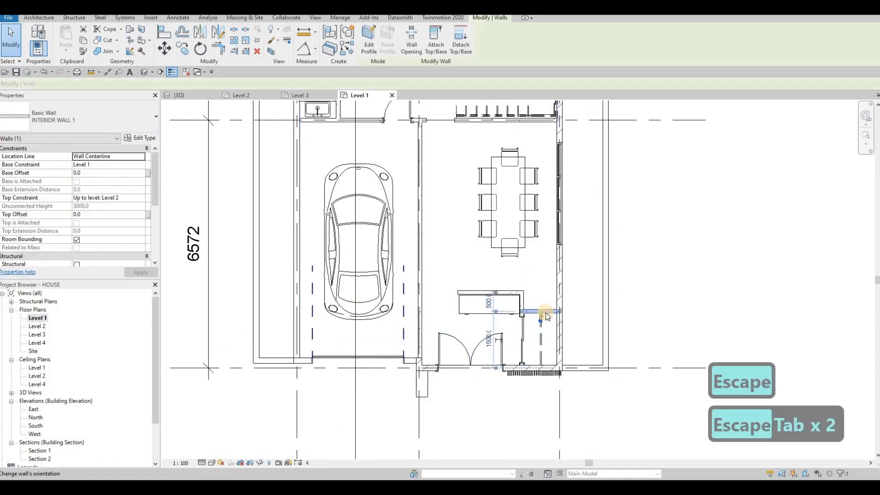
key("c")
key("s")
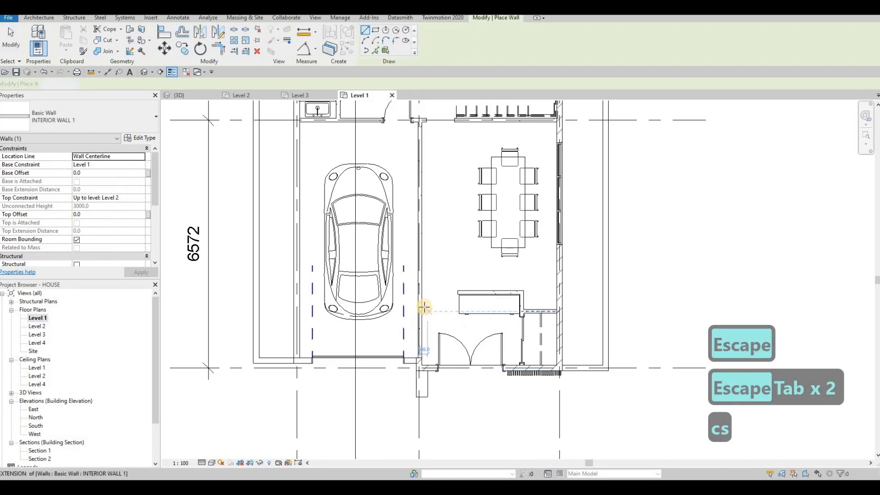
left_click(422, 311)
left_click(454, 312)
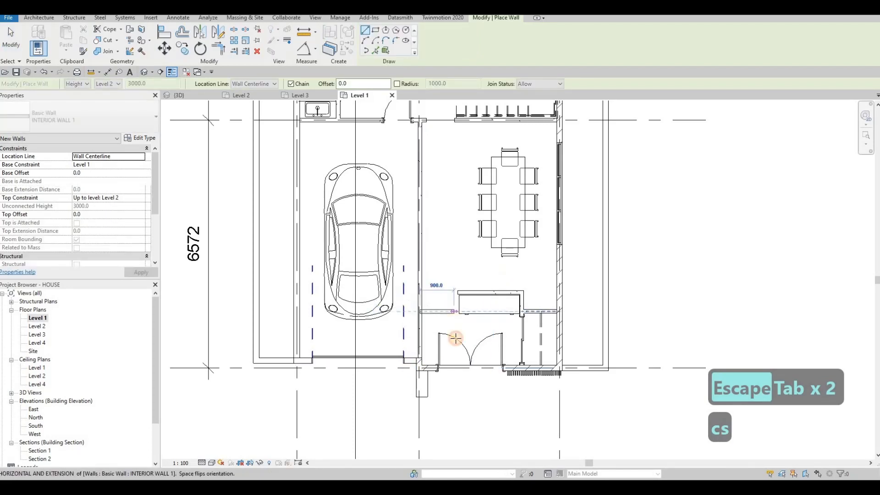
left_click(454, 360)
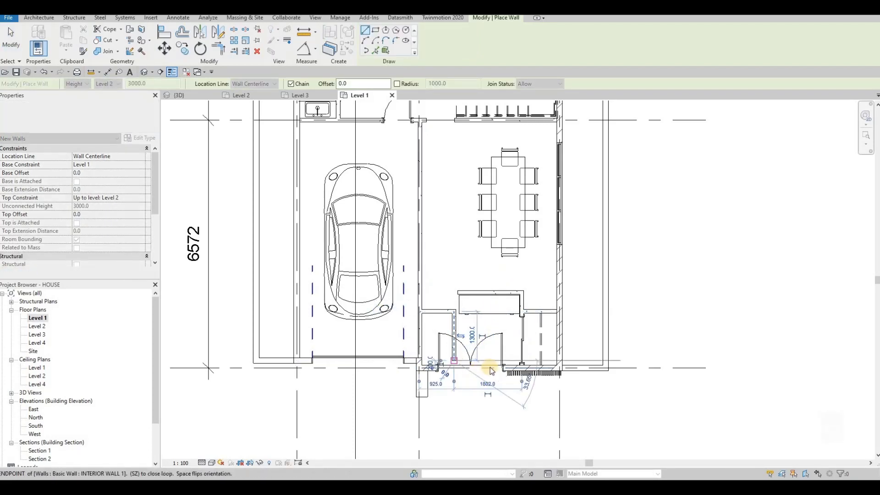
key("Escape")
key("Escape")
key("Escape")
key("Escape")
Step: Place a 1200 x 2000mm double sliding door, matching the existing closet's door, midway along the new closet's side wall
left_click(523, 351)
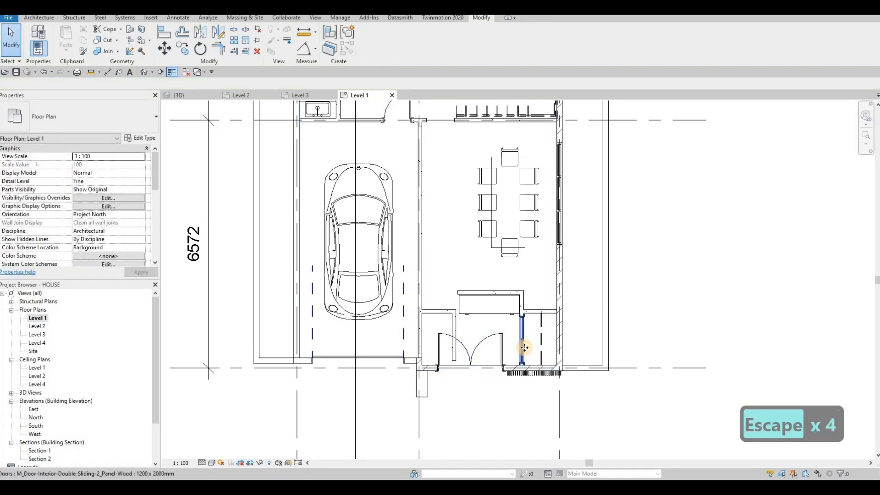
key("c")
key("s")
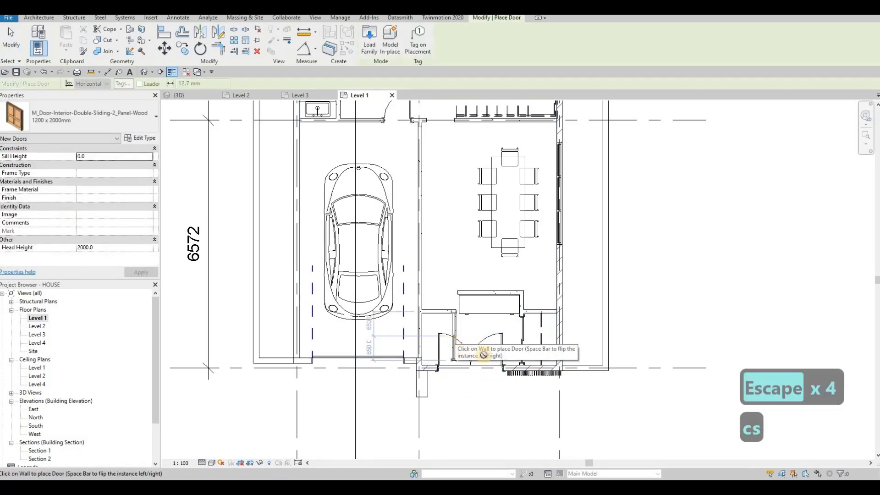
key("Escape")
key("Escape")
key("Escape")
Step: Delete the old closet's sliding door and the duplicate dashed line inside that closet
left_click(528, 344)
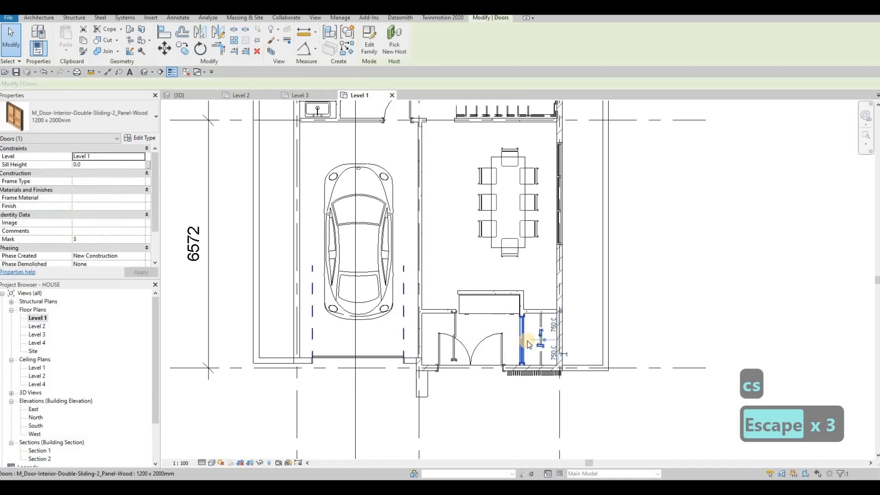
key("Delete")
left_click(539, 339)
key("Delete")
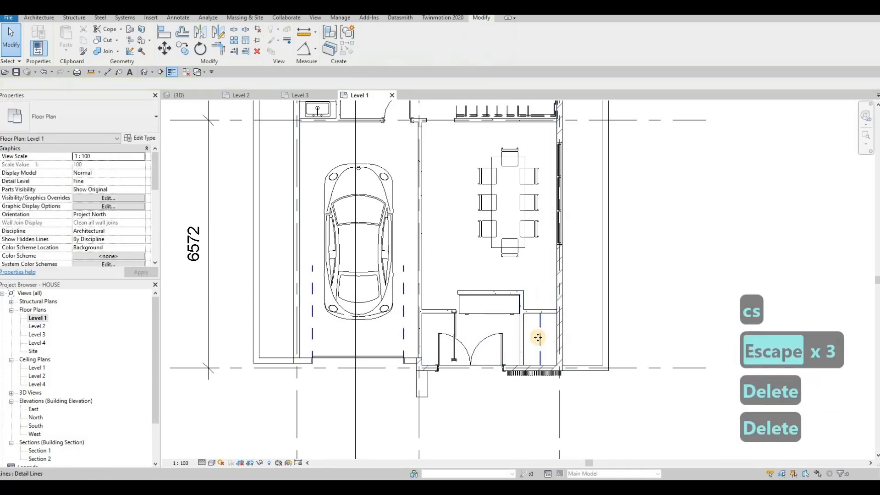
Step: Draw a <Demolished> style detail line through the new closet, running from its back wall toward the facade
left_click(540, 340)
key("c")
key("s")
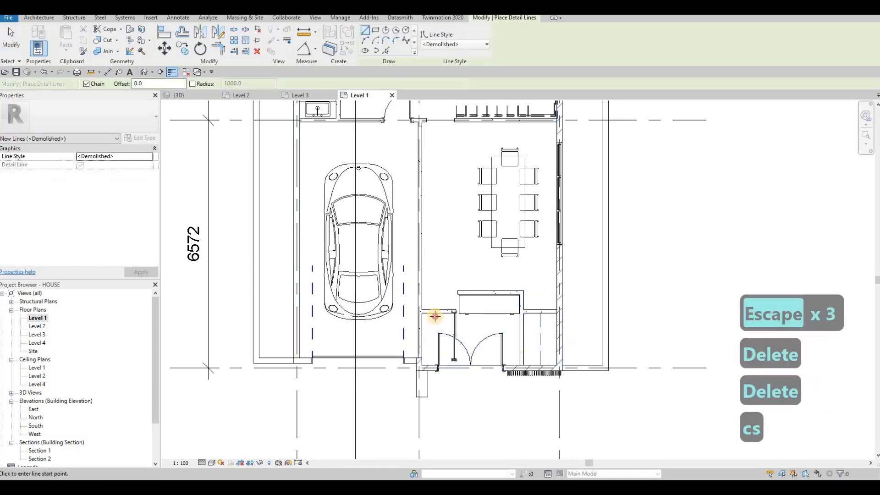
left_click(432, 350)
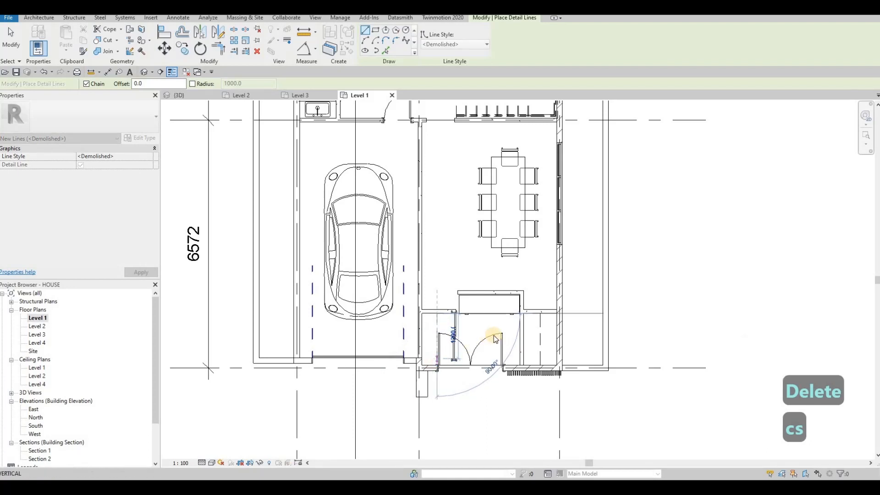
key("Escape")
key("Escape")
key("Escape")
key("Escape")
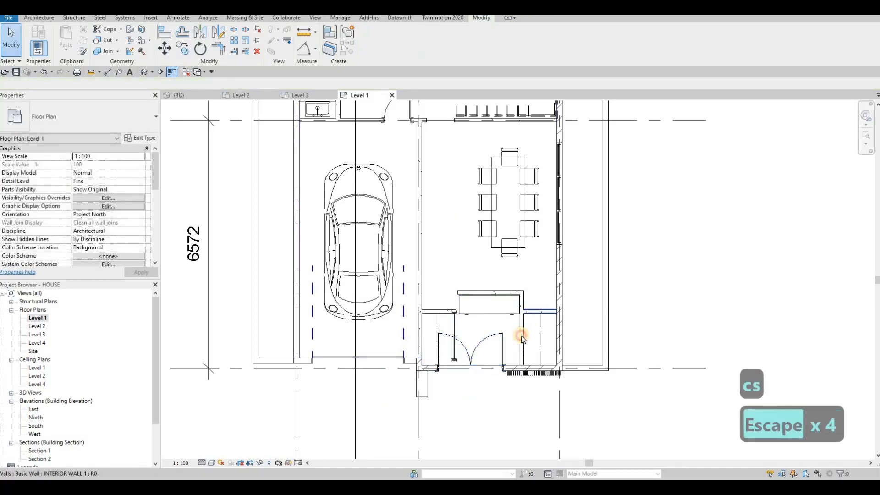
Step: Delete the old closet's back wall and its remaining dashed detail line
left_click(540, 325)
key("Escape")
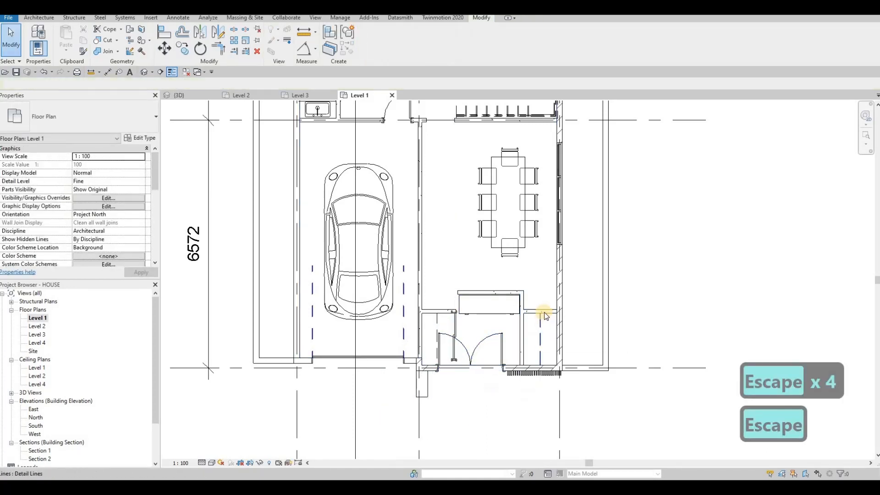
left_click(547, 315)
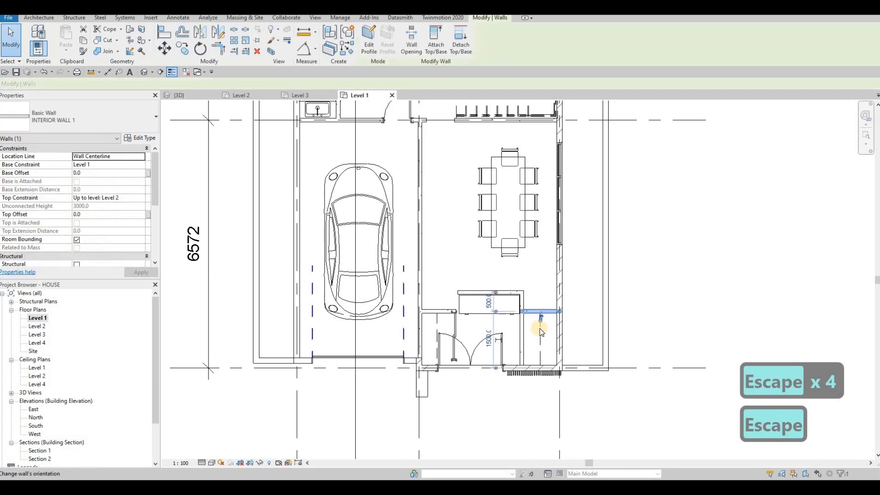
key("Delete")
left_click(540, 337)
key("Delete")
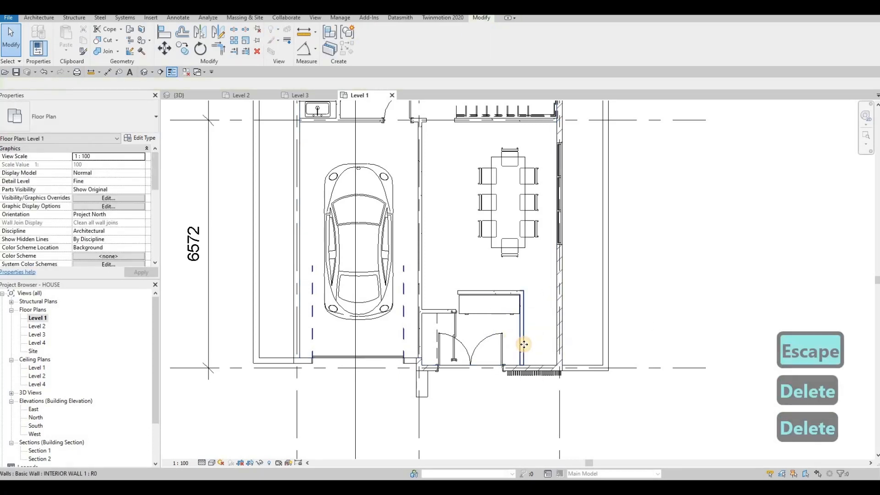
Step: Draw a short INTERIOR WALL 1 segment joining the free end of the console's back wall to the new closet's corner
left_click(523, 343)
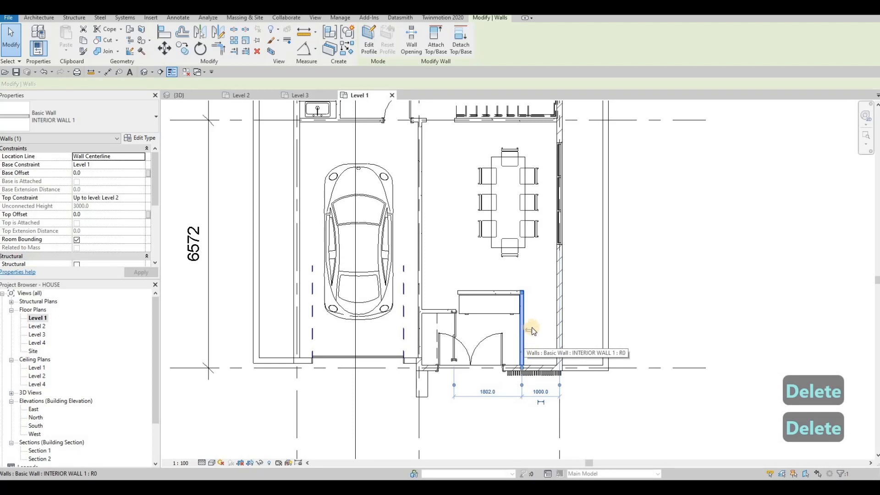
key("c")
key("s")
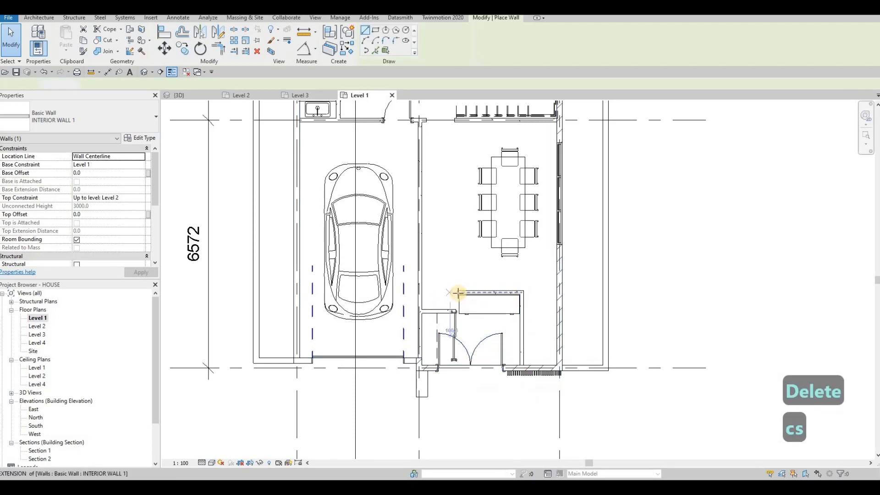
left_click(459, 293)
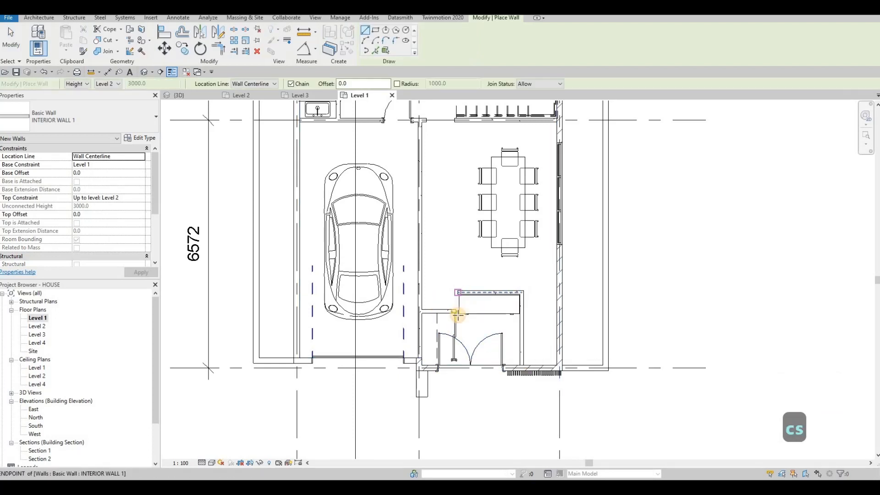
key("Escape")
key("Escape")
key("Escape")
Step: Delete the old closet's side wall between the console and the front wall
left_click(522, 332)
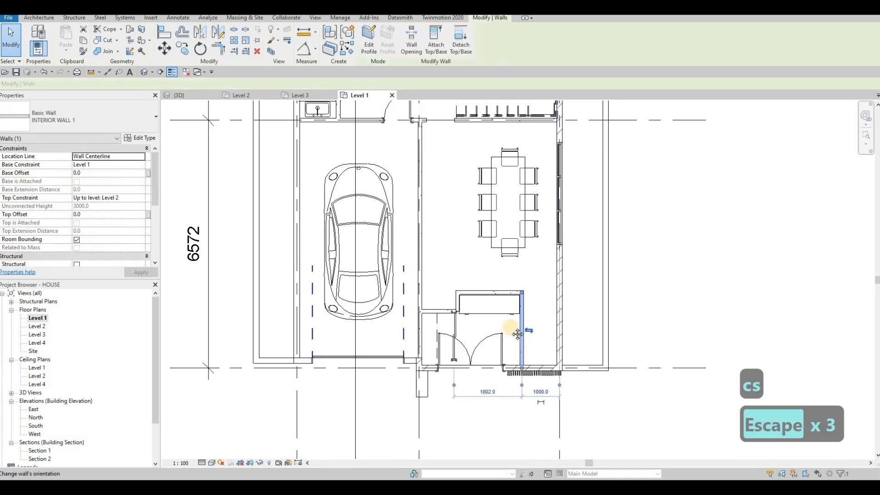
key("Delete")
key("Escape")
Step: Move the double entrance door along the front wall, away from the new closet and up to the exterior side wall
left_click_drag(520, 329, 545, 328)
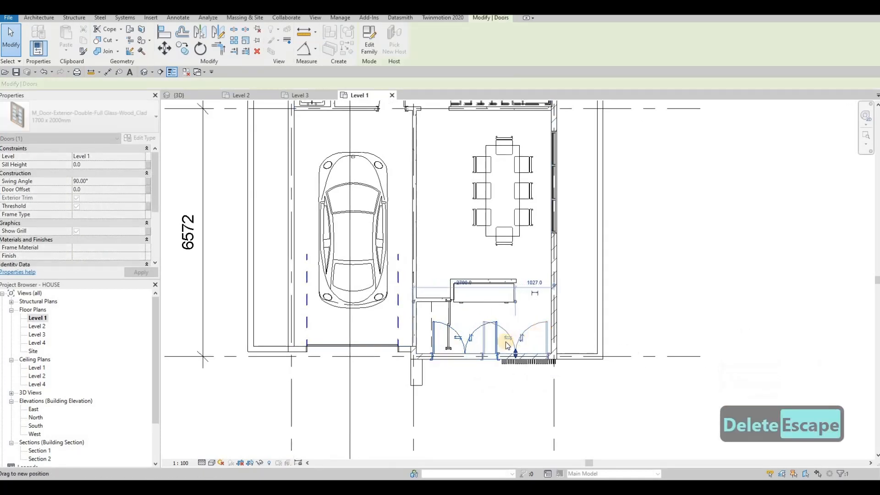
key("Escape")
key("Escape")
key("Escape")
scroll(456, 279, "up", 3)
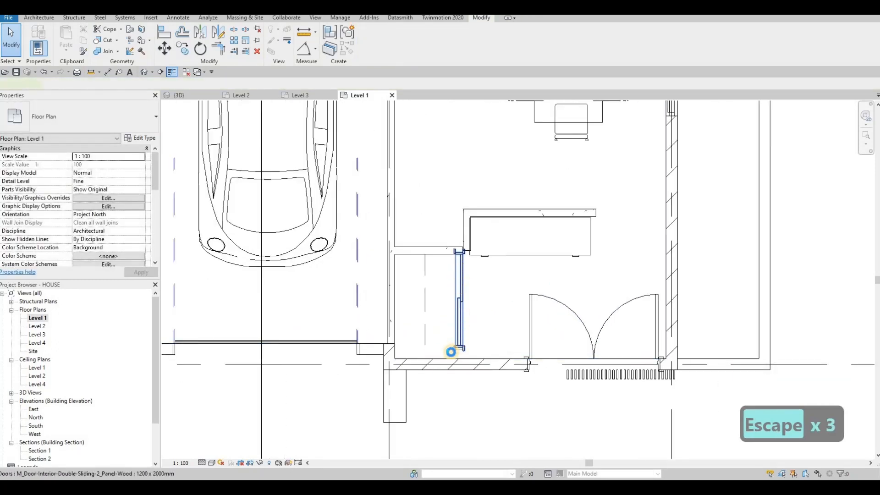
key("Escape")
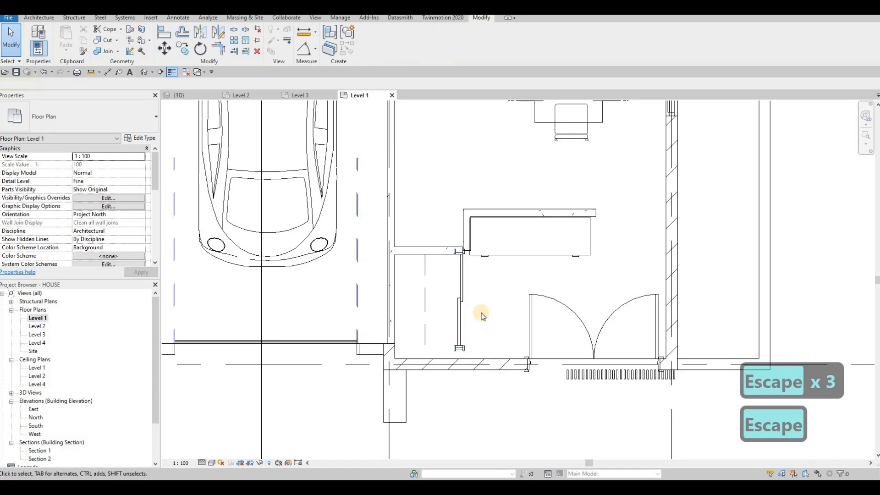
scroll(526, 341, "down", 3)
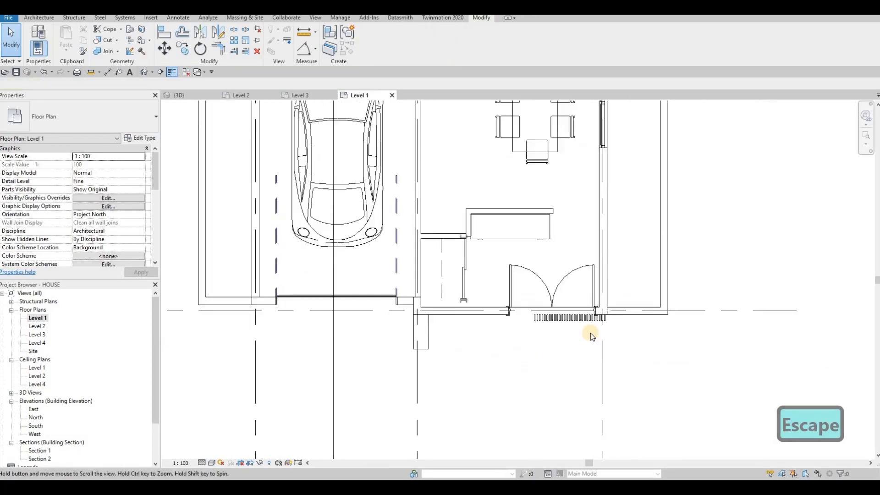
scroll(542, 292, "down", 2)
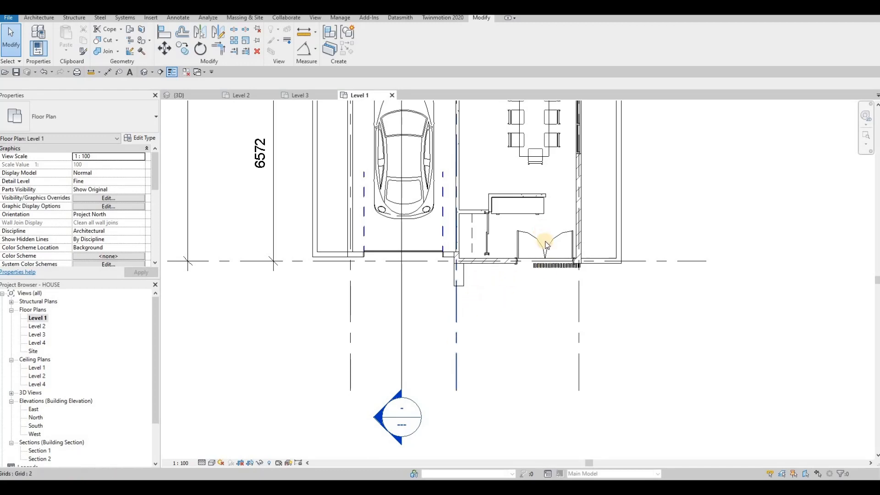
Step: Extend the new closet's sliding-door wall to meet the front wall
scroll(518, 290, "up", 4)
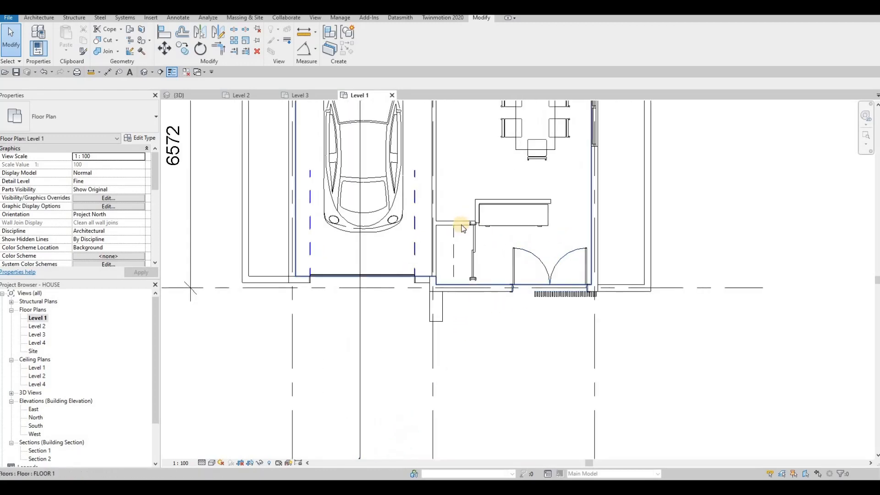
left_click(471, 249)
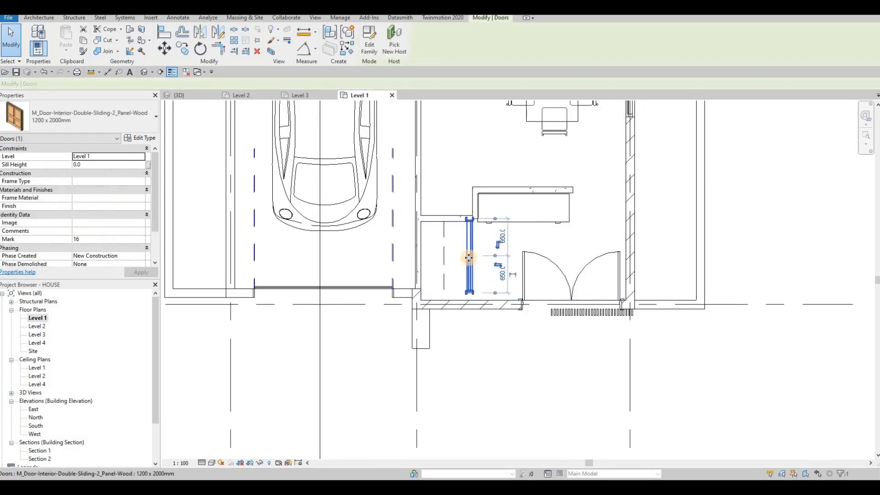
key("Escape")
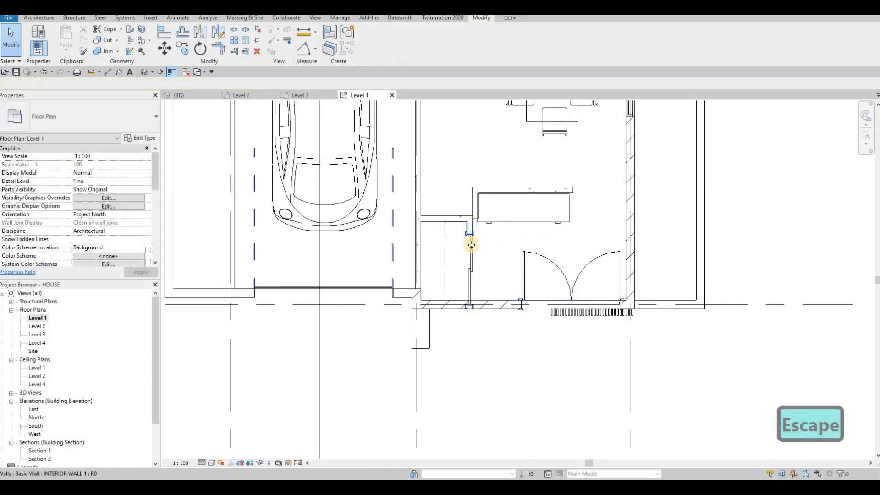
left_click(472, 245)
left_click_drag(472, 304, 471, 304)
key("Escape")
Step: Move the closet's sliding-door wall to 900 mm from the grid line beside the garage and nudge its door clear of the front wall
left_click(471, 268)
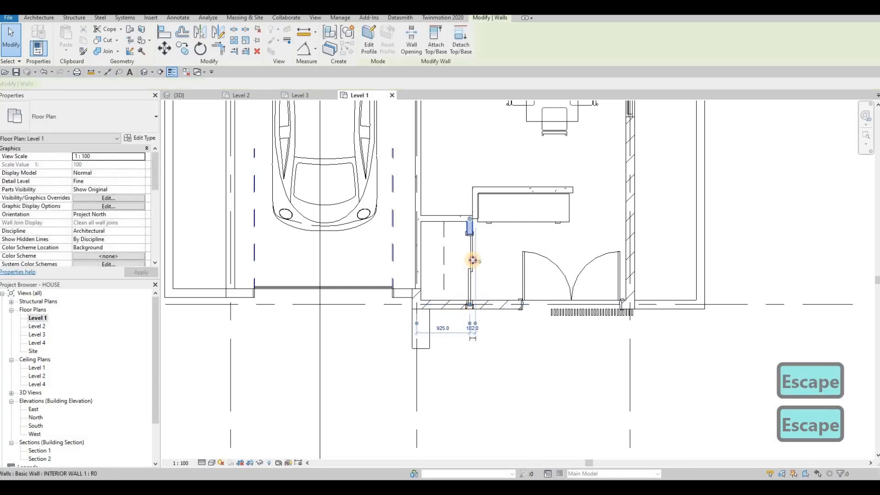
left_click_drag(472, 252, 462, 257)
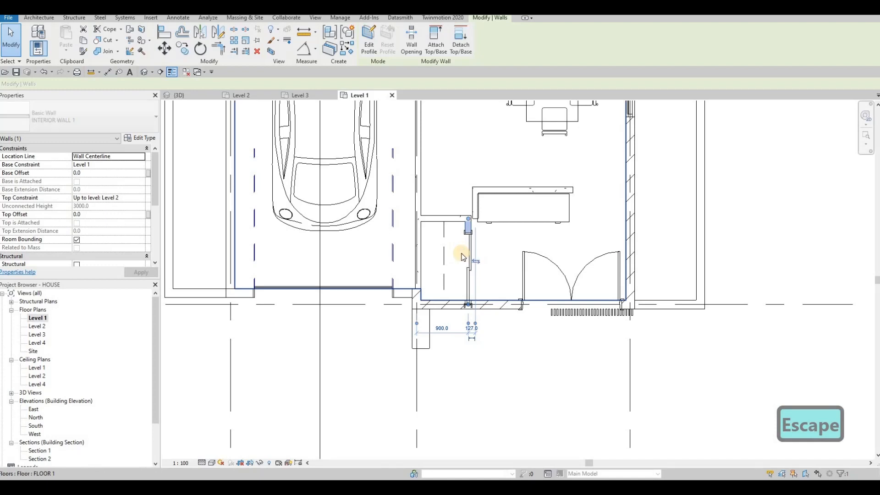
key("Up")
key("Up")
key("Up")
key("Up")
key("Up")
key("Up")
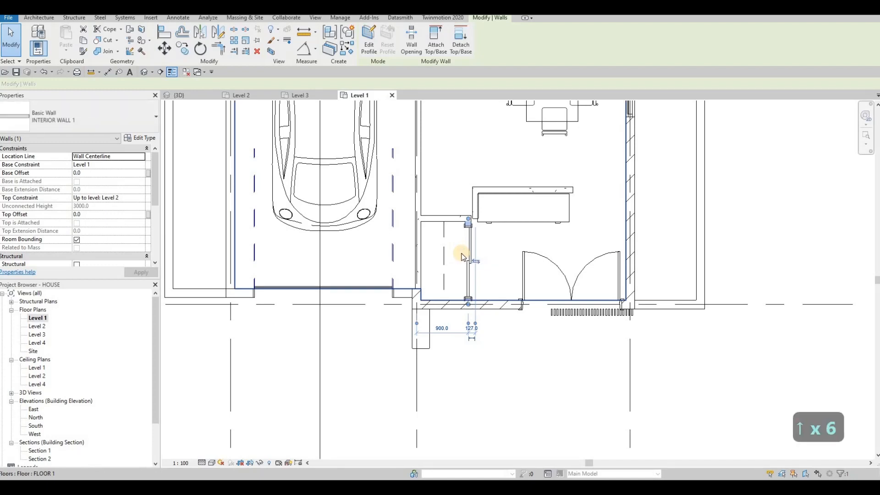
key("Up")
key("Up")
key("Escape")
key("Escape")
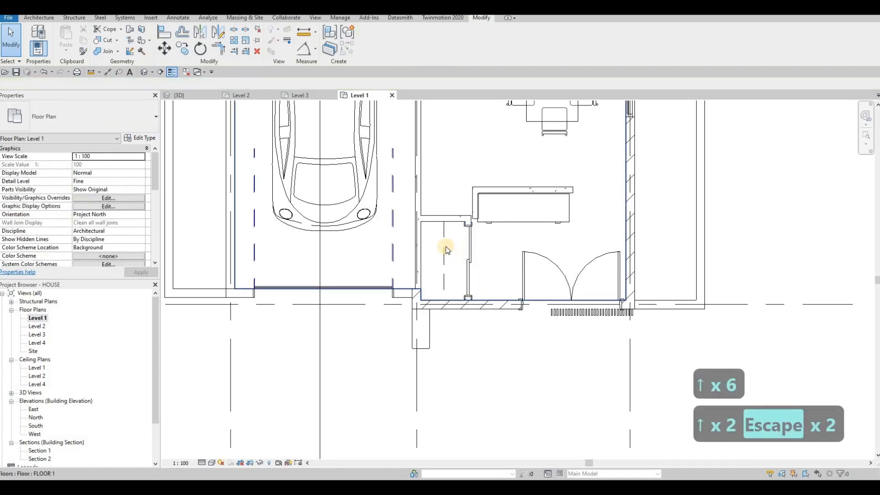
Step: Stretch the dashed line inside the new closet until it meets the inner face of the front wall
left_click(445, 292)
left_click_drag(443, 300, 447, 280)
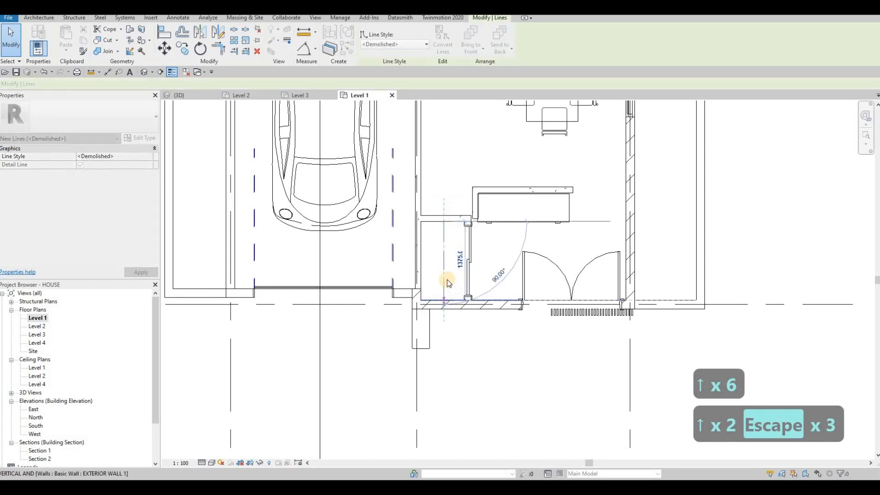
key("Escape")
key("Escape")
Step: Draw a second <Demolished> detail line across the closet, parallel to the first, and nudge it closer to that line
key("c")
key("s")
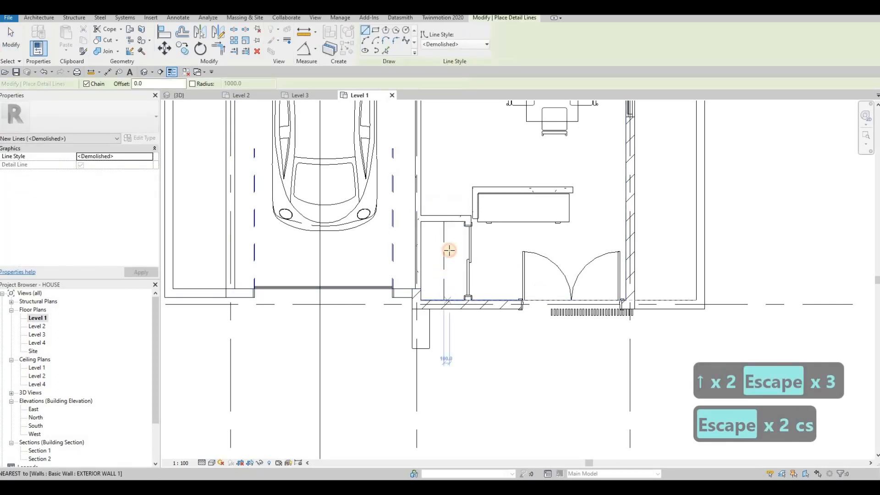
left_click(450, 300)
left_click(451, 233)
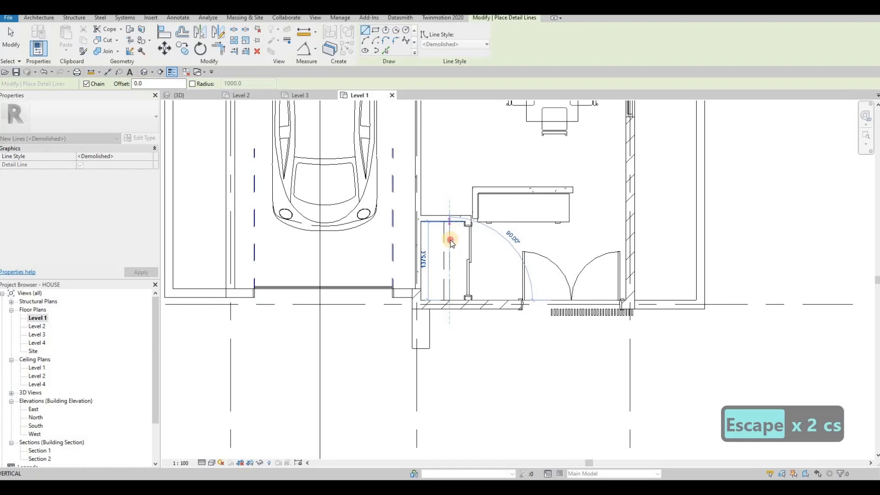
key("Escape")
key("Escape")
key("Left")
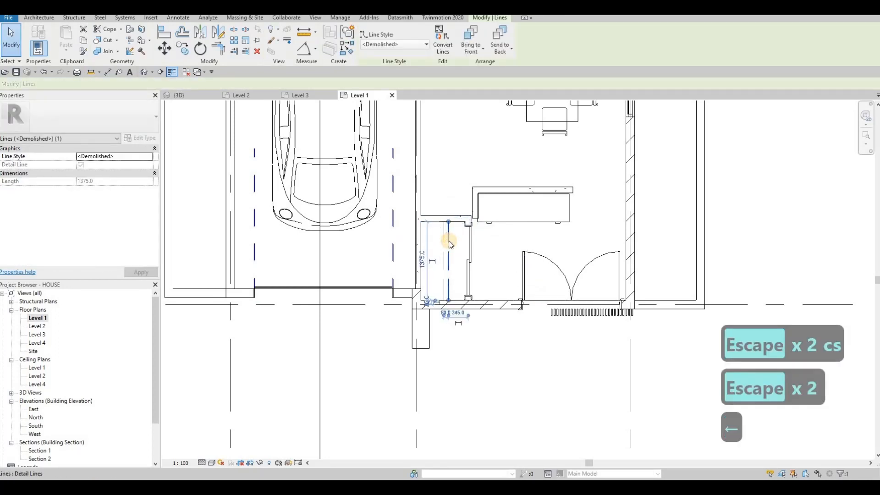
key("Escape")
key("Escape")
key("Escape")
left_click(467, 220)
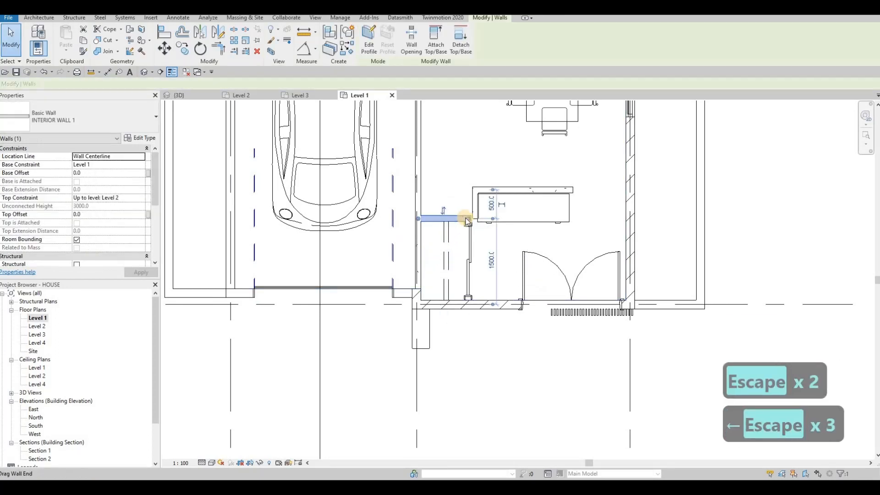
key("t")
key("r")
left_click(464, 217)
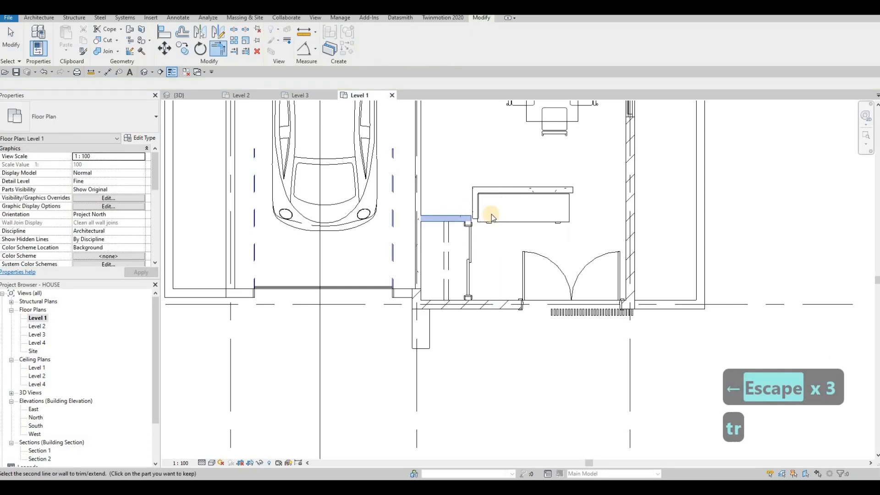
key("Escape")
key("Escape")
Step: Nudge the credenza slightly away from the short wall beside the closet, keeping it just in front of the console wall
scroll(498, 222, "up", 2)
left_click(497, 222)
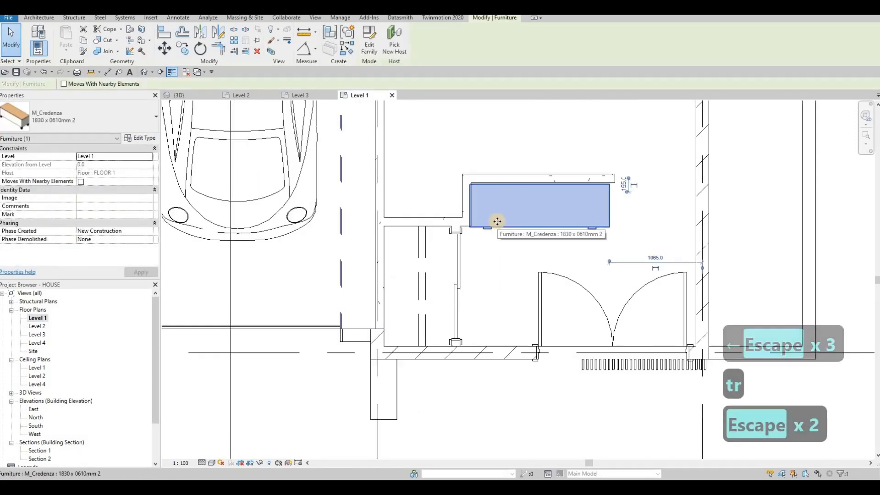
key("Right")
key("Down")
key("Right")
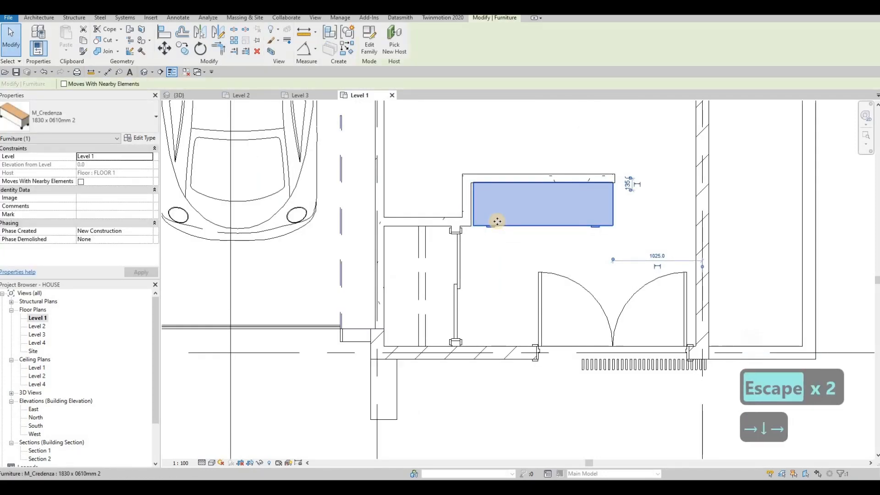
key("Up")
key("Up")
key("Down")
key("Escape")
key("Escape")
Step: Align the credenza's side with the short wall's face and its back with the console wall's face
key("a")
key("l")
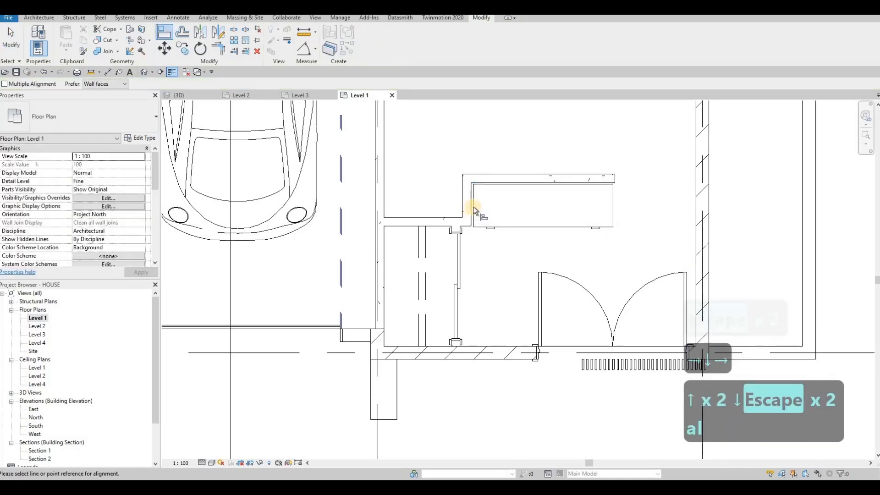
scroll(475, 211, "up", 2)
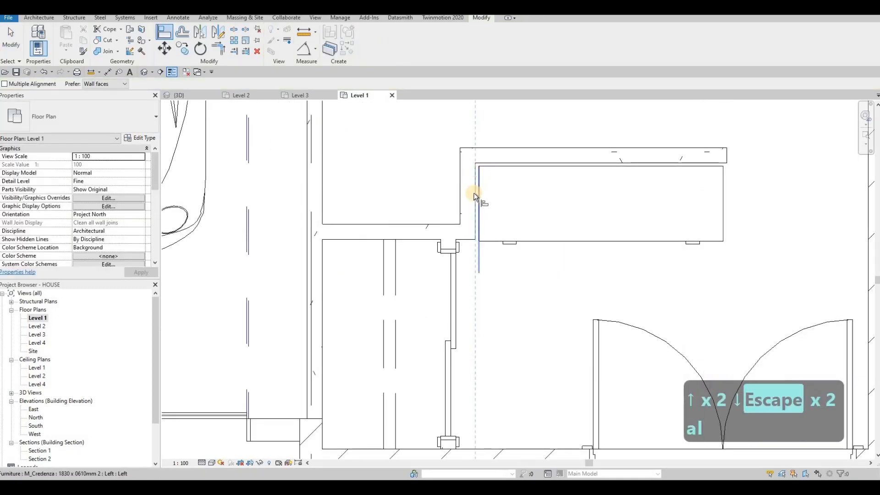
left_click(516, 163)
left_click(514, 167)
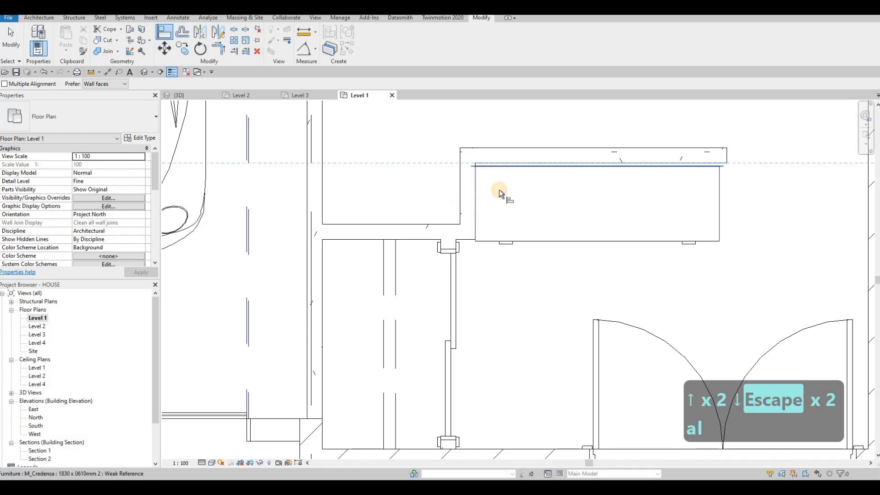
scroll(535, 172, "down", 3)
key("Escape")
key("Escape")
key("Escape")
key("Escape")
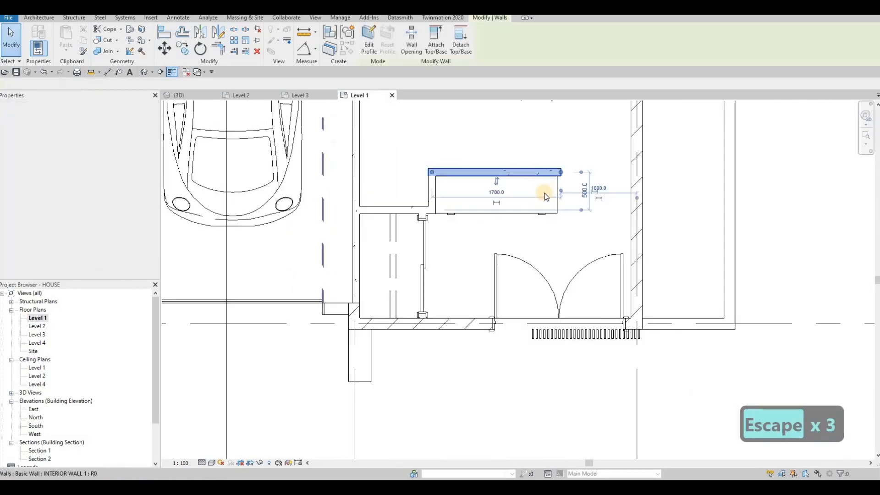
Step: Align the free end of the console wall with the end of the credenza
key("Escape")
key("a")
key("l")
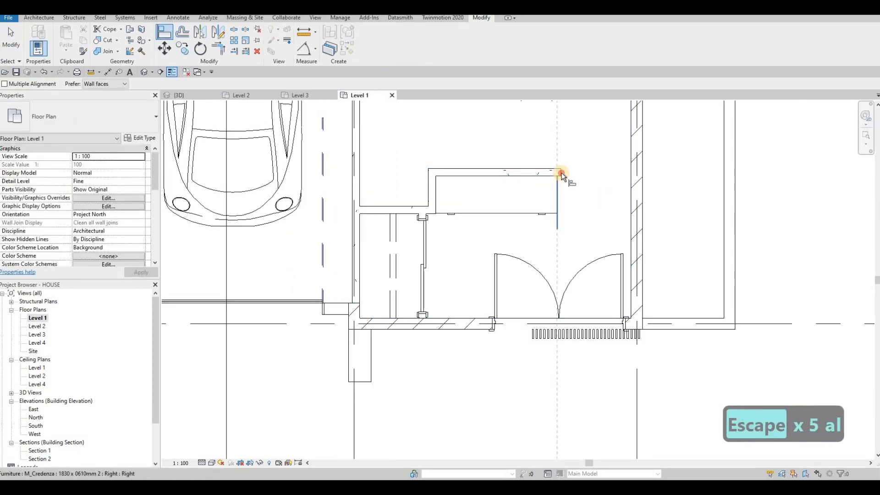
key("Escape")
key("Escape")
key("Escape")
scroll(433, 231, "down", 4)
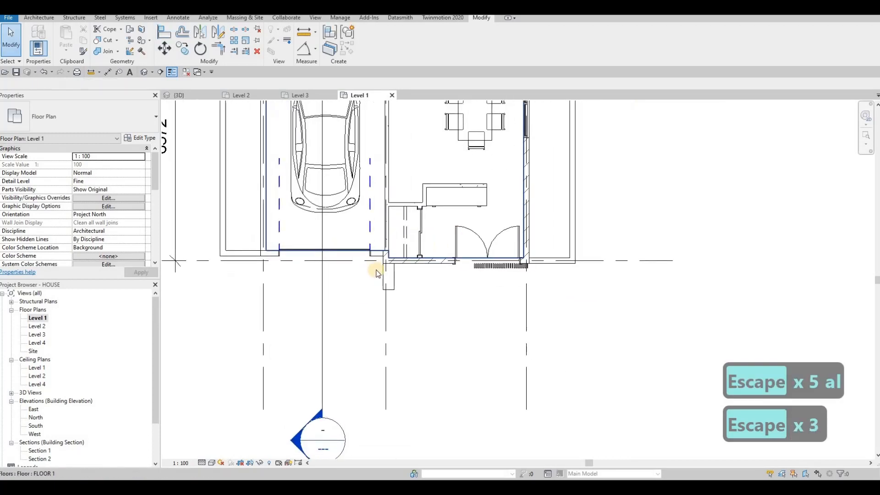
key("Escape")
scroll(424, 176, "up", 2)
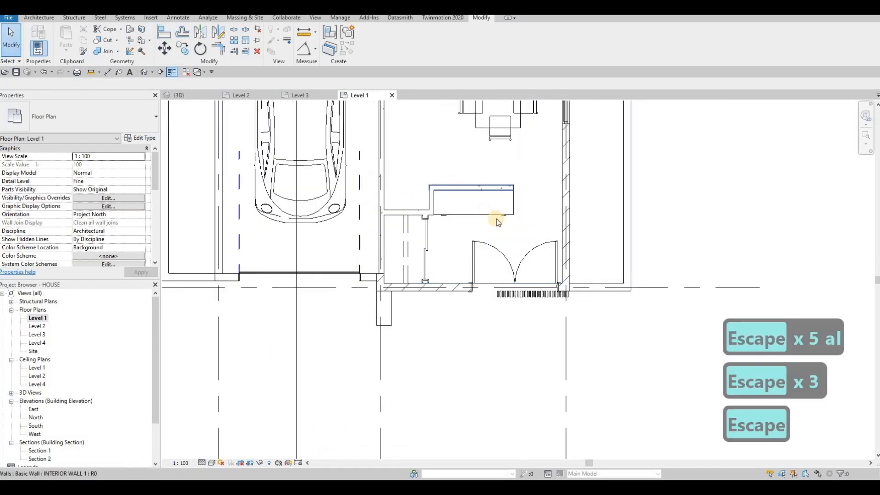
left_click_drag(502, 186, 506, 200)
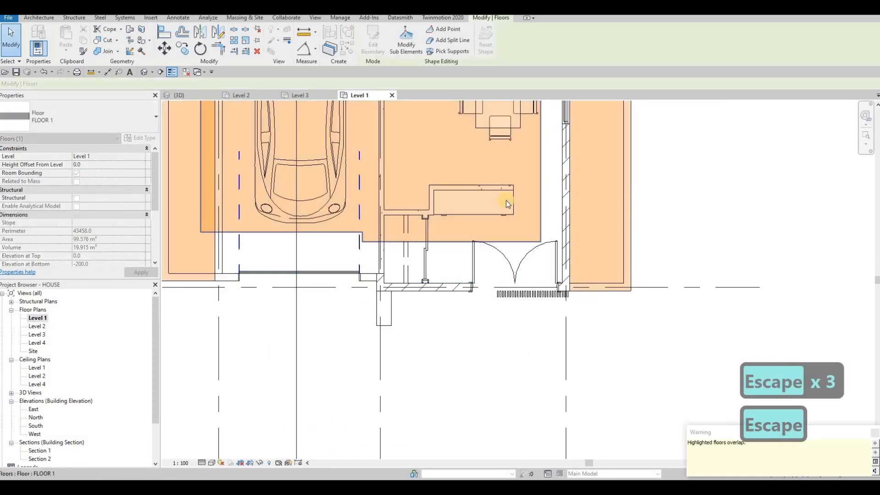
key("ctrl+z")
key("Escape")
key("Escape")
Step: Nudge the console wall and credenza together away from the entrance door, toward the dining table
left_click(481, 202)
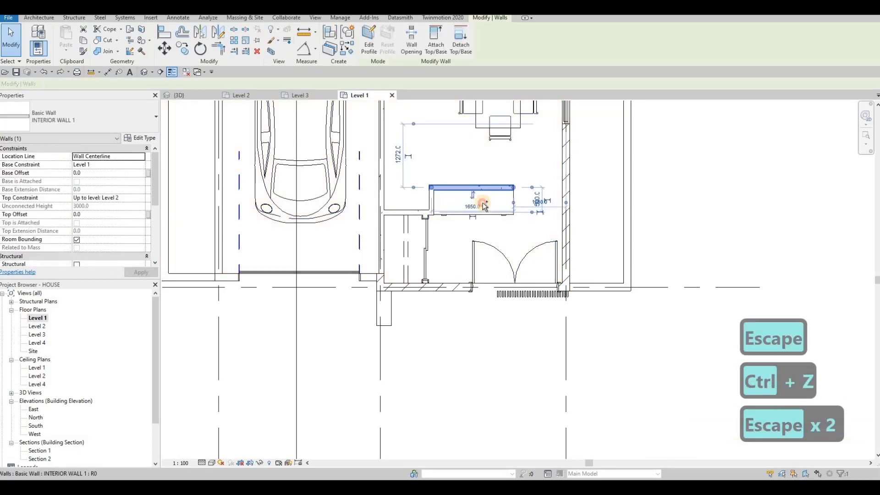
key("Up")
key("Up")
key("Up")
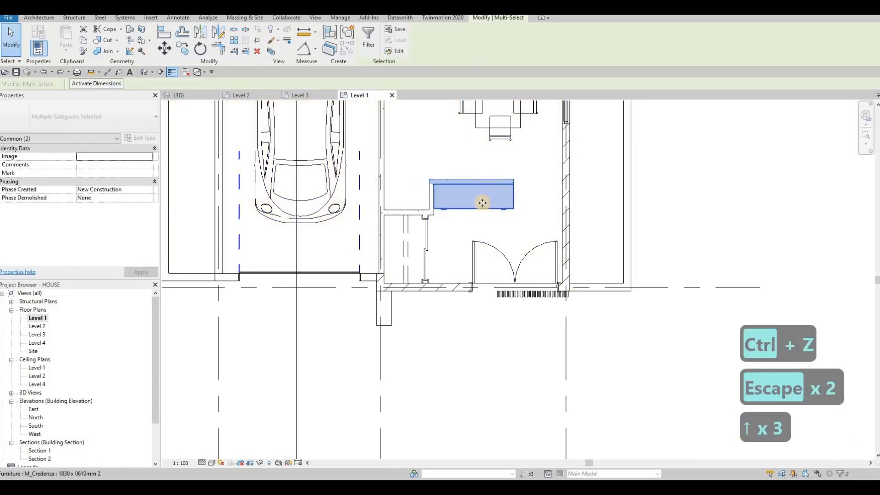
key("Up")
key("Up")
key("Escape")
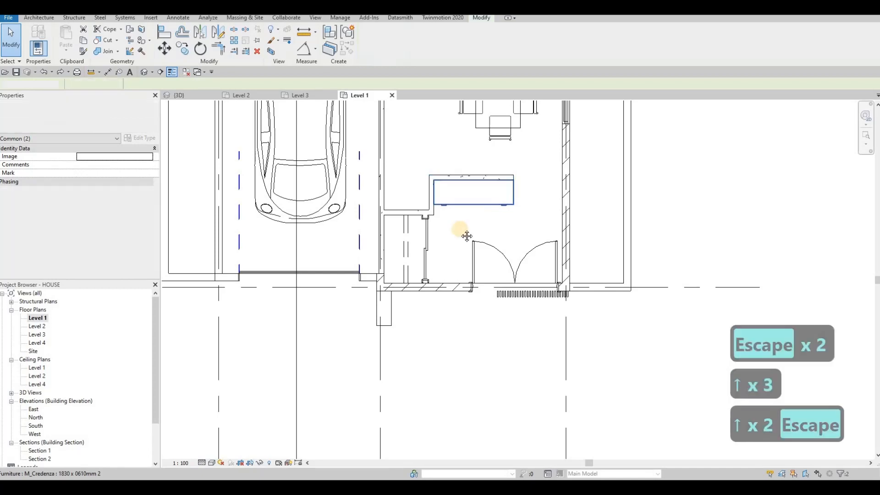
key("Escape")
Step: Nudge the dining table and all its chairs together toward the stairs, away from the console wall
scroll(458, 191, "down", 3)
key("Escape")
scroll(462, 193, "up", 2)
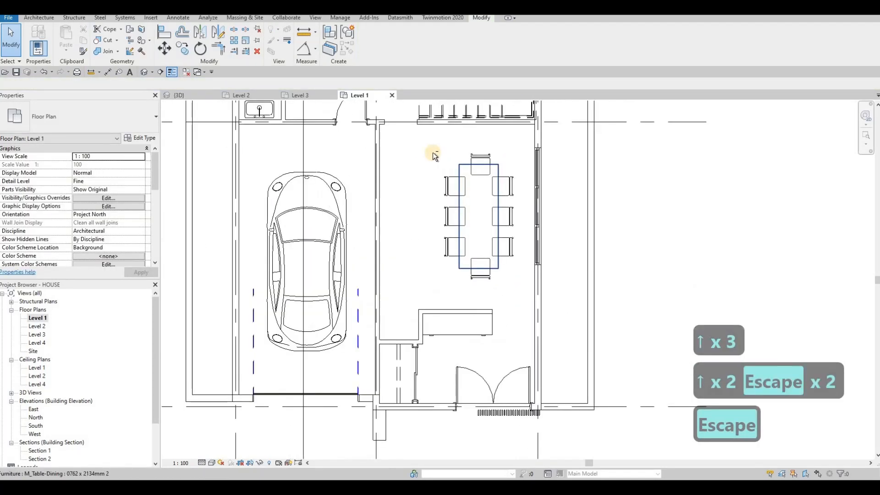
left_click_drag(420, 145, 528, 287)
key("Up")
key("Up")
key("Up")
key("Up")
key("Up")
key("Up")
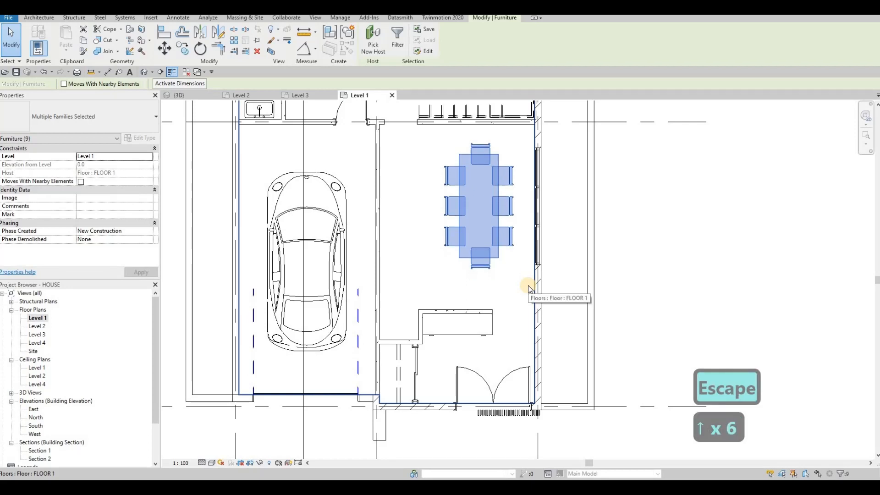
key("Escape")
key("Escape")
key("Escape")
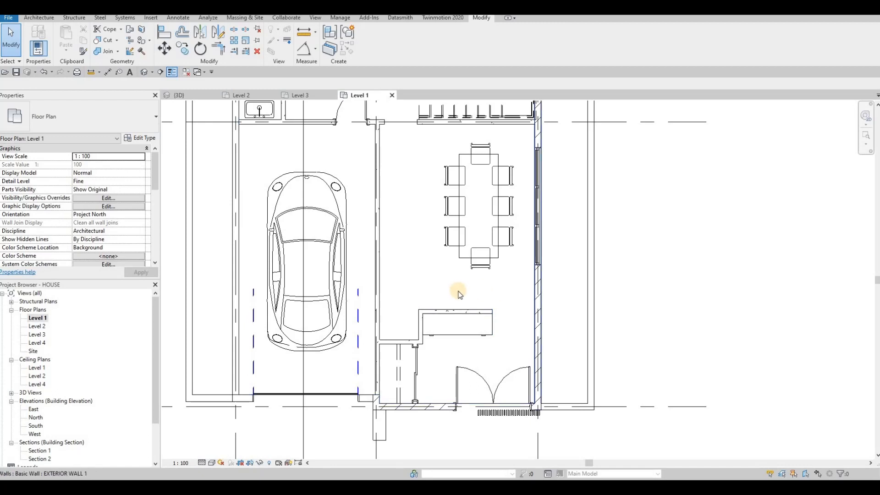
Step: Delete the short wall linking closet and console, and move the console wall with its credenza against the exterior side wall
left_click(417, 332)
key("Delete")
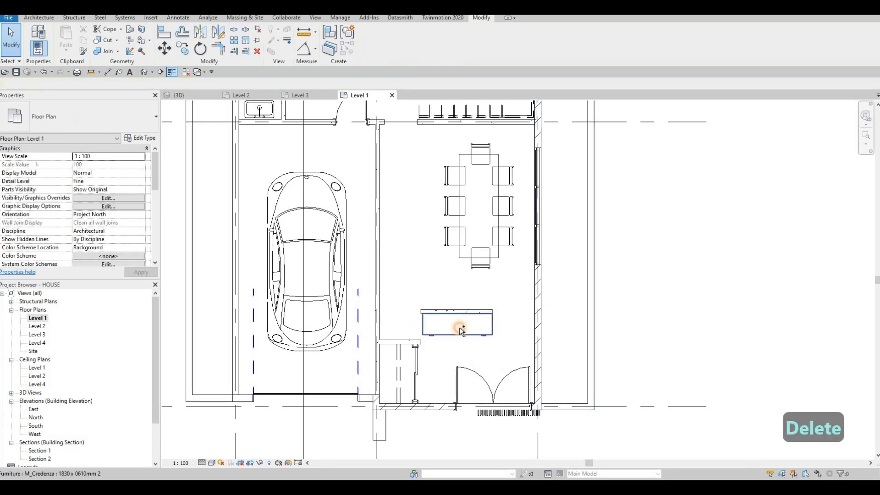
left_click(457, 312, "ctrl")
left_click(458, 328, "ctrl")
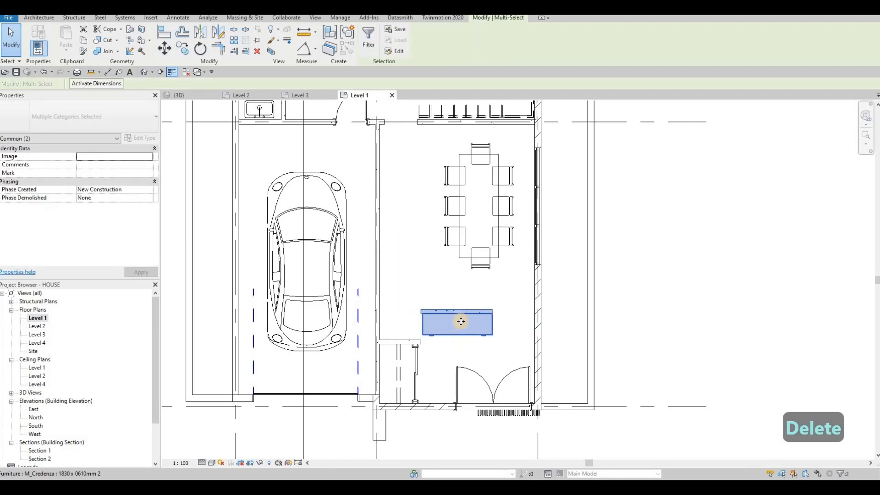
key("m")
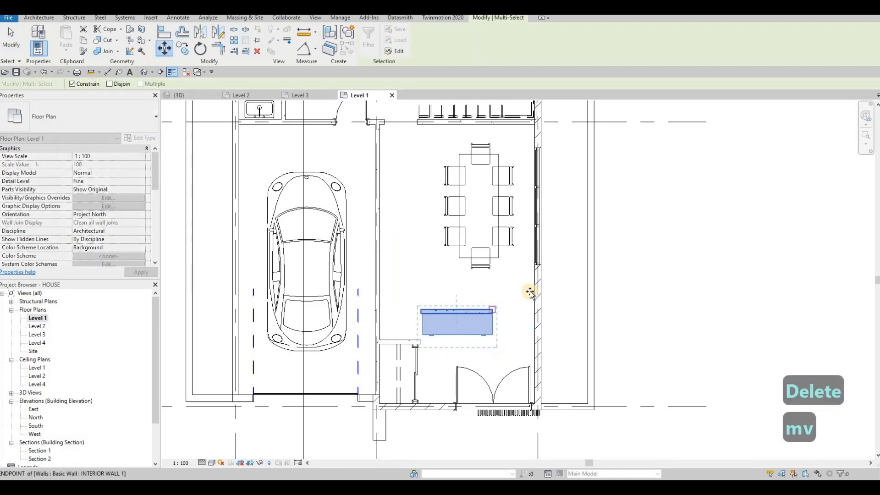
left_click(514, 308)
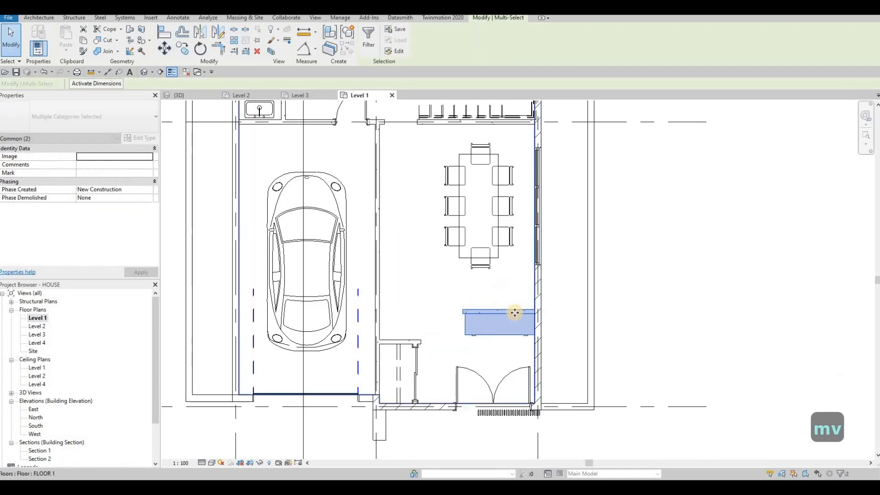
Step: Nudge the console wall and credenza along the exterior side wall, closer to the dining table
key("Up")
key("Up")
key("Up")
key("Up")
key("Up")
key("Up")
key("Up")
key("Up")
key("Up")
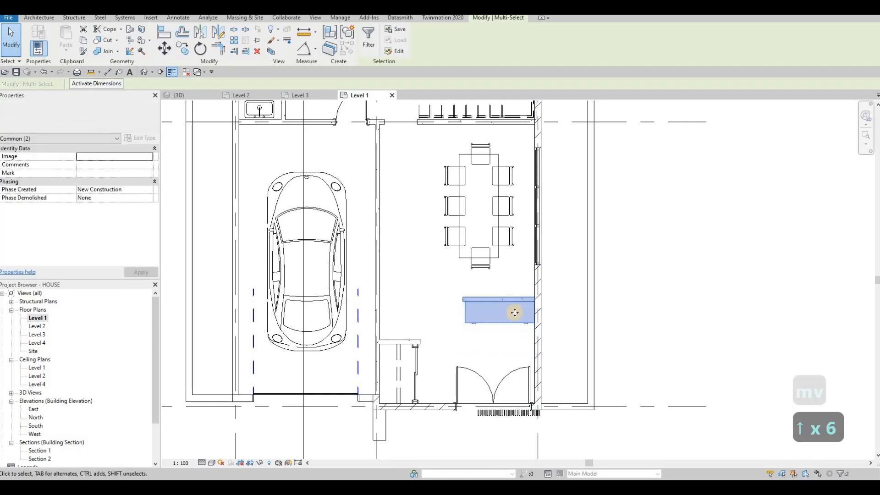
key("Escape")
key("Escape")
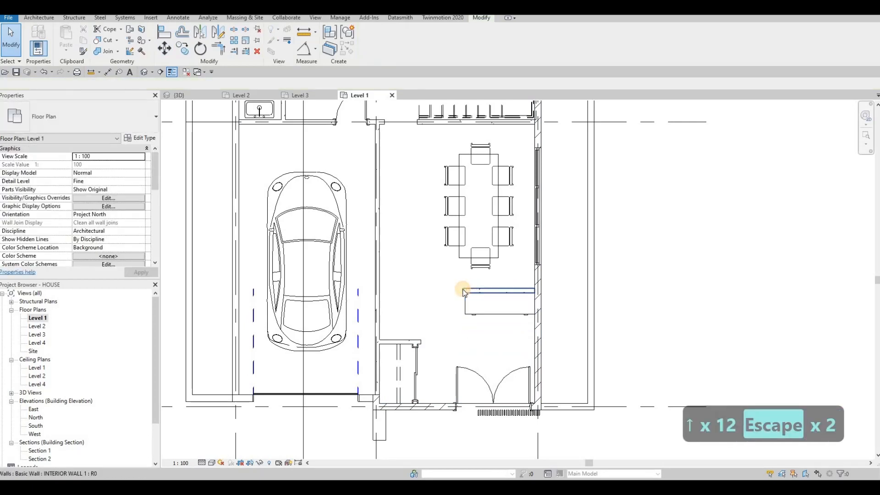
Step: Lengthen the console wall's free end toward the garage side and nudge the credenza away from the exterior wall
left_click(447, 291)
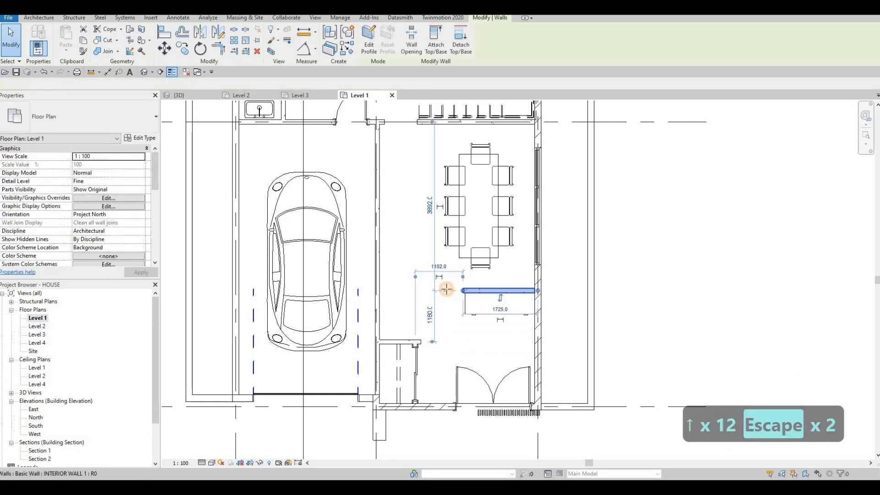
key("Escape")
left_click(487, 315)
key("Left")
key("Left")
key("Left")
key("Left")
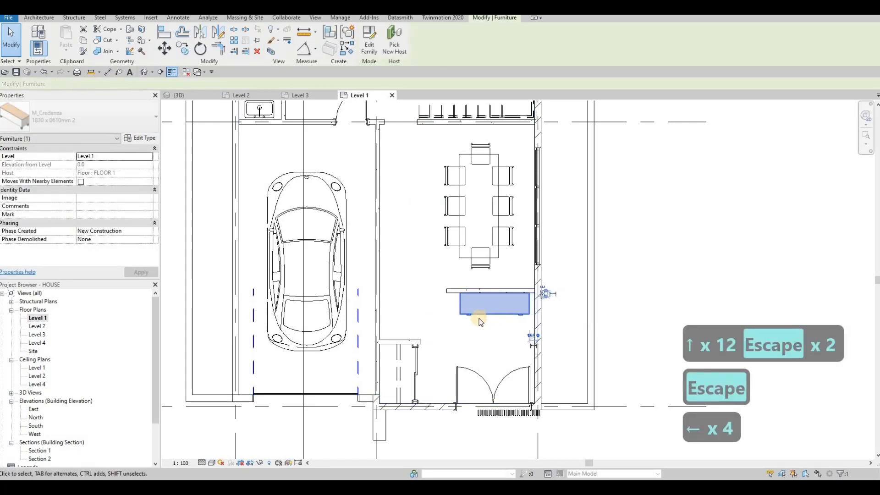
key("Escape")
key("Escape")
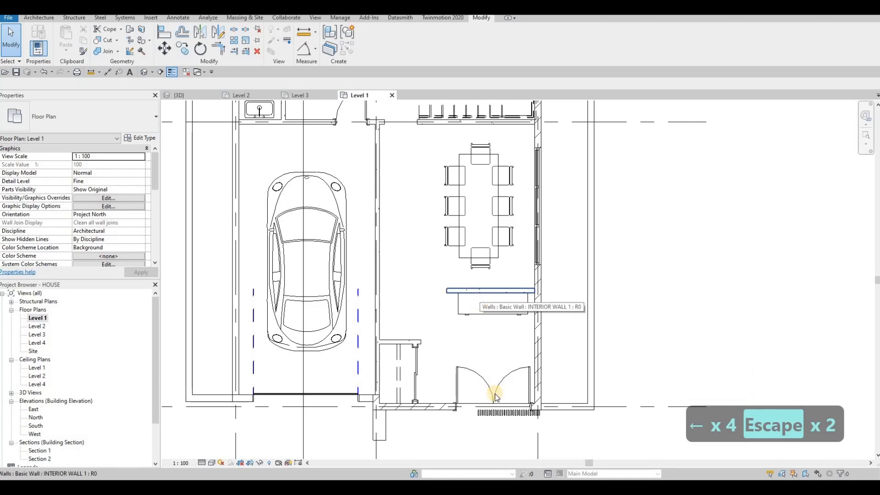
key("Escape")
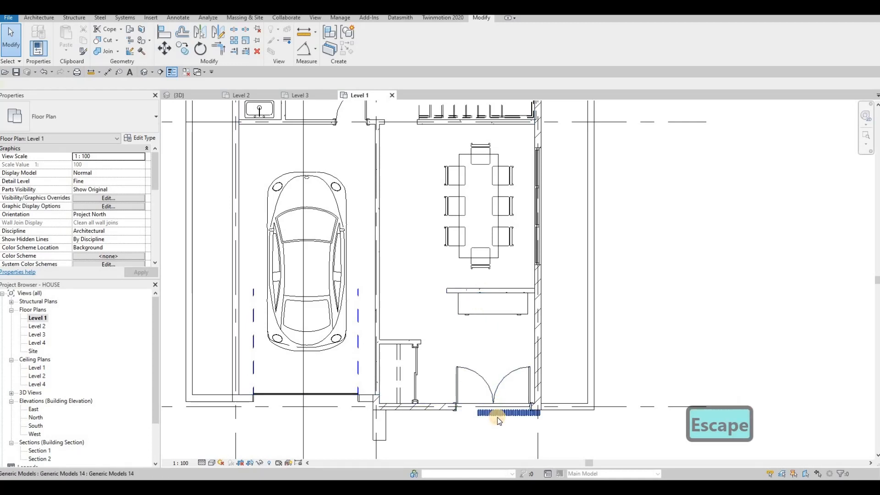
left_click(498, 417)
key("c")
key("o")
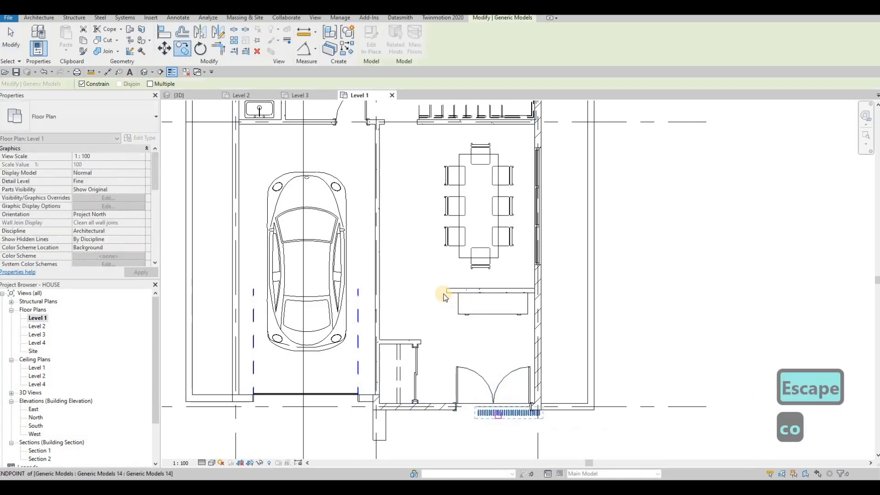
key("Escape")
key("Escape")
Step: Delete the console wall behind the credenza
left_click(455, 308)
key("Delete")
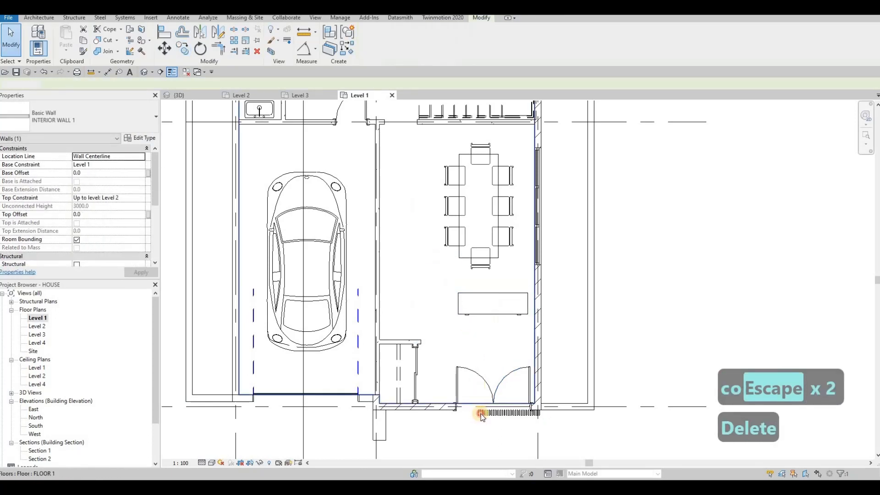
Step: Copy the vertical slat screen in front of the double door to the back of the credenza beside the exterior side wall
left_click(481, 414)
key("Escape")
left_click(493, 421)
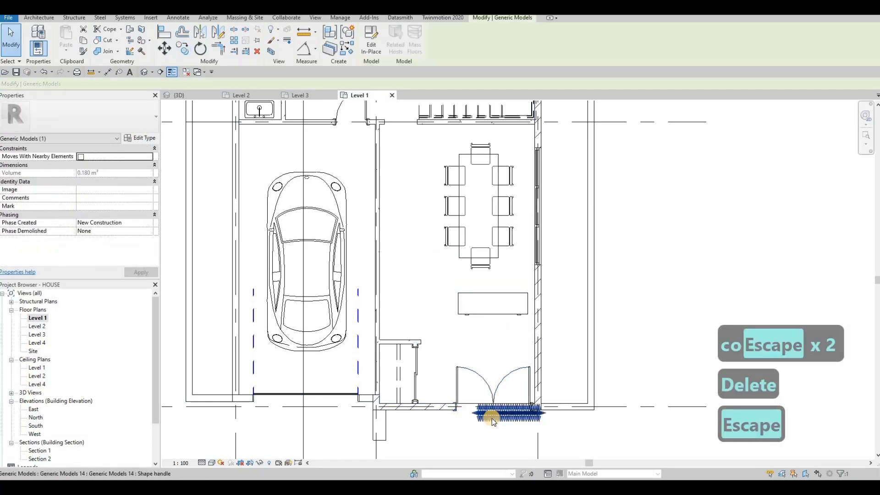
key("c")
key("o")
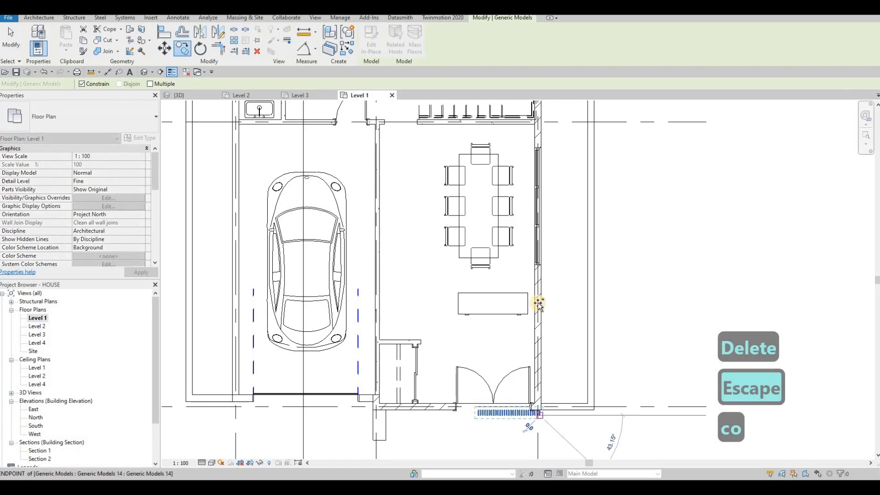
left_click(517, 299)
scroll(518, 299, "up", 3)
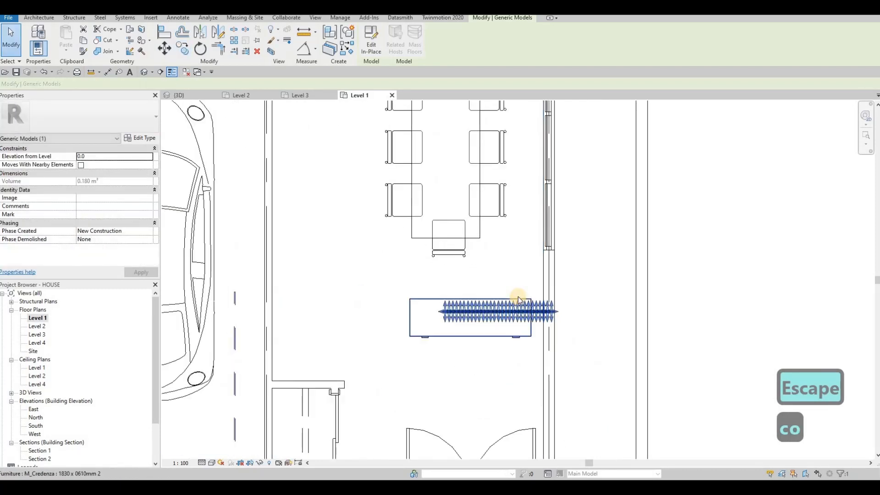
Step: Nudge the copied slat screen behind the credenza and against the inner face of the exterior side wall
key("Up")
key("Up")
key("Up")
key("Up")
key("Up")
key("Up")
key("Up")
key("Up")
key("Up")
key("Up")
key("Up")
key("Up")
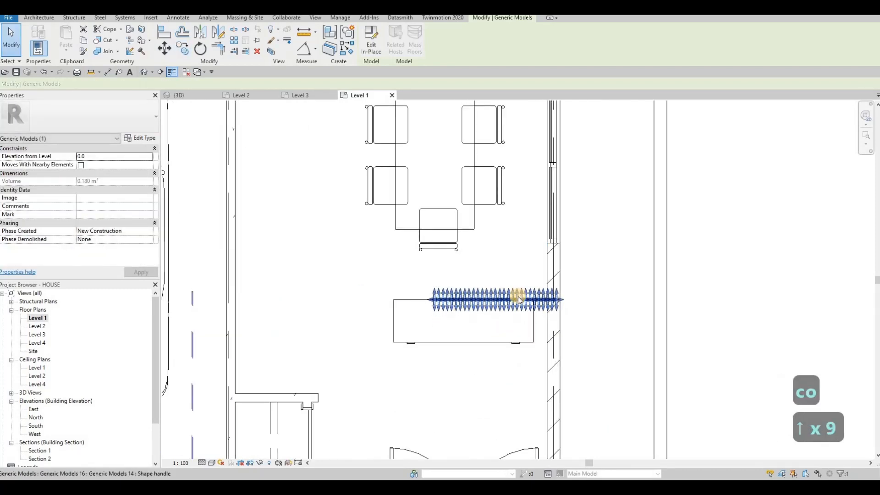
key("Up")
key("Left")
key("Left")
key("Left")
key("Left")
key("Left")
key("Left")
key("Left")
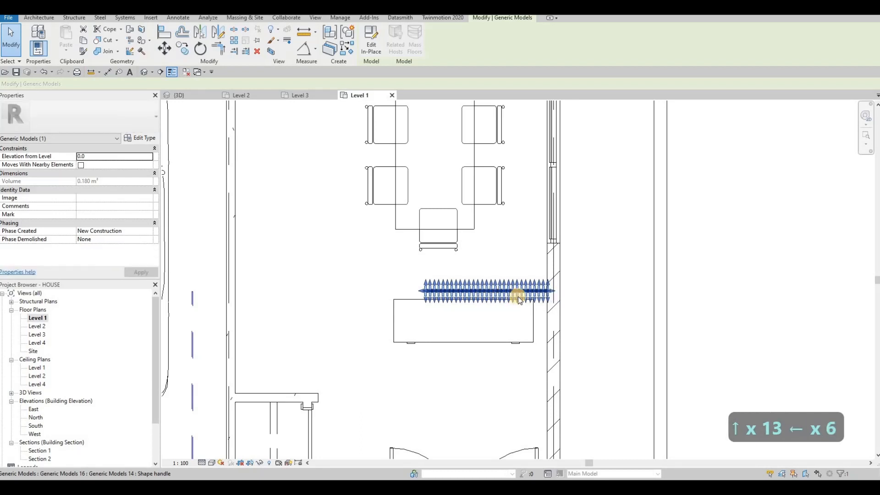
key("Right")
key("Left")
key("Left")
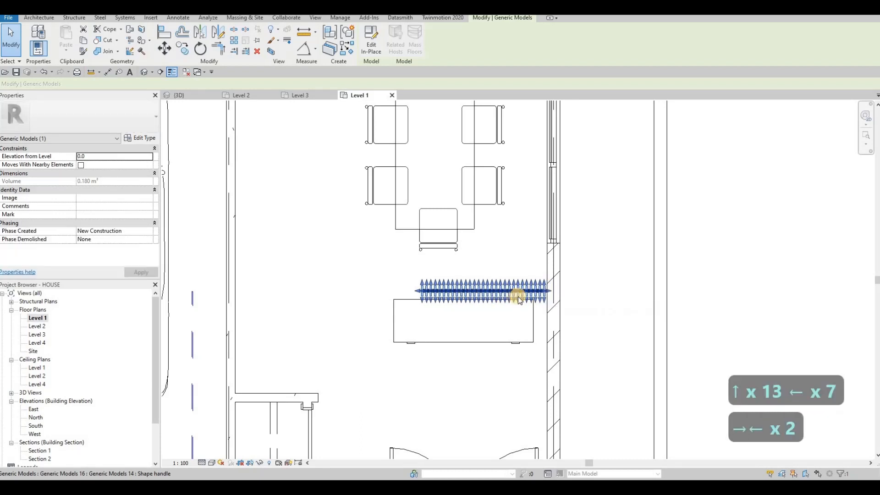
key("Left")
key("Right")
key("Right")
key("Escape")
key("Escape")
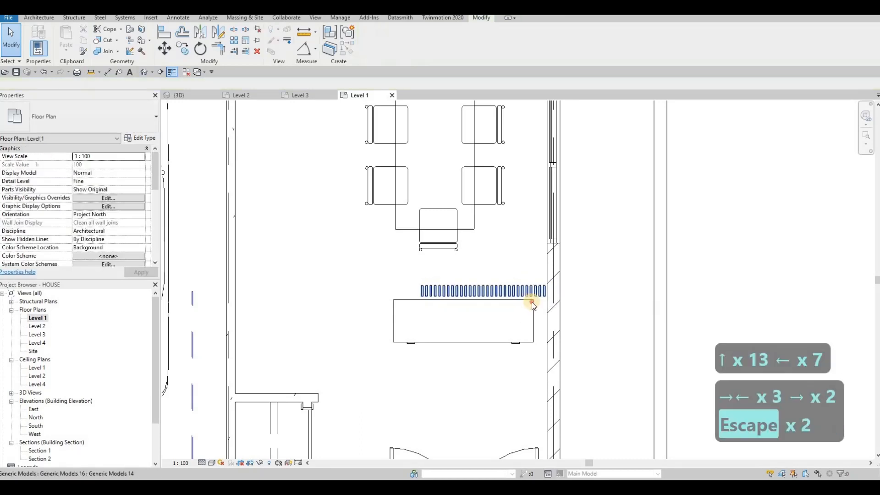
Step: Nudge the credenza against the slat screen and close to the exterior side wall
left_click(531, 302)
key("Right")
key("Right")
key("Right")
key("Right")
key("Right")
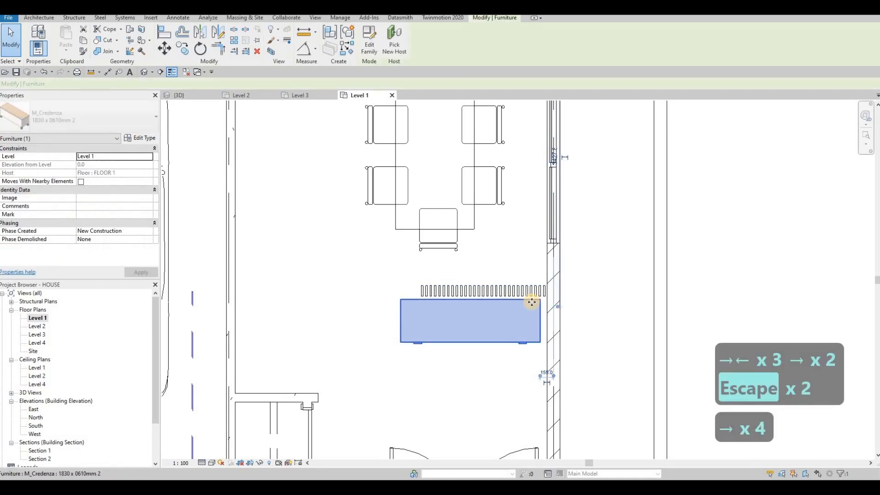
key("Up")
key("Right")
key("Right")
key("Right")
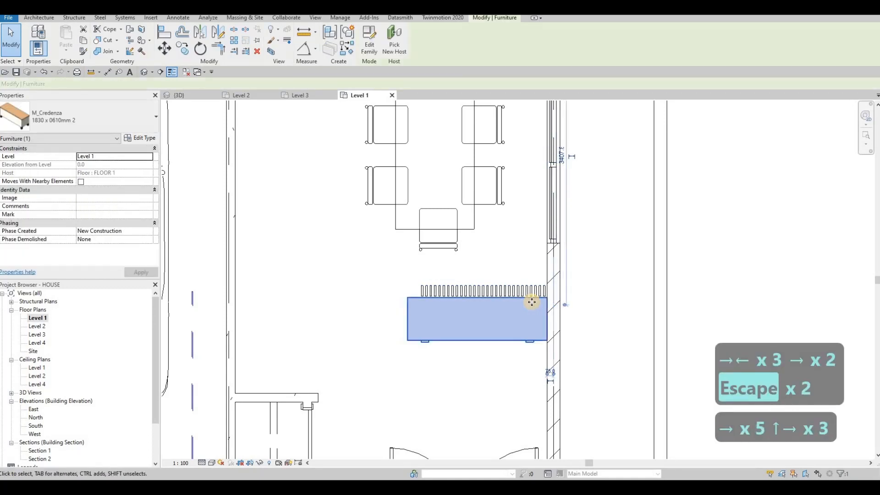
key("Left")
key("Escape")
key("Escape")
Step: Edit the copied screen's extrusion in place, repeating its end slat at equal spacing until the screen extends just past the credenza's free end
left_click(438, 289)
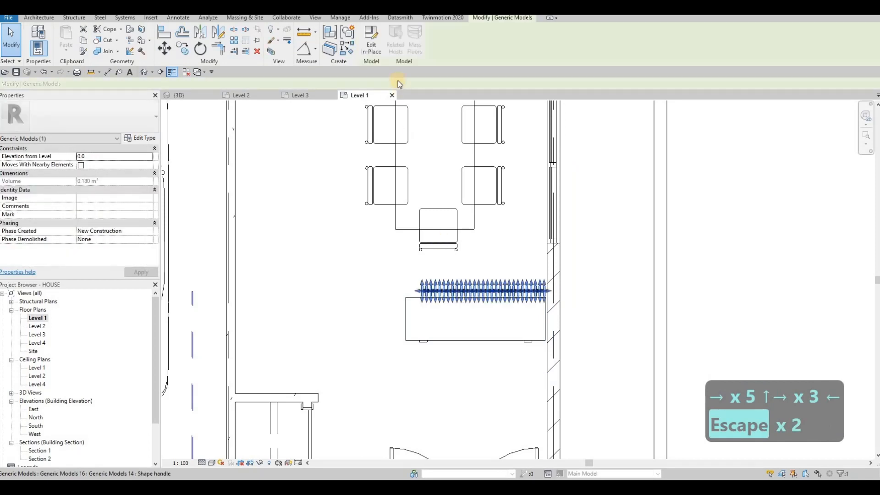
left_click(376, 51)
scroll(441, 287, "up", 5)
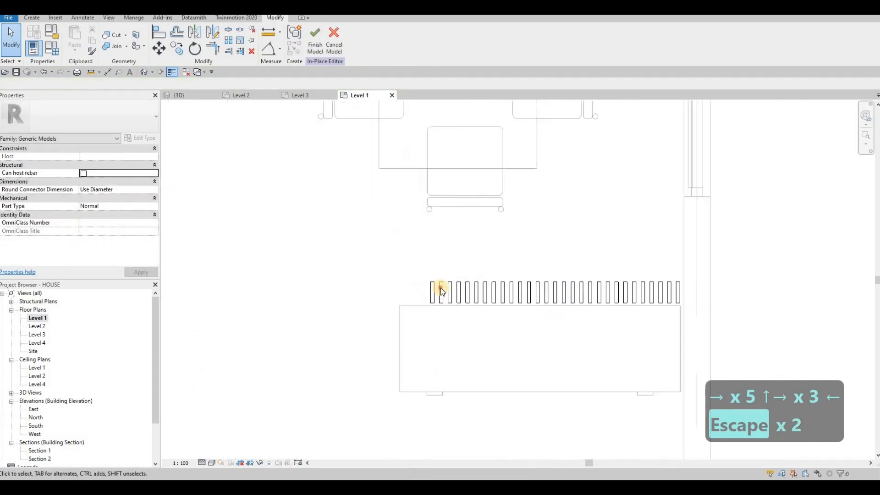
left_click(318, 45)
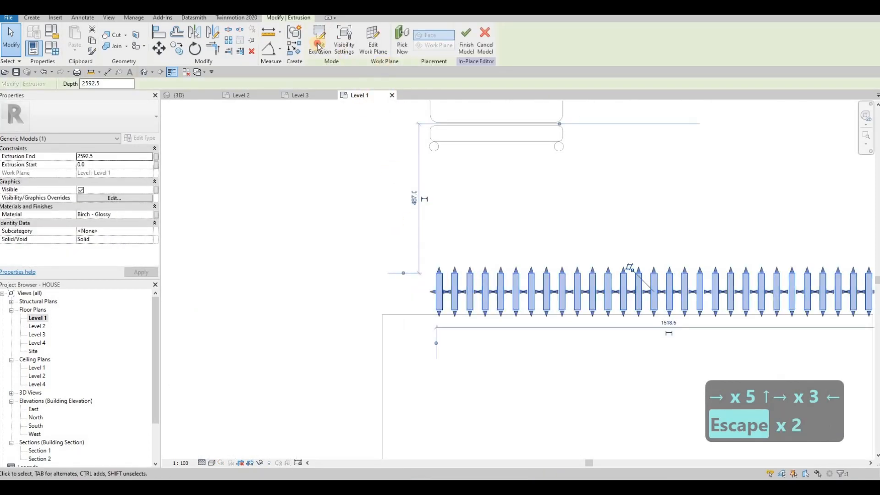
key("Tab")
left_click(444, 279)
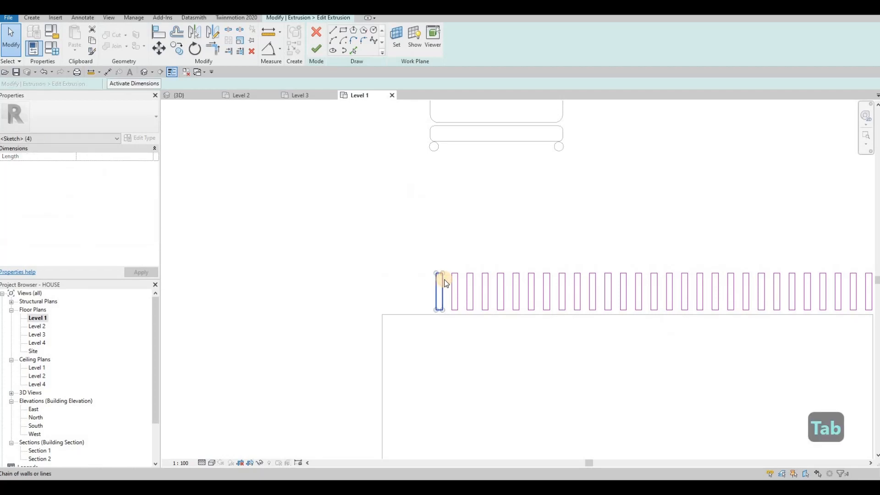
key("c")
key("o")
left_click(441, 274)
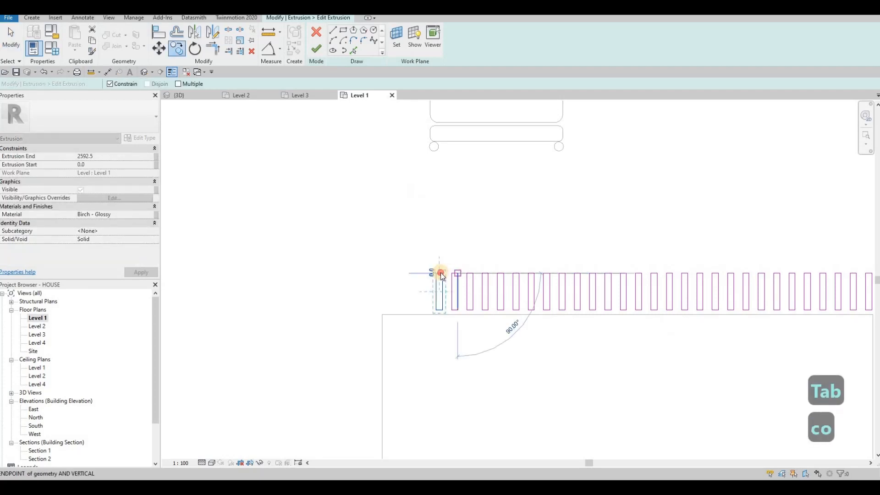
left_click(440, 272)
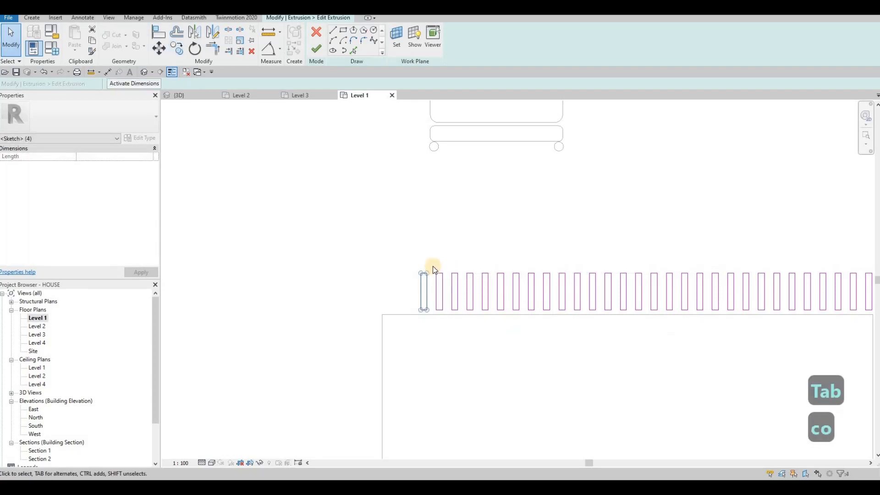
key("c")
key("o")
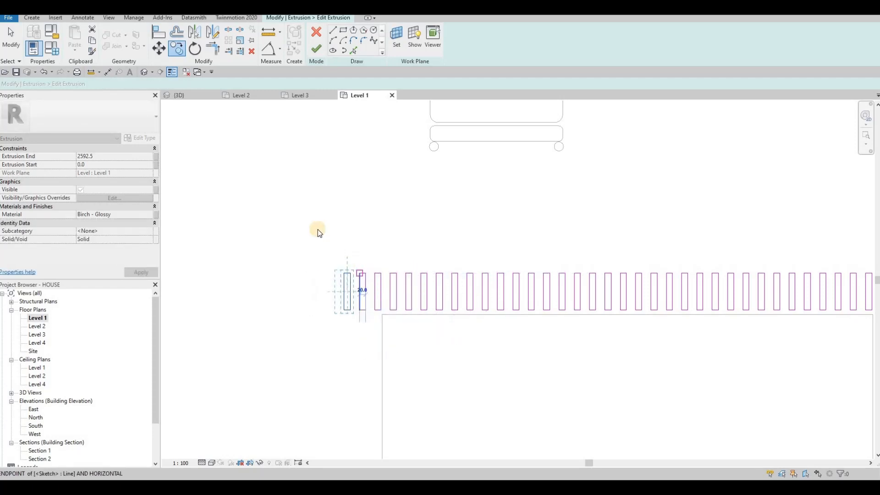
key("Escape")
scroll(350, 262, "down", 3)
key("Escape")
left_click(317, 53)
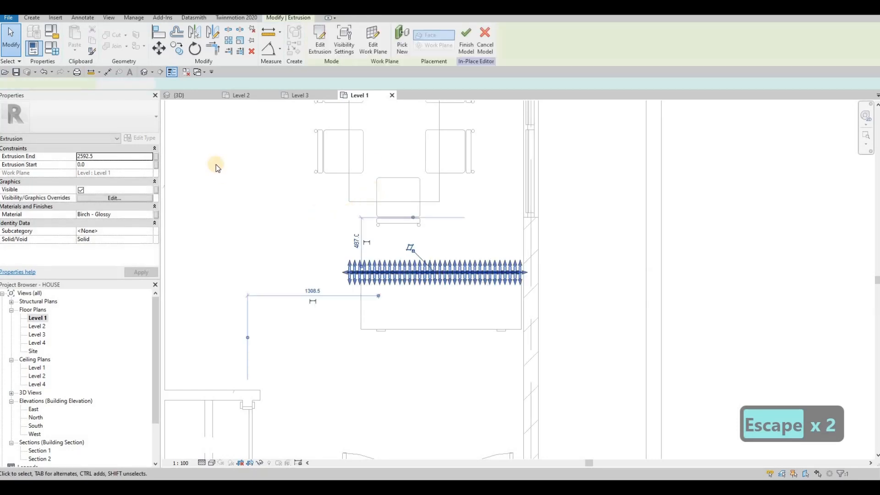
Step: Examine the entrance and the extended slat screen behind the double door in the 3D view
left_click(178, 96)
scroll(523, 249, "up", 1)
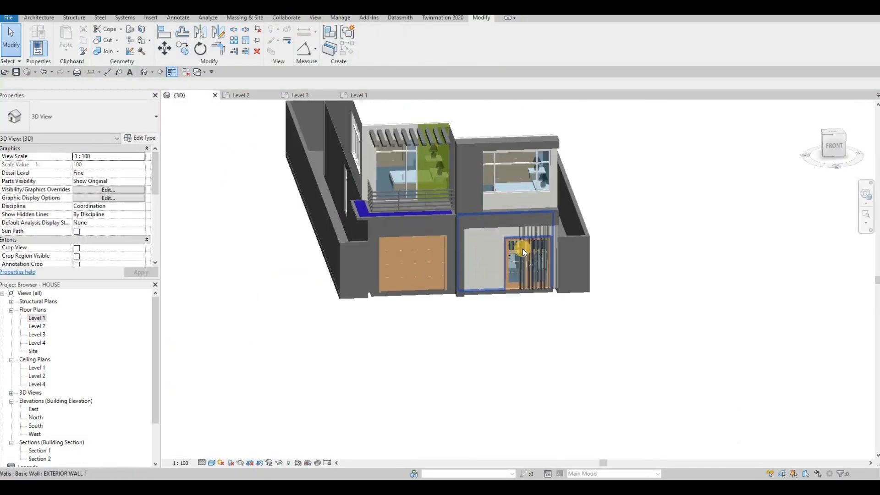
middle_click_drag(523, 248, 530, 282, "shift")
scroll(529, 282, "up", 3)
scroll(537, 275, "up", 2)
left_click(535, 276)
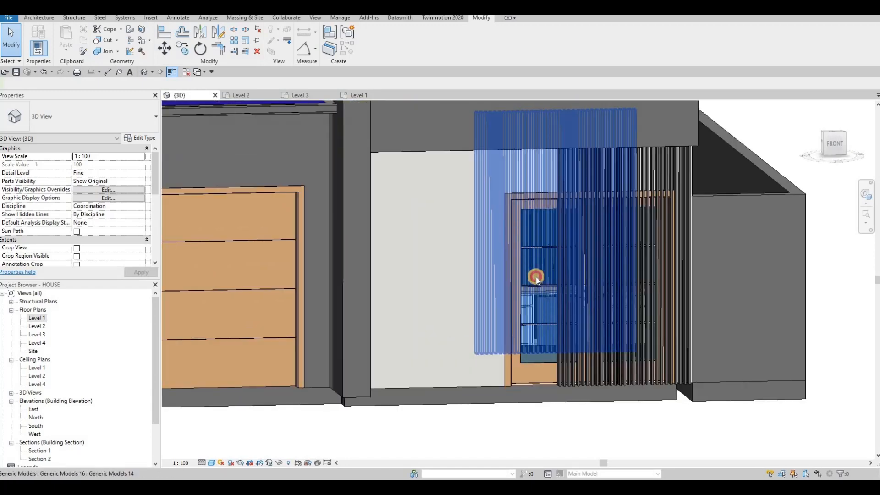
middle_click_drag(570, 328, 289, 376, "shift")
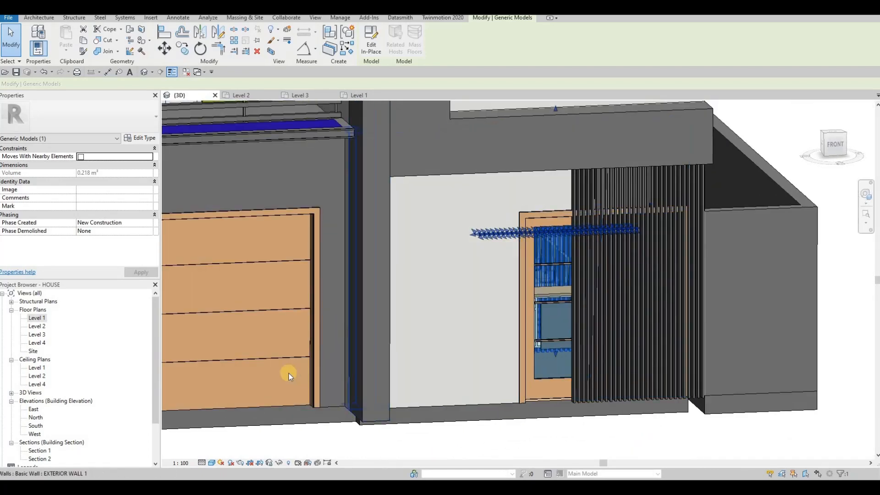
key("Escape")
key("Escape")
key("Escape")
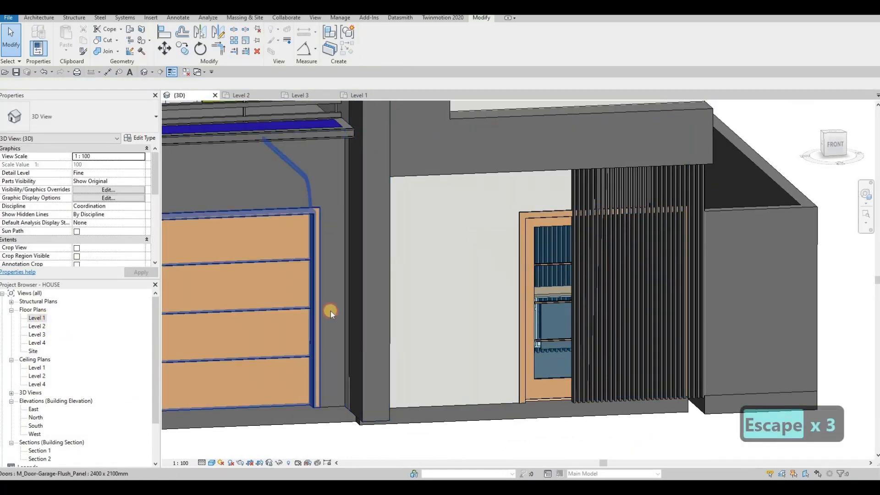
Step: On the Level 1 plan, move the exterior slat screen from the double door to the front wall beside the projecting pier
left_click(359, 95)
scroll(473, 331, "down", 2)
key("Escape")
mouse_move(474, 331)
middle_mouse_down()
mouse_move(460, 311)
mouse_move(460, 324)
middle_mouse_up()
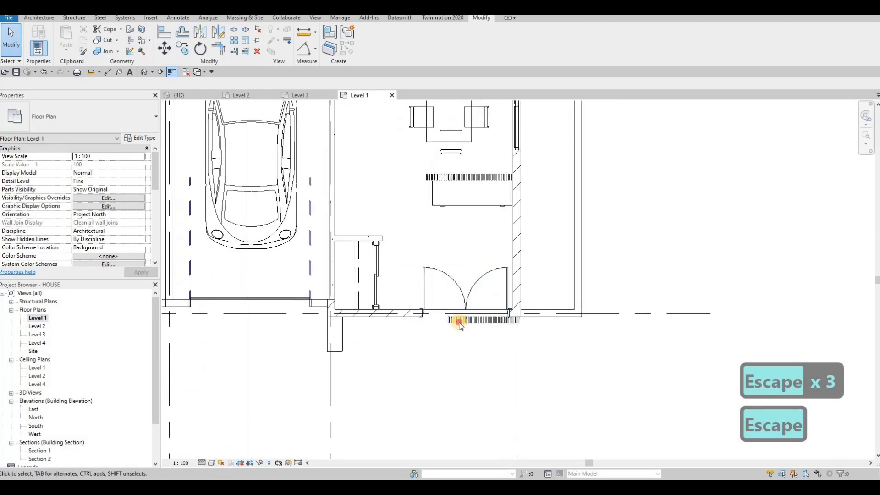
scroll(460, 323, "up", 2)
left_click(458, 327)
key("m")
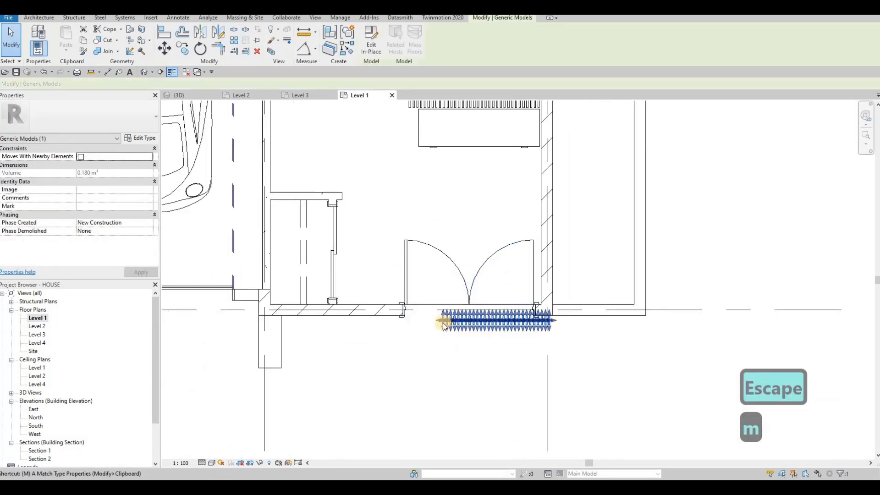
key("v")
scroll(459, 318, "up", 3)
left_click(458, 318)
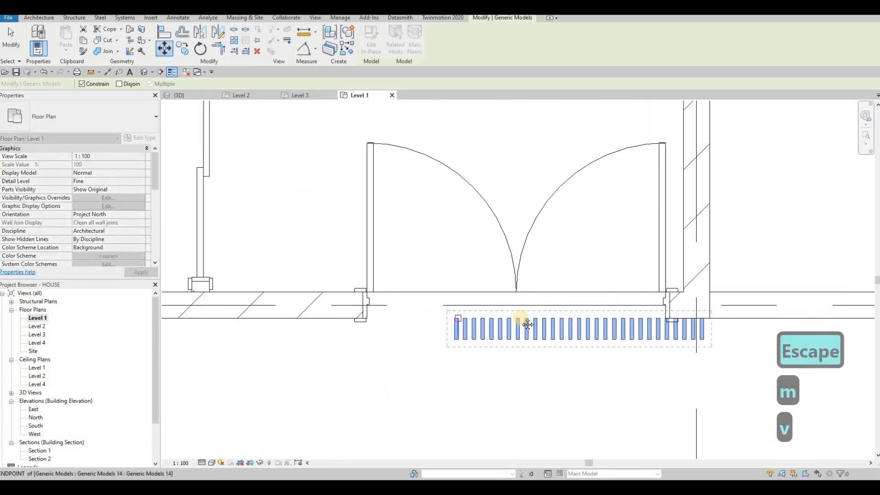
middle_click_drag(365, 321, 563, 324)
left_click(325, 320)
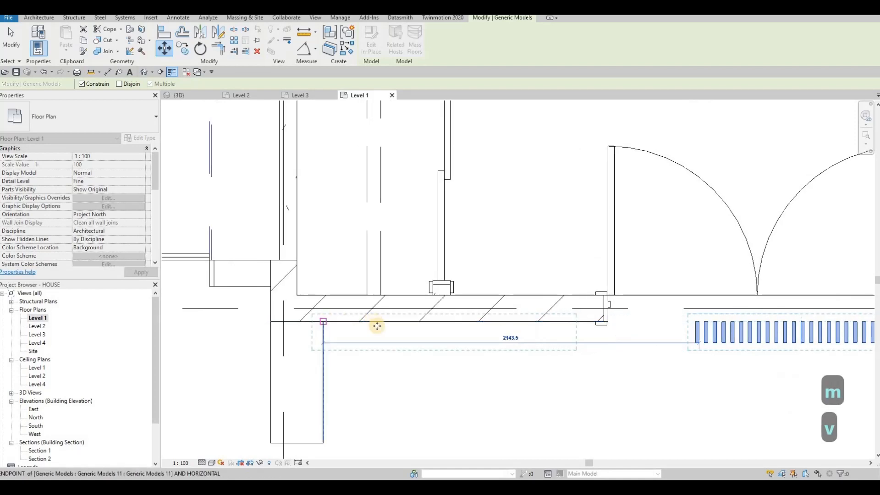
Step: Nudge the exterior slat screen slightly away from the pier toward the double door
key("Right")
key("Right")
key("Right")
key("Right")
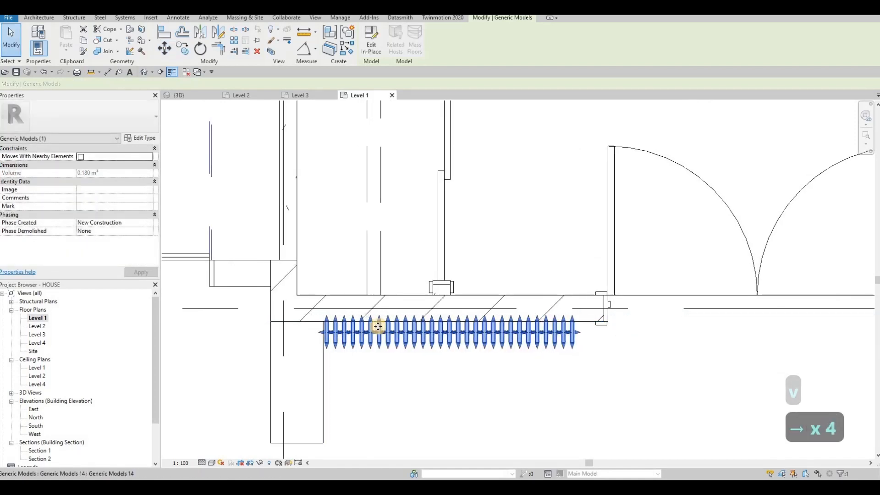
key("Escape")
key("Escape")
key("Escape")
scroll(515, 331, "down", 3)
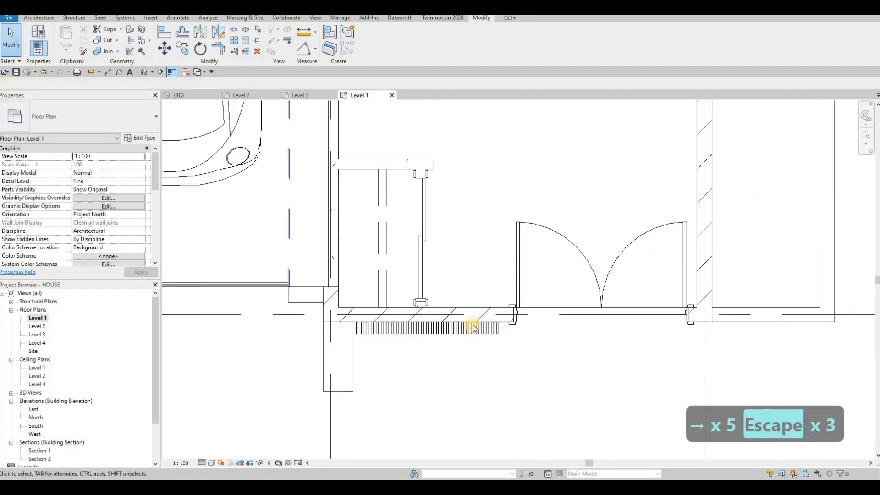
key("Escape")
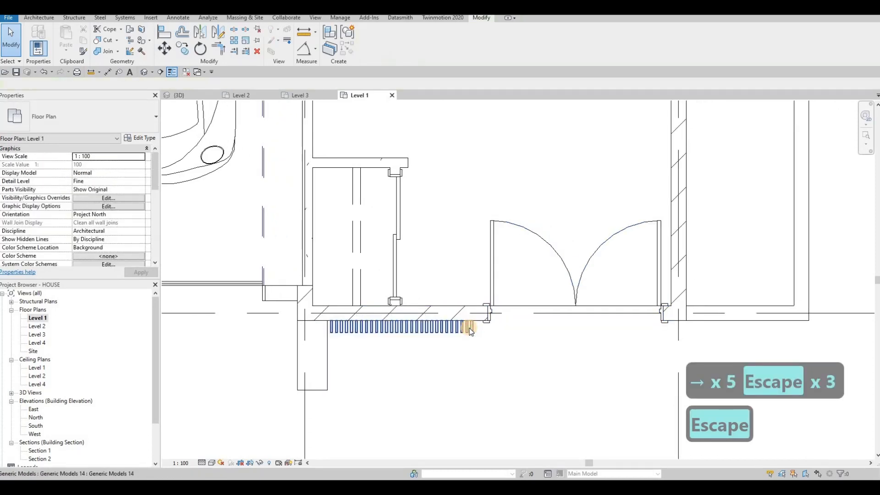
left_click(469, 331)
key("Right")
key("Right")
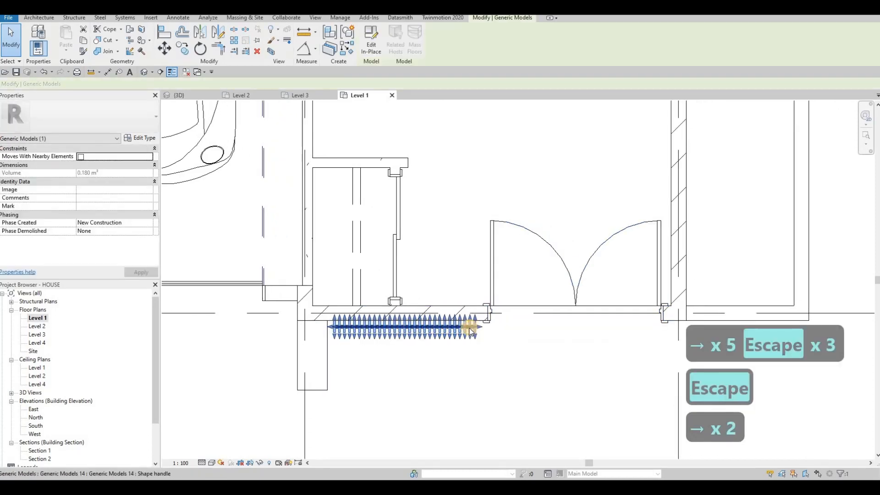
key("Escape")
key("Escape")
key("Escape")
key("Escape")
key("Escape")
Step: Open the L-shaped facade frame above the entrance for in-place editing from the 3D view, and switch to the South elevation
left_click(180, 95)
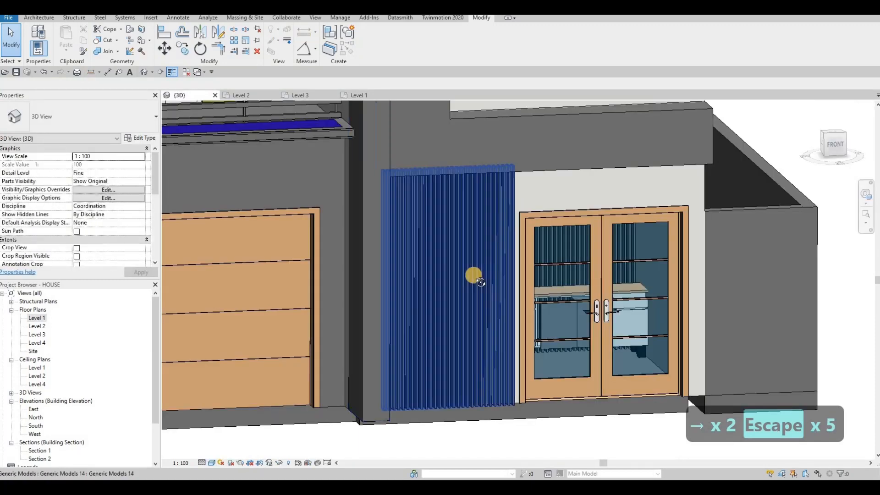
middle_click_drag(472, 275, 380, 245, "shift")
key("Escape")
left_click(357, 261)
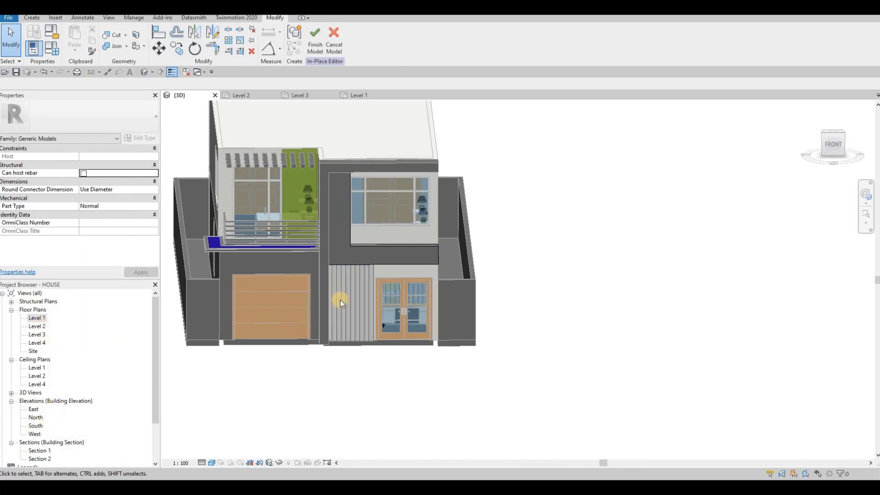
middle_click_drag(500, 270, 418, 255)
scroll(418, 256, "up", 2)
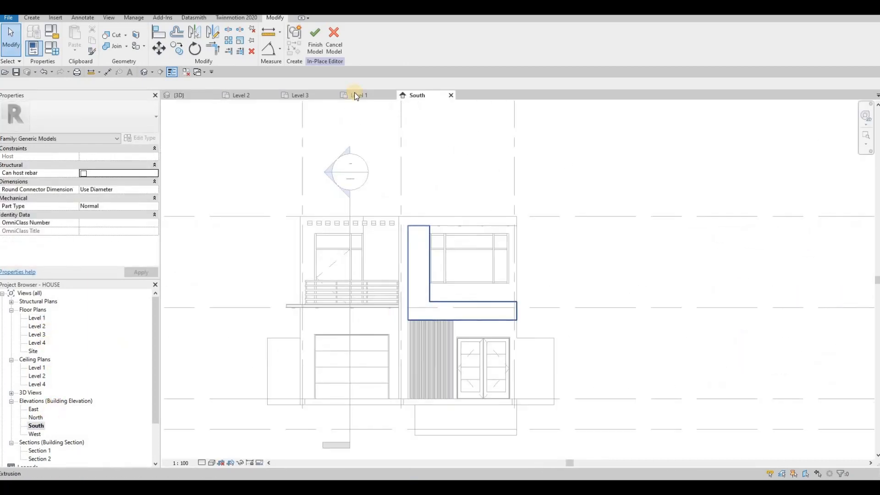
Step: Edit the L-shaped frame's extrusion sketch, moving the inner vertical line onto the right outer edge and deleting the too-short line
left_click(419, 256)
left_click(320, 41)
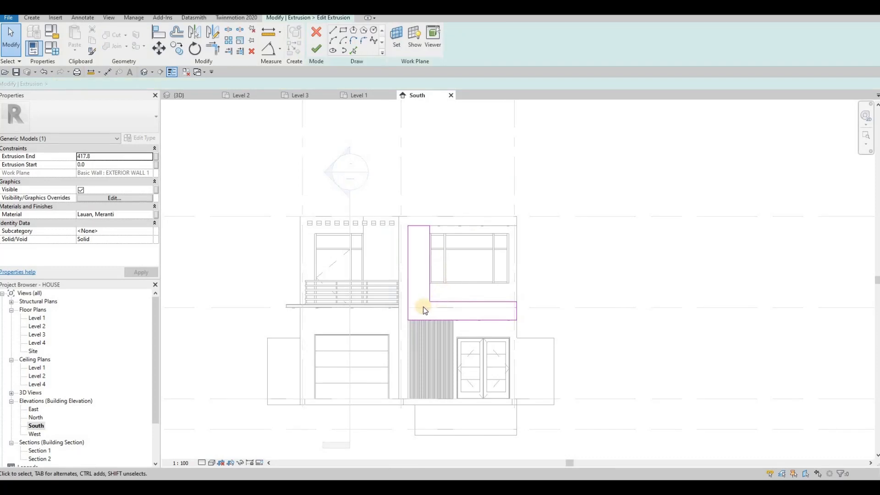
scroll(414, 290, "up", 2)
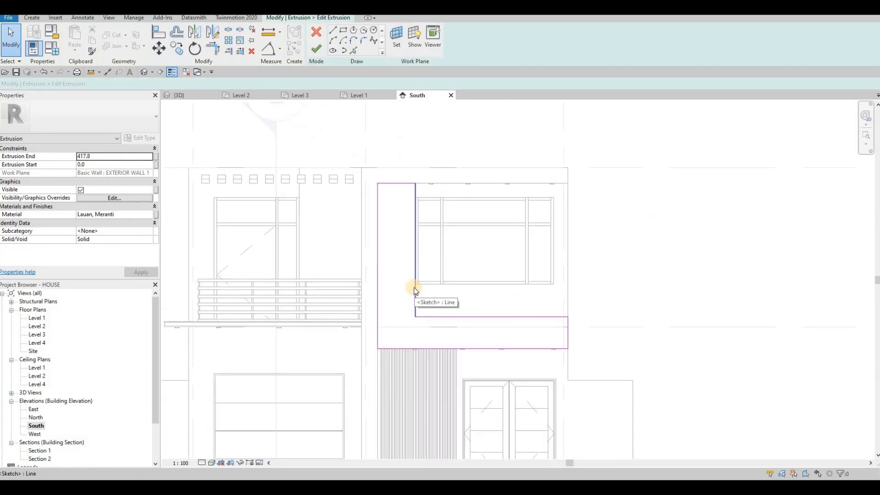
mouse_move(414, 277)
left_mouse_down()
mouse_move(569, 275)
mouse_move(554, 275)
mouse_move(566, 274)
mouse_move(554, 305)
left_mouse_up()
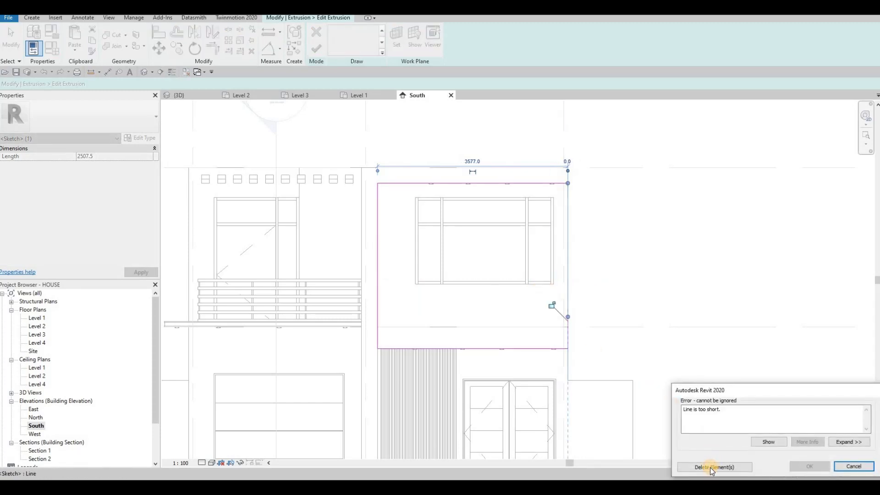
key("Escape")
key("Escape")
key("Escape")
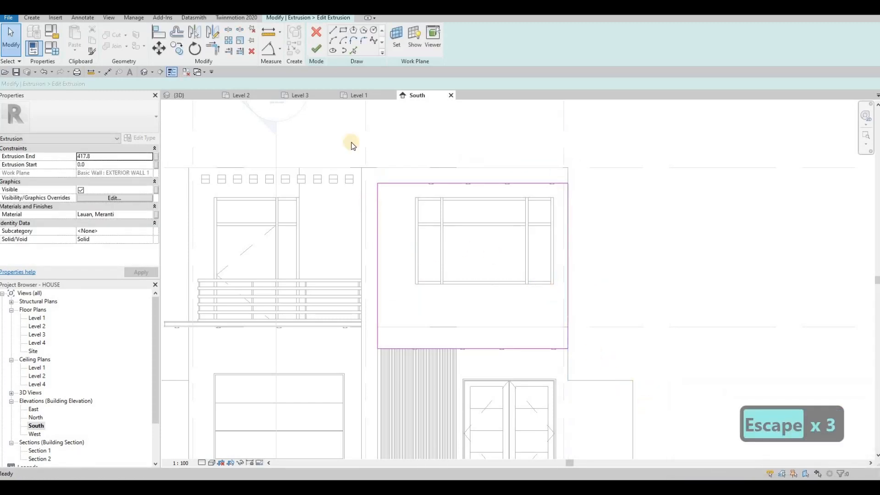
Step: Sketch a horizontal line about 3310 mm long below the upper window from the left edge, and a vertical line up to the top edge
key("l")
key("i")
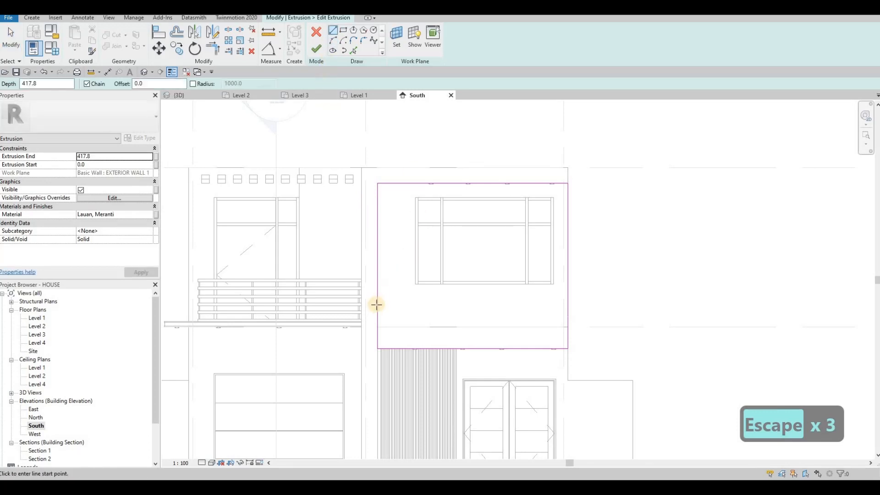
left_click(378, 300)
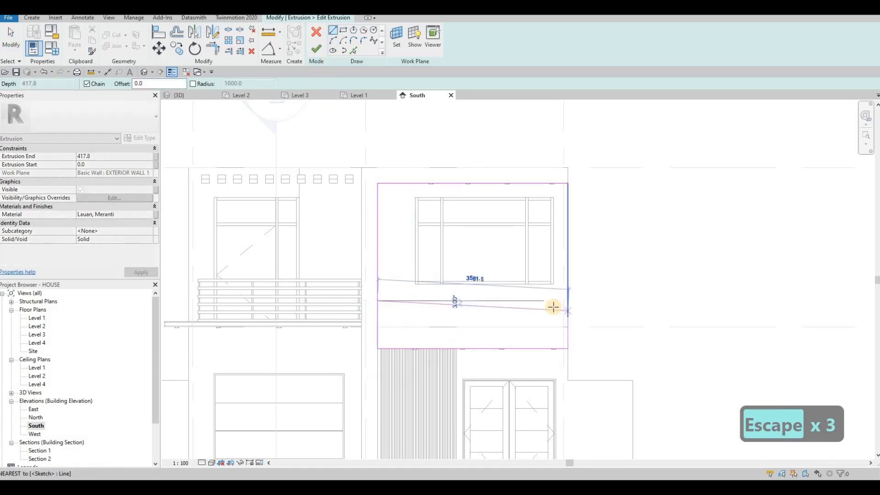
left_click(554, 300)
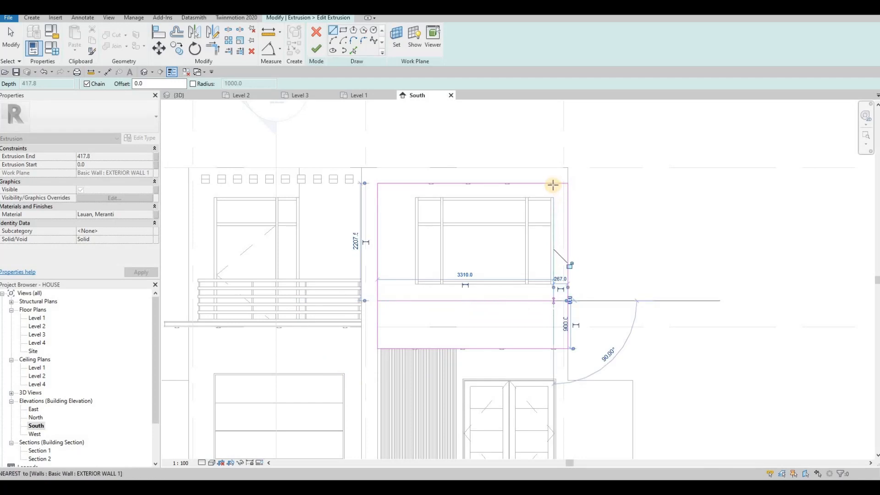
left_click(520, 183)
key("Escape")
key("Escape")
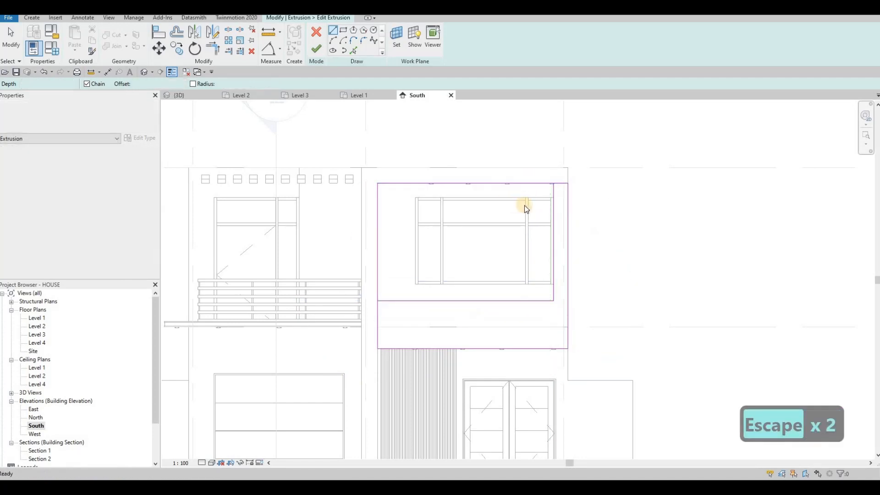
Step: Shift the new inner vertical sketch line outward, clear of the window and closer to the frame's right outer edge
scroll(546, 254, "up", 2)
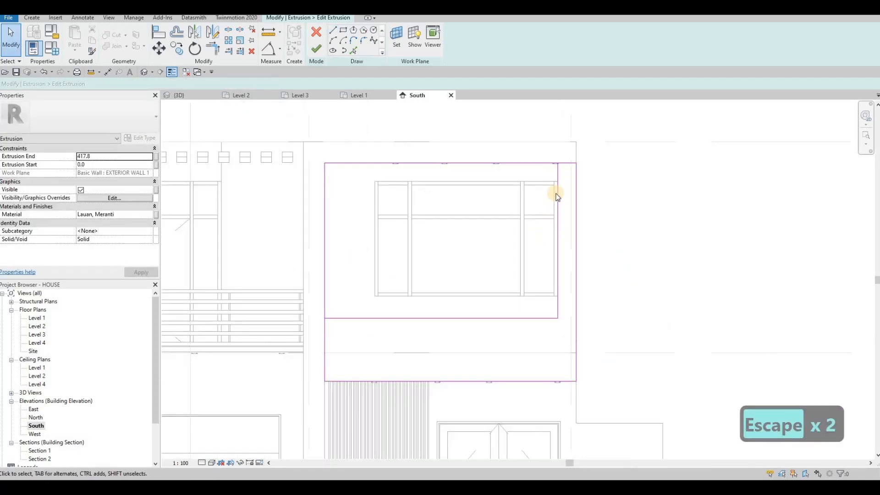
scroll(563, 177, "up", 2)
key("Escape")
left_click(571, 172)
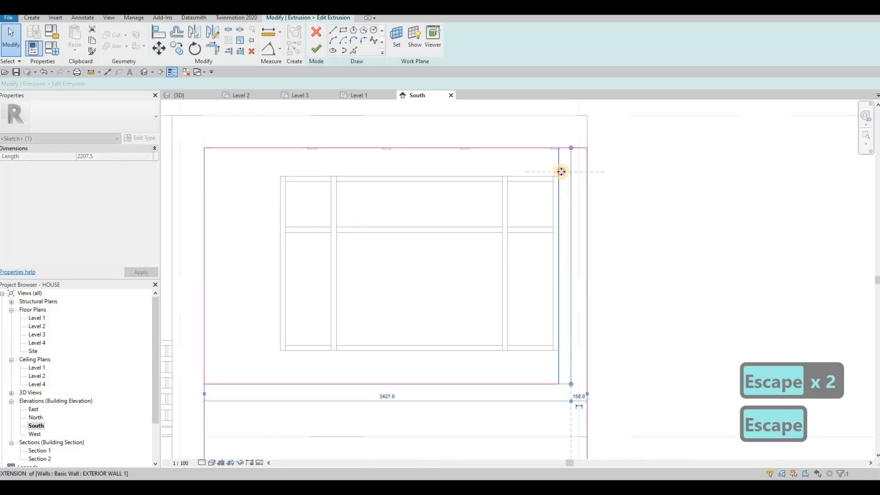
key("Escape")
scroll(342, 147, "down", 1)
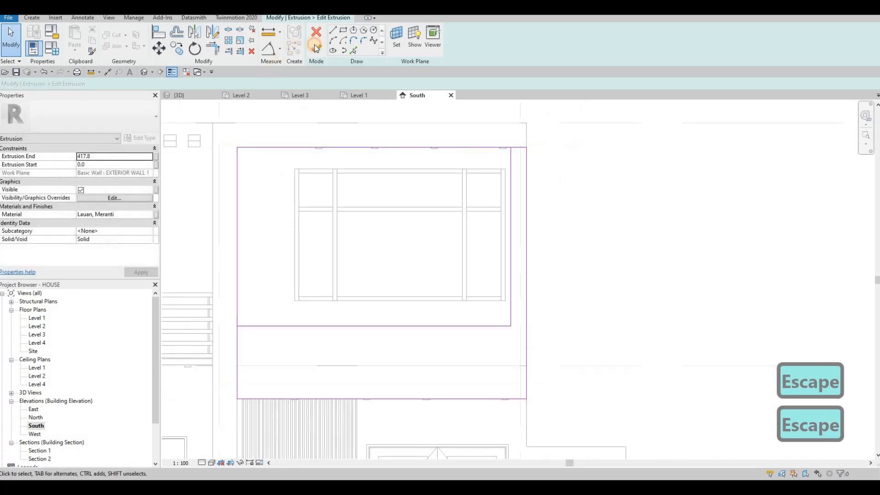
key("Escape")
Step: Trim the sketch's left edge back to the new horizontal line below the upper window
middle_click_drag(290, 314, 298, 304)
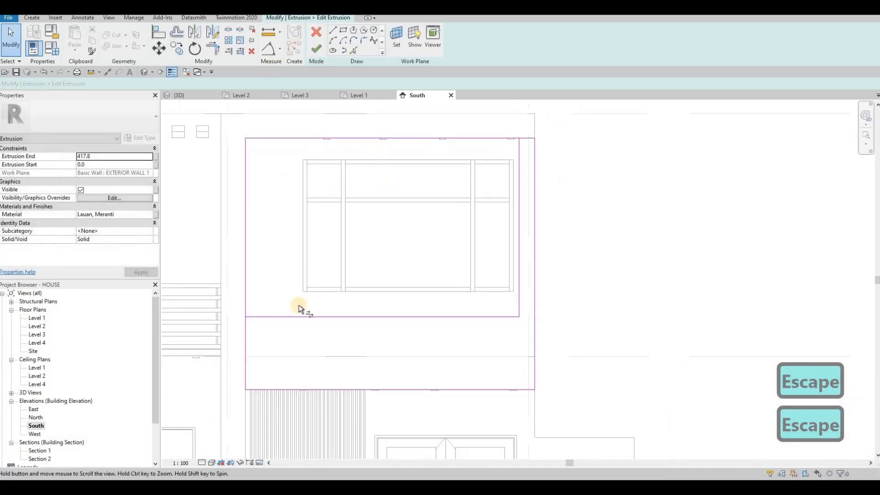
key("t")
key("r")
left_click(246, 331)
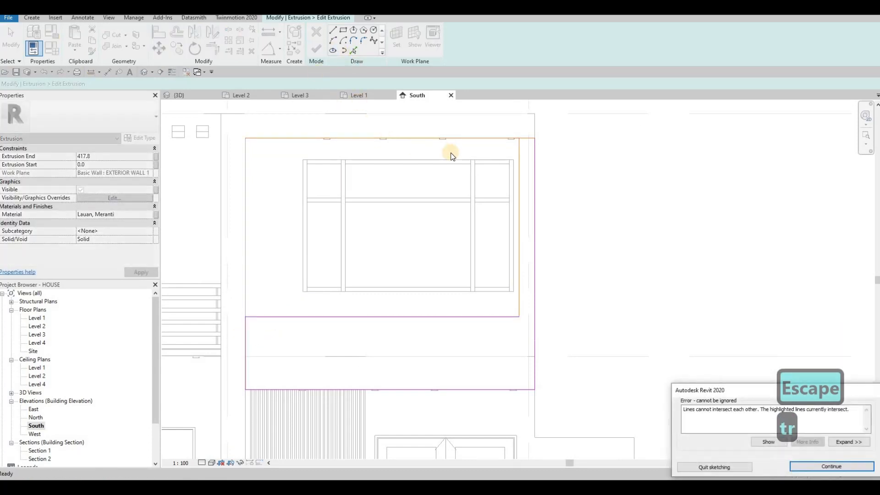
key("Escape")
key("Escape")
Step: Trim the top edge to the inner vertical line to close the mirrored L profile, and finish the sketch and in-place model
left_click(525, 138)
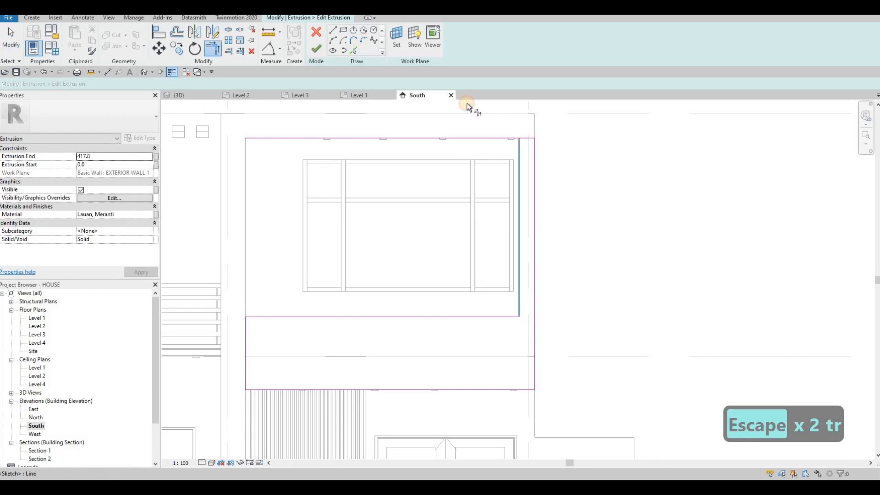
middle_click_drag(384, 180, 428, 167)
scroll(429, 167, "down", 1)
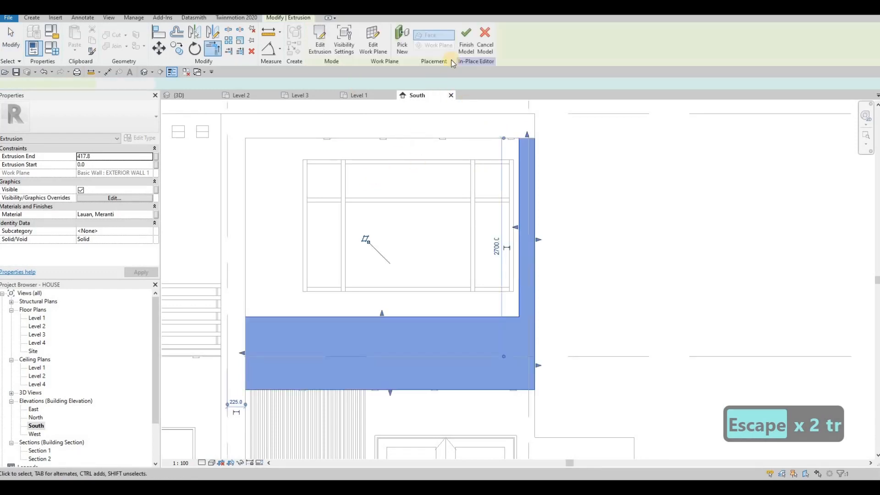
left_click(467, 45)
key("Escape")
key("Escape")
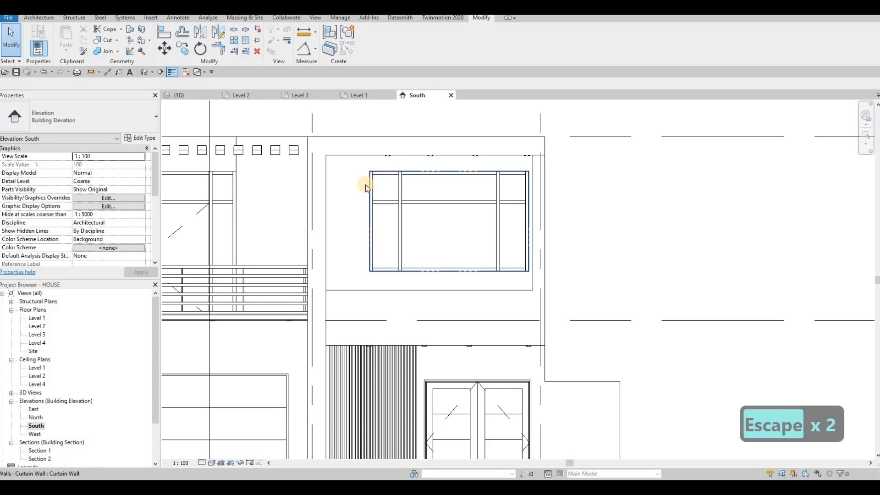
key("Escape")
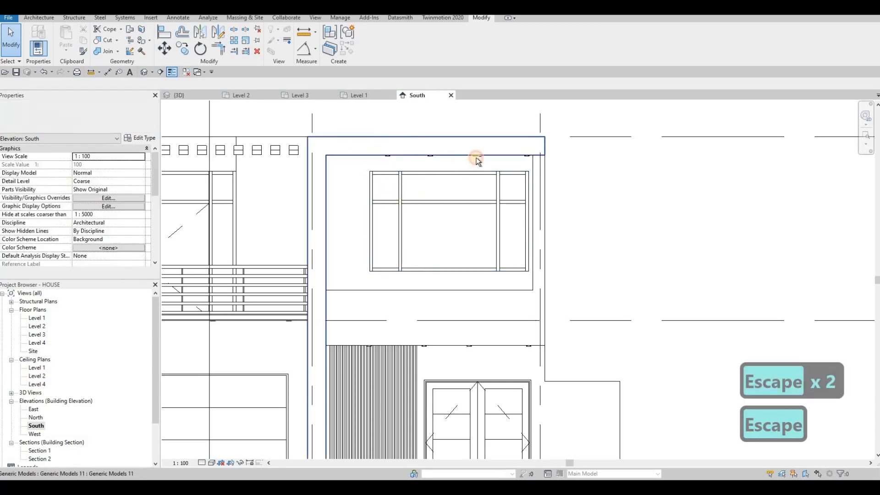
Step: Nudge the four pot lights above the upper window to the left so they sit centred between the frame's sides
left_click(482, 167)
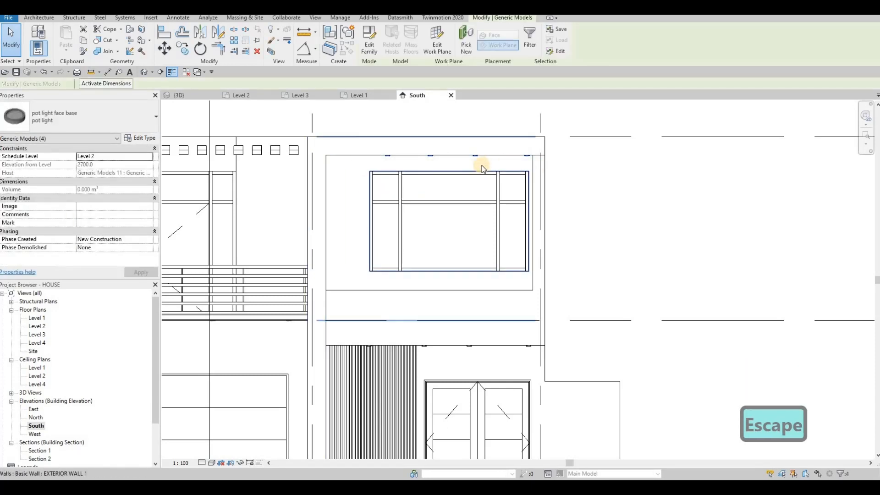
key("Left")
key("Left")
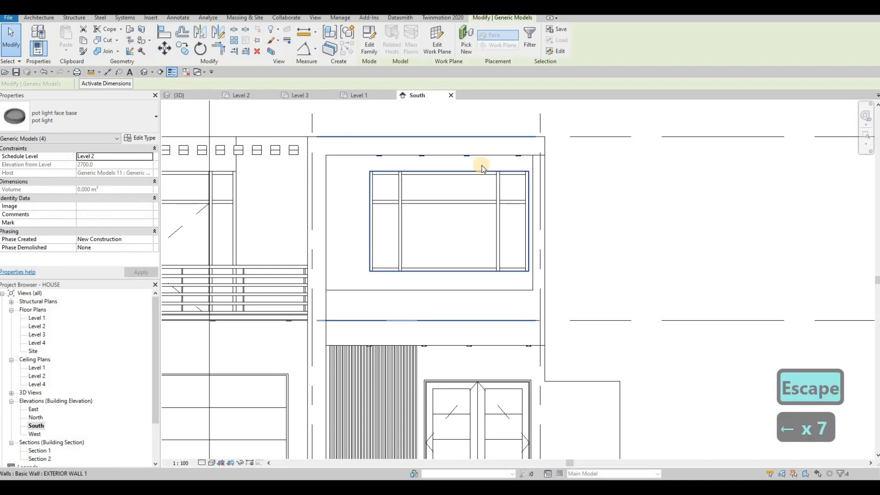
key("Left")
key("Left")
key("Left")
key("Left")
key("Left")
key("Left")
key("Left")
key("Left")
key("Left")
key("Left")
key("Left")
key("Left")
key("Left")
key("Left")
key("Left")
key("Left")
key("Left")
key("Left")
key("Left")
key("Left")
key("Right")
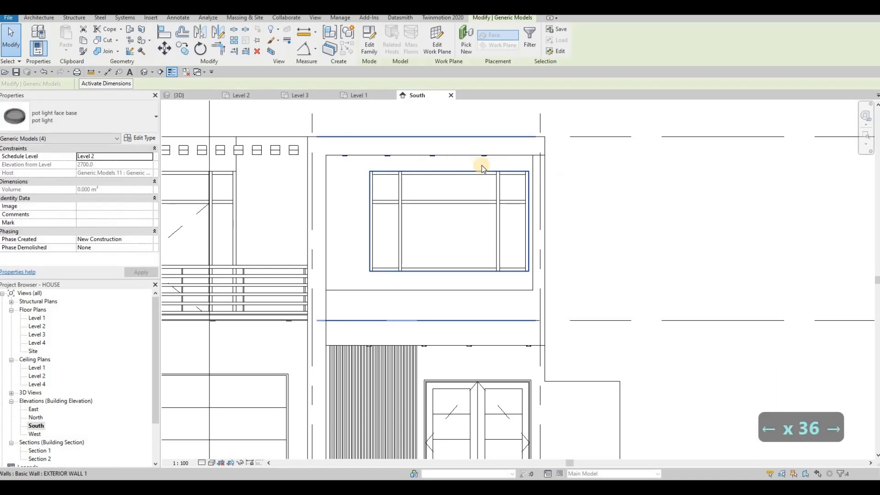
key("Right")
key("Right")
key("Right")
key("Right")
key("Right")
key("Right")
key("Right")
key("Right")
key("Right")
key("Right")
key("Right")
key("Right")
key("Right")
key("Right")
key("Right")
key("Right")
key("Escape")
key("Escape")
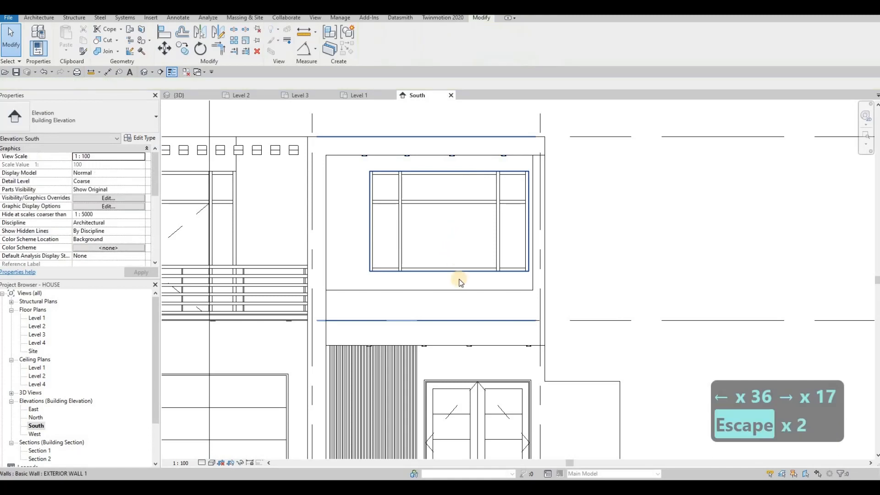
key("Escape")
Step: Stretch the mirrored L frame, raising its horizontal band nearly to the window sill and widening its vertical leg over the window's right edge
left_click(428, 287)
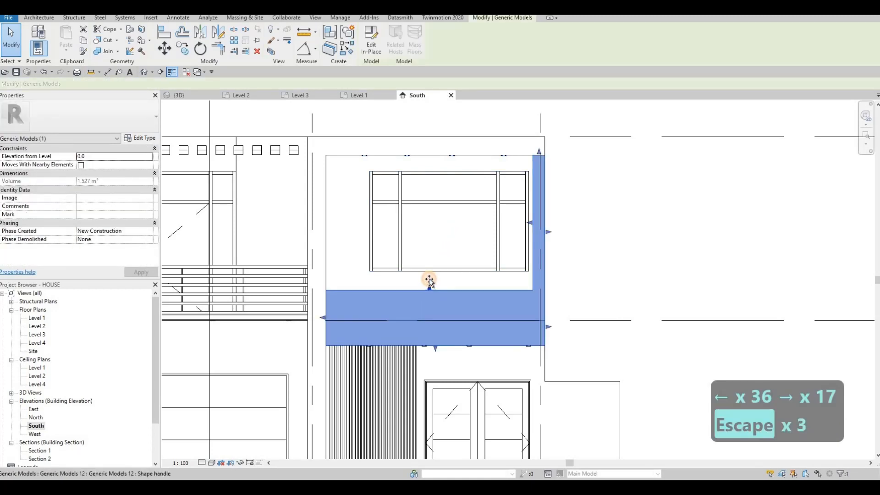
left_click_drag(430, 282, 436, 276)
left_click_drag(532, 217, 517, 216)
key("Escape")
key("Escape")
key("Escape")
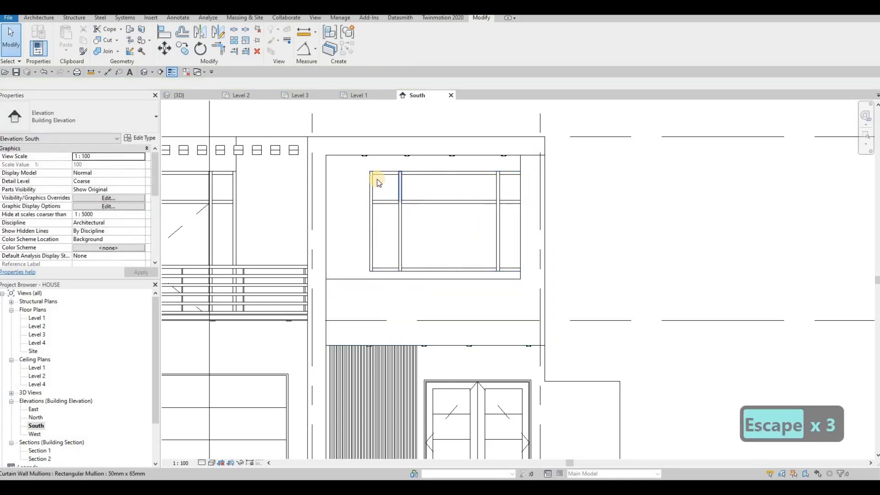
Step: Delete the upper-left vertical mullion and the middle horizontal mullion of the upper curtain wall window
left_click(400, 187)
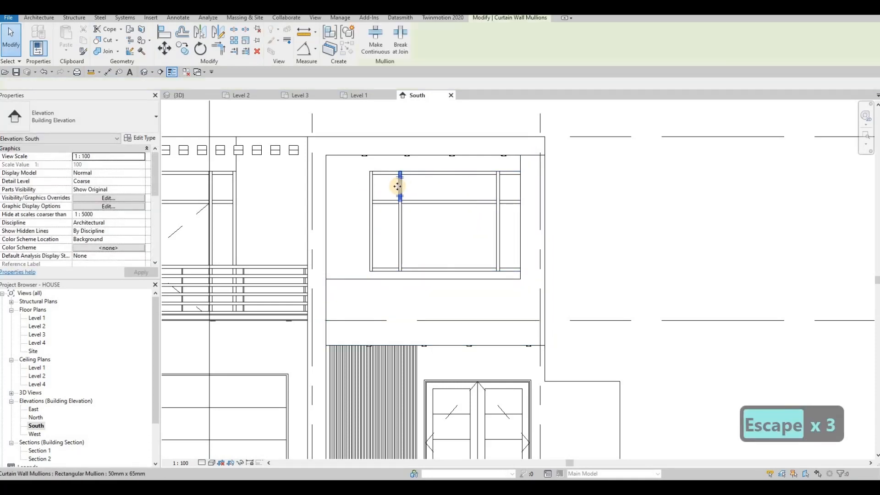
key("Delete")
left_click(403, 202)
key("Delete")
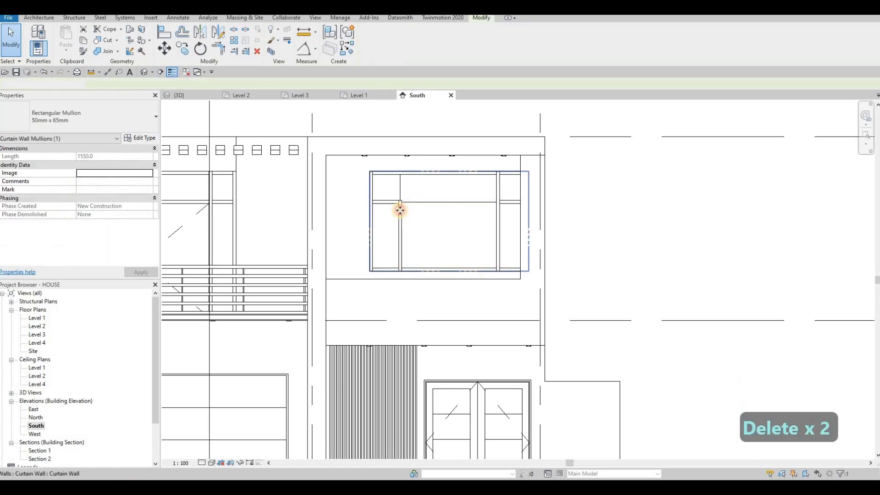
left_click(398, 226)
key("Escape")
key("Escape")
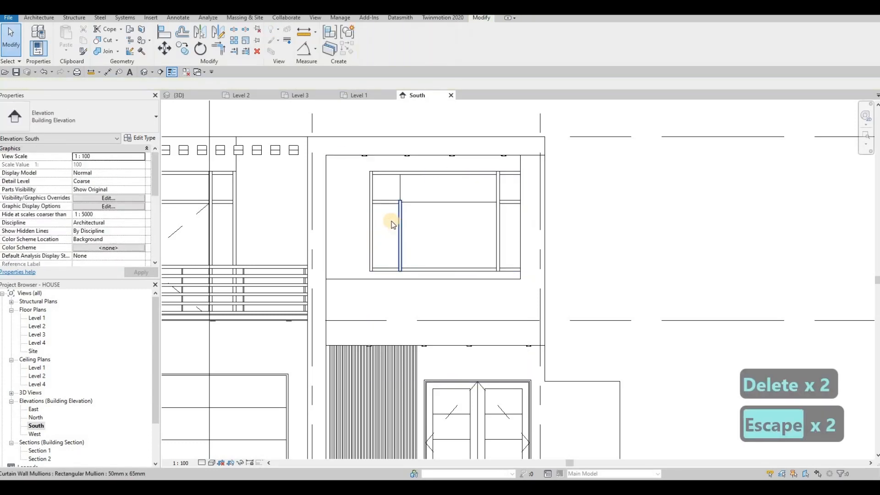
Step: Delete the window's lower-left vertical mullion, short left horizontal mullion and both right-hand vertical mullions
left_click(394, 210)
key("Delete")
left_click(388, 204)
key("Delete")
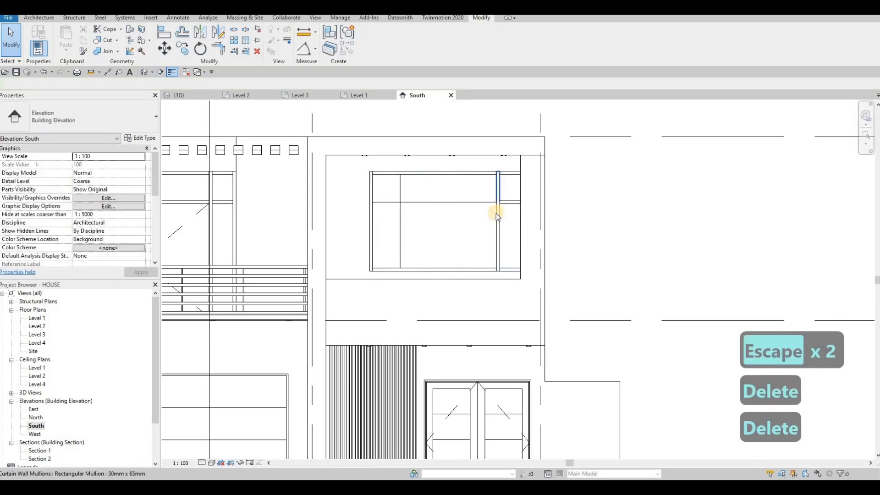
left_click(496, 200)
key("Delete")
key("Delete")
left_click(500, 202)
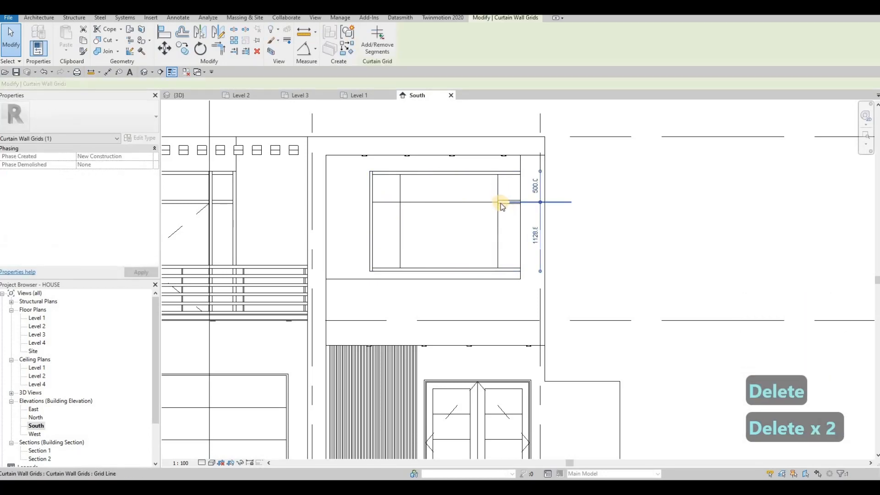
key("Escape")
key("Tab")
key("Tab")
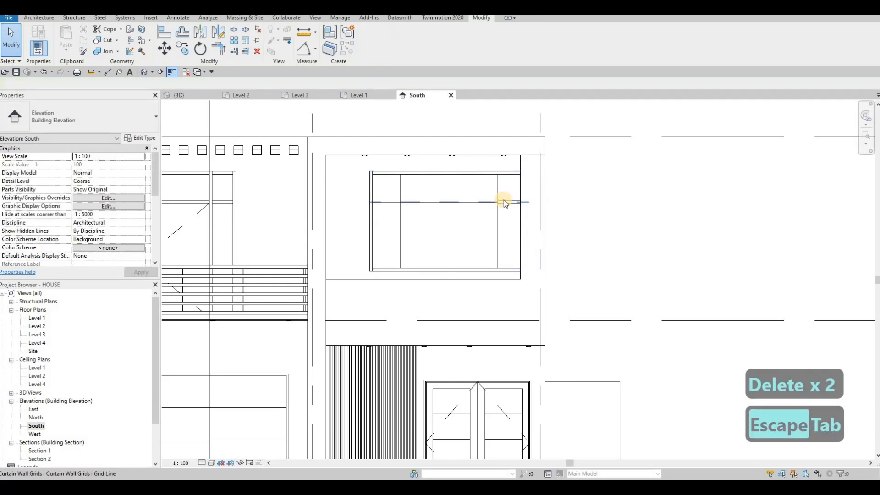
key("Tab")
key("Tab")
key("Tab")
key("Tab")
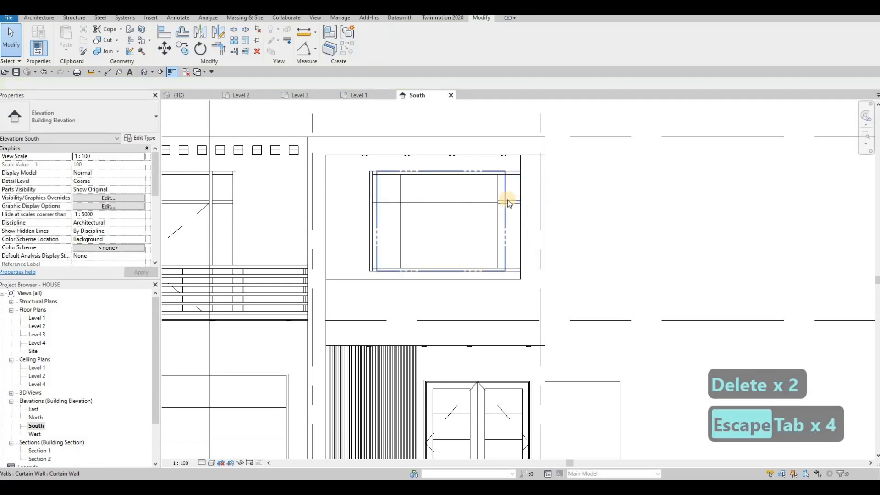
key("Tab")
key("Tab")
key("Tab")
key("Tab")
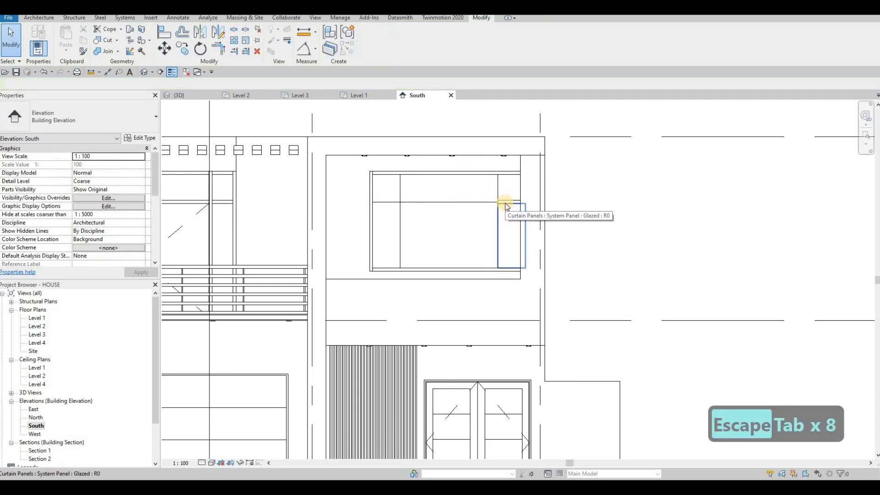
key("Escape")
key("Escape")
Step: In the 3D view, delete the remaining short horizontal mullion at the right side of the upper window
left_click(196, 95)
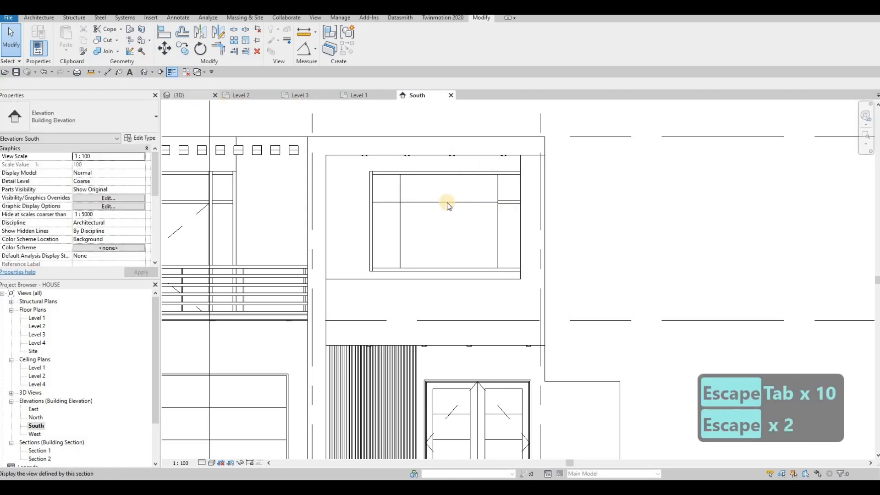
scroll(456, 183, "up", 3)
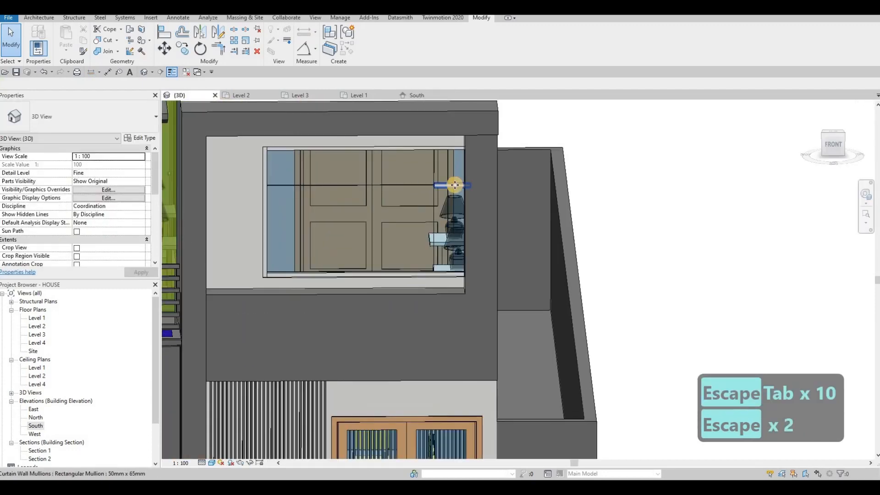
left_click(453, 184)
key("Delete")
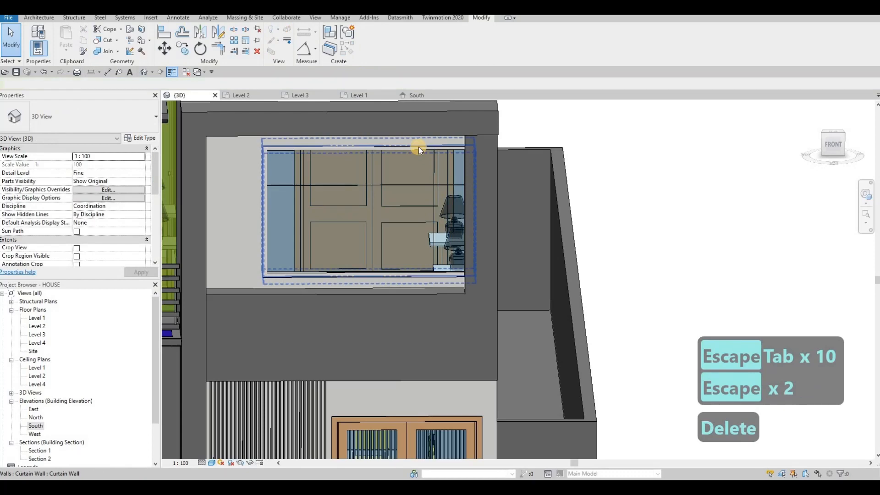
left_click(434, 173)
key("Delete")
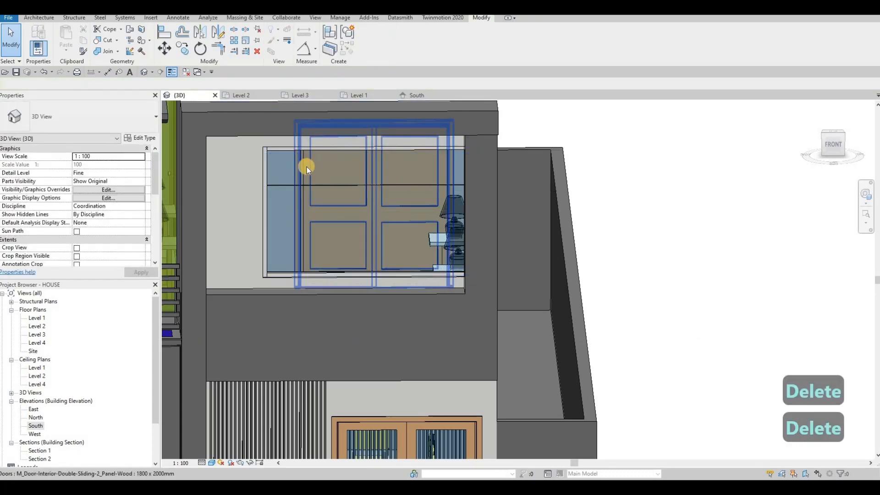
Step: Delete the upper window's remaining vertical and horizontal curtain grid lines and its bottom border mullion
left_click(303, 167)
key("Delete")
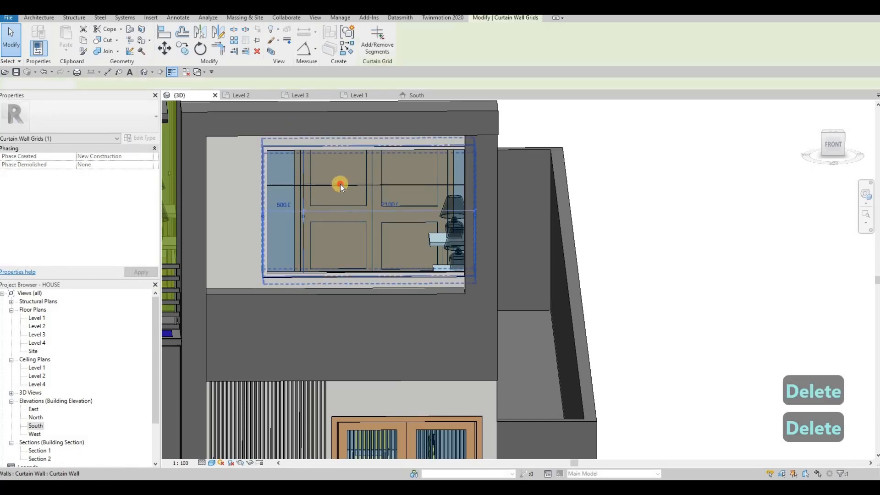
left_click(454, 177)
key("Delete")
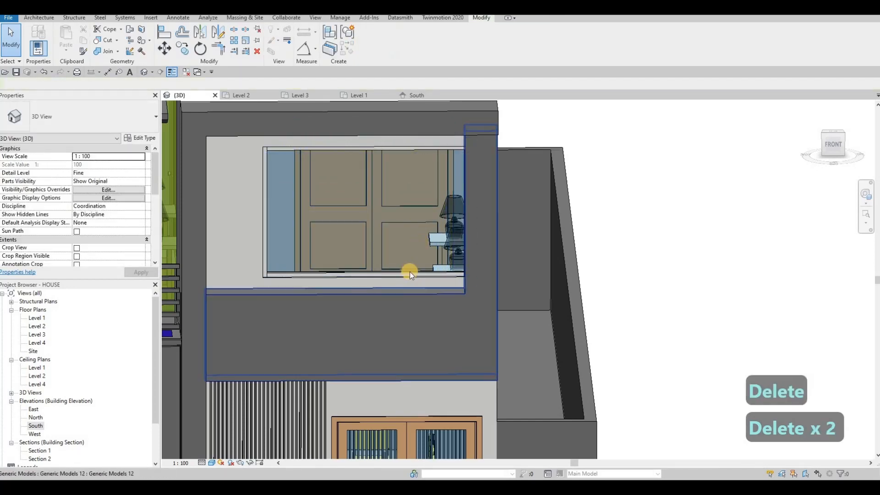
left_click(287, 253)
key("Delete")
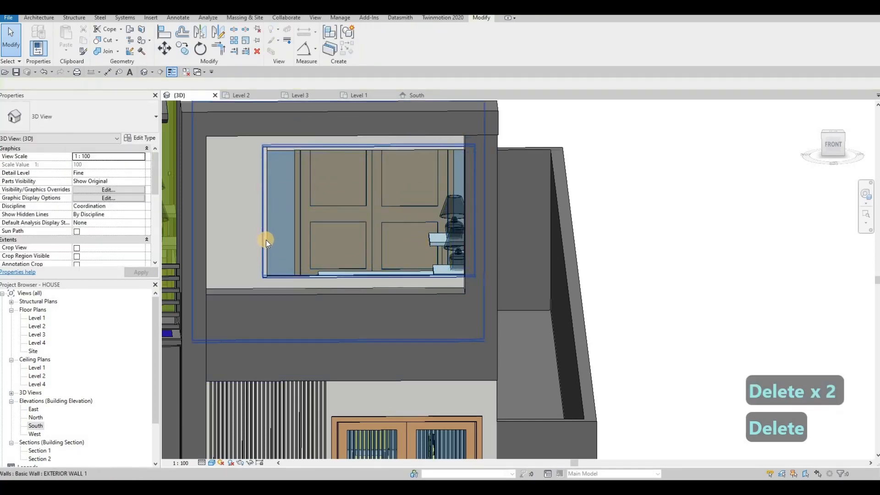
Step: Delete the left and top border mullions of the upper curtain wall window
key("Tab")
key("Tab")
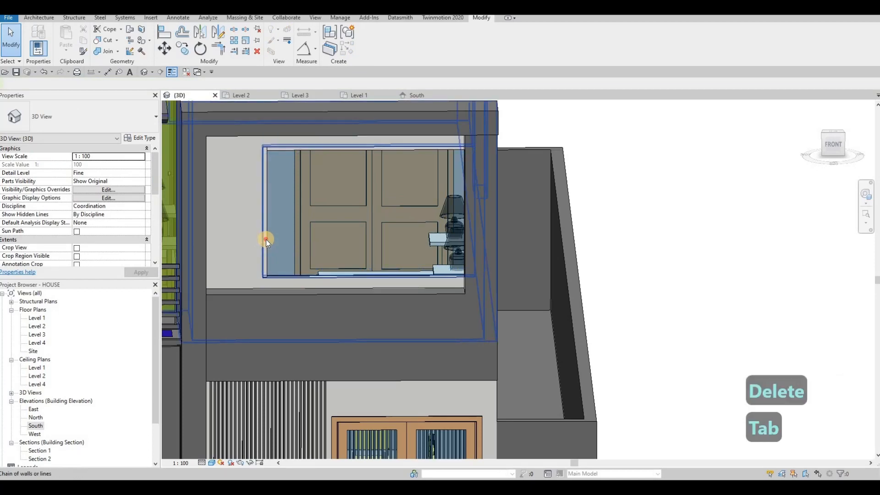
left_click(266, 239)
key("Delete")
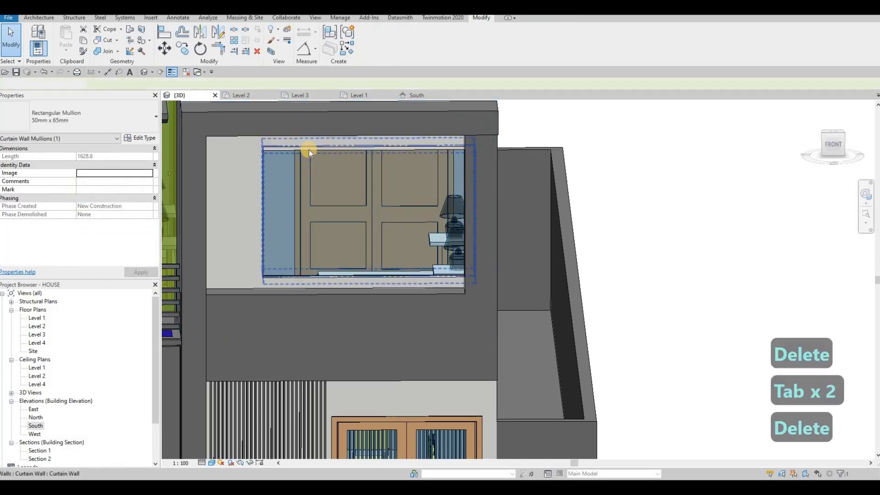
key("Tab")
key("Tab")
left_click(309, 150)
key("Delete")
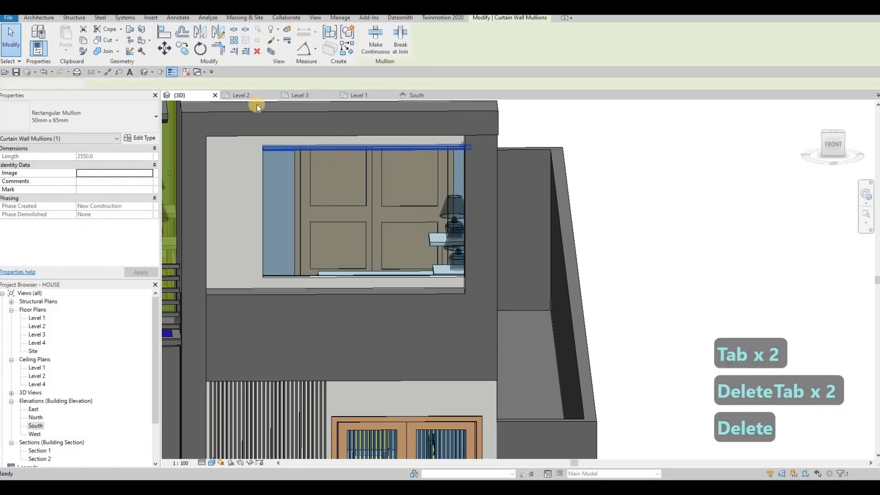
Step: In the South elevation, stretch the upper curtain wall's edges to fill the opening inside the L-shaped frame
left_click(425, 96)
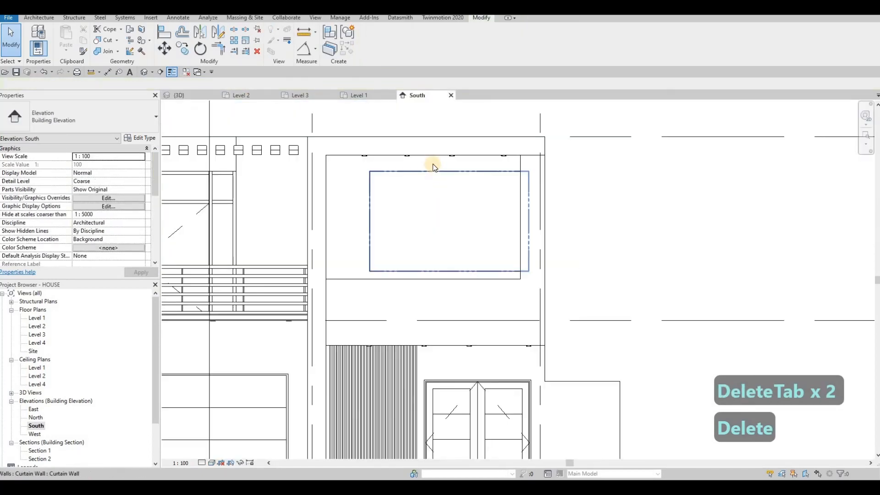
left_click(456, 161)
left_click_drag(455, 161, 456, 147)
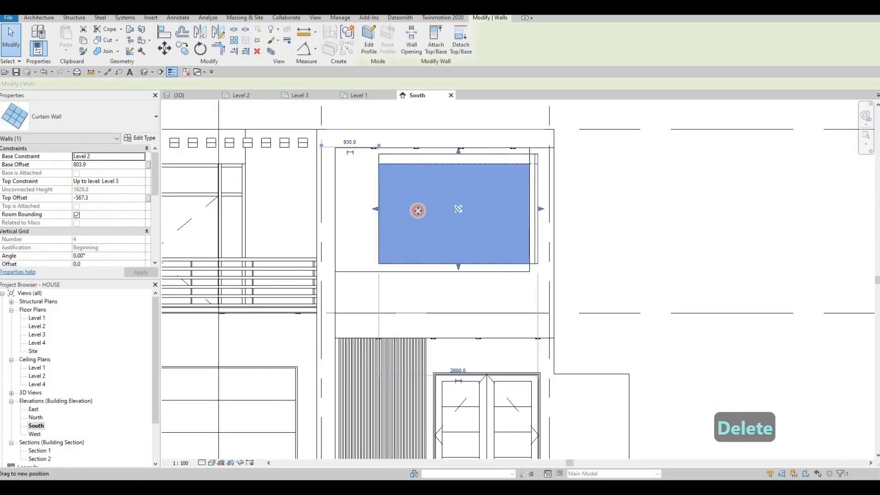
left_click_drag(372, 206, 335, 202)
left_click_drag(439, 267, 436, 272)
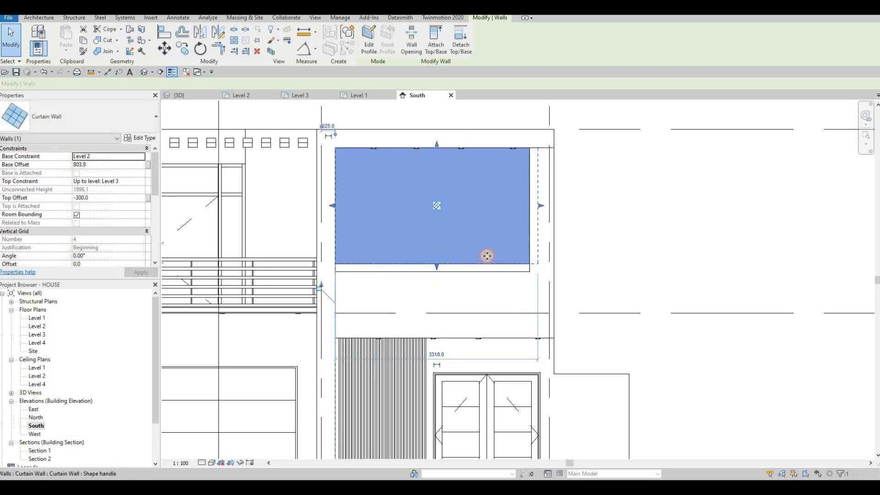
left_click_drag(541, 212, 514, 213)
key("Escape")
Step: Edit the L-shaped frame's extrusion sketch in place and set its vertical leg width to 650 mm
left_click(516, 209)
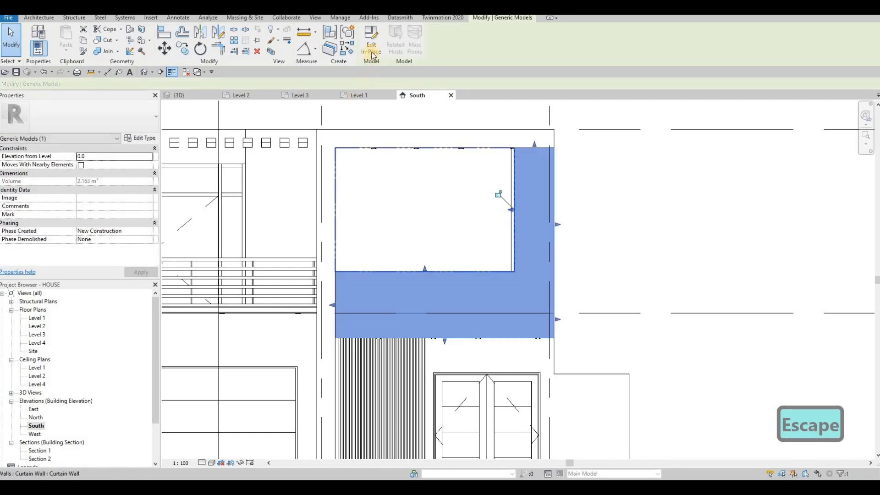
double_click(526, 207)
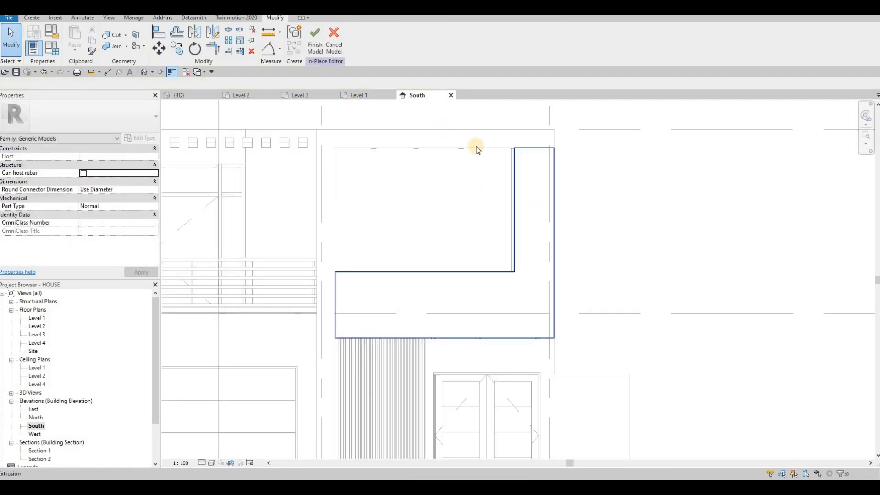
double_click(536, 174)
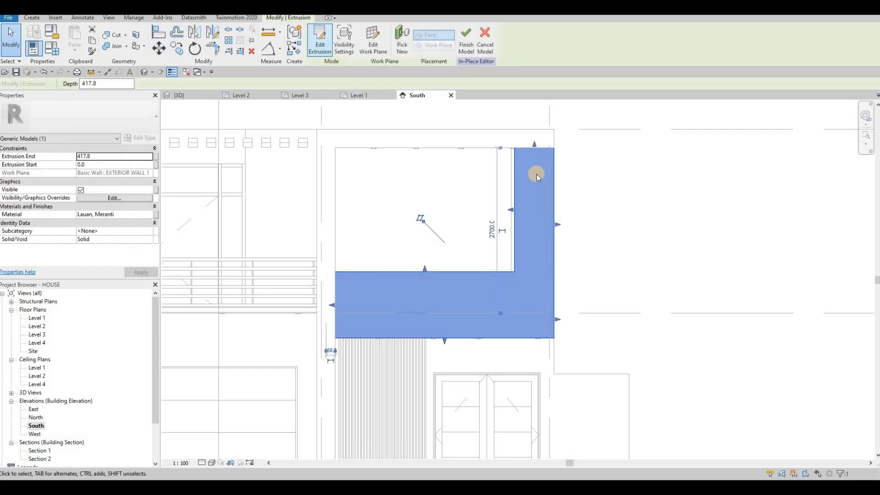
left_click(514, 178)
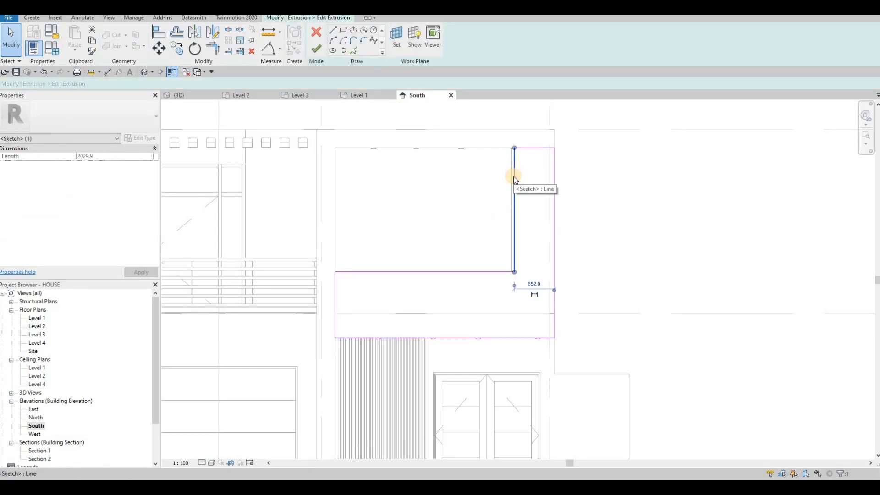
left_click(533, 284)
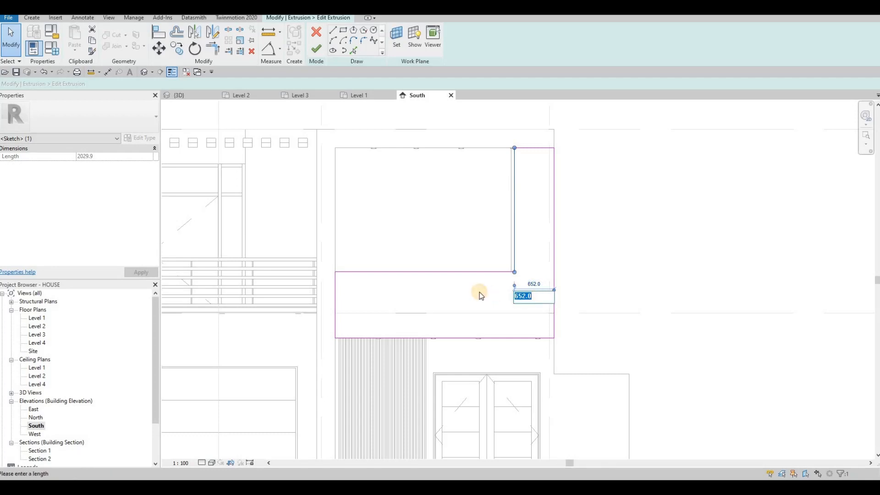
type("652")
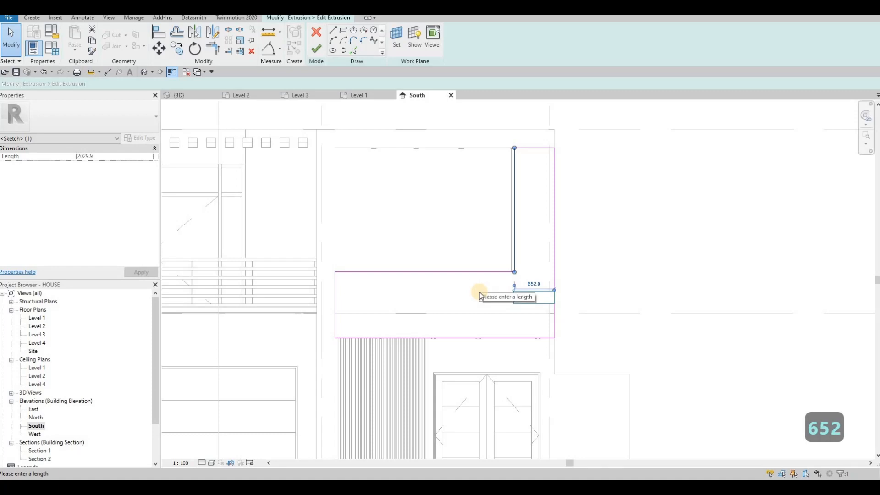
key("BackSpace")
type("0")
key("Return")
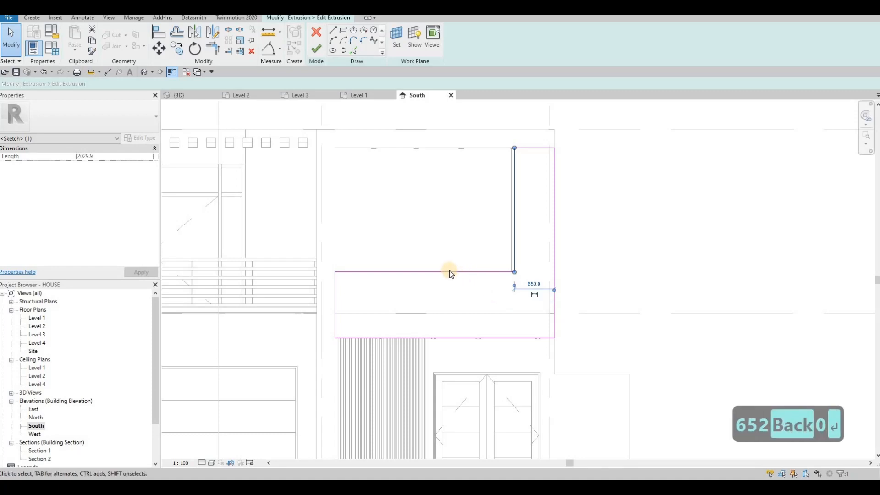
Step: Set the height of the L-shaped frame's horizontal band to 1075 mm and finish editing the frame
key("Escape")
key("Escape")
left_click(321, 303)
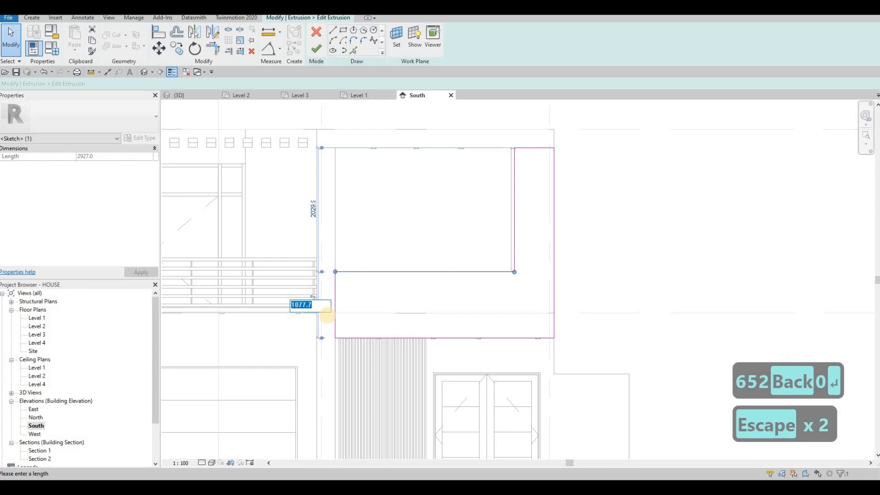
type("1075")
key("Return")
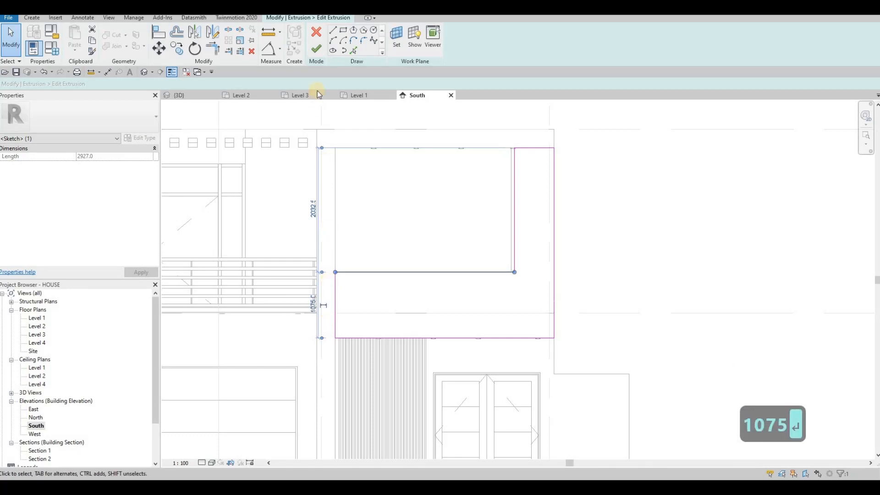
key("Escape")
left_click(315, 49)
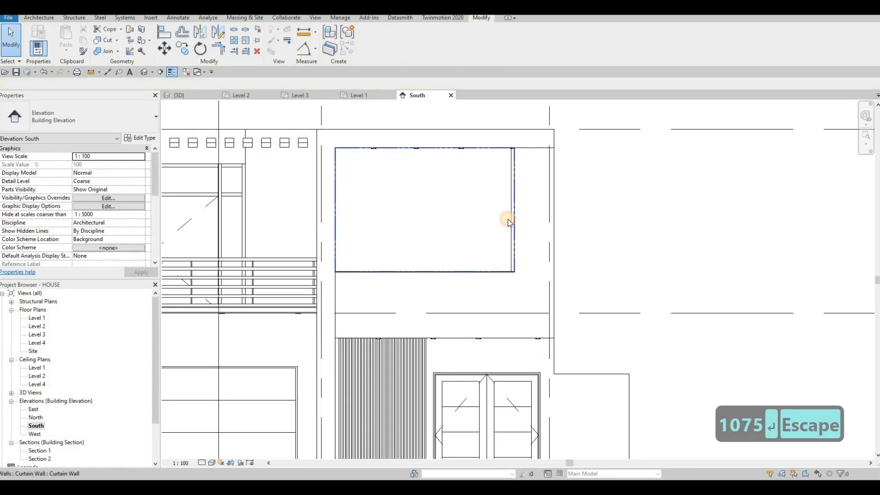
Step: Delete the remaining vertical border mullion at the right edge of the upper window
left_click(512, 208)
key("Escape")
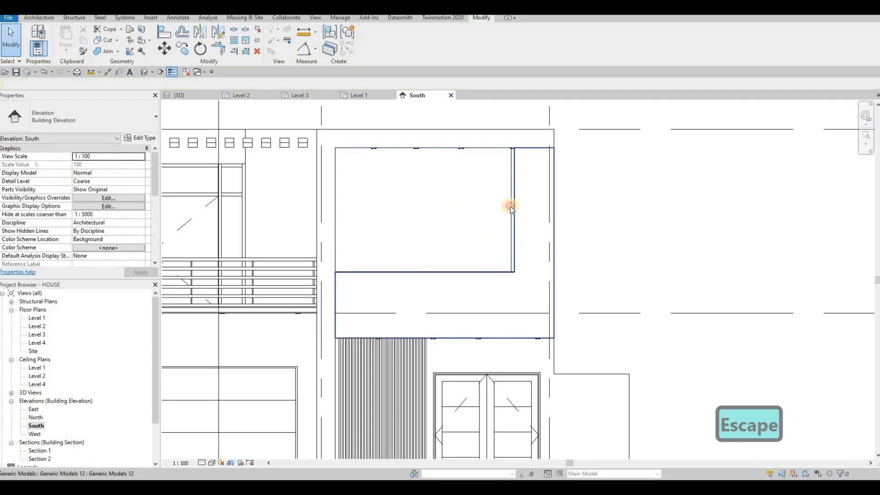
left_click(510, 207)
key("Delete")
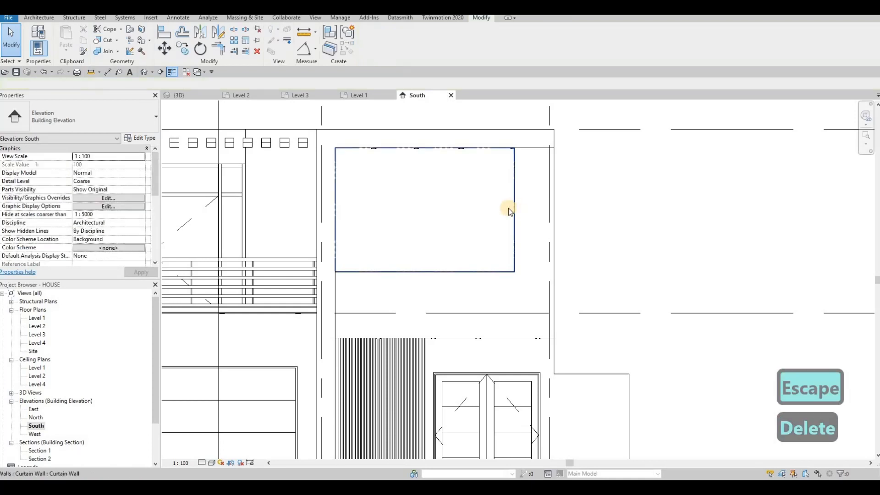
Step: Snap the upper curtain wall's right and bottom edges to the resized frame, and adjust its left and top edges
left_click(525, 214)
scroll(527, 214, "up", 3)
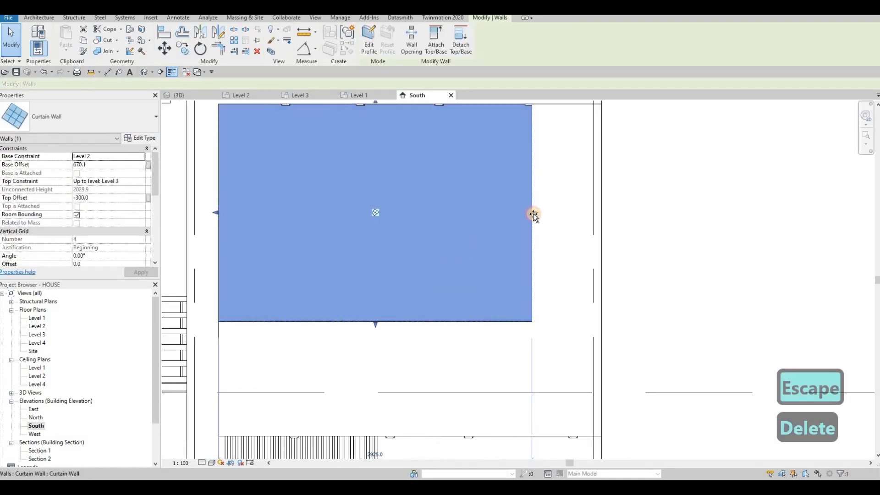
left_click_drag(533, 215, 532, 215)
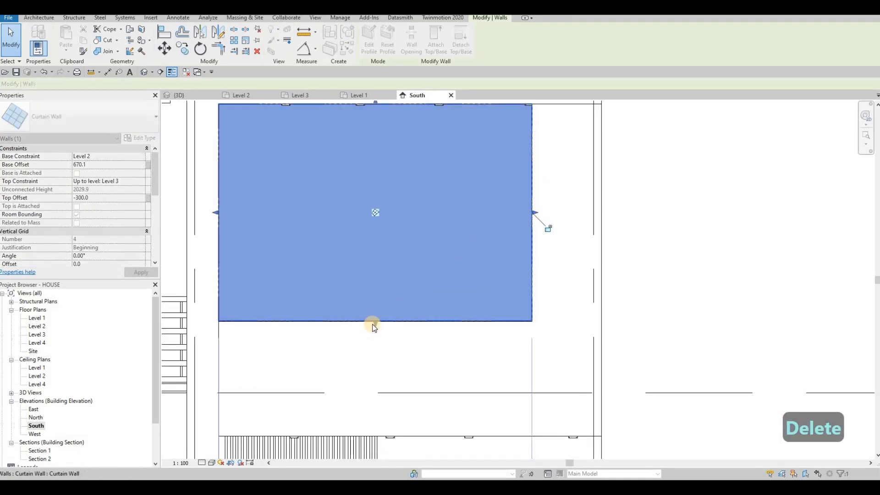
mouse_move(375, 324)
left_mouse_down()
mouse_move(377, 311)
mouse_move(370, 321)
left_mouse_up()
middle_click_drag(213, 214, 311, 239)
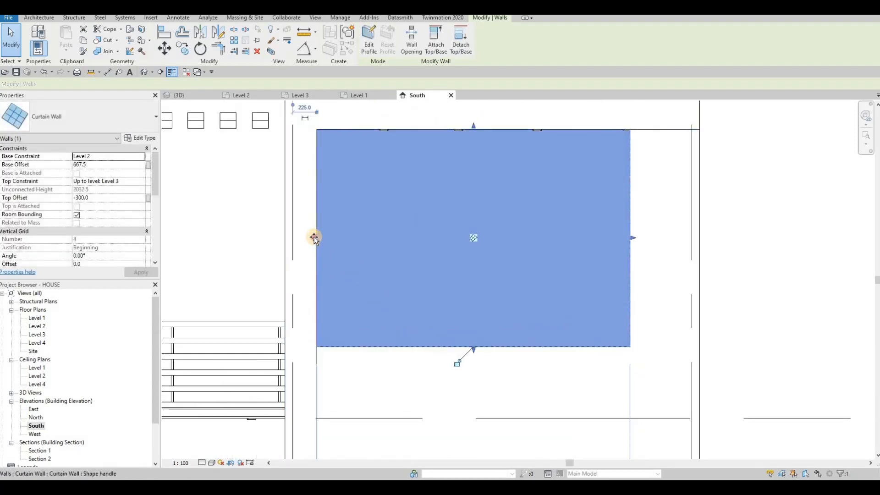
mouse_move(315, 238)
left_mouse_down()
mouse_move(301, 242)
mouse_move(317, 237)
left_mouse_up()
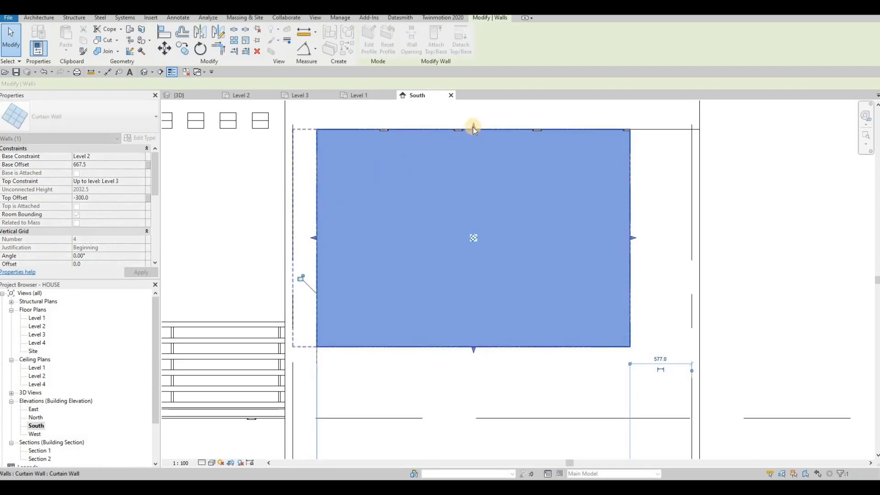
left_click_drag(473, 127, 458, 140)
scroll(466, 149, "down", 1)
key("Escape")
key("Escape")
key("Escape")
Step: Nudge the four pot lights above the upper window to the left, spacing them within the window's width
middle_click_drag(384, 104, 394, 131)
left_click_drag(395, 131, 614, 193)
key("Left")
key("Left")
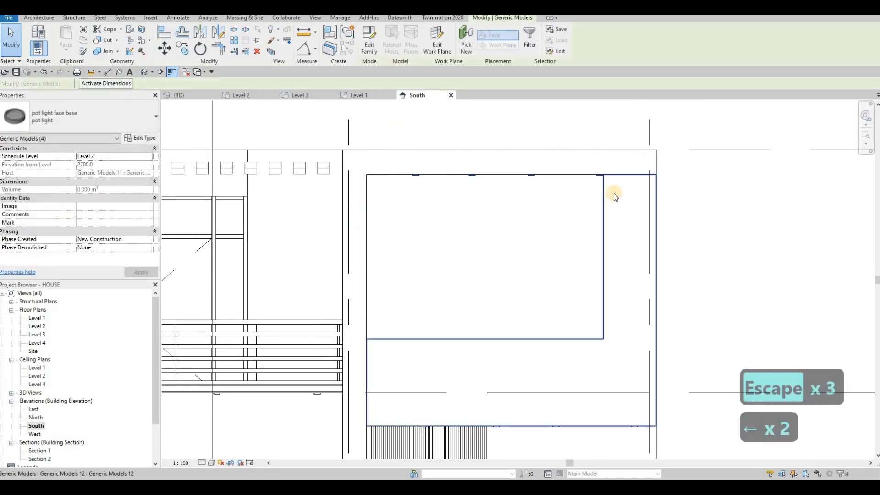
key("Left")
key("Left")
key("Left")
key("Left")
key("Left")
key("Left")
key("Left")
key("Left")
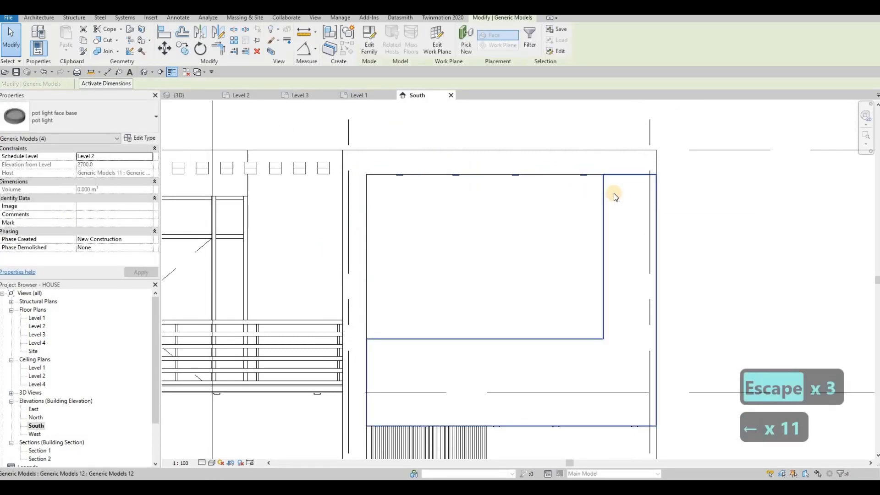
key("Escape")
key("Escape")
key("Escape")
key("Escape")
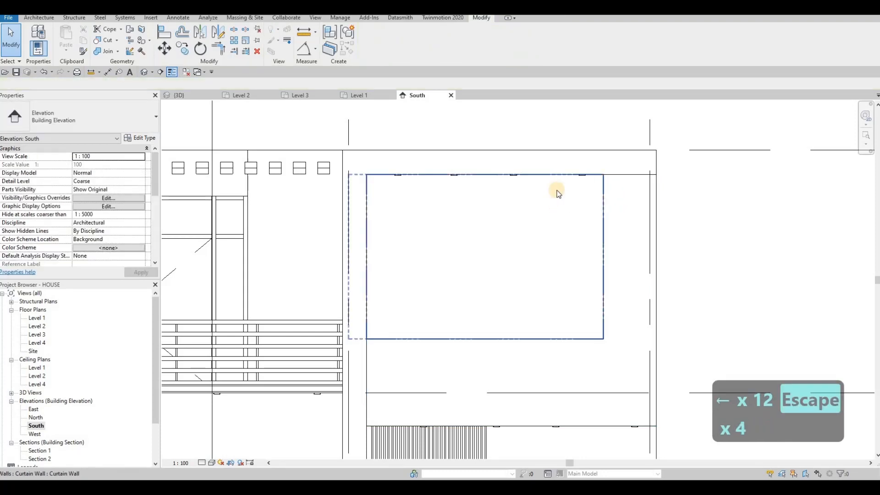
Step: Examine the revised front facade in the 3D view
middle_click_drag(556, 191, 557, 195)
scroll(557, 195, "down", 4)
key("Escape")
left_click(185, 95)
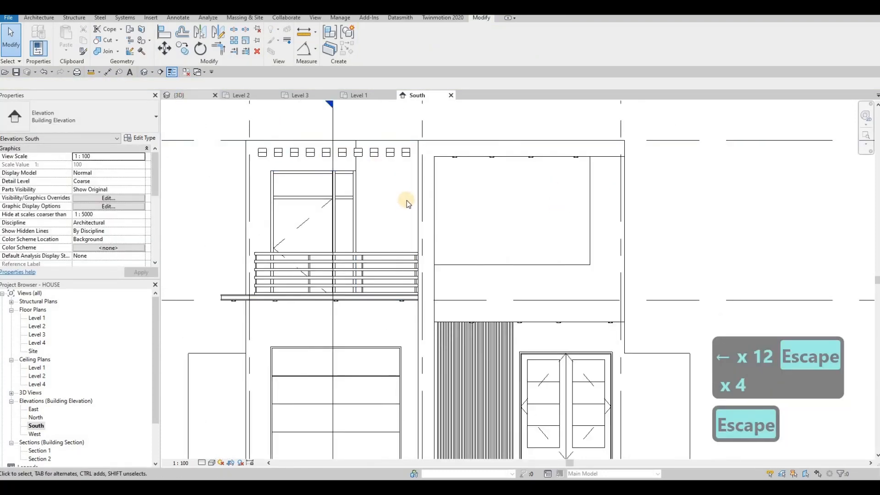
scroll(414, 234, "down", 6)
middle_click_drag(344, 245, 43, 326, "shift")
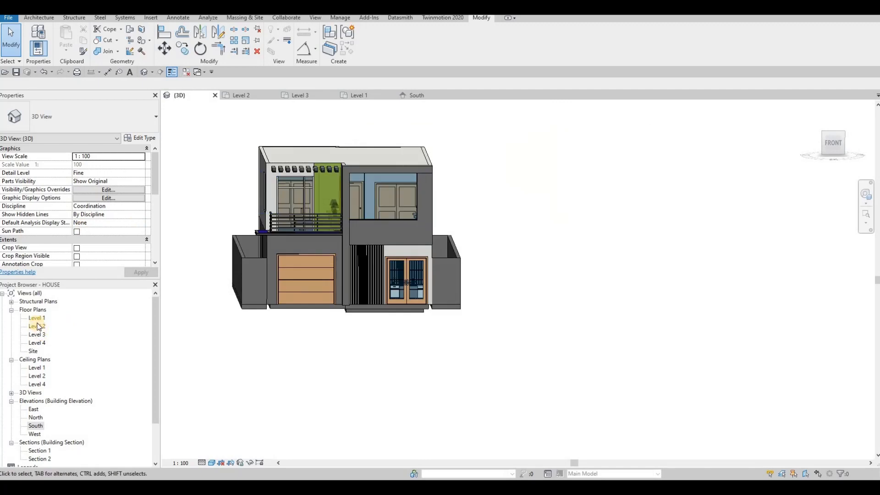
Step: In the South elevation, place vertical curtain grid lines 700 mm from the upper window's right edge and one-third across the left panel
left_click(418, 97)
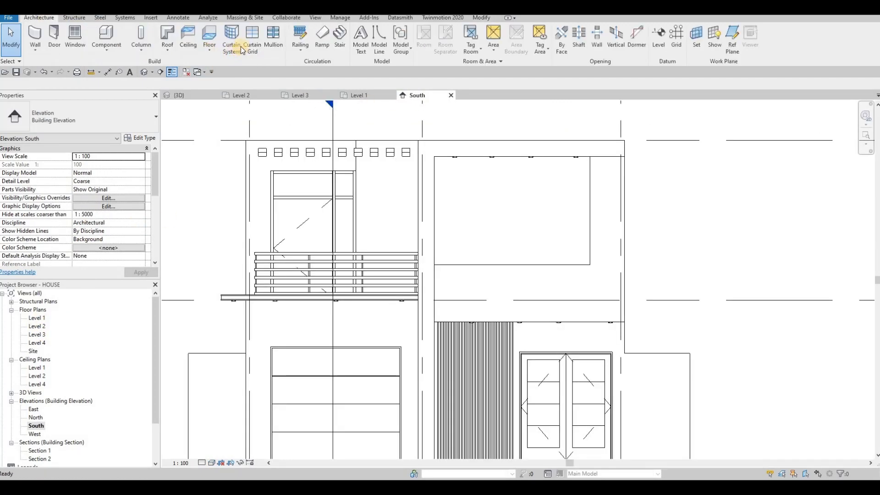
left_click(471, 262)
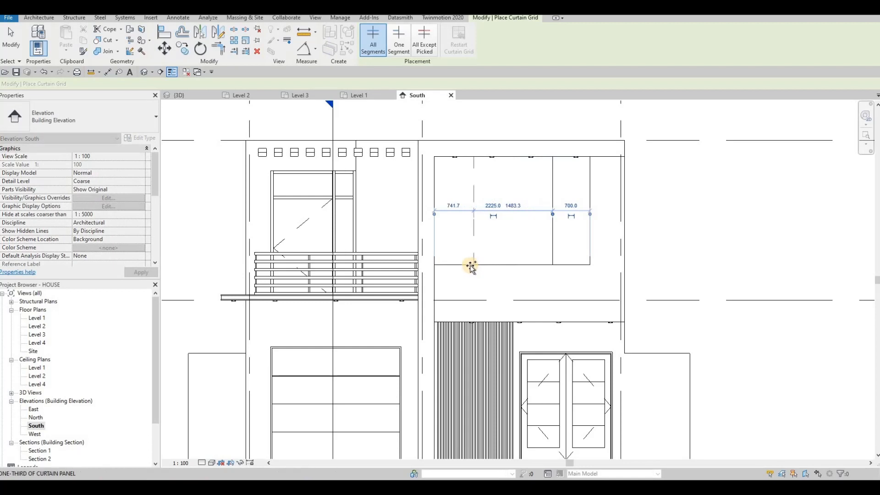
scroll(476, 257, "up", 2)
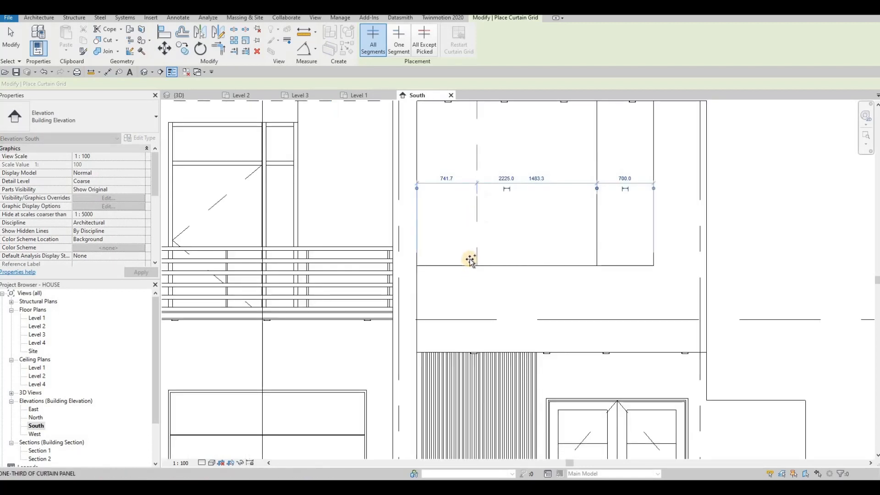
left_click(481, 243)
key("Escape")
key("Escape")
key("Escape")
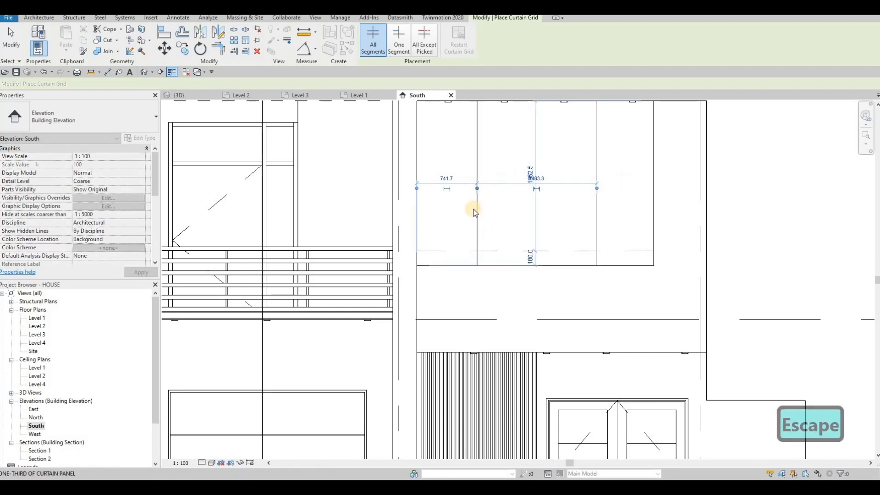
Step: Set the upper window's left vertical grid line 700 mm from its left edge
scroll(456, 181, "down", 2)
scroll(458, 192, "up", 2)
left_click(458, 220)
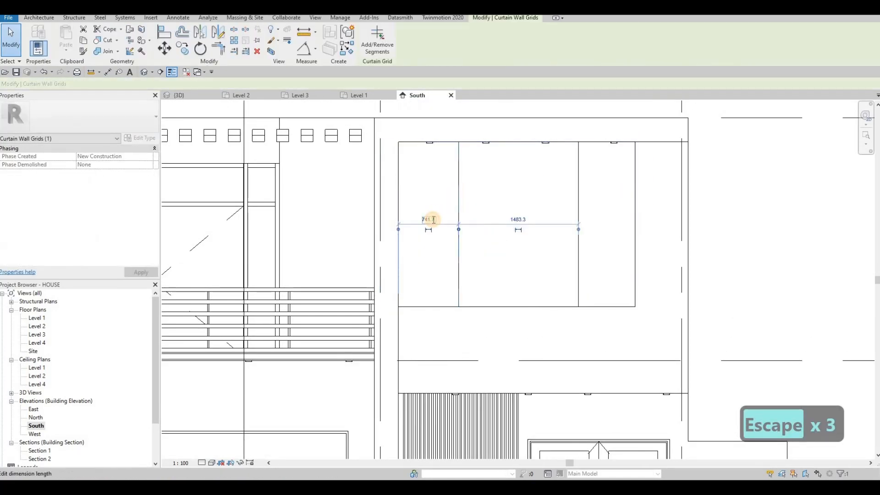
left_click(433, 217)
type("700")
key("Return")
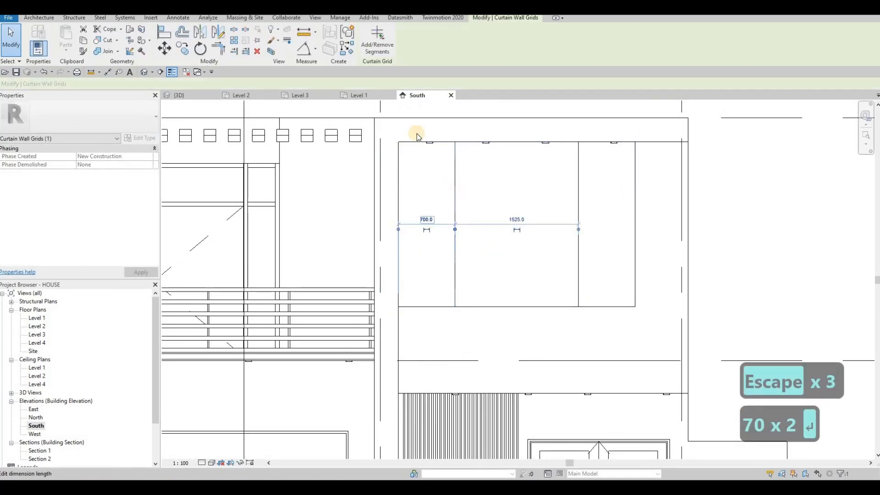
key("Escape")
key("Escape")
Step: Place a horizontal curtain grid line across the upper window, 600 mm below its top edge
left_click(245, 42)
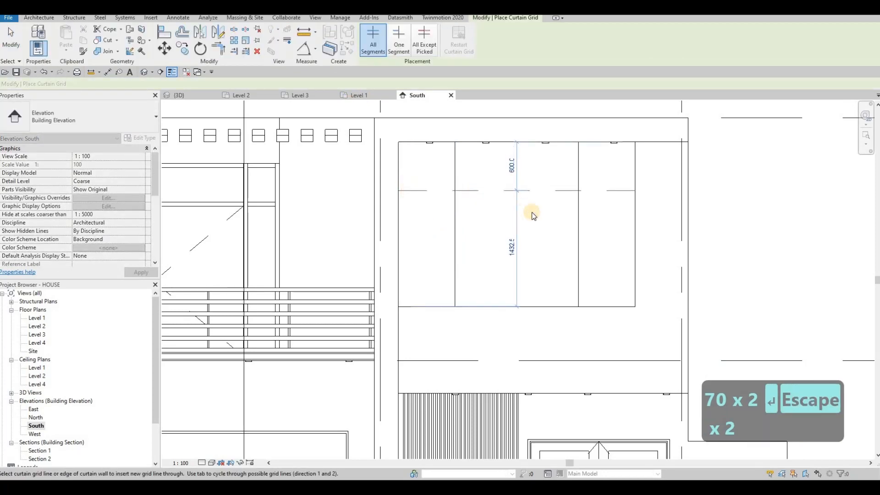
key("Escape")
key("Escape")
Step: Add 50mm x 65mm rectangular mullions along all grid lines of the upper curtain wall
scroll(510, 257, "down", 4)
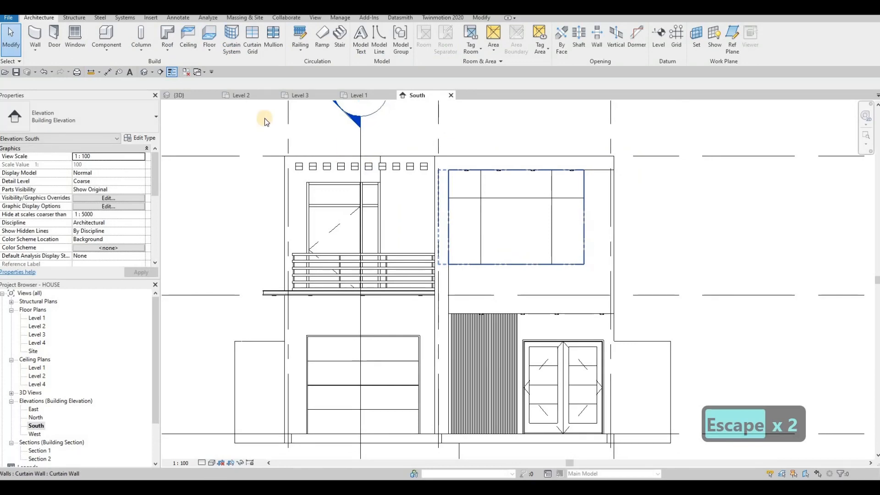
left_click(275, 40)
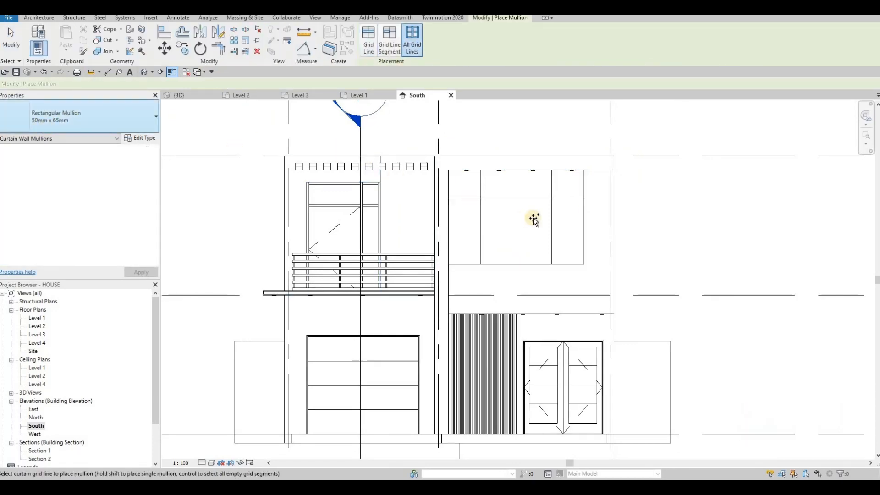
left_click(448, 257)
key("Escape")
key("Escape")
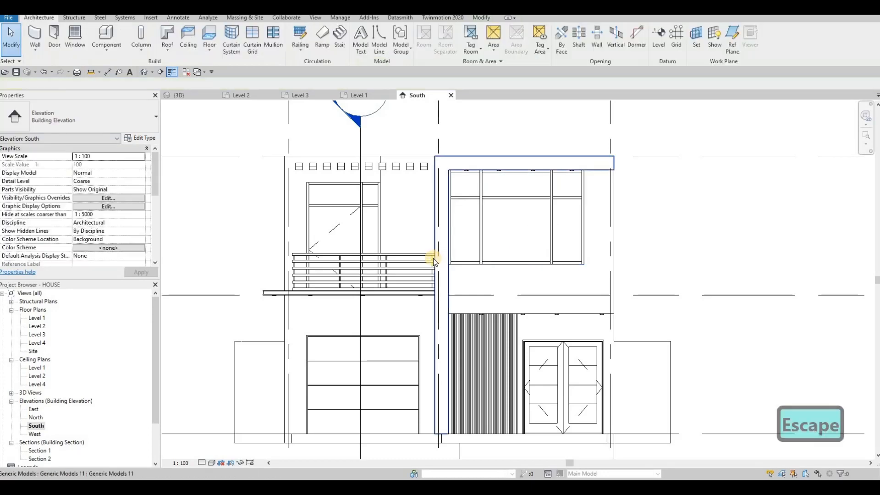
Step: In the 3D view, edit the L-shaped front frame in place and set its extrusion end to 690 mm
left_click(197, 97)
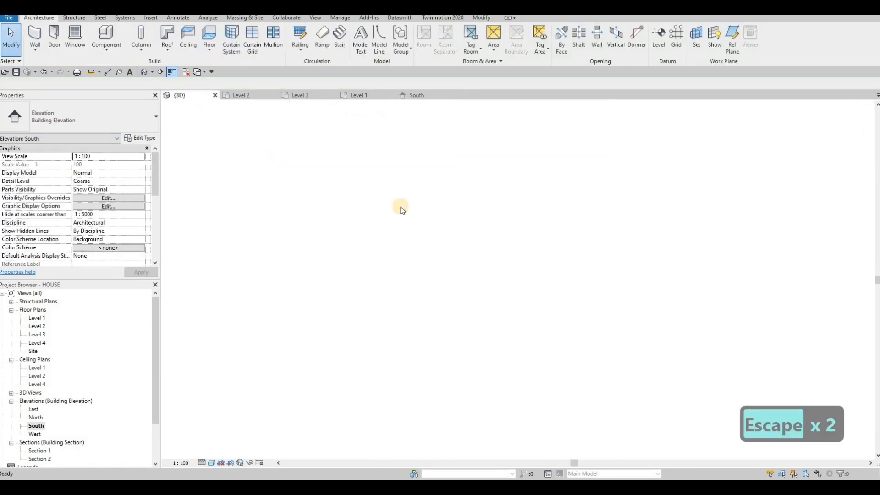
key("Escape")
middle_click_drag(253, 276, 365, 250, "shift")
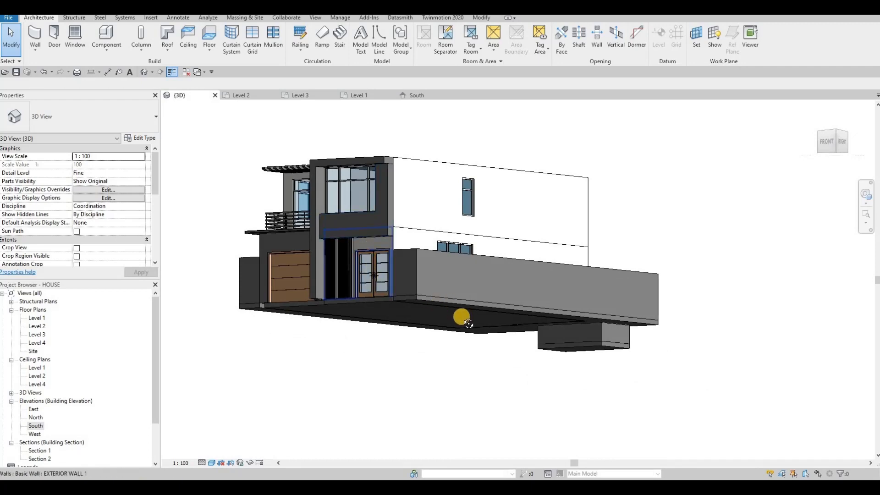
middle_click_drag(469, 323, 438, 235, "shift")
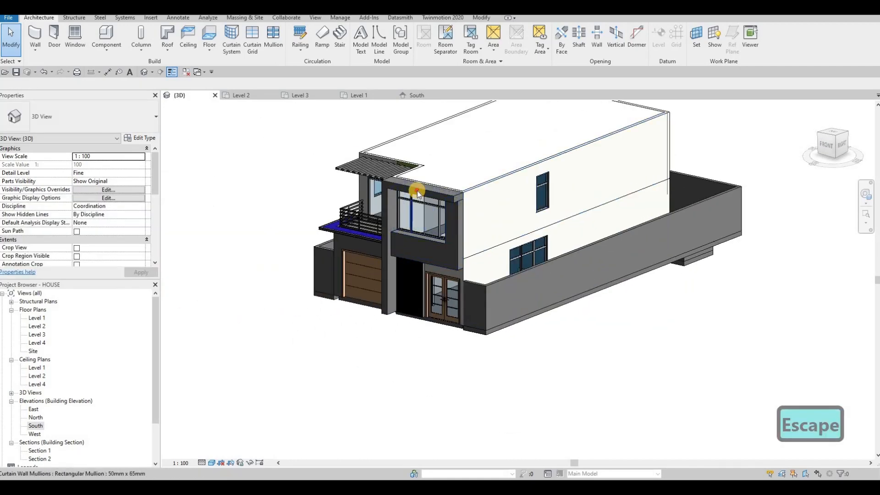
left_click(417, 190)
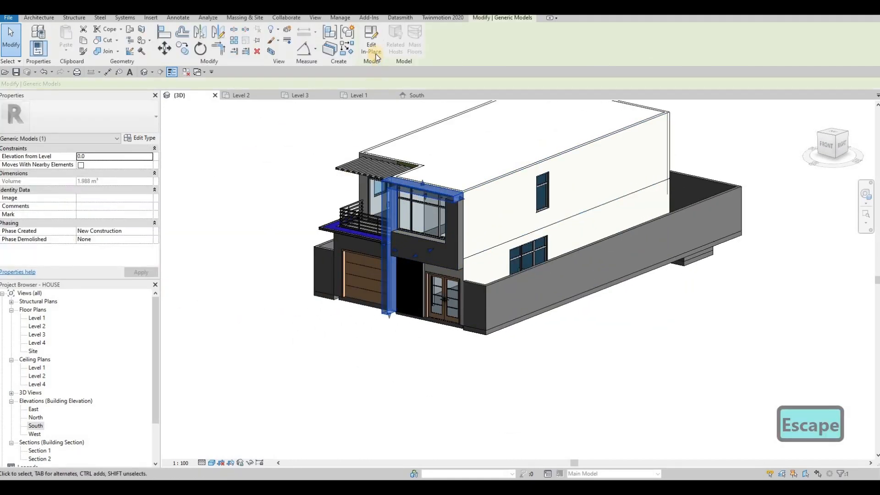
double_click(414, 187)
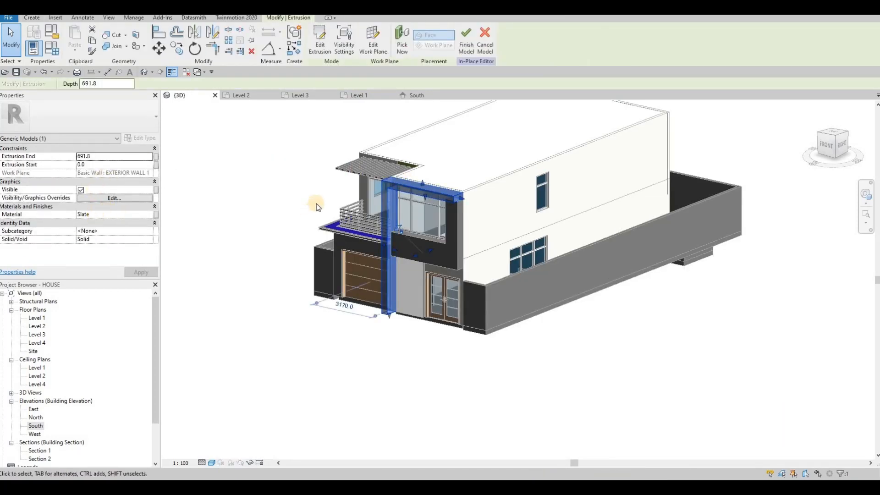
double_click(97, 157)
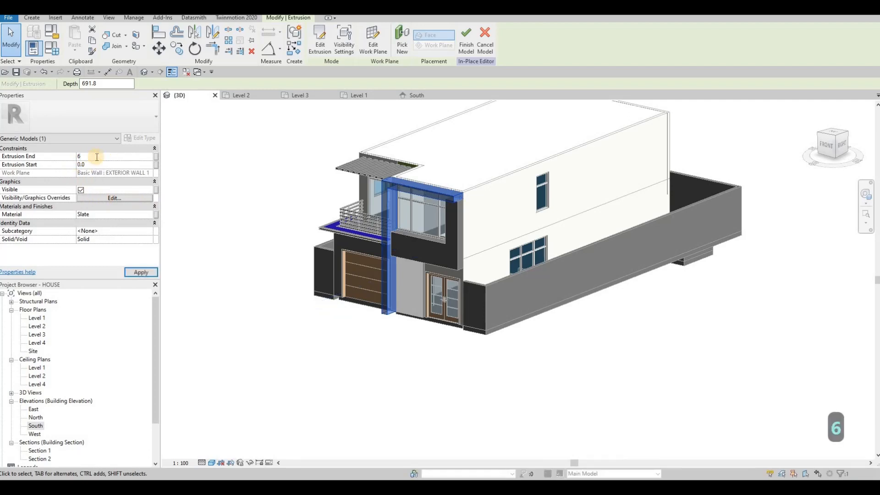
type("690")
key("Return")
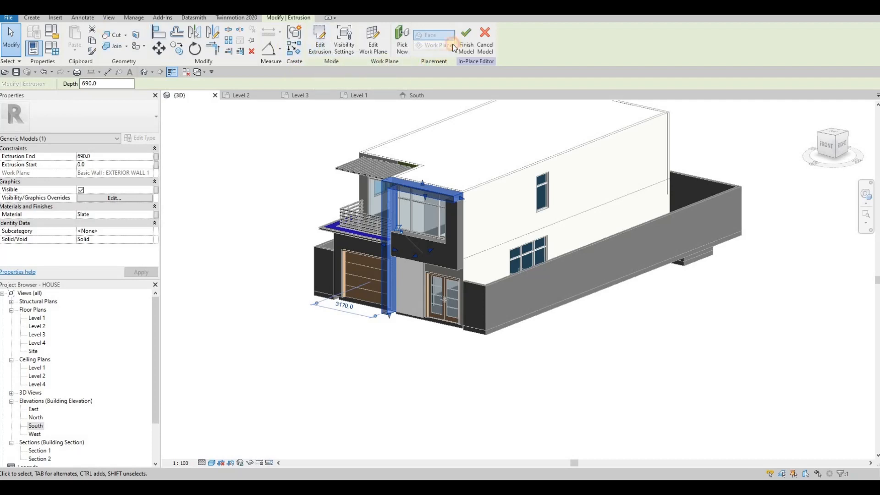
left_click(410, 186)
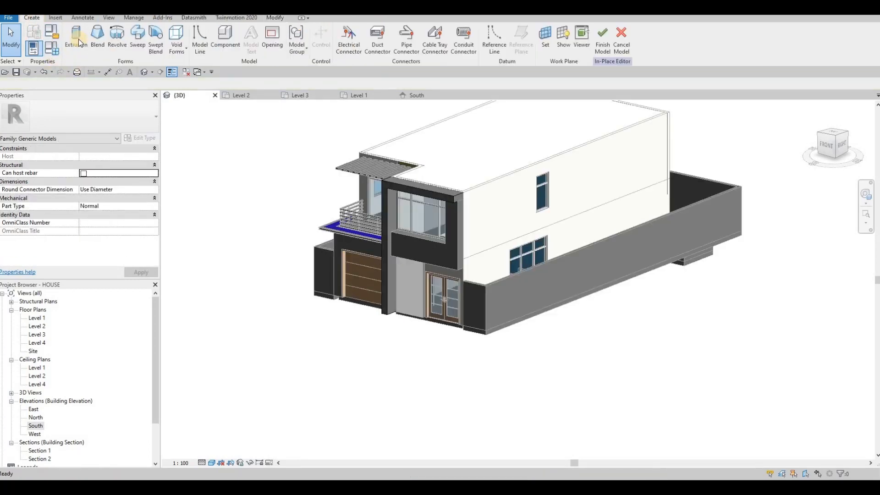
Step: Start a new extrusion on the picked rear upper wall face beside the side wall, with Slate as its material
left_click(76, 39)
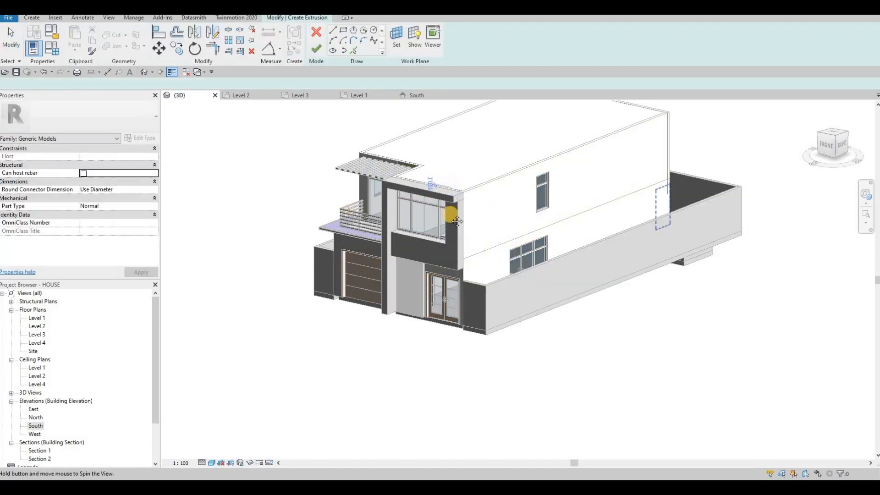
middle_click_drag(450, 214, 421, 225, "shift")
middle_click_drag(598, 259, 358, 253)
middle_click_drag(431, 255, 375, 277, "shift")
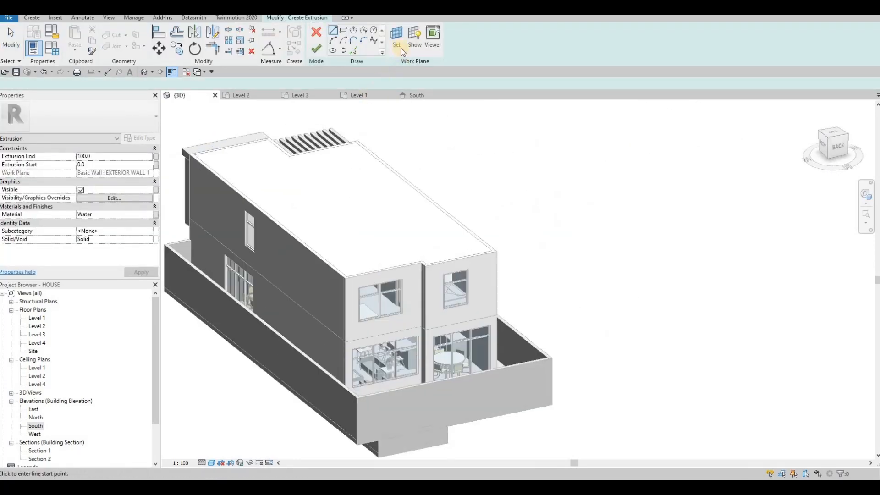
left_click(397, 45)
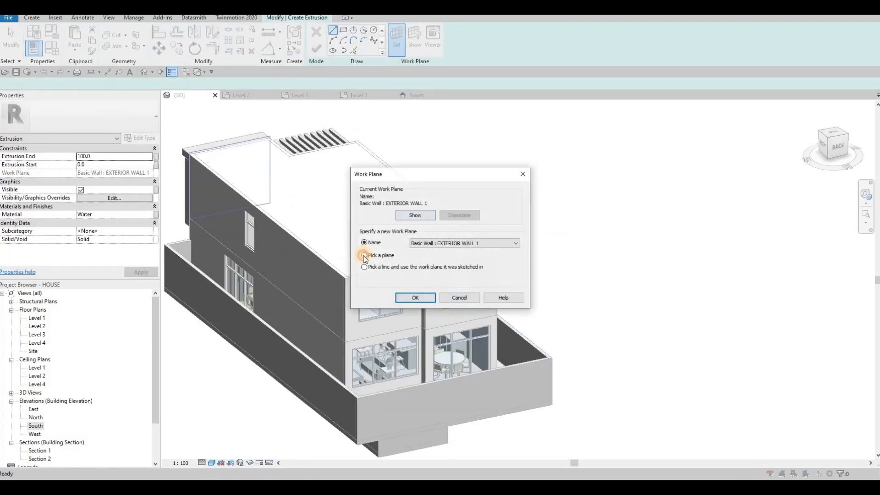
left_click(416, 297)
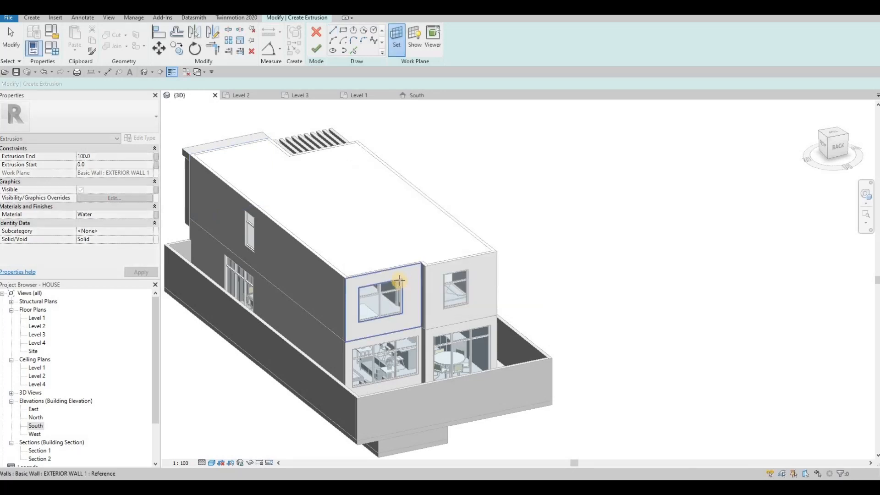
left_click(132, 214)
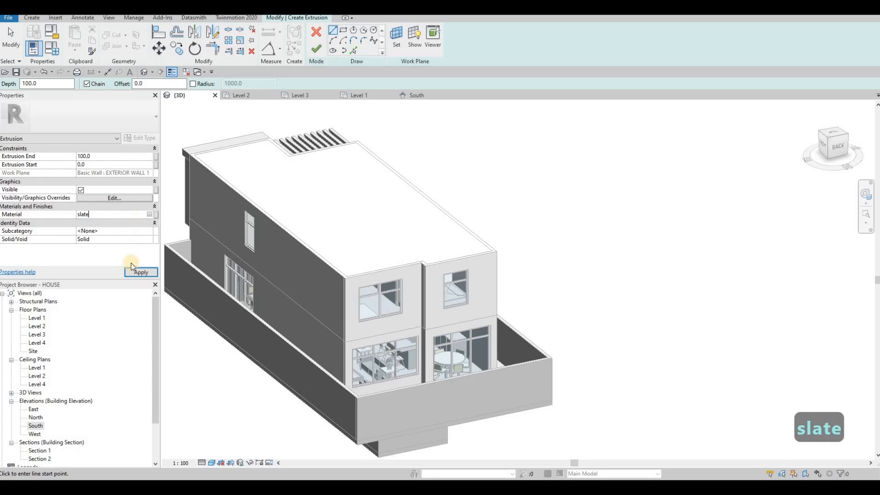
left_click(148, 274)
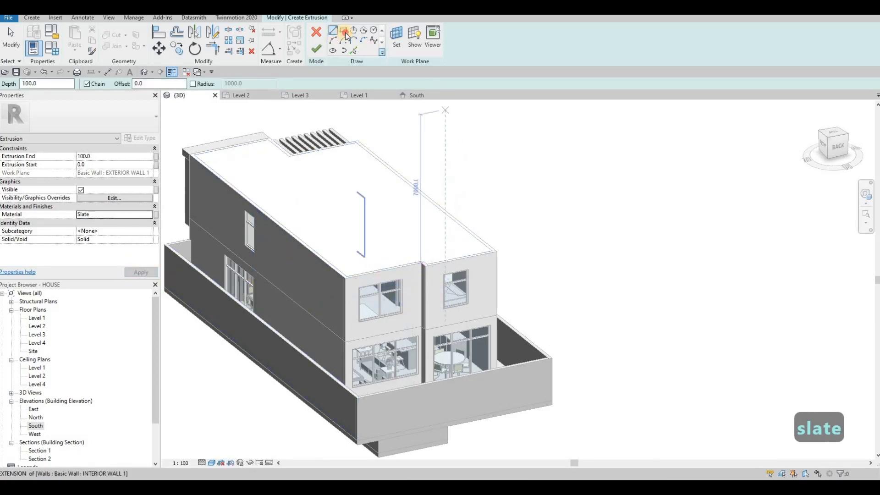
Step: Sketch a rectangular band about 3677 mm long and 444 mm high along the top of the rear upper wall
scroll(336, 302, "up", 4)
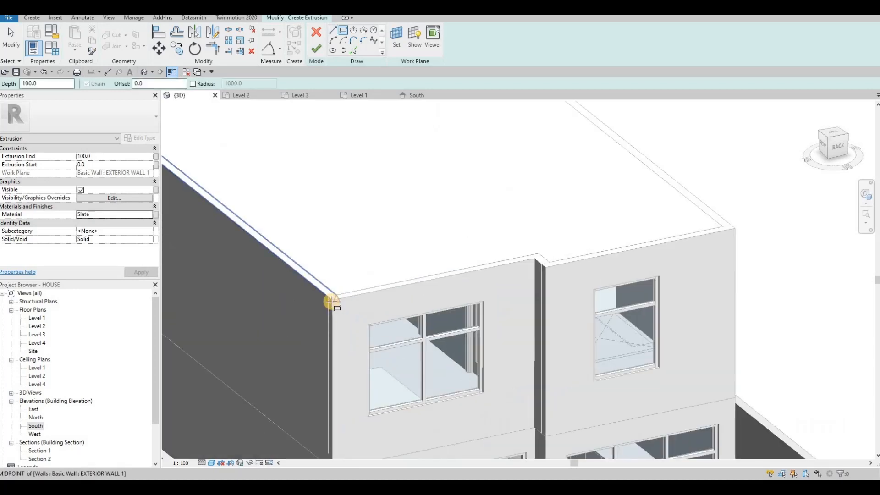
left_click(353, 318)
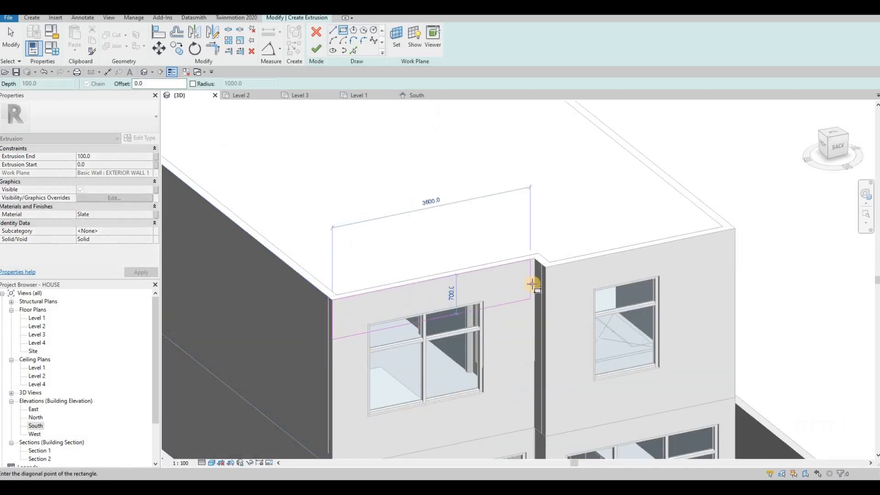
left_click(467, 291)
key("Escape")
scroll(467, 292, "down", 5)
Step: Set the new extrusion's end to 690 mm and open the North elevation
middle_click_drag(658, 260, 112, 159, "shift")
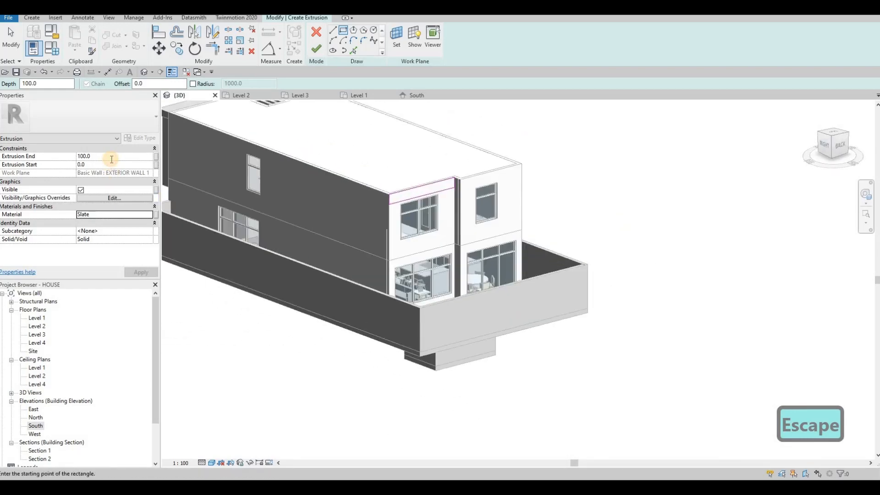
left_click(111, 156)
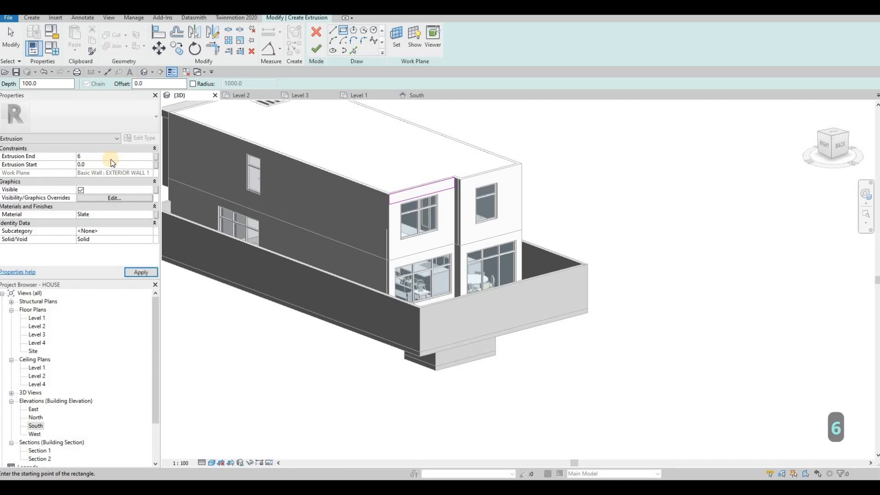
type("690")
key("Return")
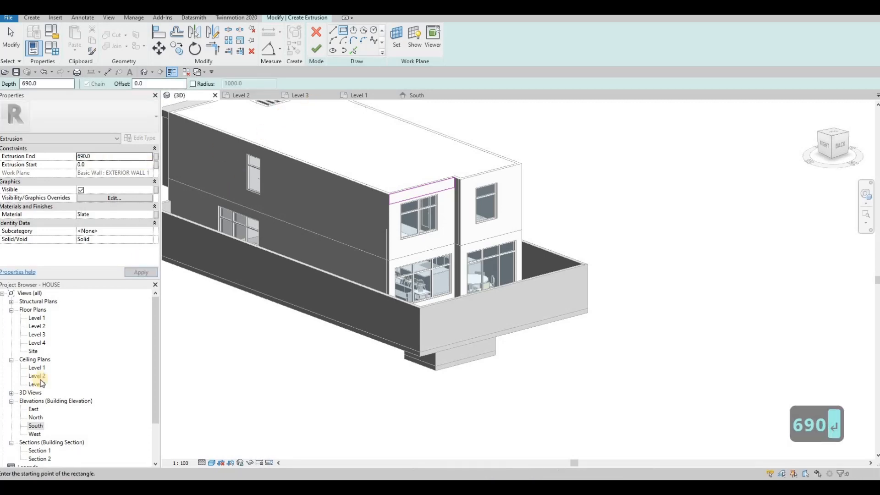
double_click(35, 417)
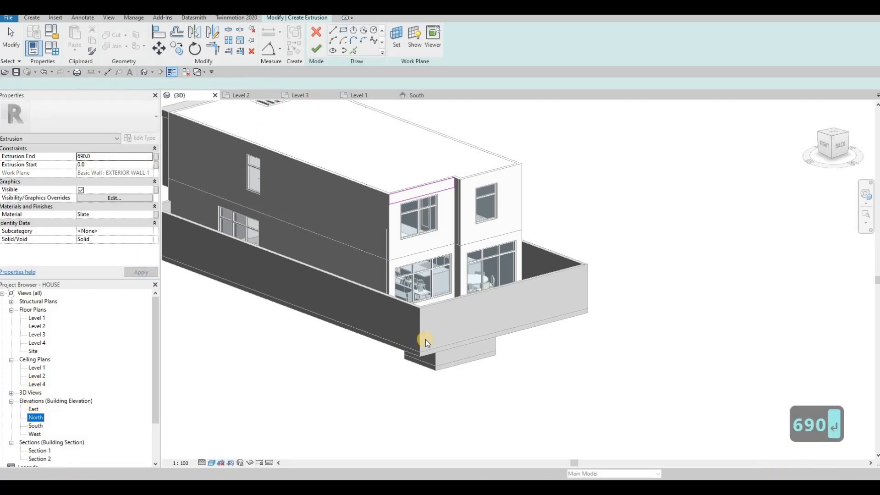
scroll(478, 194, "up", 3)
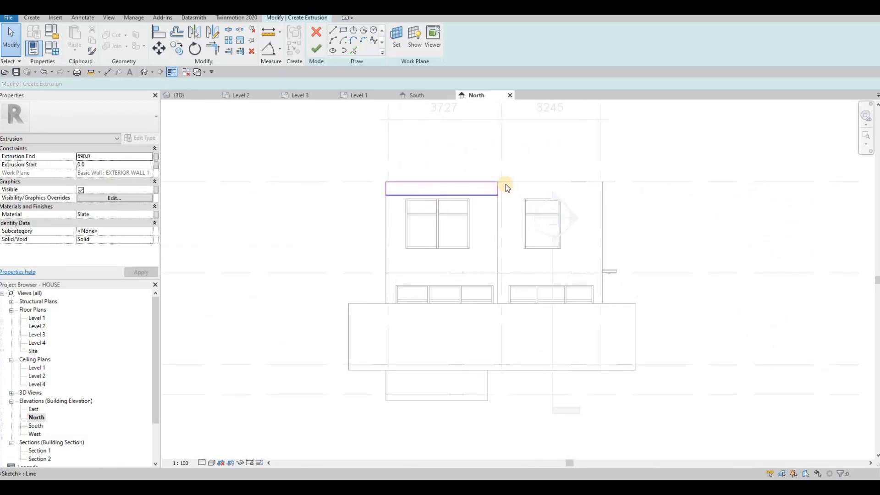
Step: Set the band's bottom line 200 mm below its top edge
left_click(490, 194)
scroll(529, 187, "up", 2)
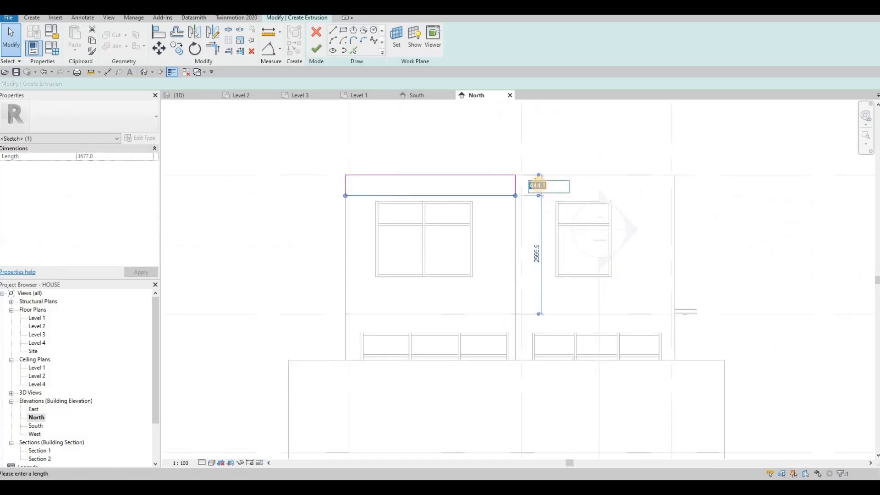
left_click(540, 187)
type("200")
key("Return")
key("Escape")
key("Escape")
key("Escape")
left_click(505, 184)
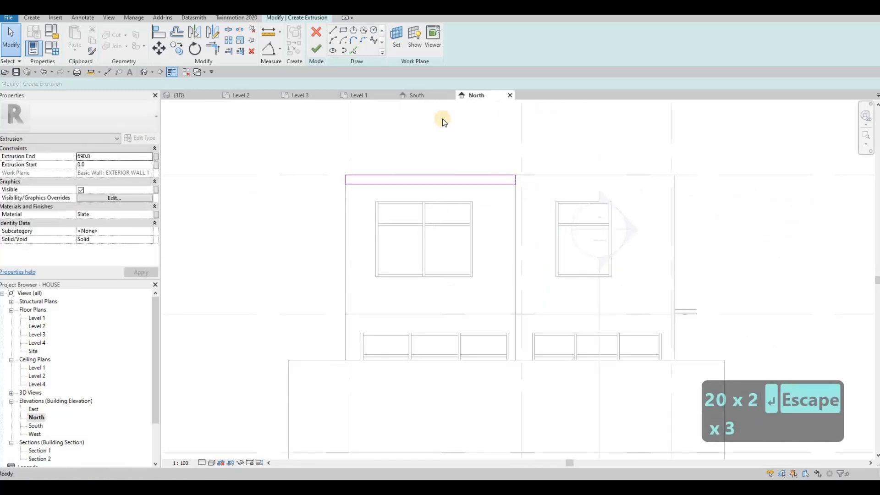
Step: Sketch a narrow vertical rectangle along the wall section's inner edge, from the boundary wall's top up to the window head
left_click(342, 30)
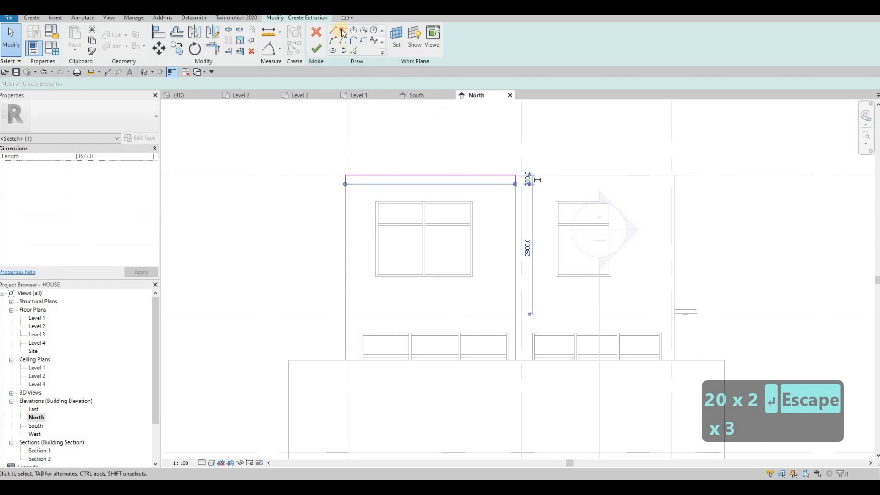
left_click(515, 360)
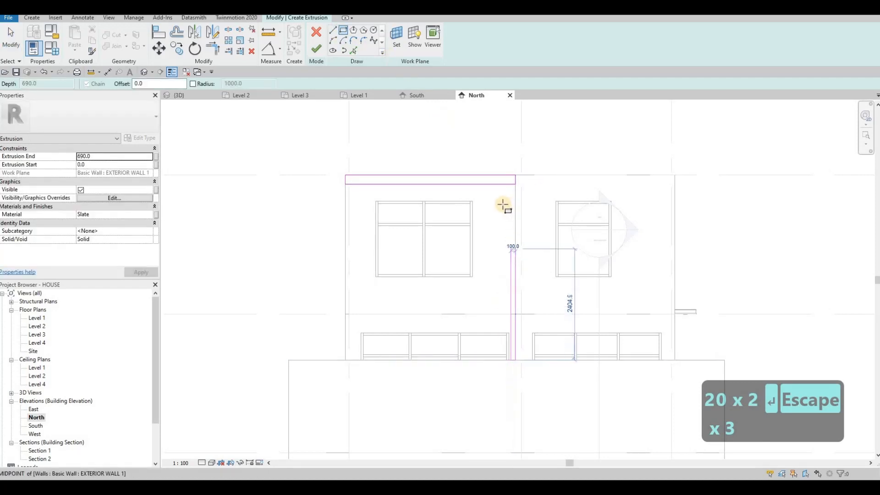
left_click(500, 202)
key("Escape")
key("Escape")
key("Escape")
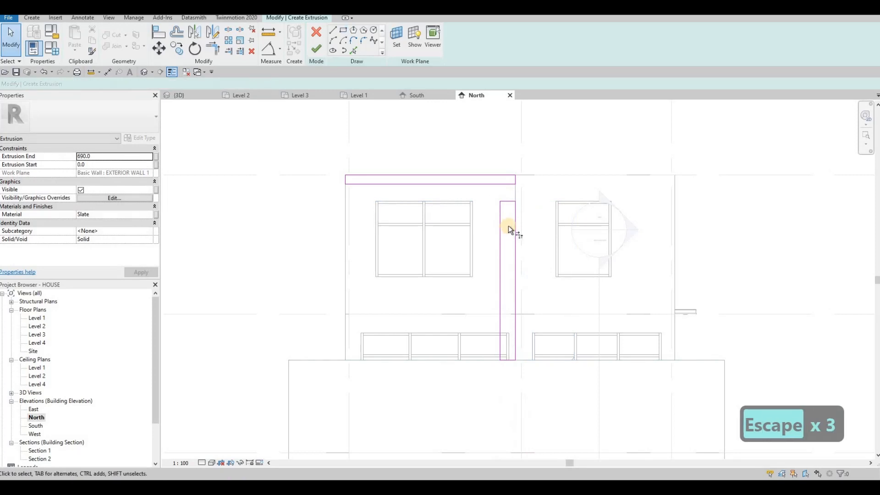
Step: Trim the band's bottom line and the vertical leg's inner line to a corner
key("t")
key("r")
left_click(486, 186)
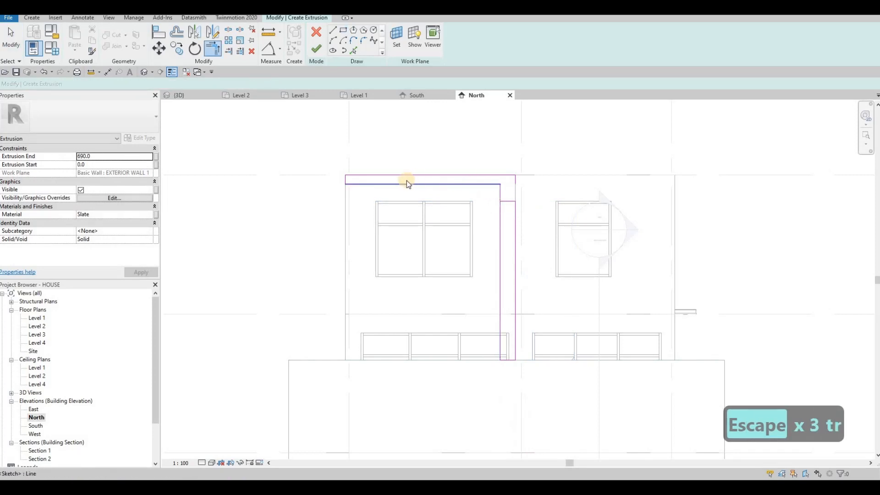
key("Escape")
key("Escape")
Step: Set the horizontal band's height to 400 mm
left_click(513, 178)
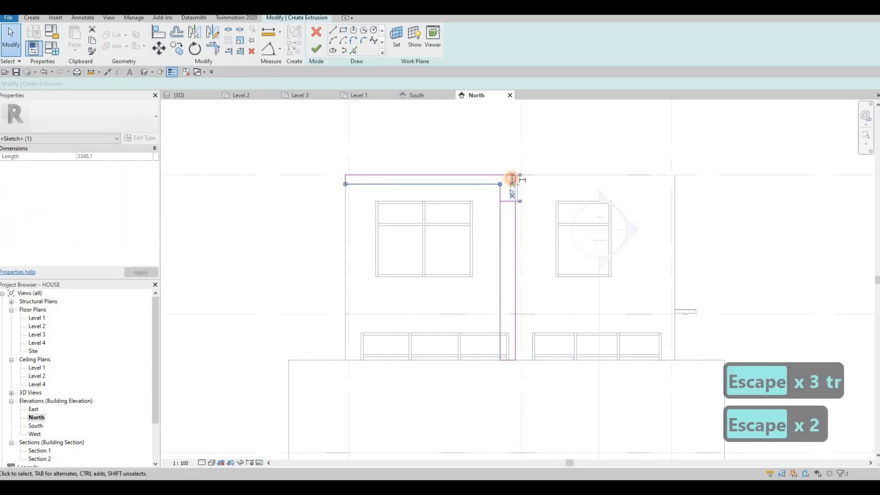
type("400")
key("Return")
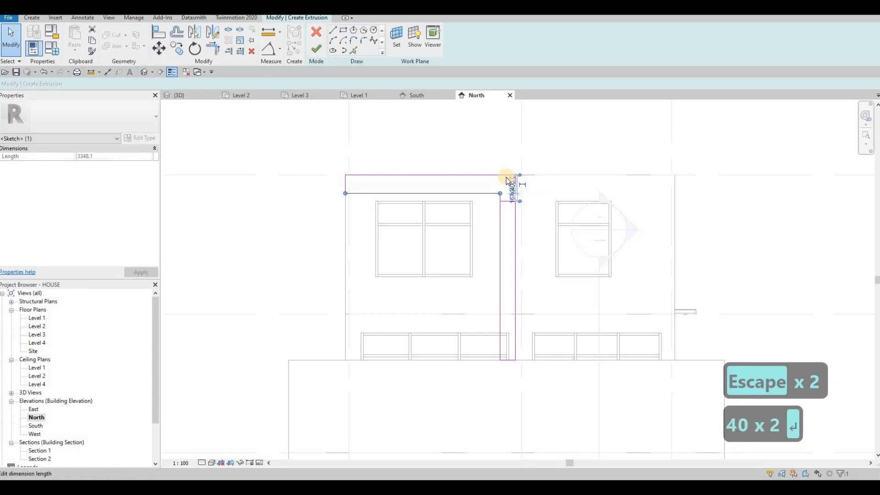
key("Escape")
key("Escape")
key("Escape")
Step: Delete the vertical leg's leftover top line and the band's short end line at the corner
left_click(507, 202)
key("Delete")
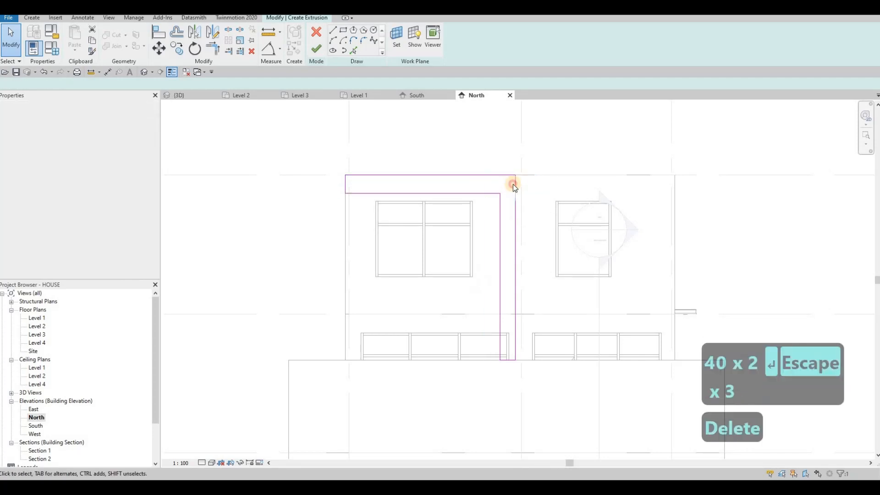
left_click(514, 183)
key("Delete")
key("Escape")
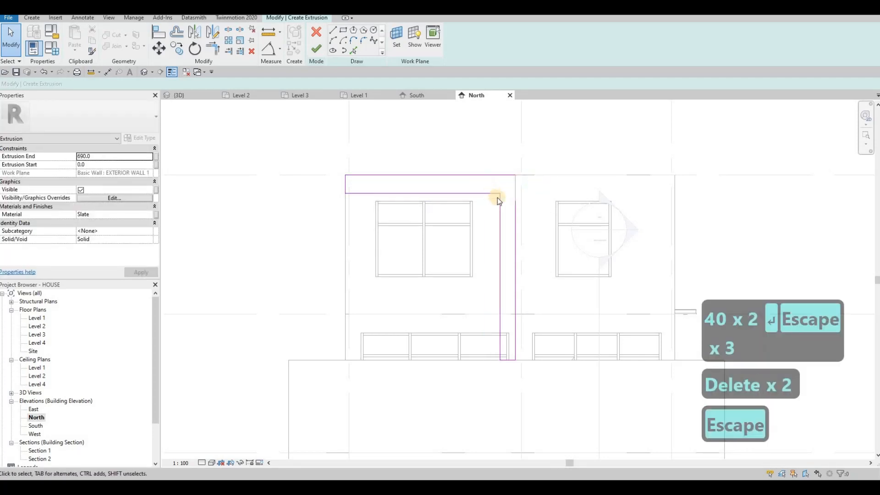
Step: Trim the top line and the leg's outer line to a corner, and finish the L-shaped extrusion sketch
key("Escape")
key("t")
key("r")
left_click(497, 176)
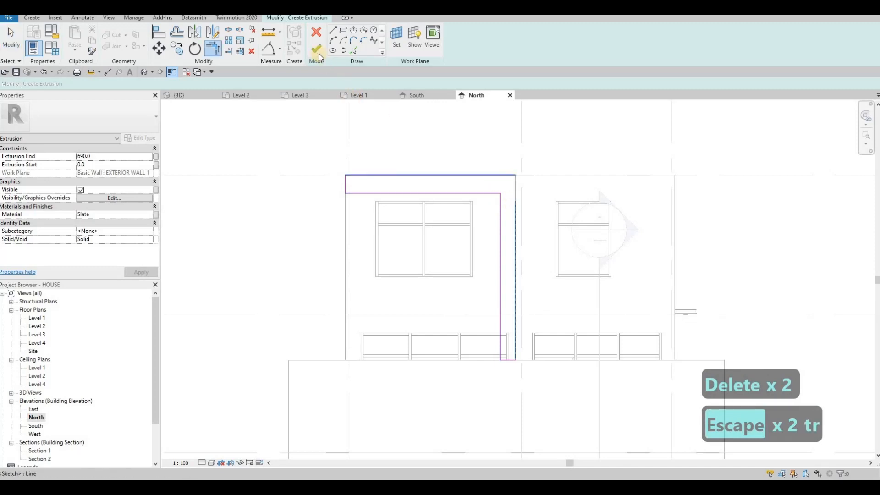
left_click(317, 52)
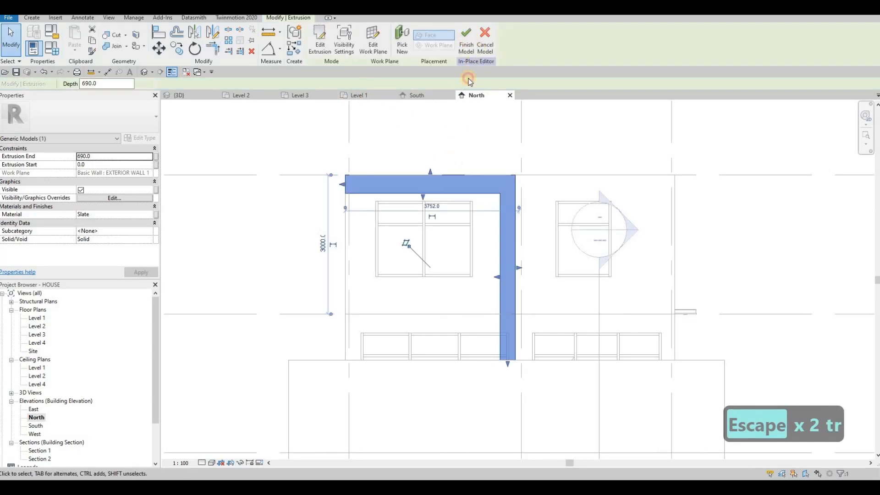
Step: Switch to the 3D view and open the L-shaped slate frame model around the house facade for in-place editing
scroll(418, 168, "down", 2)
middle_click_drag(396, 206, 496, 275)
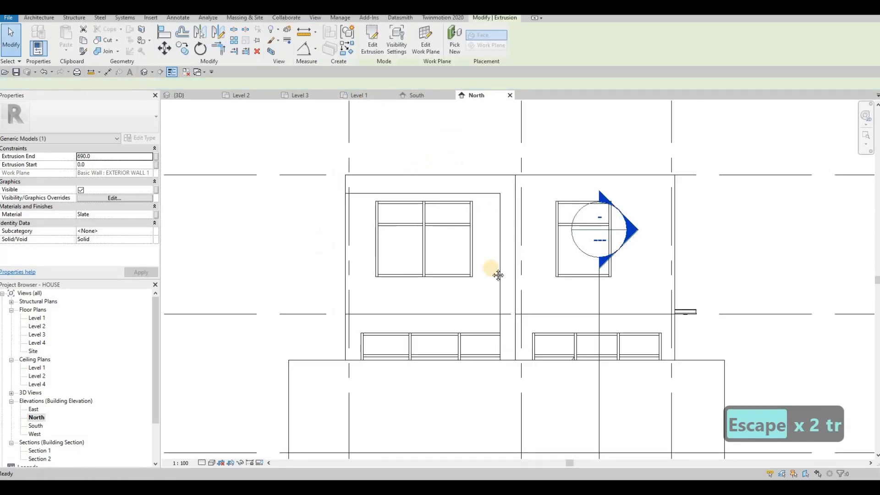
left_click(183, 96)
middle_click_drag(364, 206, 379, 158, "shift")
left_click(379, 159)
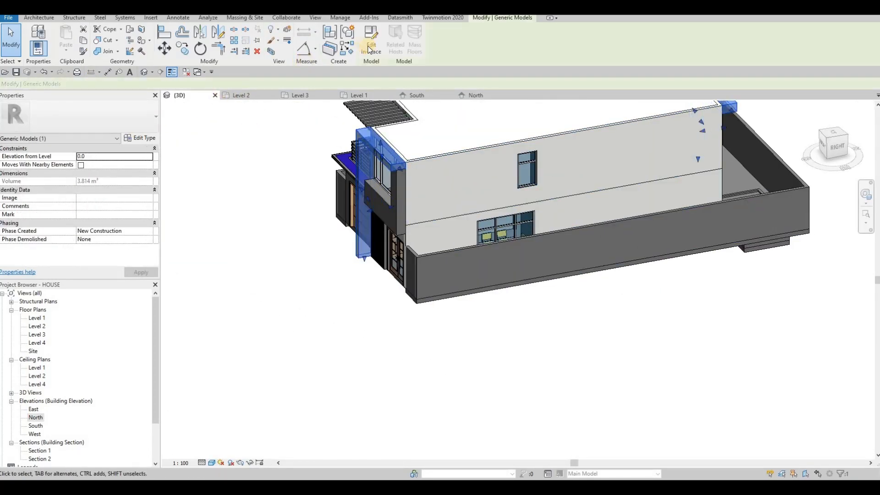
left_click(371, 44)
Step: Examine the thickness of the front frame's upper band in its extrusion sketch
left_click(369, 183)
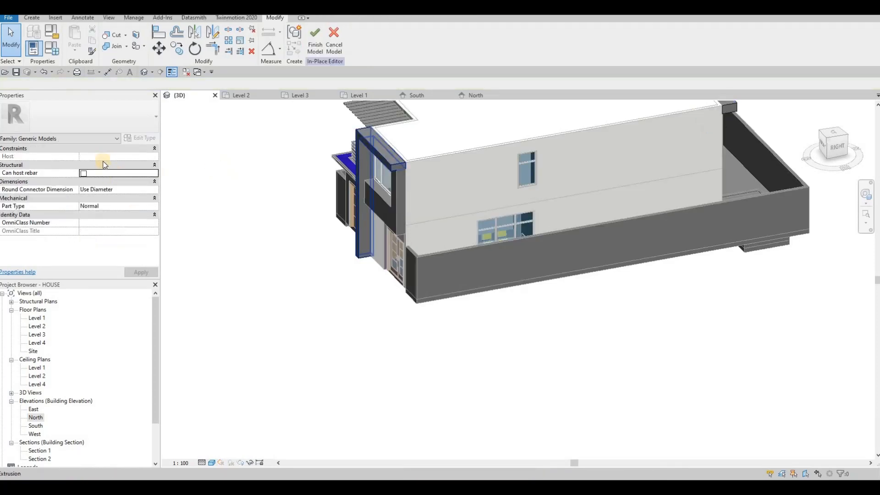
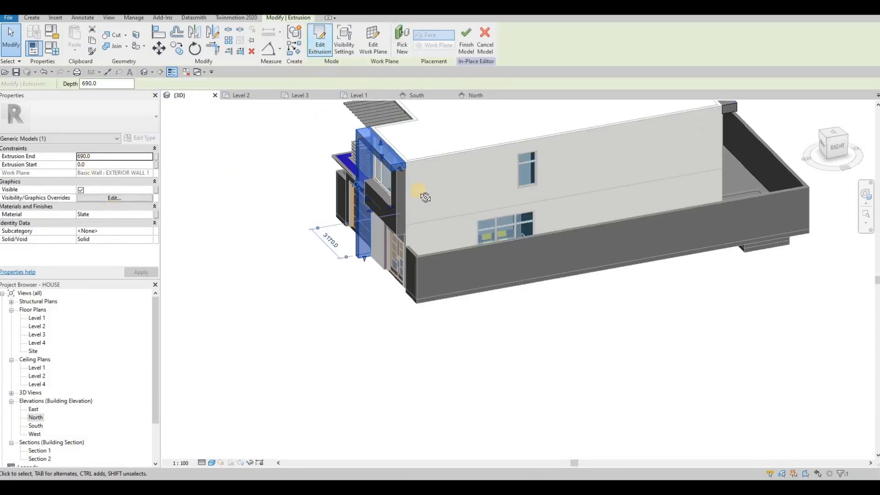
left_click(325, 50)
scroll(405, 159, "up", 3)
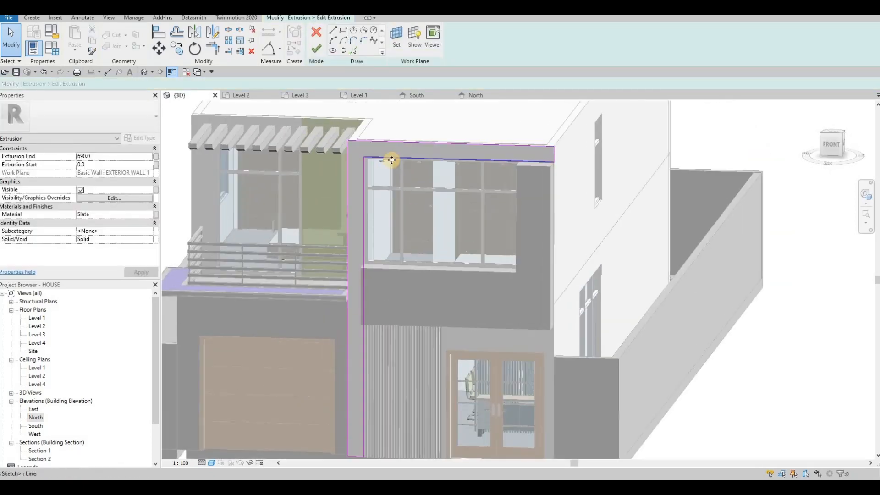
left_click(392, 158)
scroll(340, 154, "down", 5)
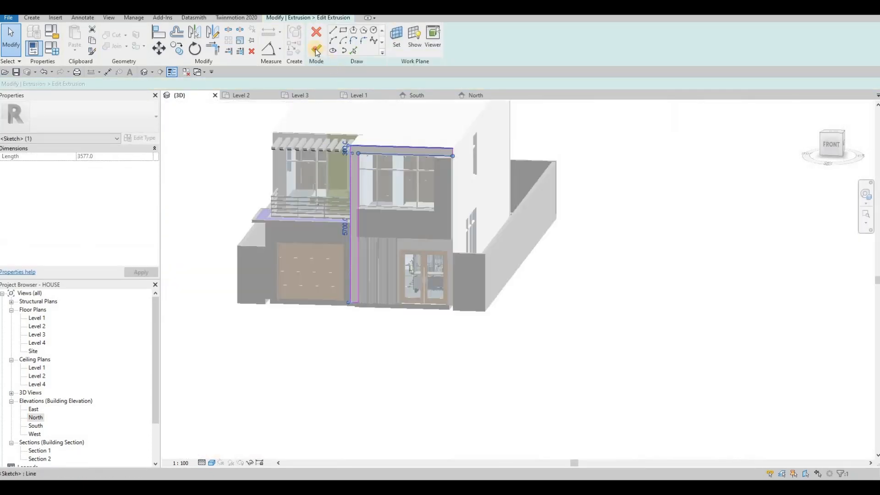
left_click(316, 48)
Step: Edit the rear frame's extrusion sketch and set the thickness of its horizontal upper band to 300
middle_click_drag(316, 181, 364, 254, "shift")
left_click(365, 254)
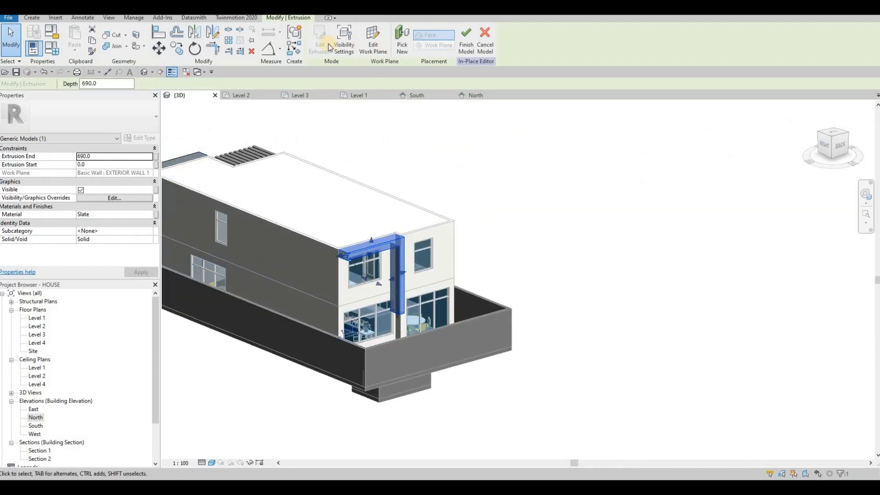
double_click(372, 244)
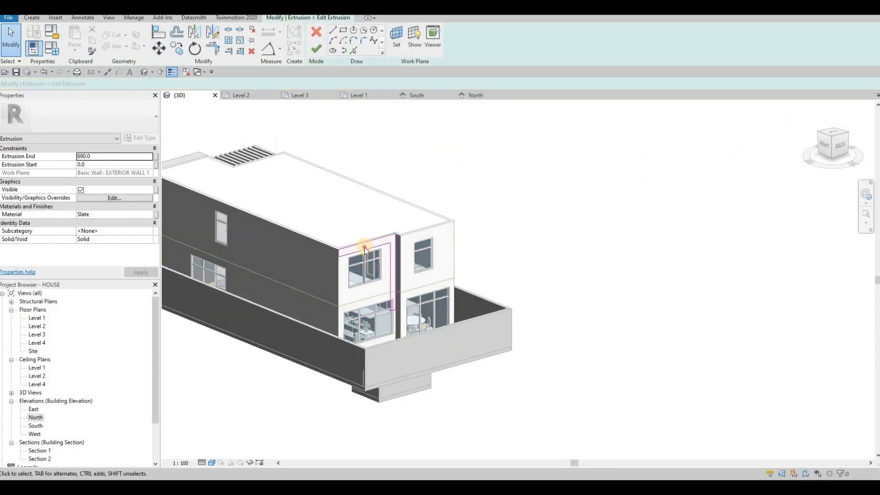
left_click(387, 242)
scroll(416, 235, "up", 5)
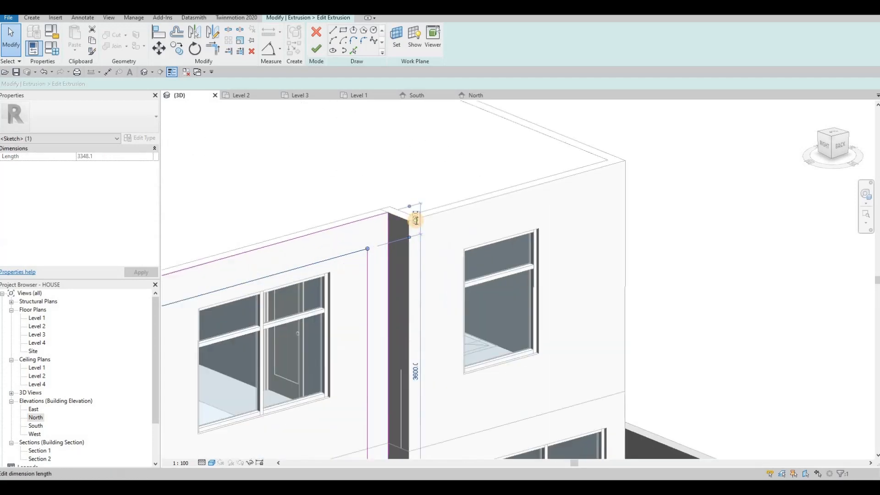
type("300")
key("Return")
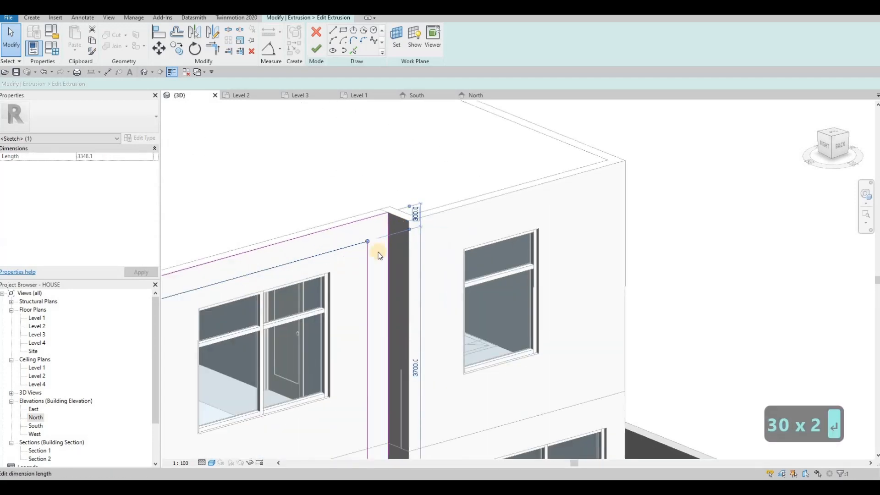
key("Escape")
Step: Set the width of the rear frame's vertical leg to 300 and finish the extrusion sketch
left_click(367, 257)
middle_click_drag(389, 269, 390, 186)
scroll(390, 193, "down", 2)
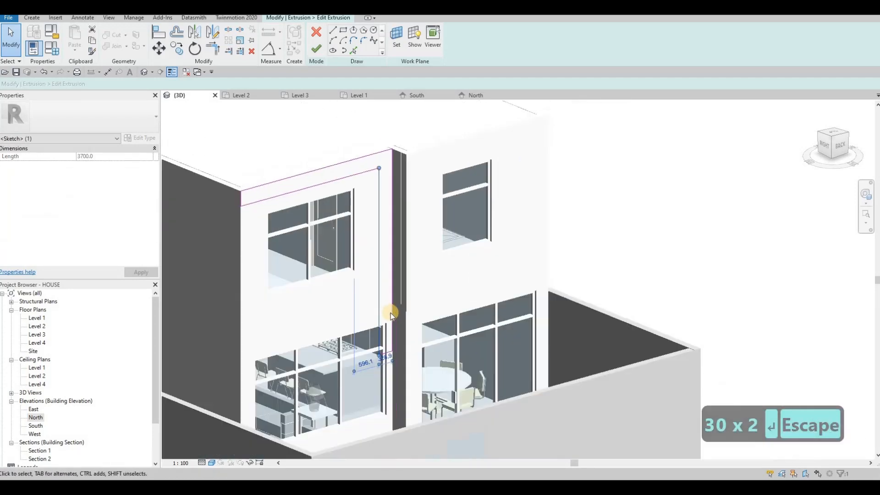
scroll(388, 293, "down", 3)
scroll(384, 309, "up", 3)
scroll(384, 315, "up", 3)
left_click(383, 314)
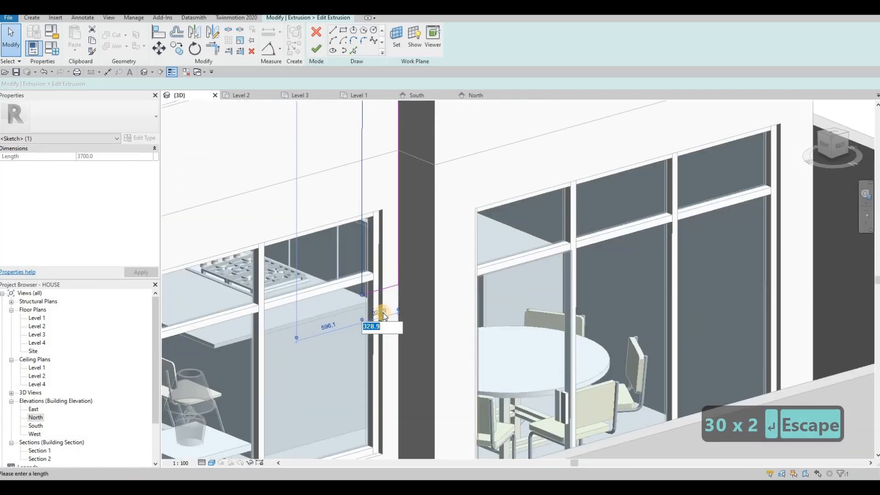
type("300")
key("Return")
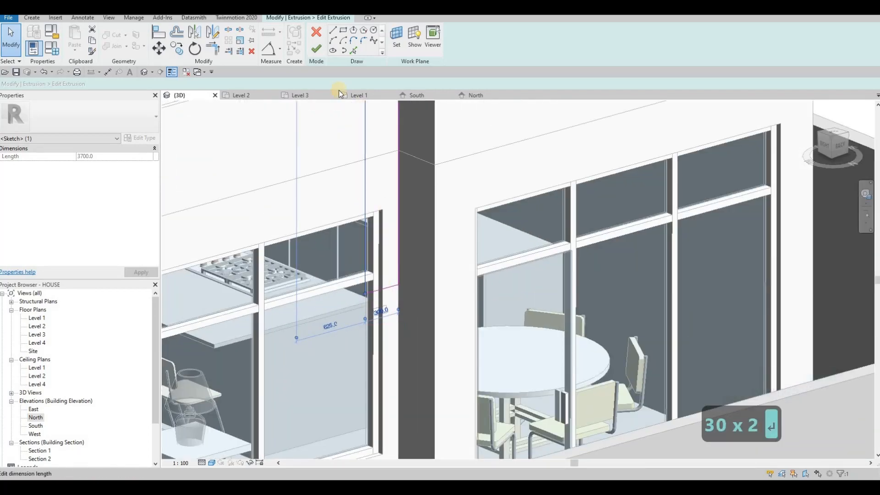
scroll(389, 226, "down", 3)
key("Escape")
Step: Extend the rear frame's vertical leg downward, align its lower end with the floor, and finish the in-place model
middle_click_drag(403, 250, 436, 217)
left_click(422, 218)
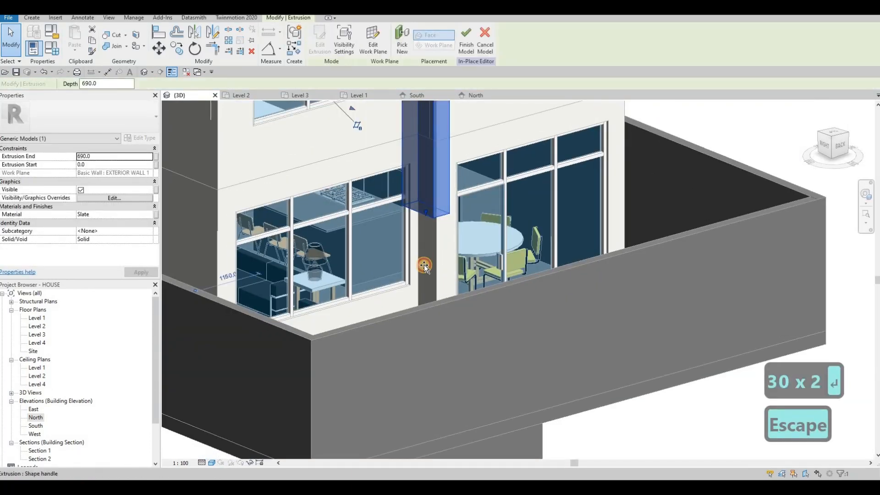
left_click_drag(406, 213, 397, 289)
middle_click_drag(428, 246, 419, 245, "shift")
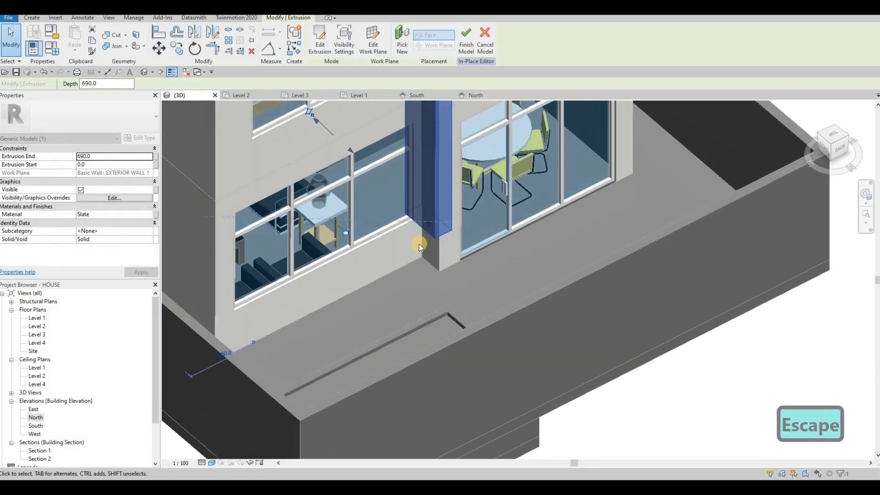
key("a")
key("l")
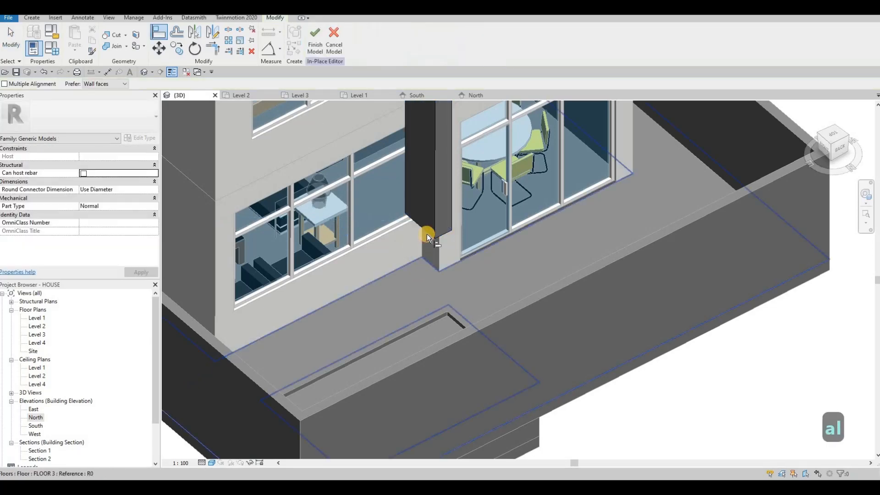
scroll(395, 195, "down", 4)
key("Escape")
key("Escape")
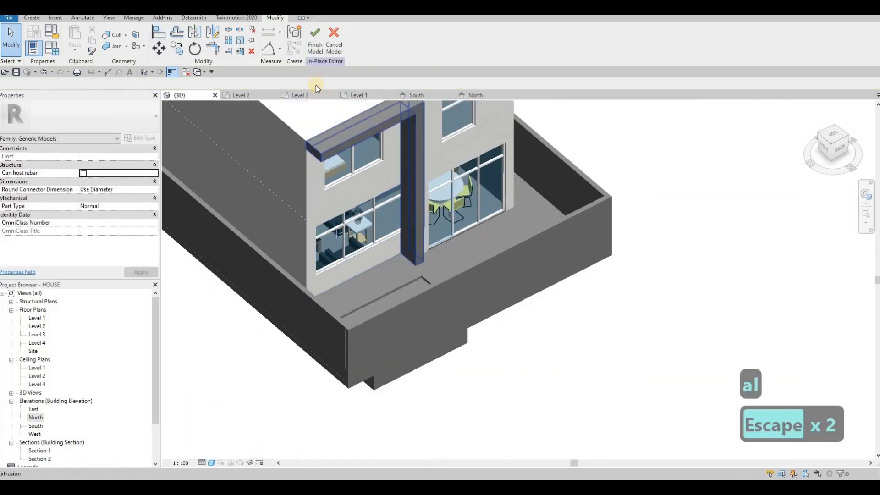
middle_click_drag(403, 192, 392, 342, "shift")
left_click(314, 48)
Step: Open the front upper-floor L-shaped panel for in-place editing and copy its material name, Lauan, Meranti
left_click(374, 328)
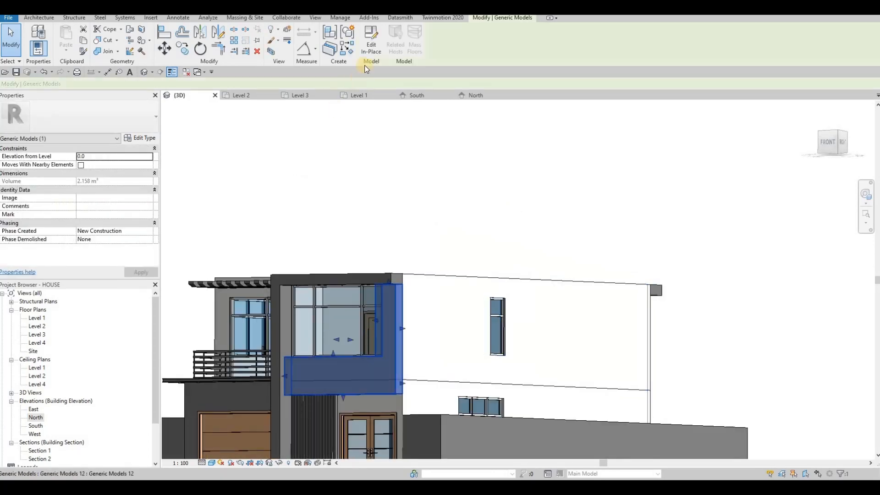
double_click(385, 316)
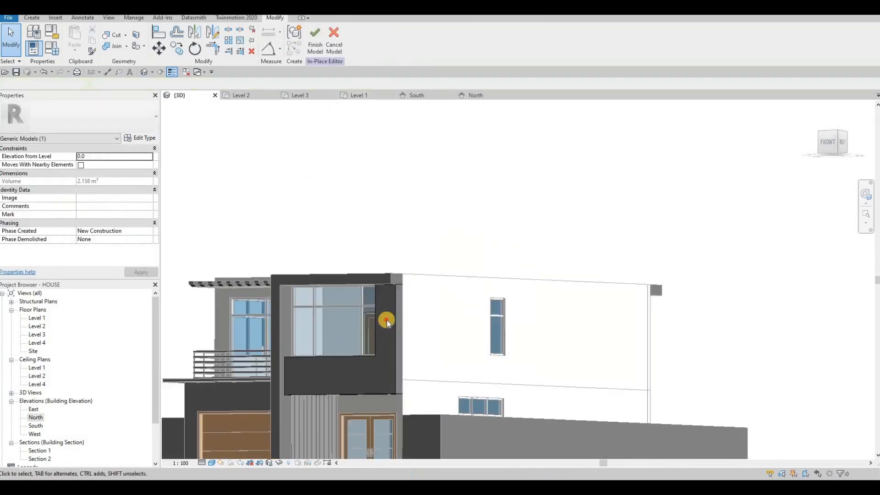
left_click(302, 277)
left_click(129, 215)
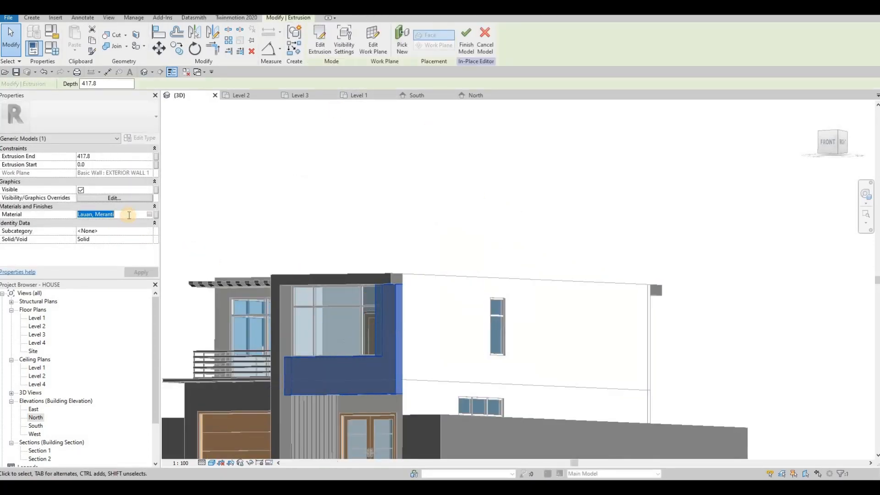
key("ctrl+c")
Step: Set the front panel's extrusion end to 420
left_click(117, 156)
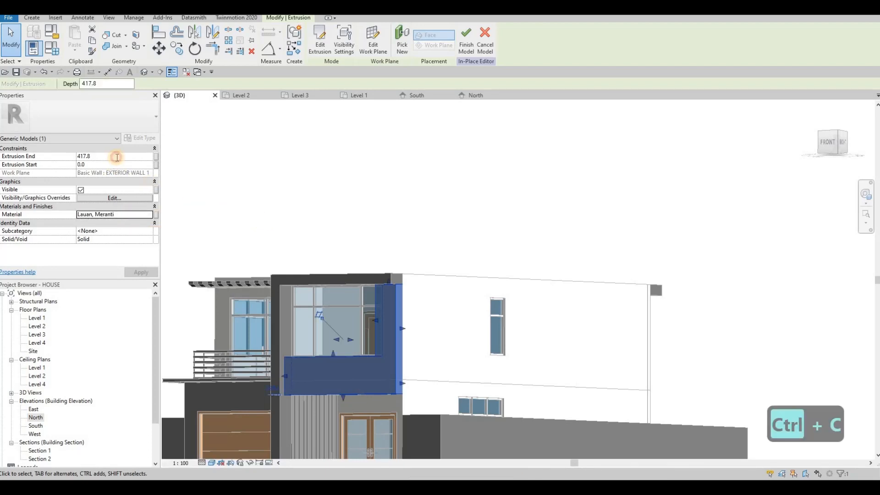
left_click(117, 157)
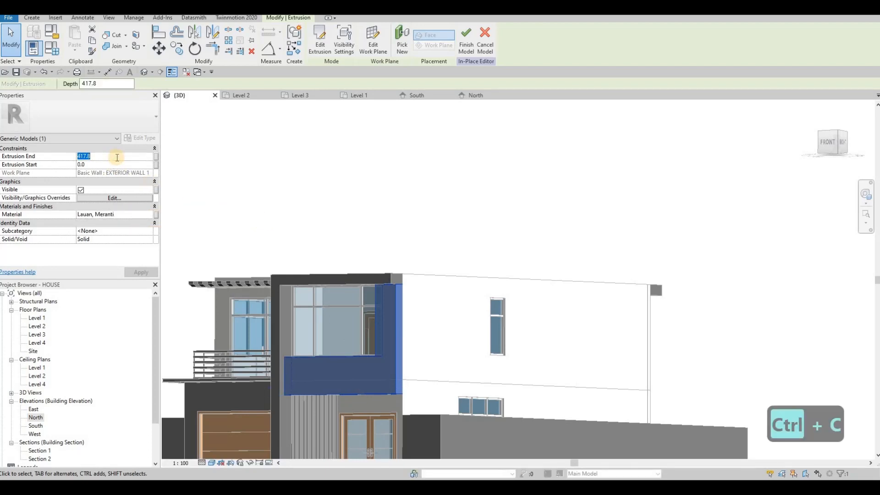
type("420")
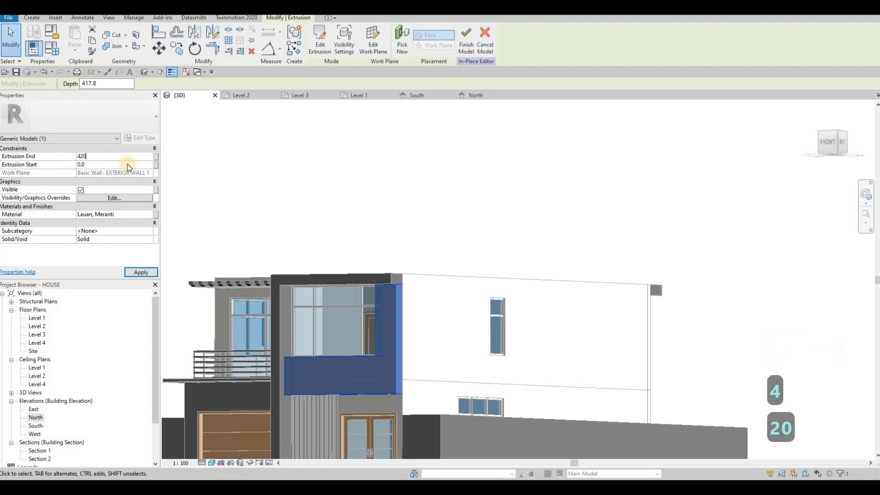
key("Return")
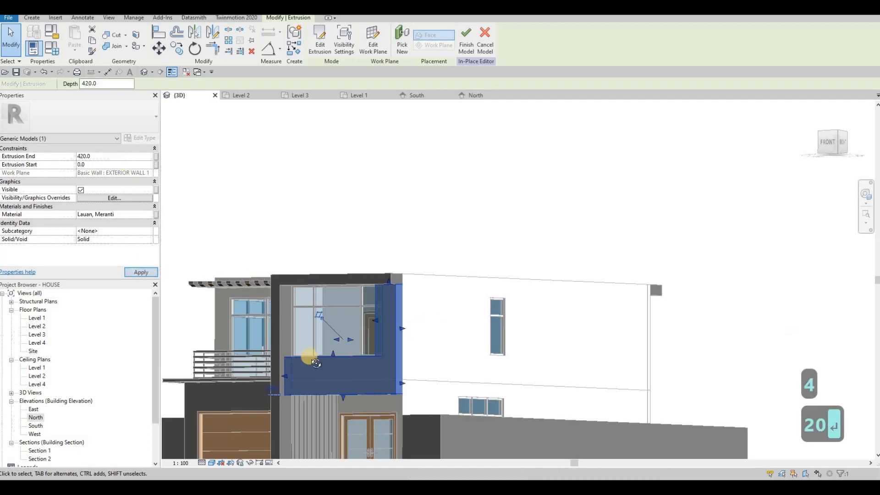
middle_click_drag(360, 290, 331, 273, "shift")
scroll(354, 162, "up", 4)
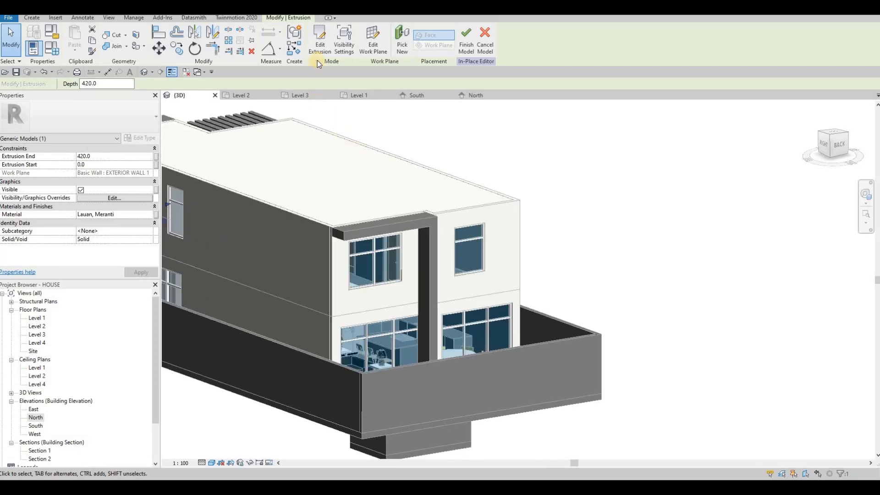
left_click(372, 51)
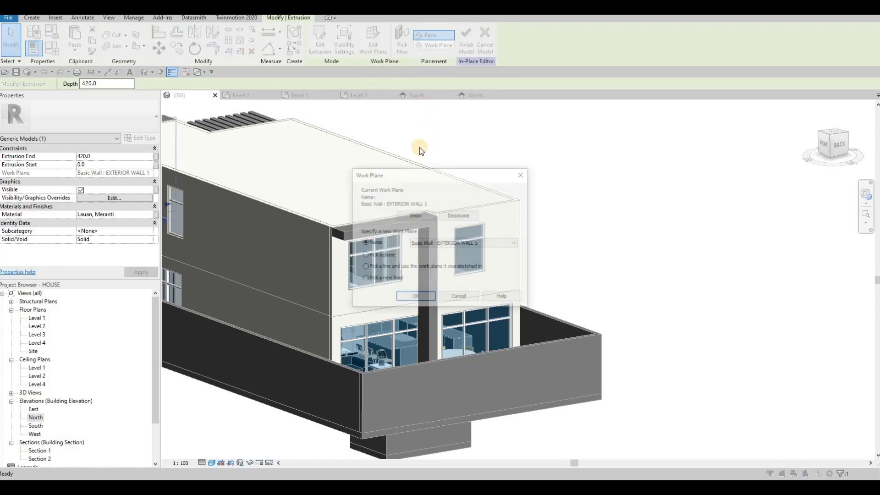
key("Escape")
key("Escape")
middle_click_drag(355, 221, 224, 206, "shift")
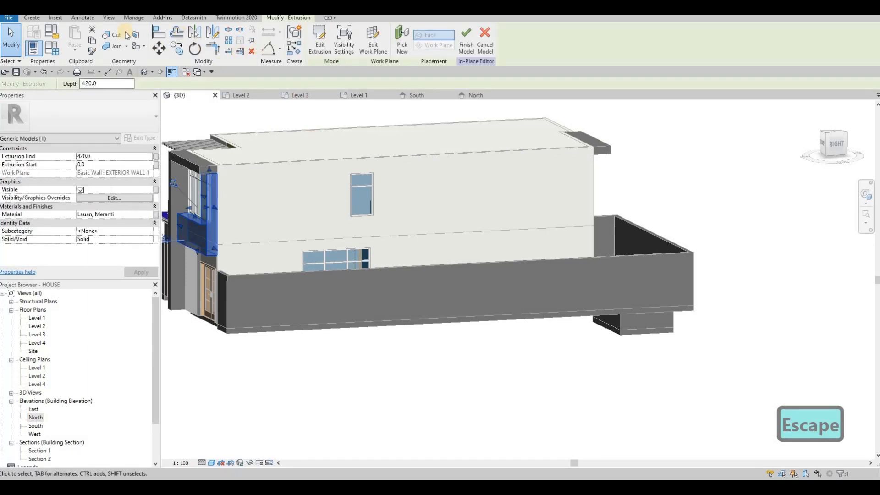
key("Escape")
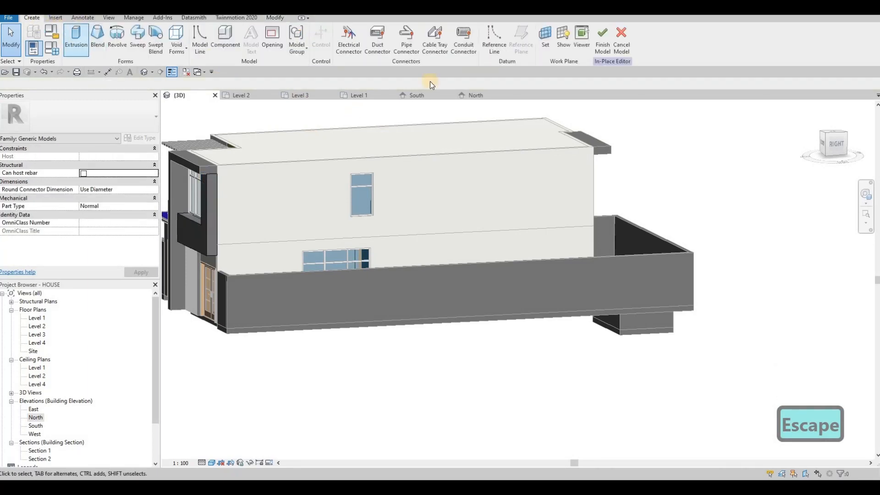
Step: Start a new extrusion with the rear exterior wall face picked as its work plane and switch to the North elevation
left_click(74, 41)
left_click(397, 38)
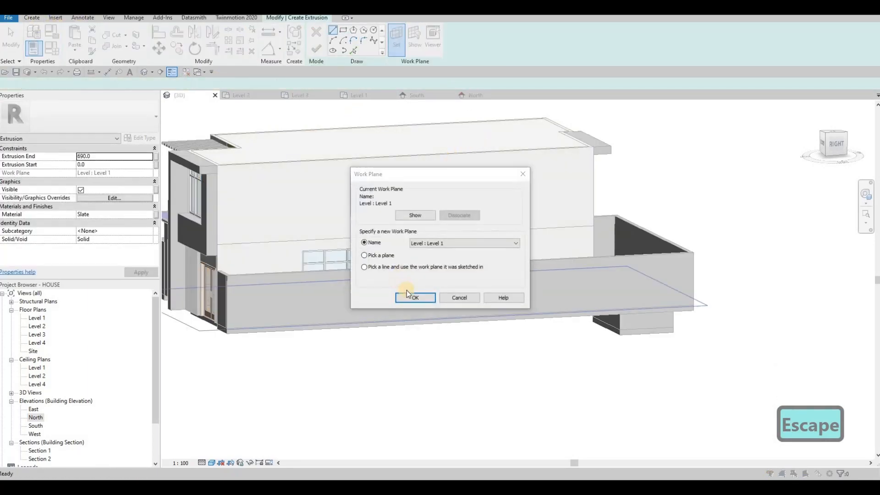
left_click(364, 256)
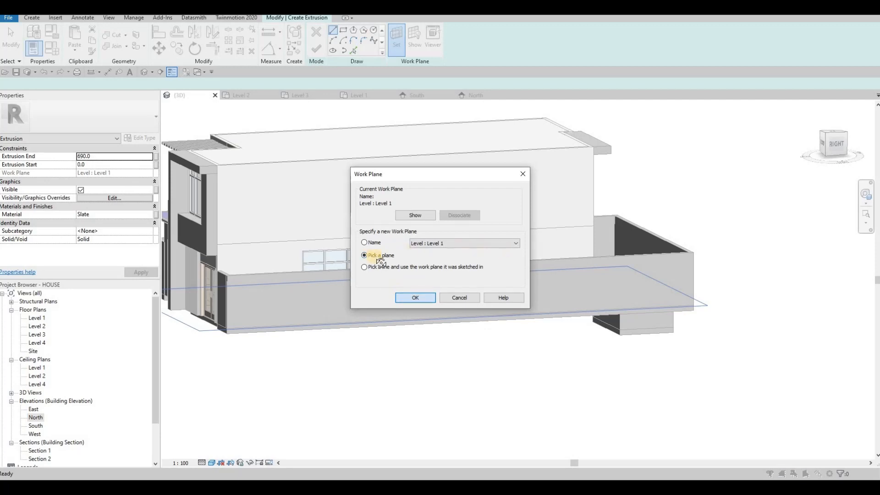
left_click(414, 298)
middle_click_drag(446, 274, 353, 277, "shift")
left_click(464, 281)
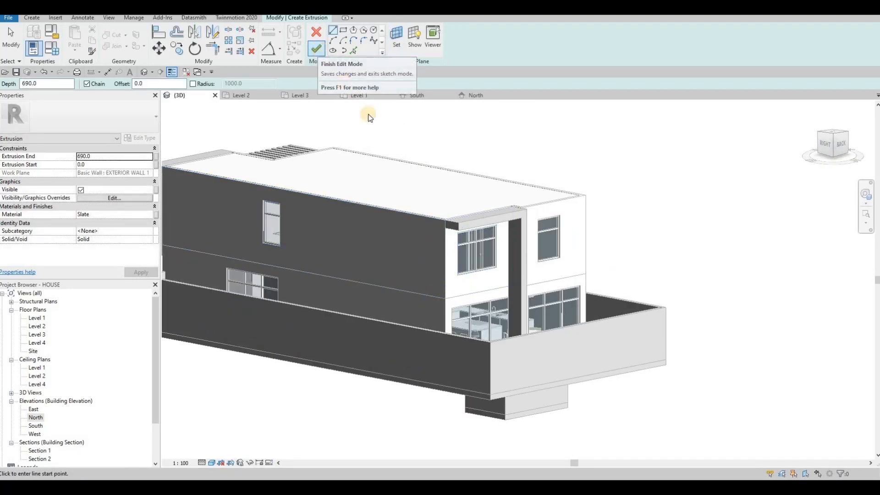
key("Escape")
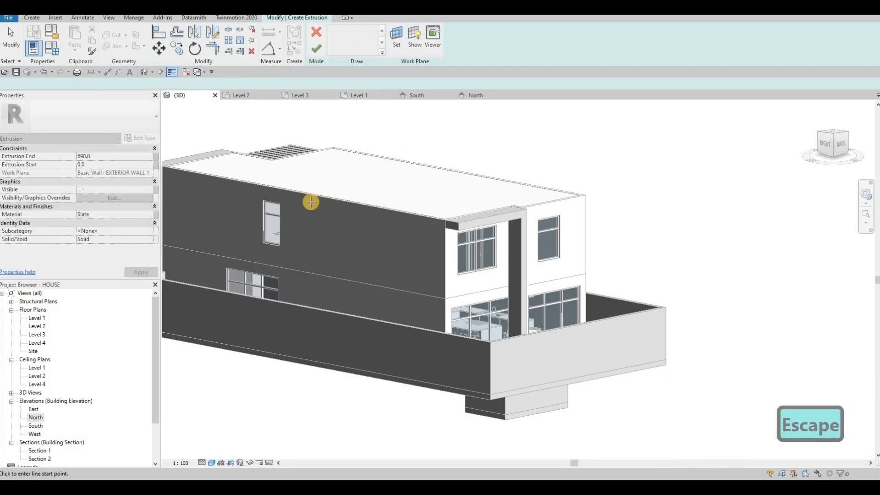
left_click(477, 96)
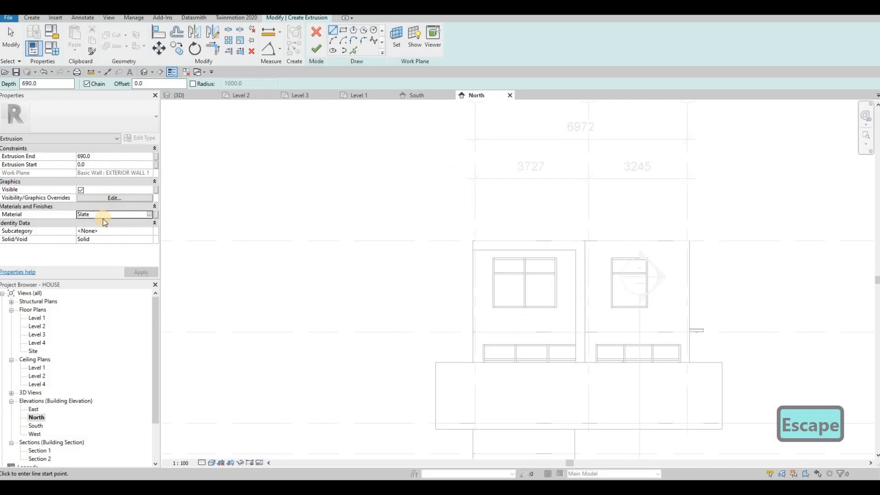
Step: Set the new extrusion's material to Lauan, Meranti and its extrusion end to 420
left_click(107, 214)
type("Lauan, Meranti")
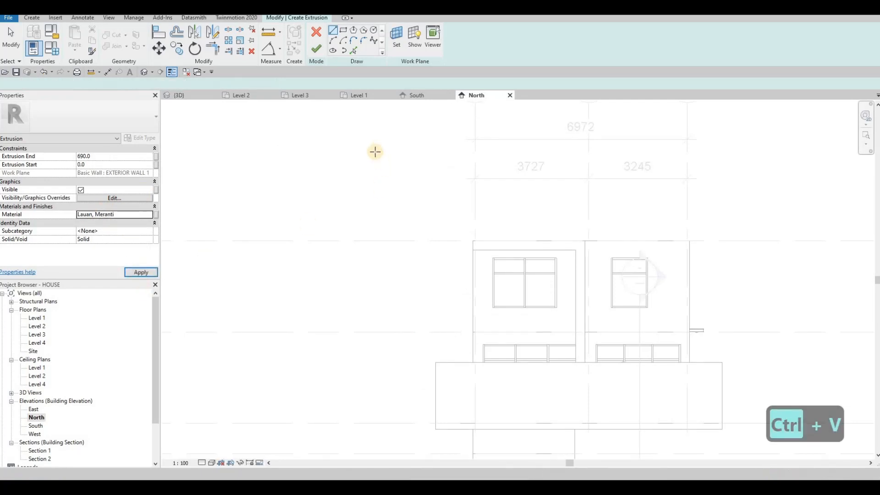
left_click(110, 157)
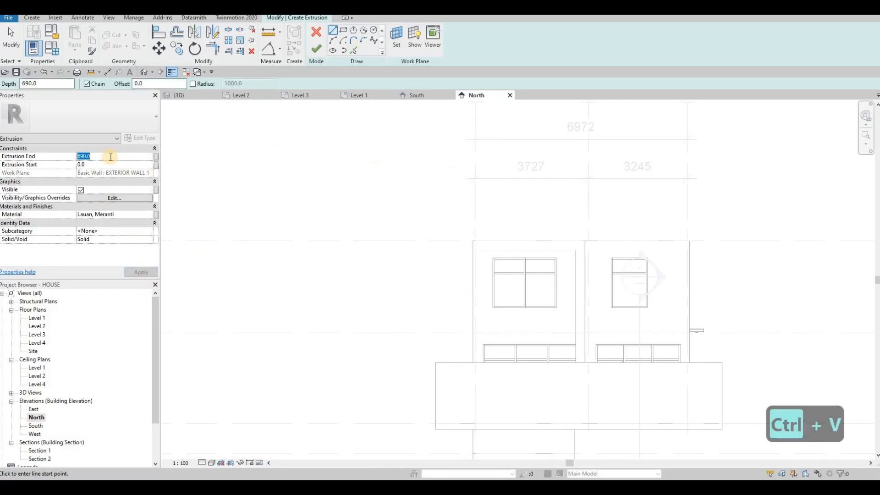
type("420")
key("Return")
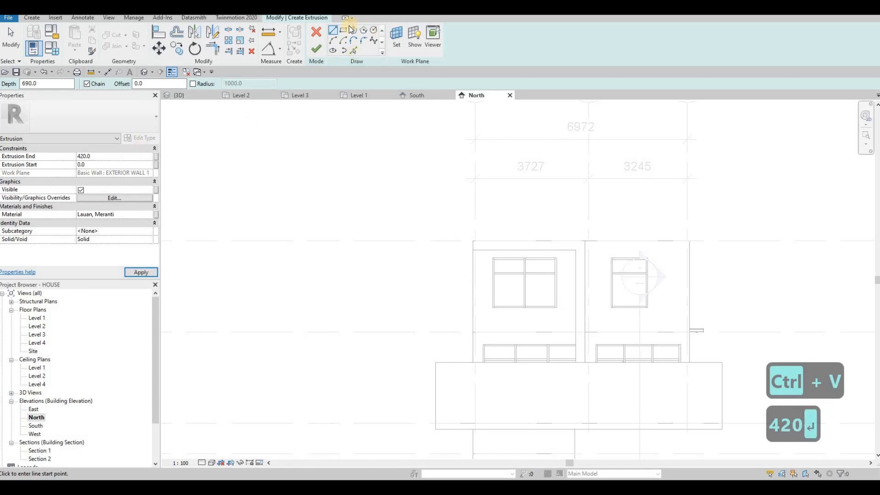
Step: Sketch two overlapping rectangles beside and below the wider upper rear window, one as the vertical strip and one as the horizontal band
scroll(478, 261, "up", 2)
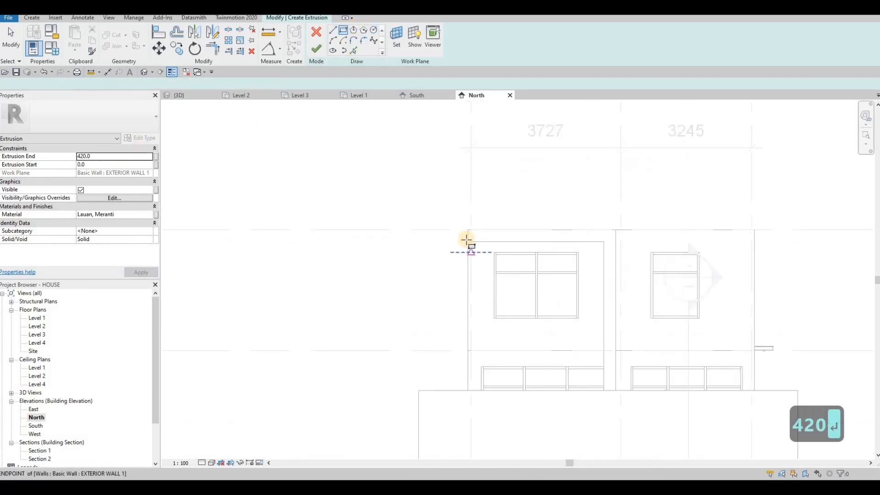
left_click(468, 243)
middle_click_drag(494, 352, 468, 246)
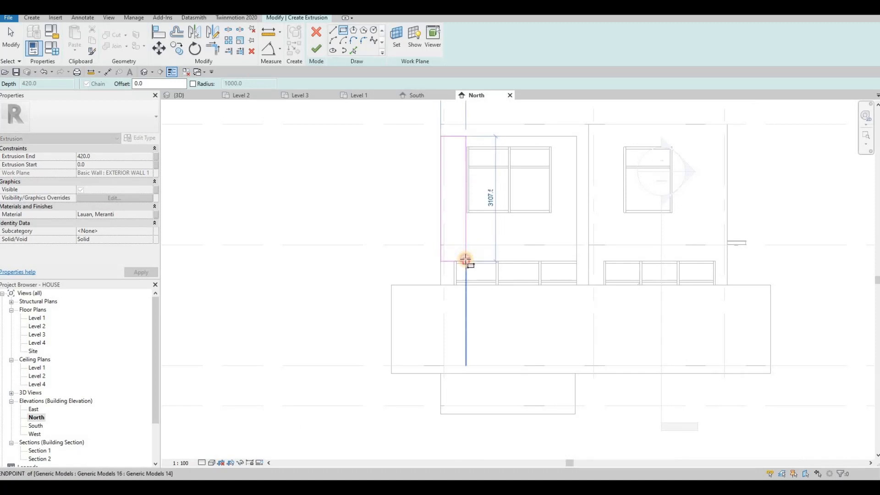
key("Escape")
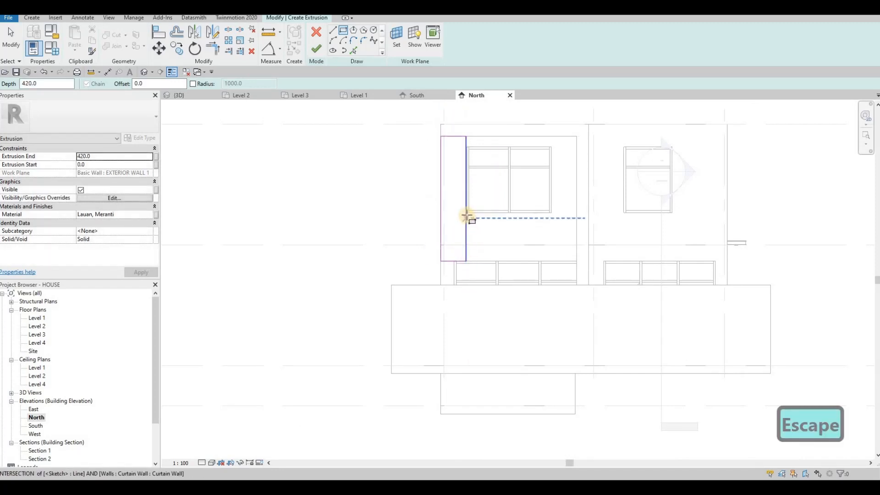
left_click(576, 246)
key("Escape")
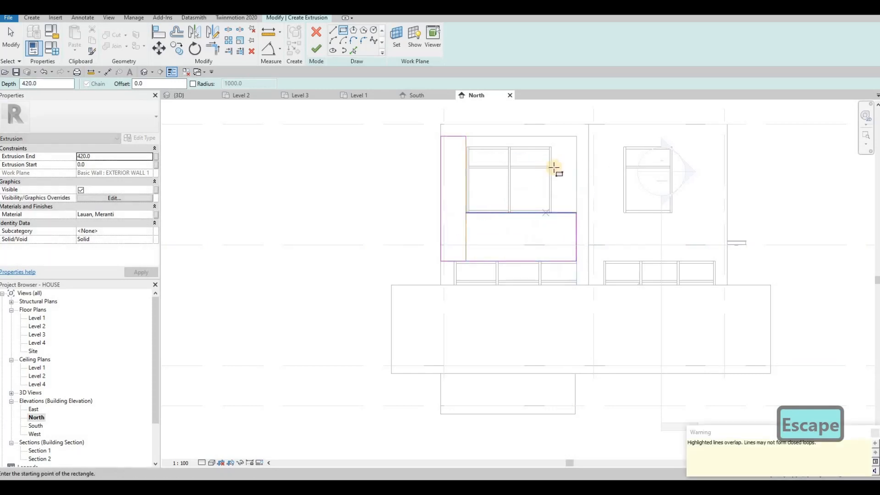
key("Escape")
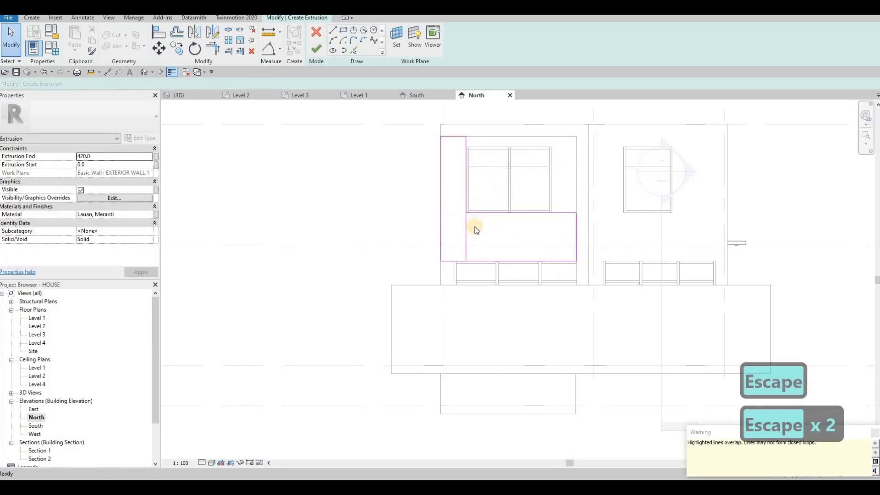
Step: Delete the dividing line between the two rectangles so the sketch becomes one closed L-shaped outline
key("t")
key("r")
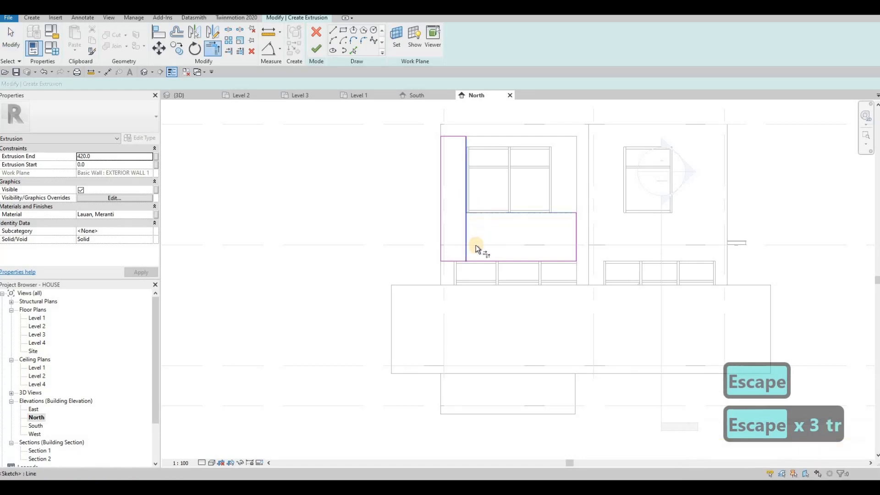
key("Escape")
key("Escape")
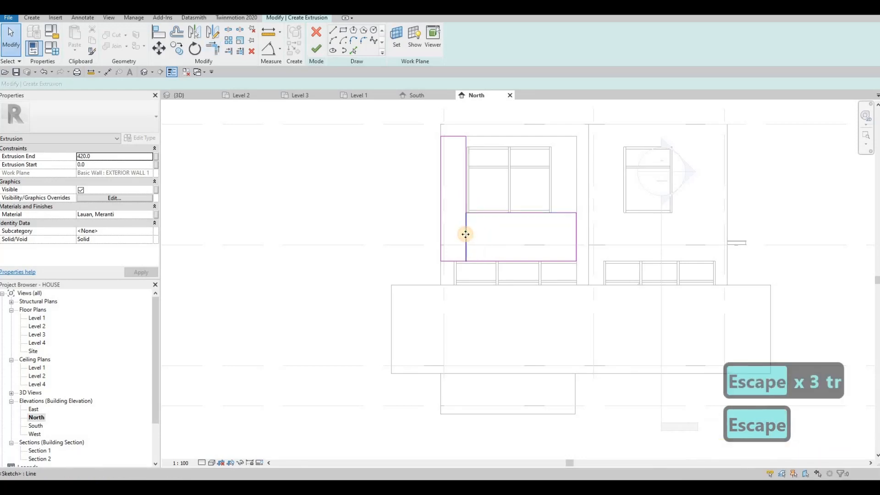
left_click(469, 220)
key("Delete")
key("Escape")
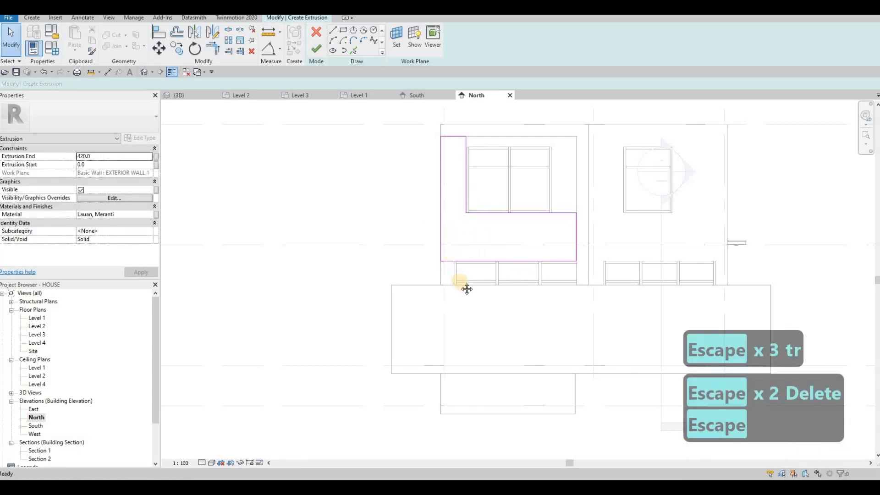
Step: Finish the L-shaped extrusion and its in-place model, and check the rear facade in the 3D view
scroll(462, 230, "down", 1)
mouse_move(463, 231)
middle_mouse_down()
mouse_move(469, 277)
mouse_move(464, 207)
middle_mouse_up()
scroll(489, 256, "up", 2)
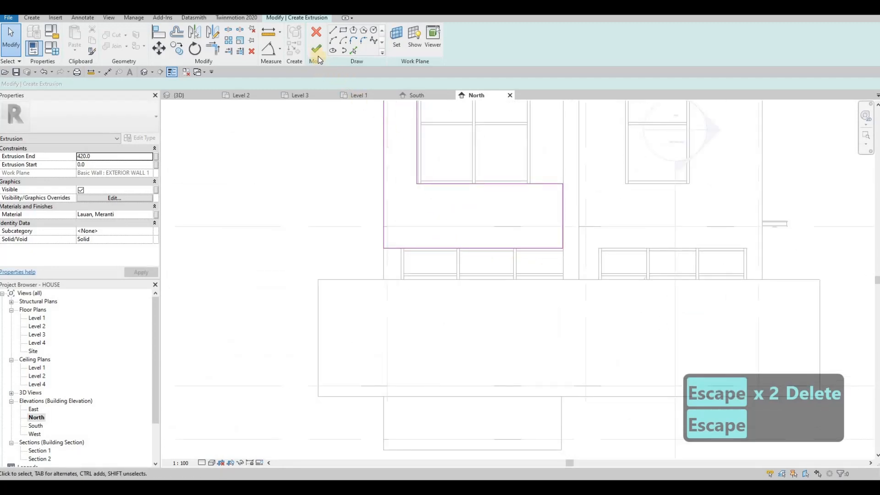
middle_click_drag(555, 135, 535, 206)
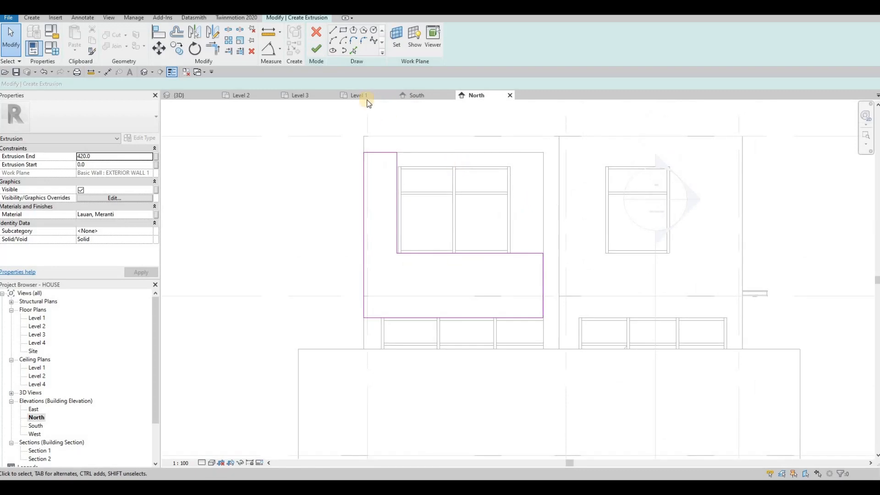
left_click(316, 48)
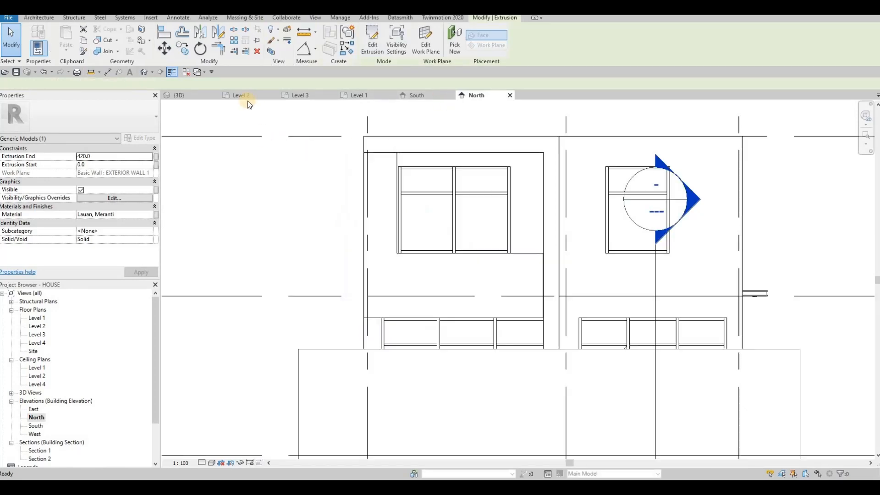
scroll(460, 261, "down", 2)
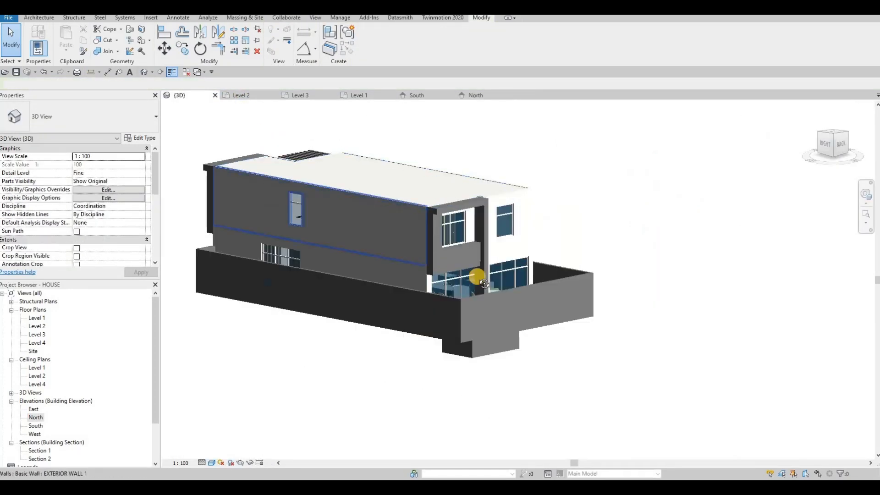
key("Escape")
middle_click_drag(475, 202, 416, 210, "shift")
scroll(416, 210, "up", 3)
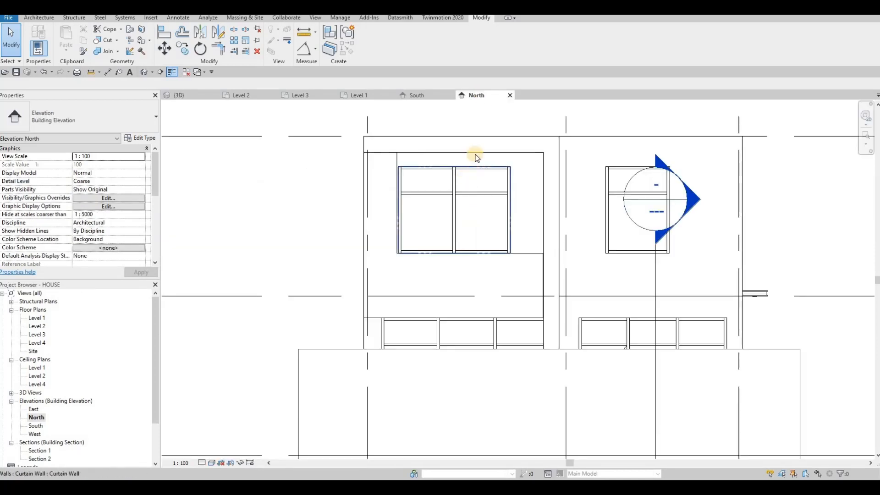
Step: Delete the inner vertical and horizontal mullions and the top mullion of the upper rear window beside the L-shaped panel
middle_click_drag(454, 222, 452, 180)
middle_click_drag(453, 149, 438, 177)
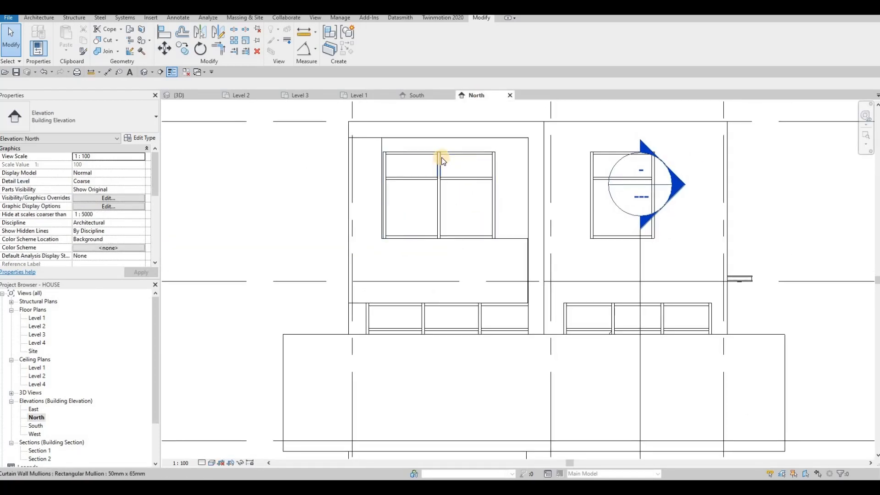
key("Tab")
key("Tab")
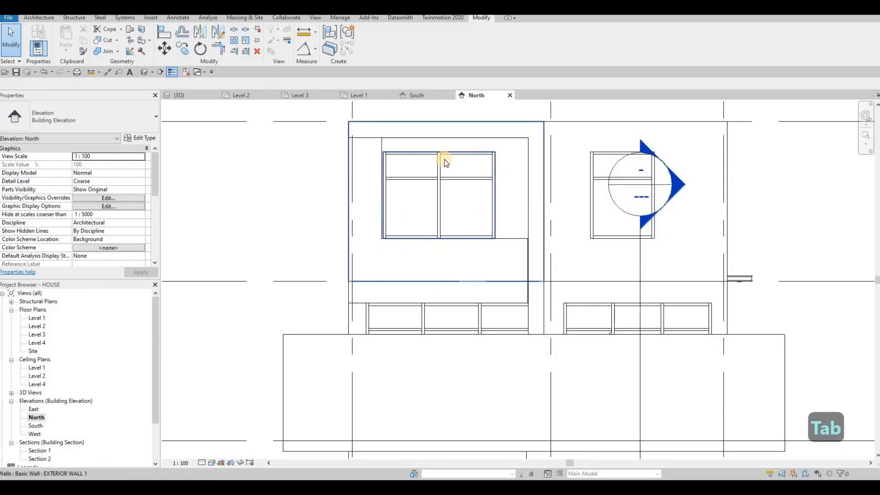
key("Escape")
left_click(442, 174)
key("Escape")
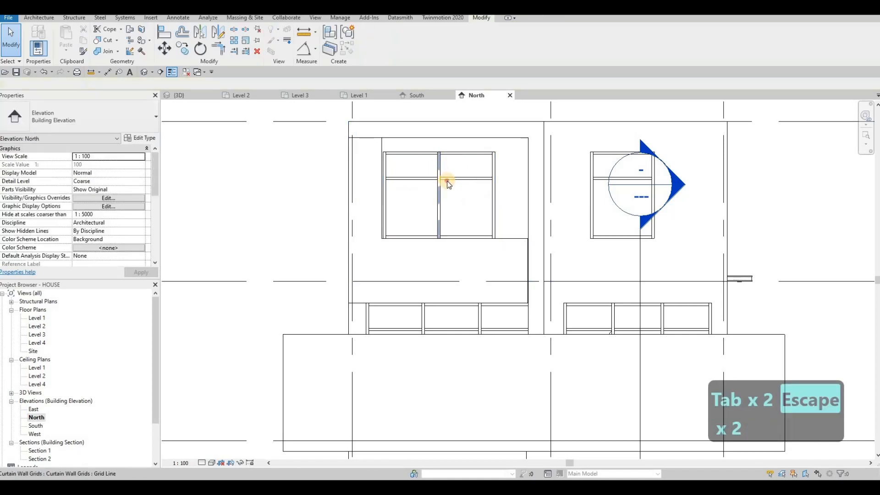
left_click(446, 178)
key("Delete")
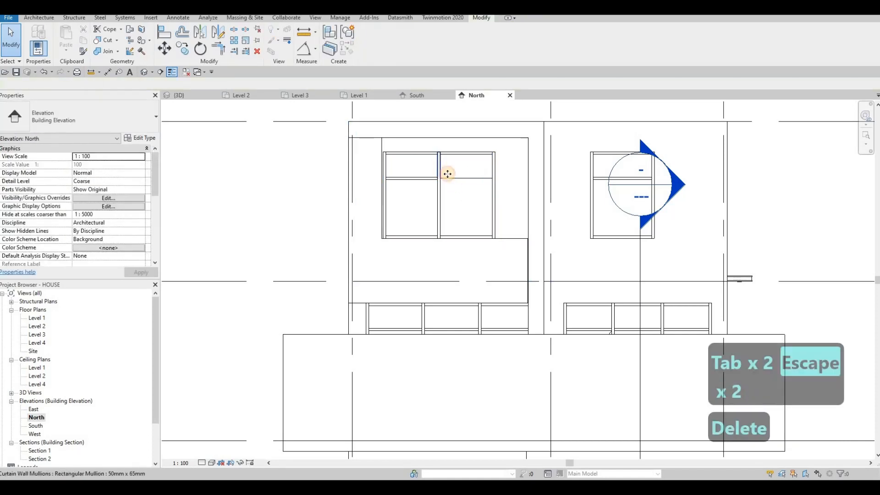
left_click(441, 173)
key("Delete")
left_click(458, 177)
key("Delete")
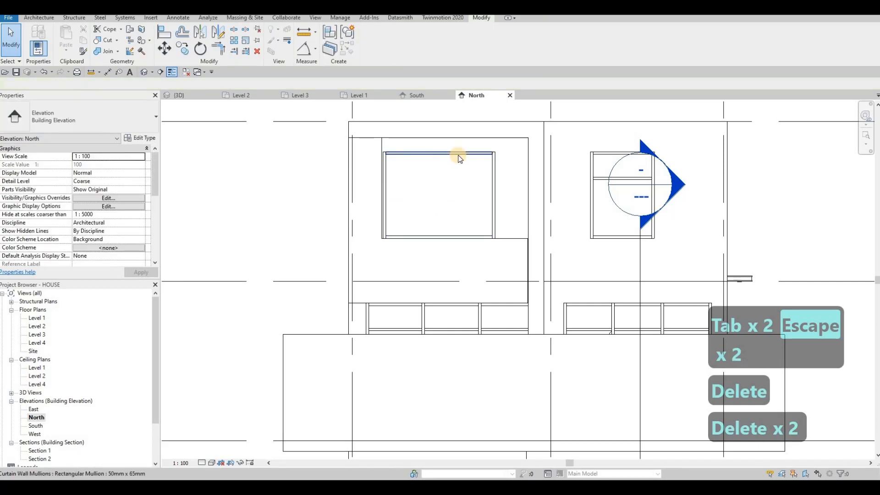
left_click(491, 178)
key("Delete")
Step: Cycle the selection to the right-hand vertical mullion of the same upper window and delete it
left_click(495, 182)
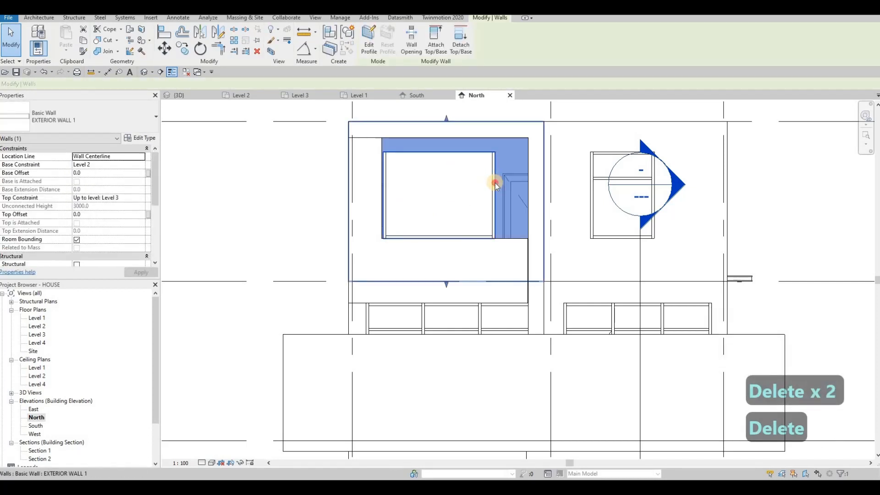
key("Escape")
key("Escape")
key("Tab")
key("Tab")
key("Tab")
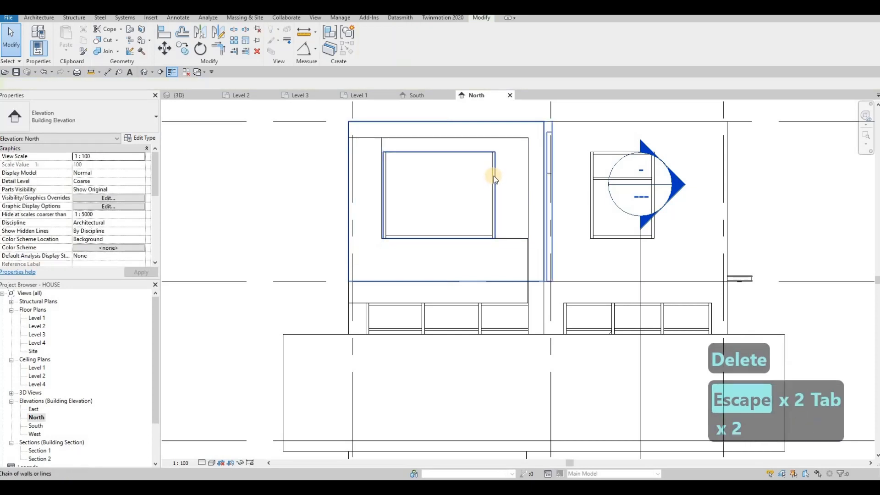
left_click(494, 176)
key("Escape")
key("Tab")
key("Tab")
key("Tab")
key("Tab")
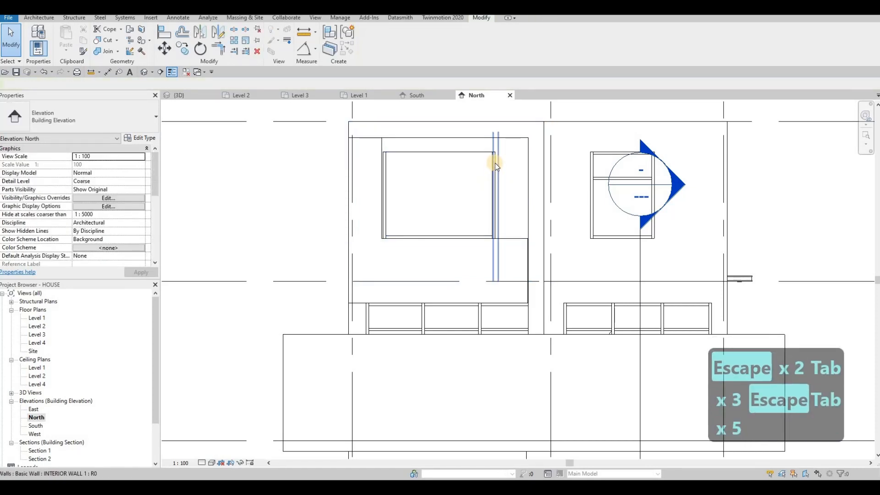
key("Tab")
key("Tab")
key("Tab")
left_click(482, 194)
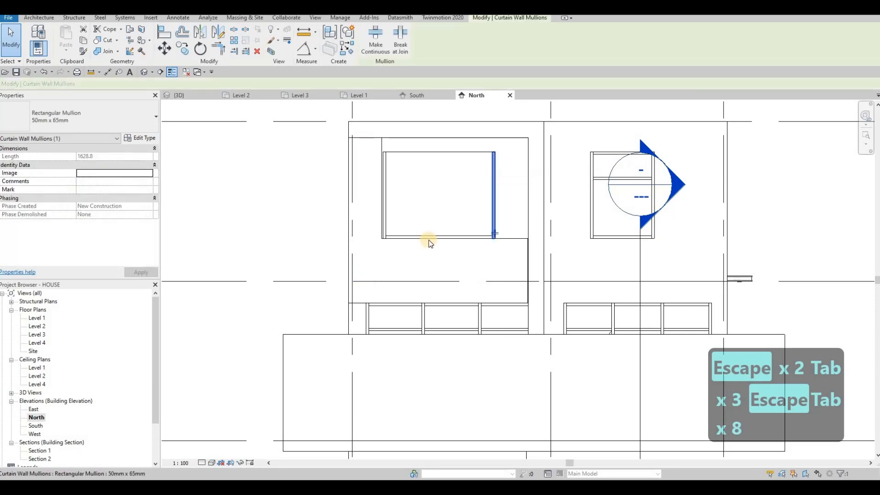
key("Delete")
Step: Delete the bottom mullion and the left-hand vertical mullion of the upper rear window
left_click(434, 236)
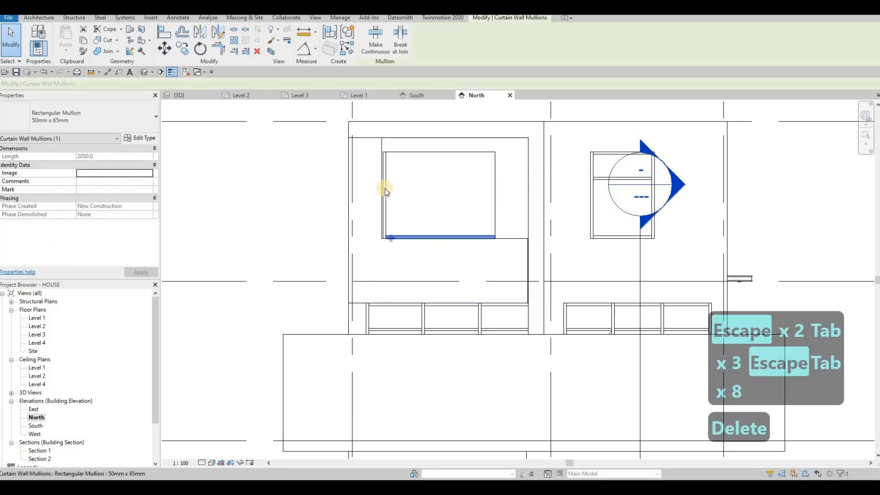
key("Delete")
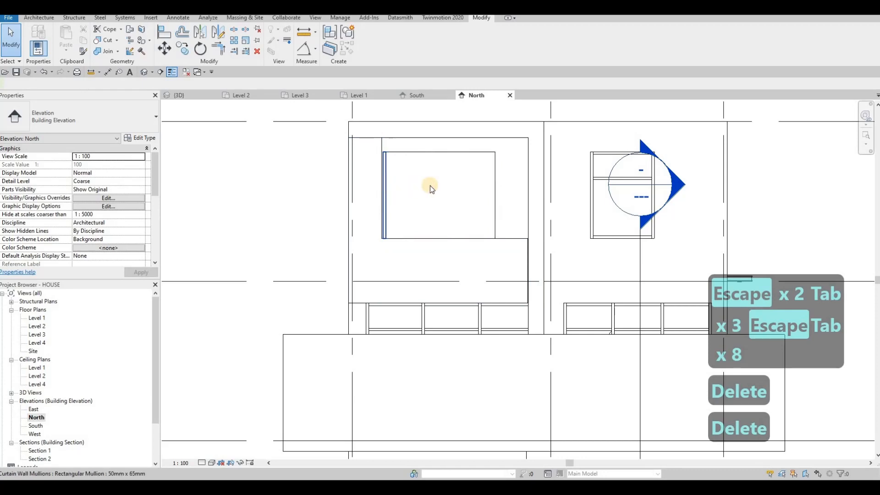
left_click(430, 188)
key("Delete")
Step: Extend the window's curtain wall up to the slate frame at a top offset of -300, and its right edge to the frame's vertical leg
left_click(439, 139)
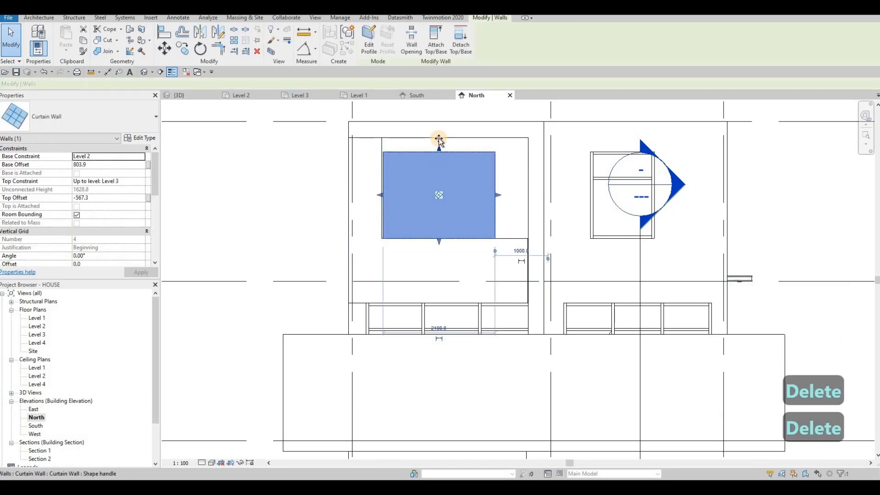
left_click_drag(439, 139, 465, 153)
left_click_drag(494, 188, 528, 189)
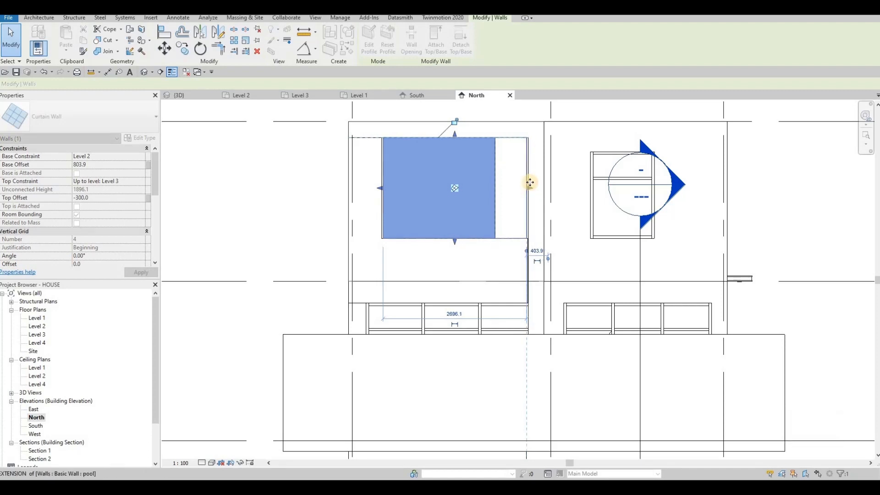
scroll(527, 192, "up", 4)
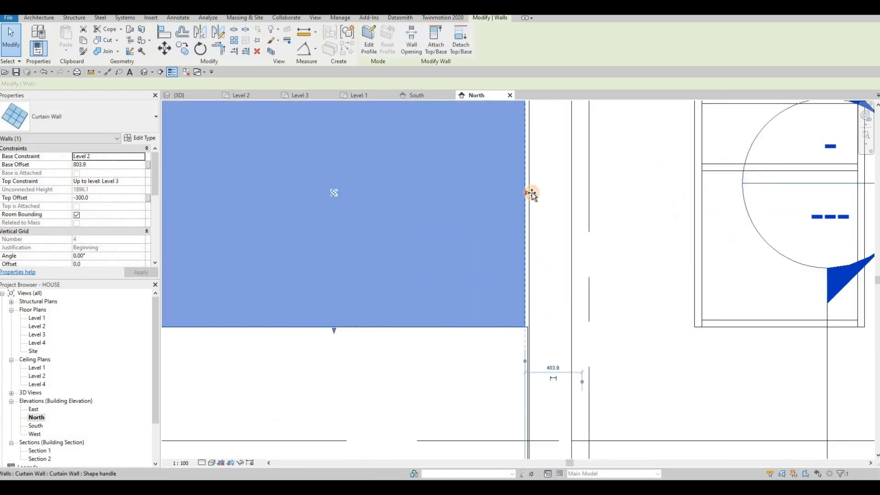
left_click_drag(531, 192, 526, 196)
scroll(358, 230, "down", 4)
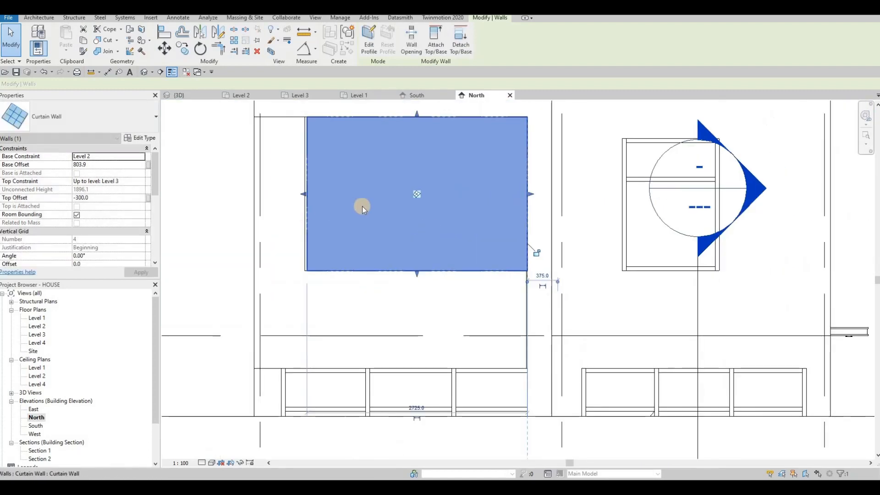
Step: Stretch the curtain wall's left edge to meet the L-shaped panel's vertical strip
scroll(387, 191, "up", 4)
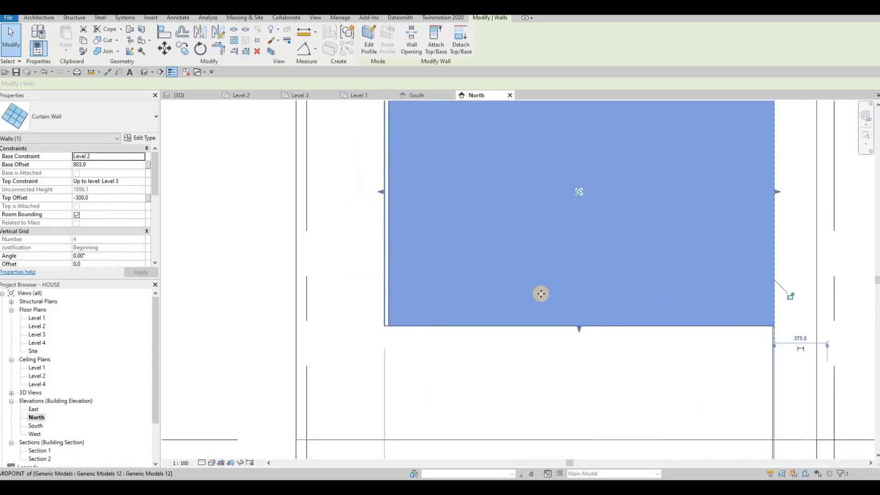
scroll(412, 241, "down", 3)
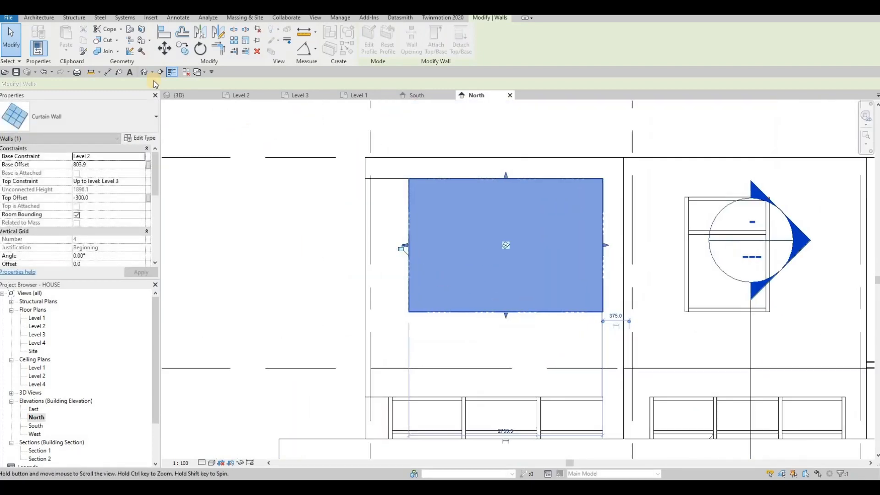
key("Escape")
key("Escape")
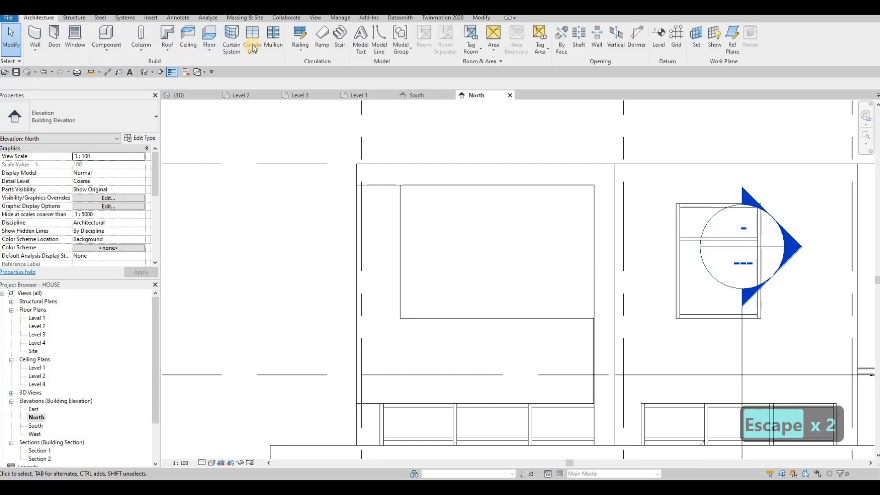
Step: Add two vertical curtain grid lines to the upper rear window, about 480 from its right edge and 540 from its left edge
left_click(252, 45)
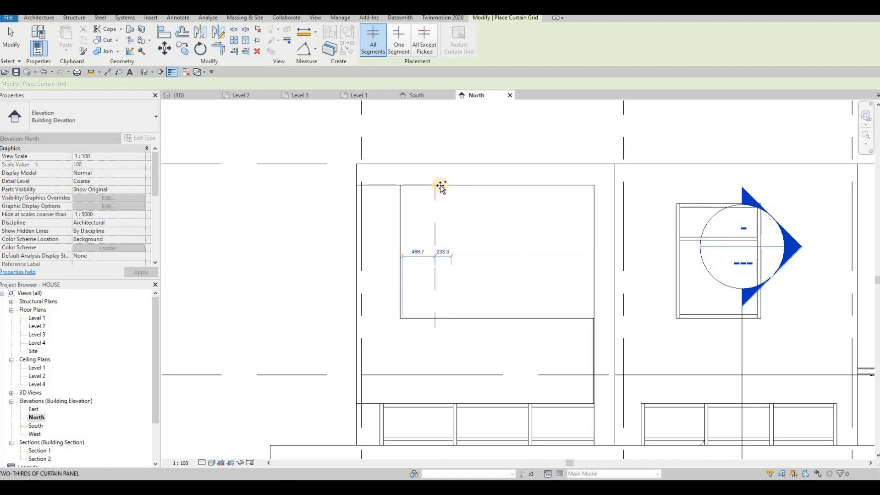
left_click(560, 191)
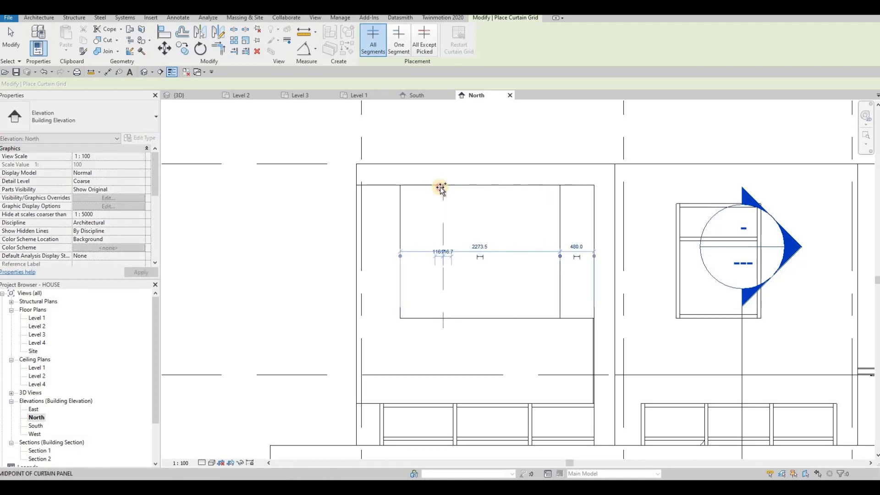
key("Escape")
key("Escape")
key("Escape")
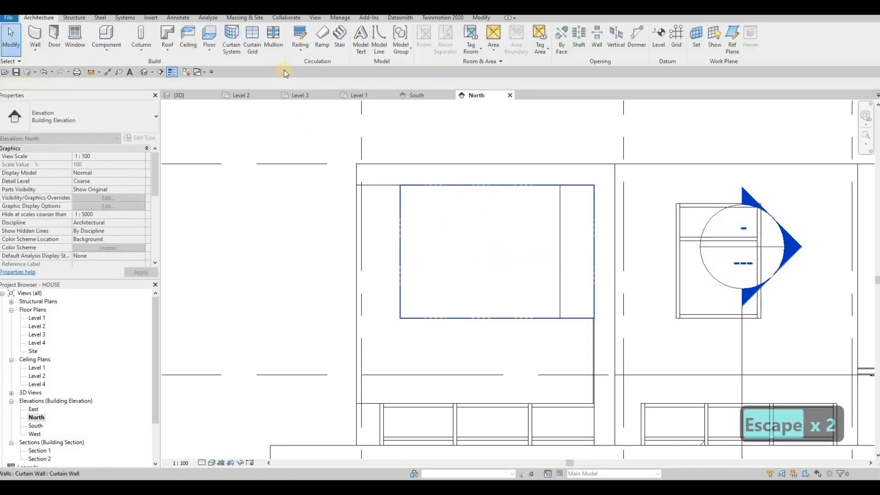
key("c")
key("g")
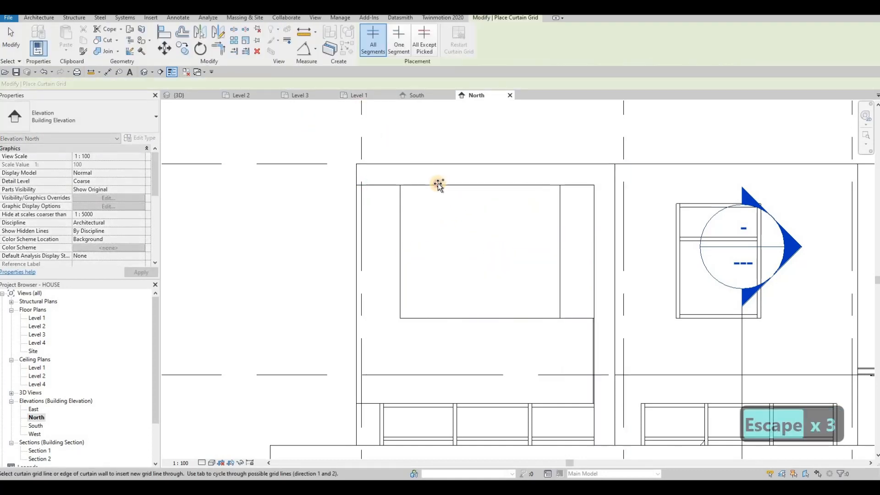
key("Escape")
key("Escape")
Step: Set the left vertical grid line's distance from the window's left edge to 600
left_click(437, 222)
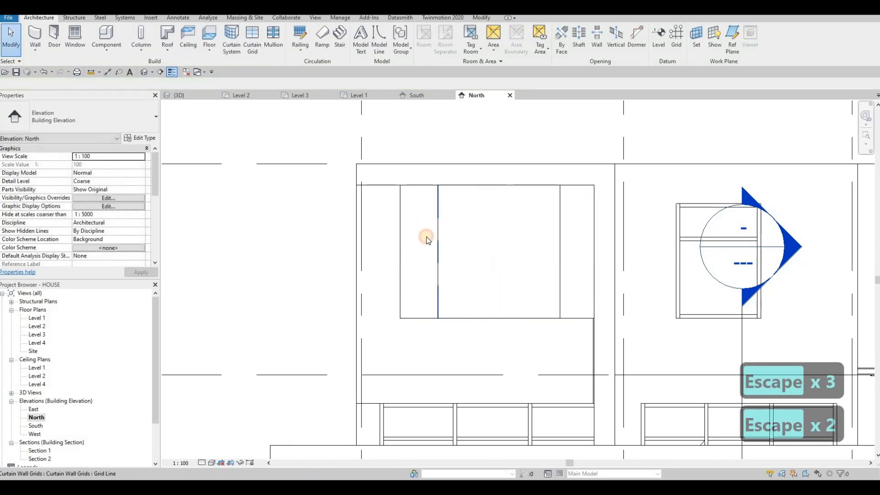
left_click(417, 250)
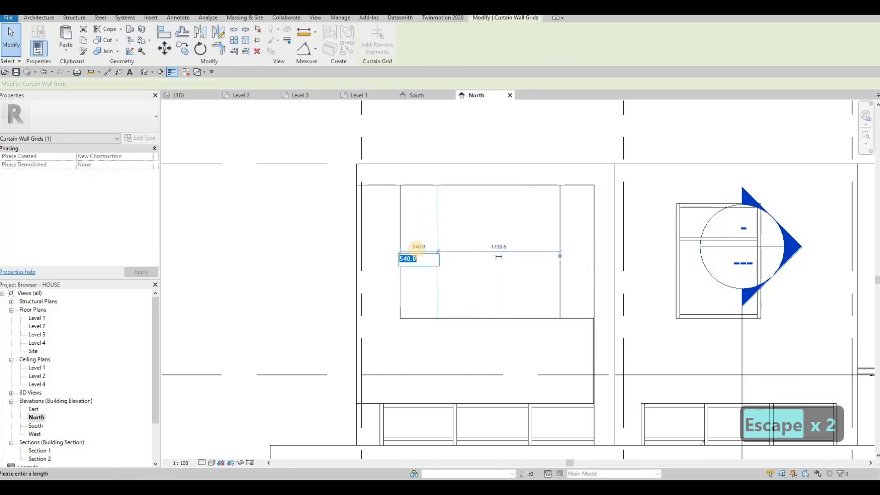
type("600")
key("Return")
key("Escape")
key("Escape")
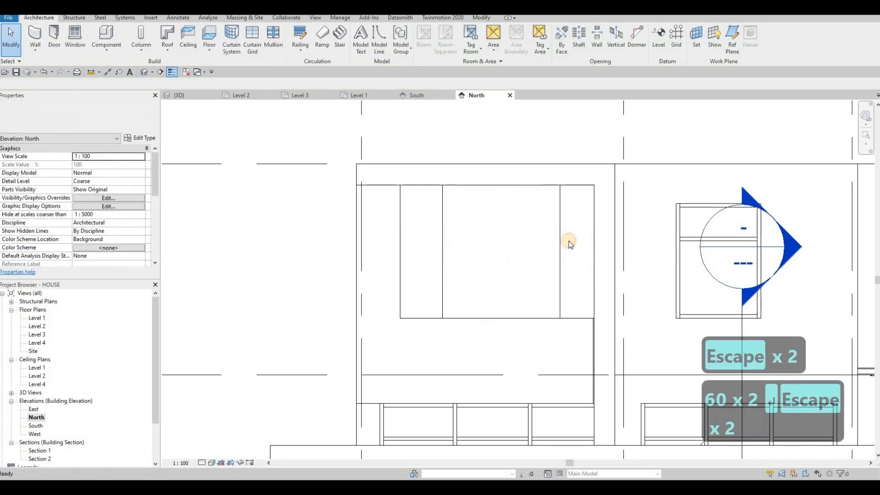
Step: Set the right vertical grid line's distance from the window's right edge to 600
left_click(561, 245)
type("6")
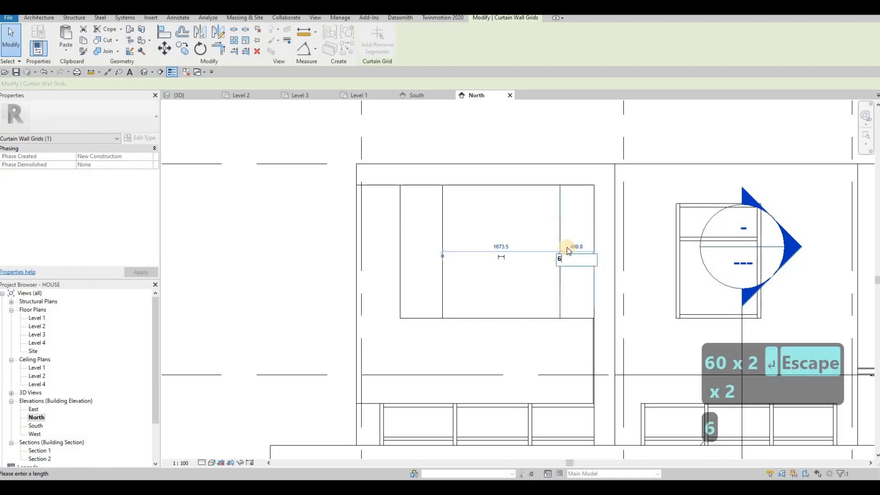
key("Return")
key("Escape")
key("Escape")
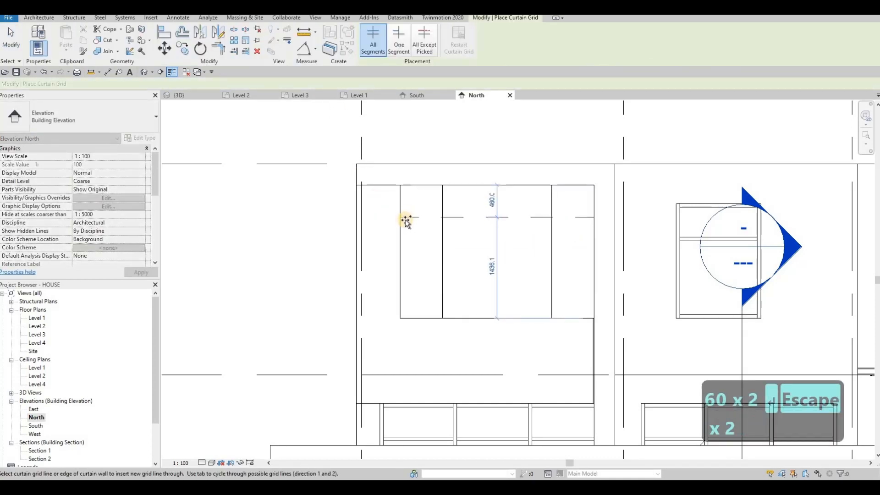
Step: Add a horizontal grid line across the upper rear window and set it 600 below the window's top edge
key("Escape")
key("Escape")
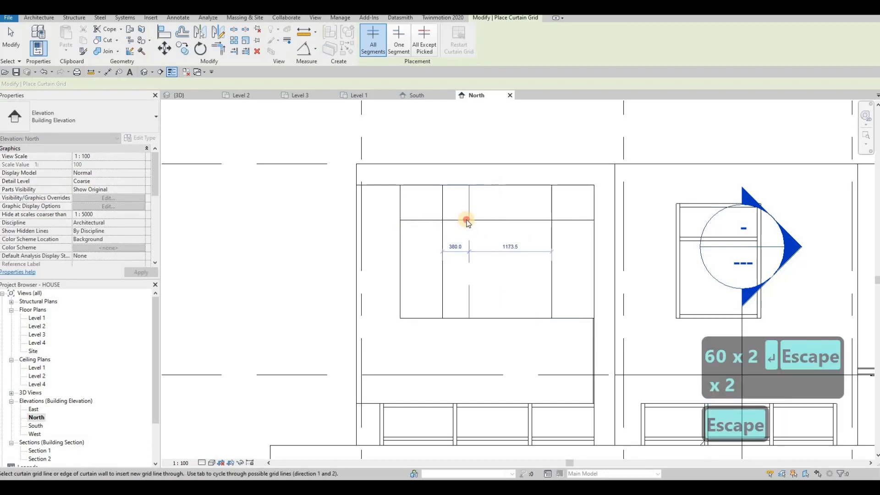
left_click(496, 203)
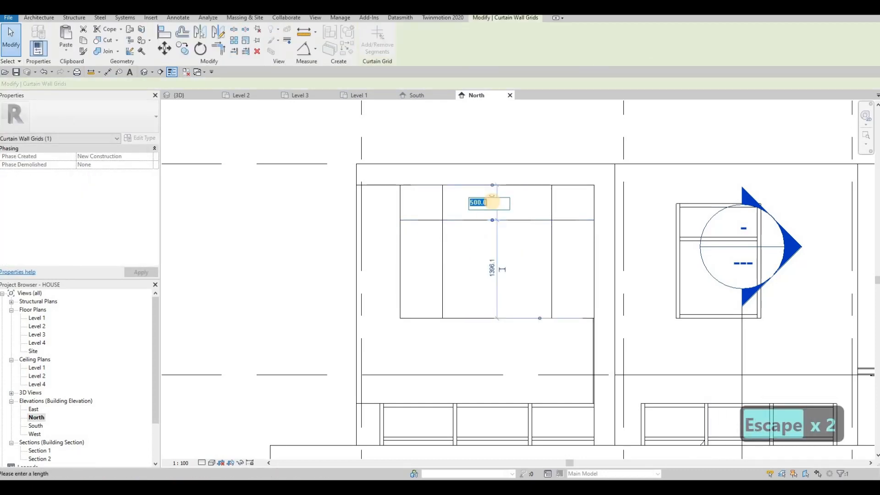
type("600")
key("Return")
key("Escape")
key("Escape")
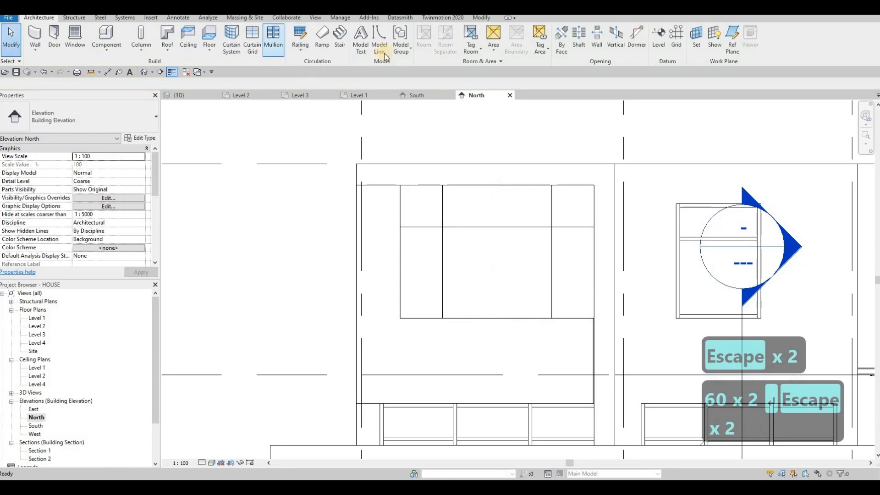
Step: Place 50mm x 65mm rectangular mullions on all grid lines of the upper rear window
left_click(499, 224)
scroll(411, 216, "down", 3)
middle_click_drag(454, 242, 406, 212)
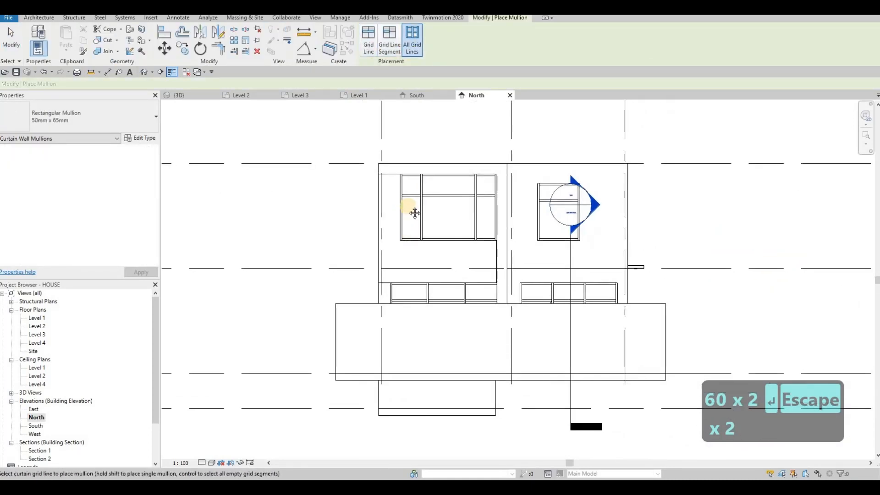
middle_click_drag(404, 307, 399, 265)
key("Escape")
key("Escape")
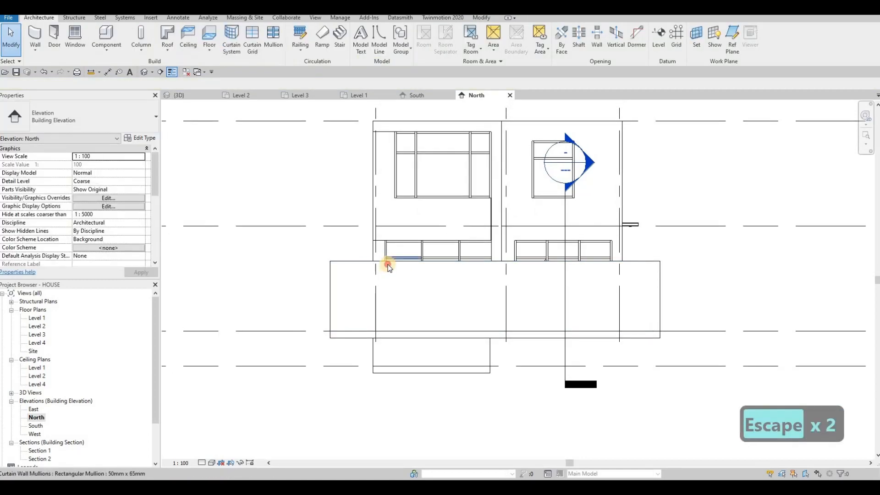
Step: Hide the EXTERIOR WALL 3 fence wall in the North elevation so the ground-floor windows are exposed
left_click(361, 262)
key("Escape")
left_click(412, 262)
right_click(362, 262)
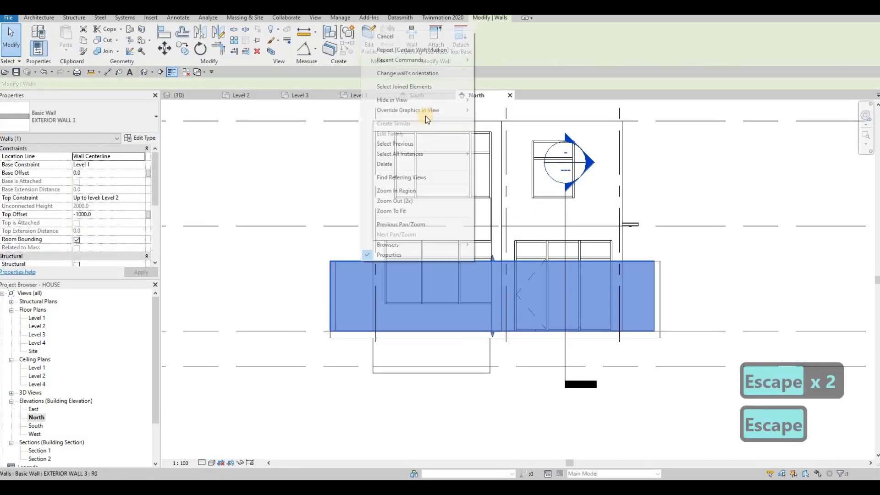
left_click(494, 100)
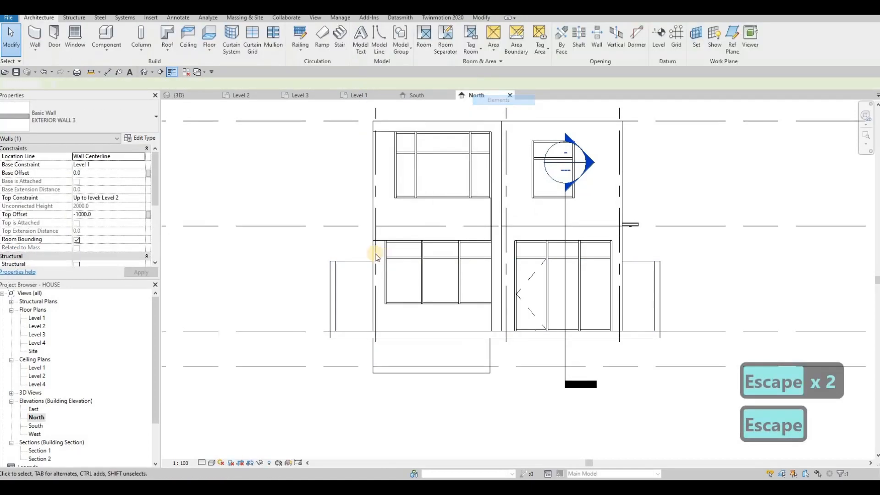
key("Escape")
scroll(390, 243, "up", 2)
key("Escape")
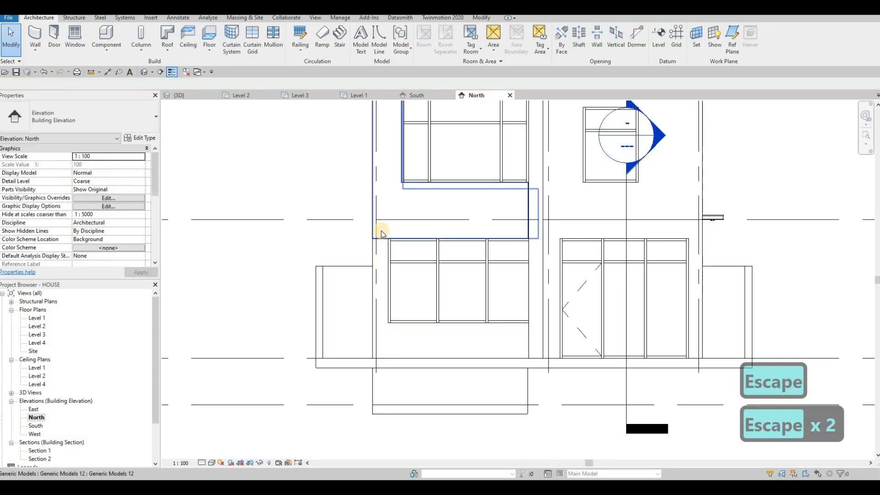
Step: Nudge the lower rear curtain wall window left until its right edge lines up with the frame's vertical leg
key("Escape")
left_click_drag(381, 231, 539, 338)
key("Escape")
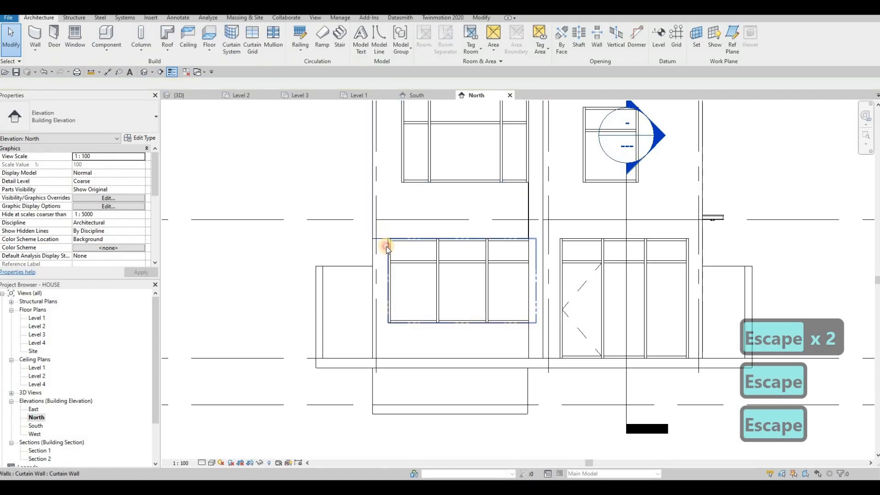
left_click(386, 248)
key("Left")
key("Left")
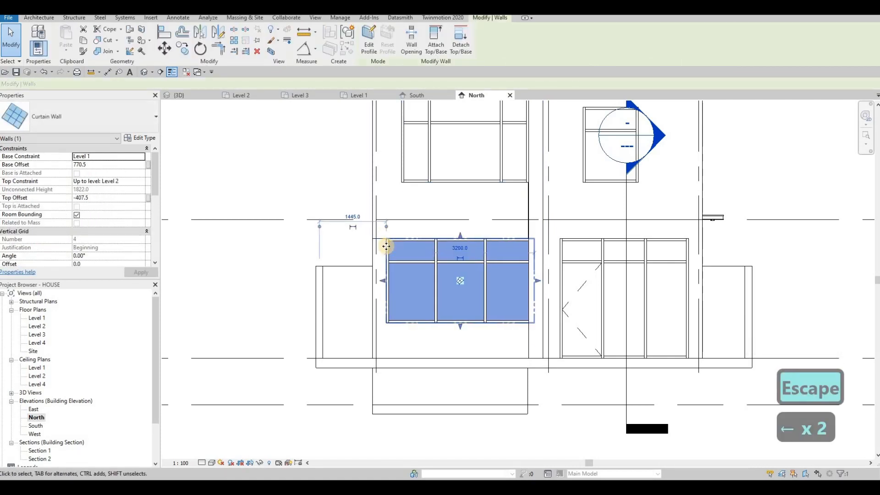
key("Left")
key("Left")
key("Left")
key("Right")
key("Right")
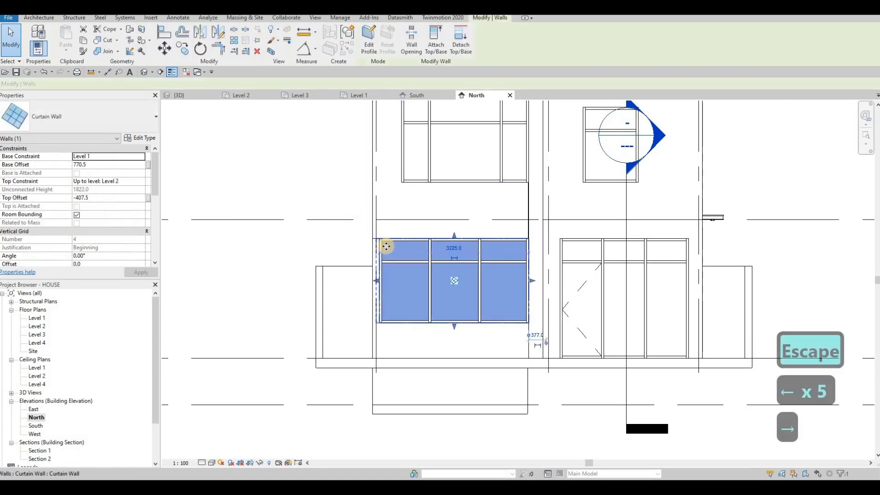
key("Escape")
key("Escape")
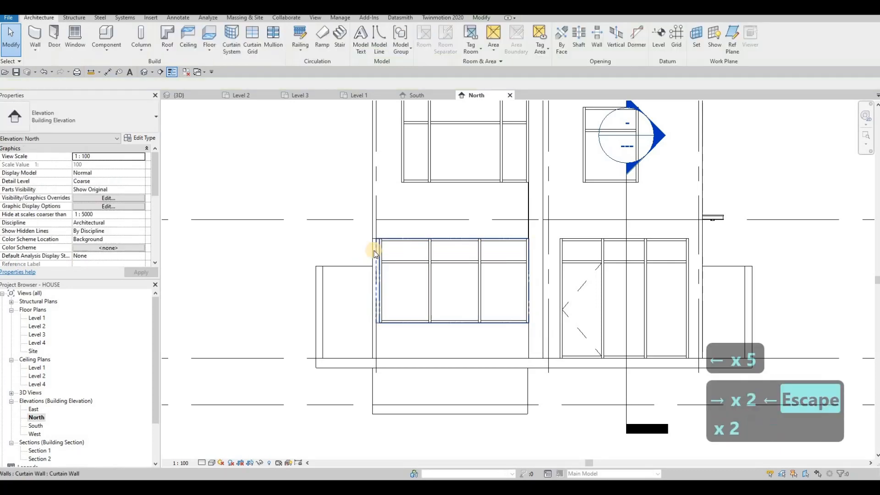
scroll(350, 204, "up", 4)
scroll(425, 218, "down", 5)
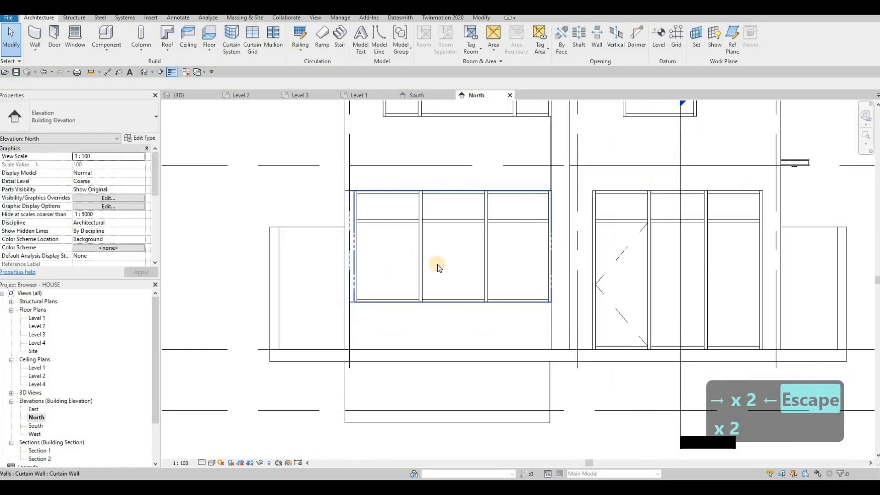
key("Escape")
middle_click_drag(479, 230, 447, 204)
key("Escape")
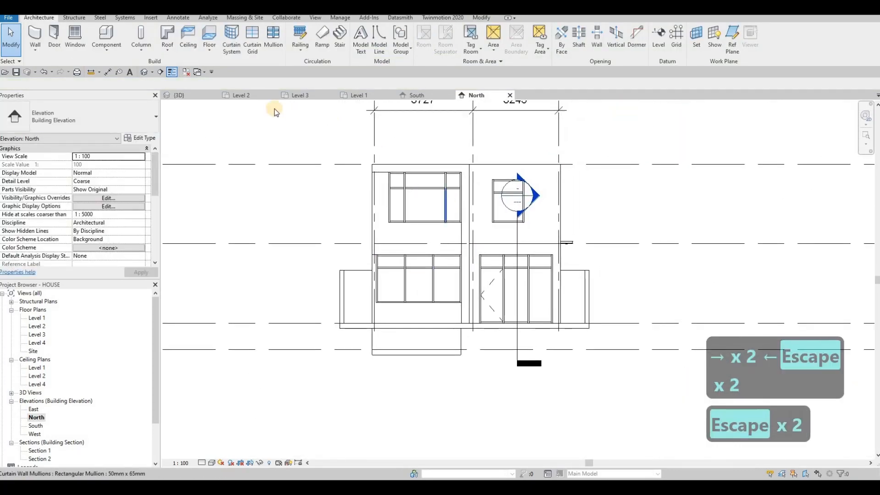
Step: In the 3D view, create similar pot lights from the front soffit's fixture and place two on the rear frame's soffit above the upper window
left_click(179, 95)
key("Escape")
middle_click_drag(428, 248, 382, 178, "shift")
middle_click_drag(311, 192, 366, 164, "shift")
scroll(360, 154, "up", 6)
left_click(364, 160)
key("c")
key("s")
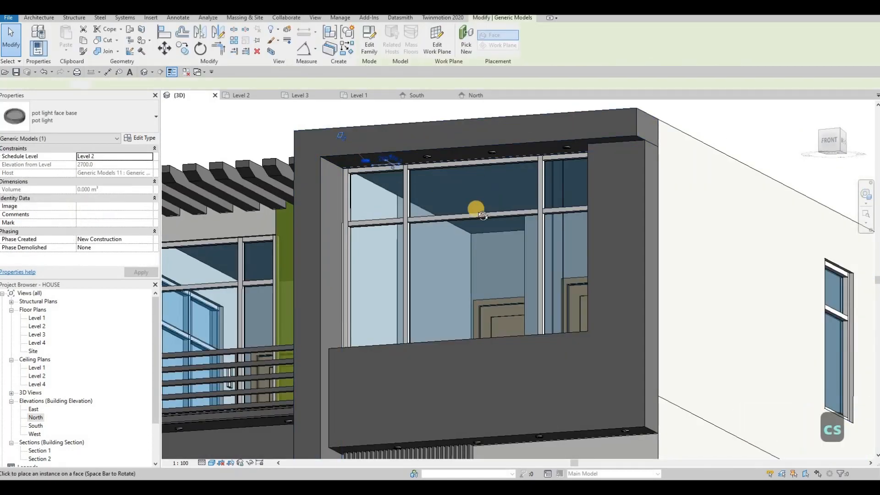
scroll(365, 160, "down", 3)
middle_click_drag(530, 254, 630, 243, "shift")
middle_click_drag(387, 285, 475, 185, "shift")
middle_click_drag(708, 112, 483, 165)
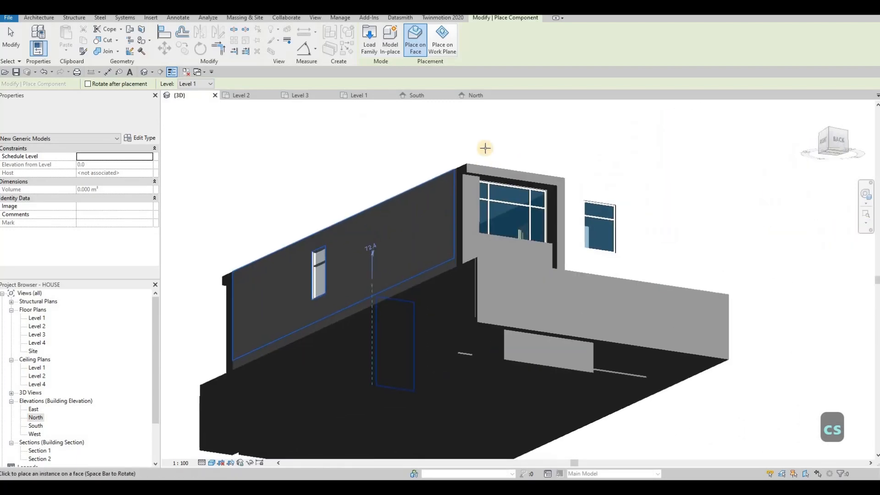
scroll(490, 169, "up", 3)
scroll(502, 160, "up", 4)
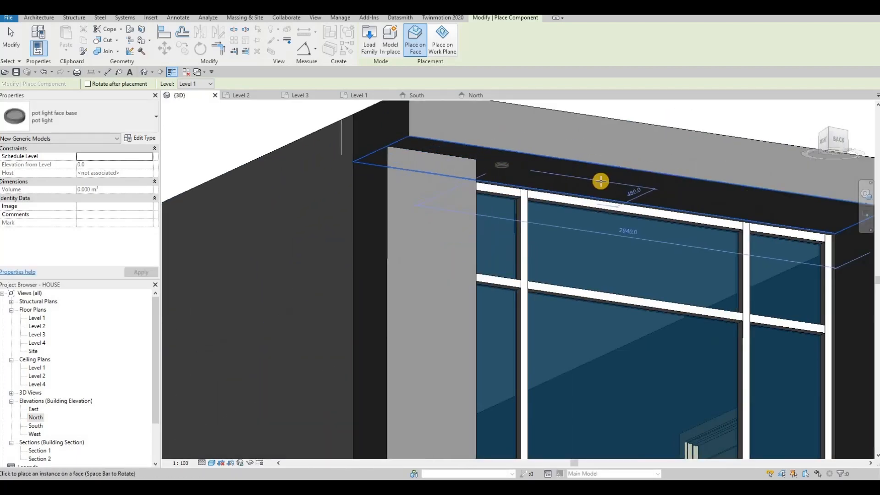
left_click(609, 185)
Step: Place another pot light on the underside of the rear L-shaped panel, above the lower window
scroll(531, 199, "down", 3)
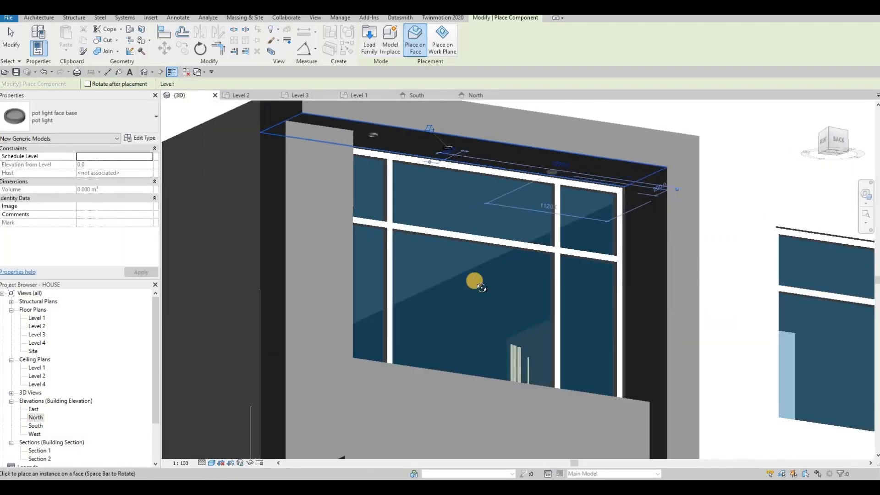
middle_click_drag(480, 367, 419, 388, "shift")
middle_click_drag(420, 387, 431, 228)
scroll(425, 260, "up", 5)
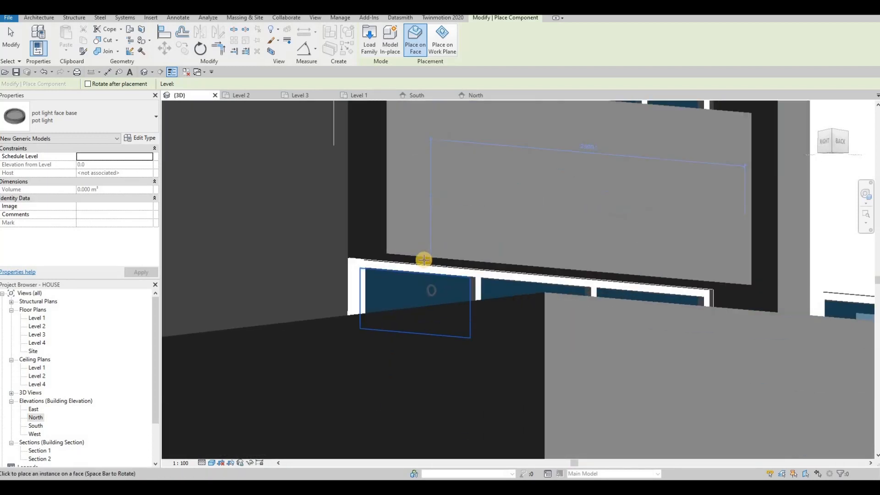
left_click(425, 257)
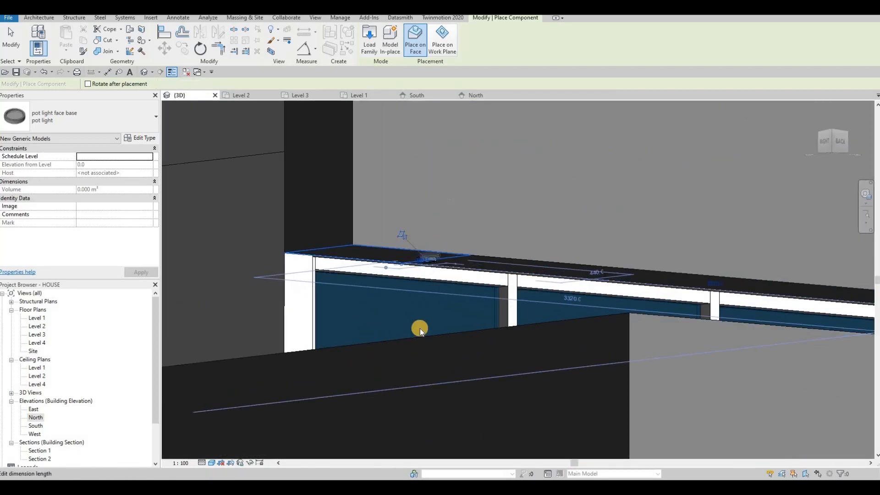
scroll(457, 135, "down", 3)
key("Escape")
Step: Delete the second pot light from the soffit above the upper rear window
middle_click_drag(457, 135, 409, 417)
scroll(411, 408, "down", 2)
middle_click_drag(461, 190, 452, 249)
key("Escape")
scroll(466, 174, "up", 2)
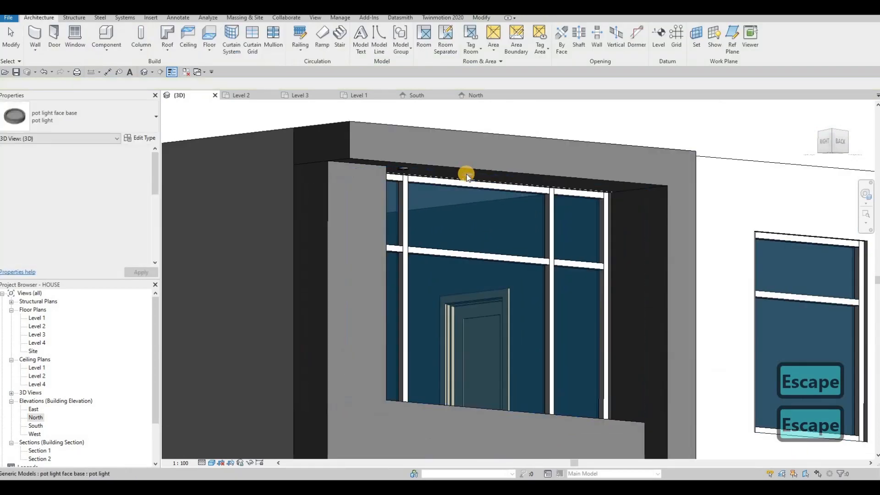
left_click(466, 174)
key("Delete")
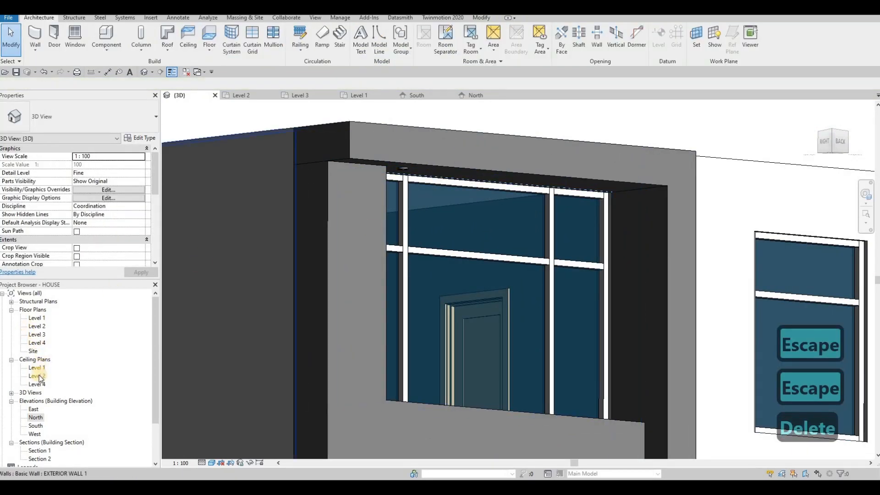
Step: Open the Level 1 ceiling plan and check the spacing of the pot lights on the front soffit
double_click(37, 367)
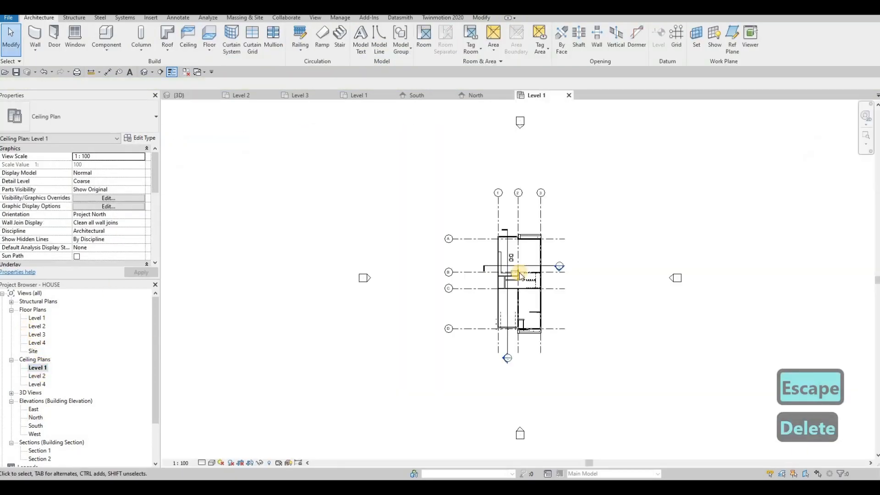
scroll(516, 284, "up", 5)
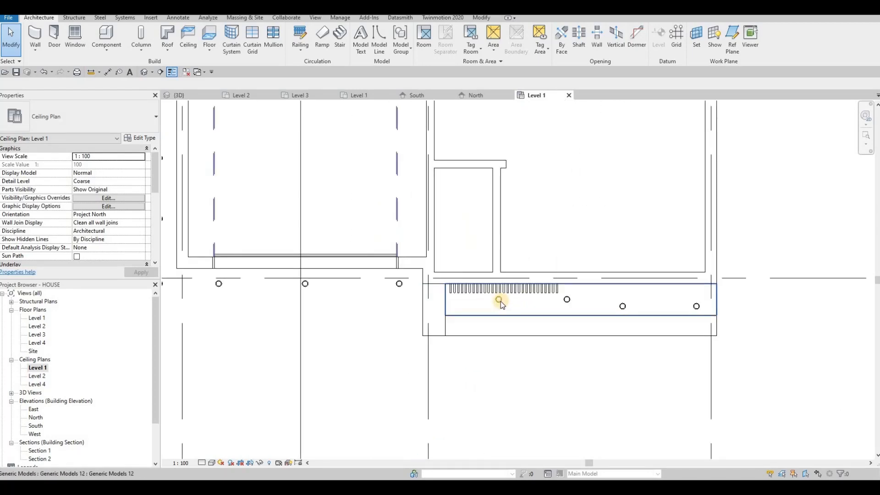
key("Escape")
left_click(500, 302)
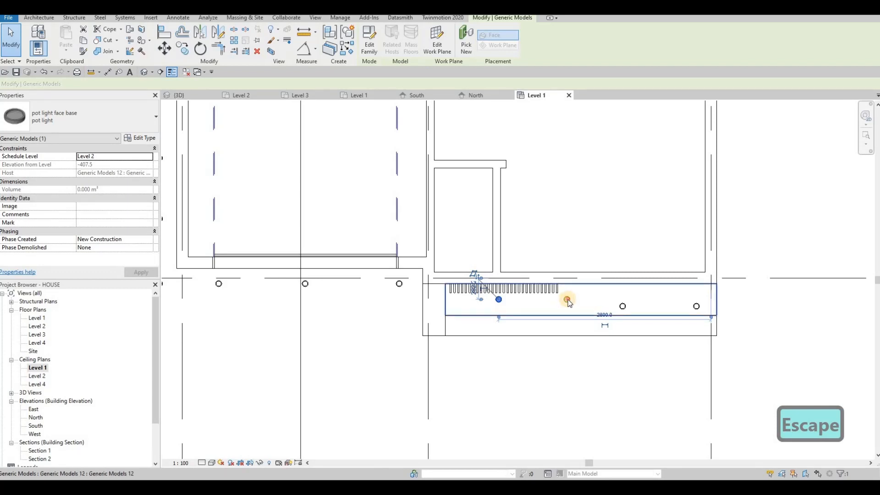
left_click(565, 299)
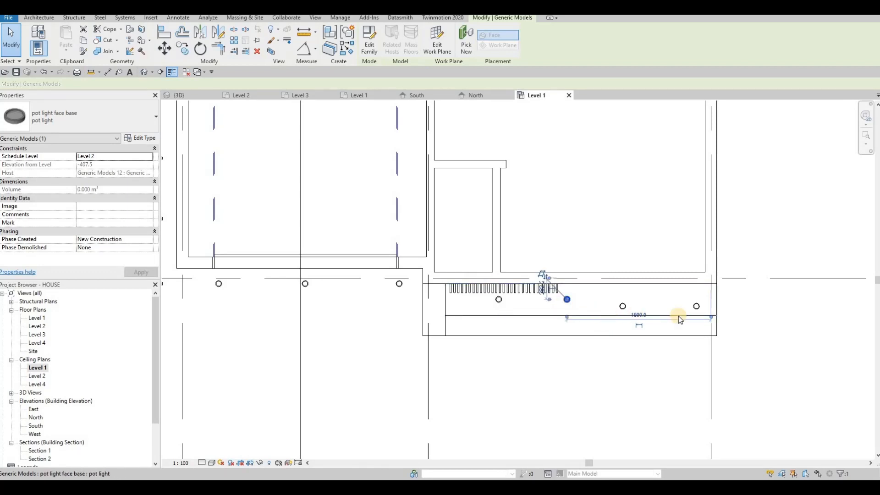
key("Escape")
left_click(696, 306)
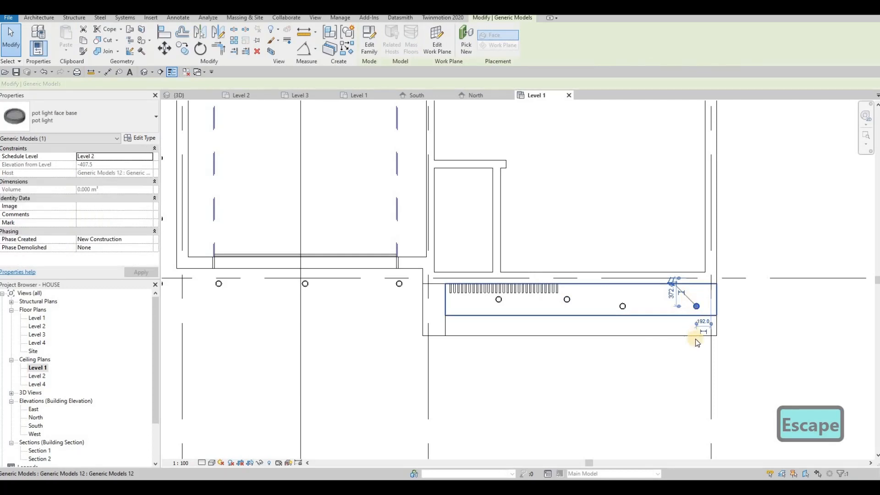
scroll(697, 334, "up", 2)
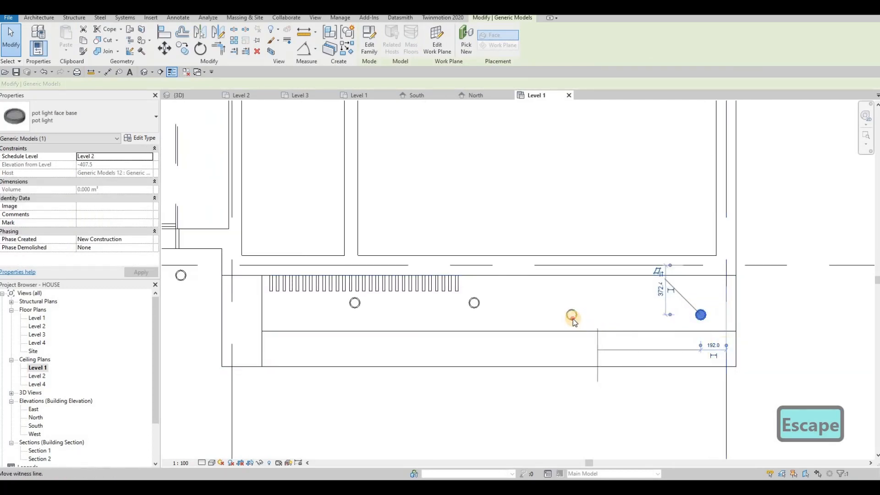
key("Escape")
key("Escape")
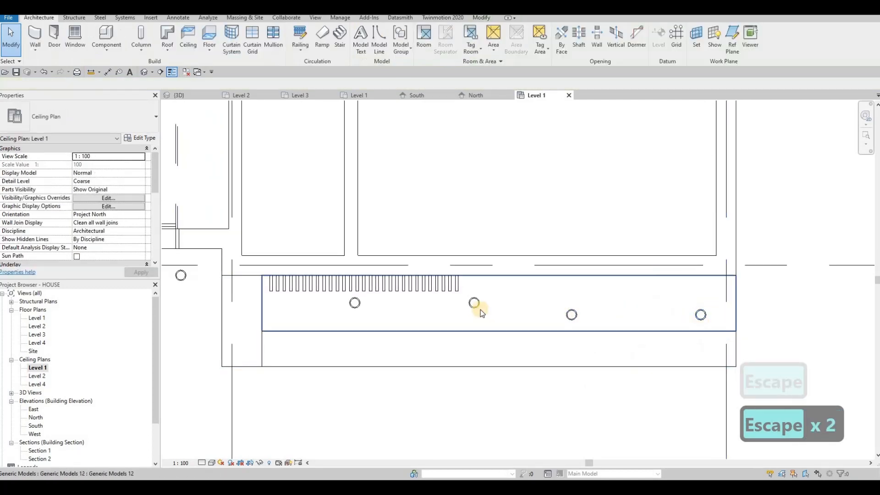
Step: Delete the two left pot lights from the front soffit below the slatted screen
left_click(478, 310)
key("Delete")
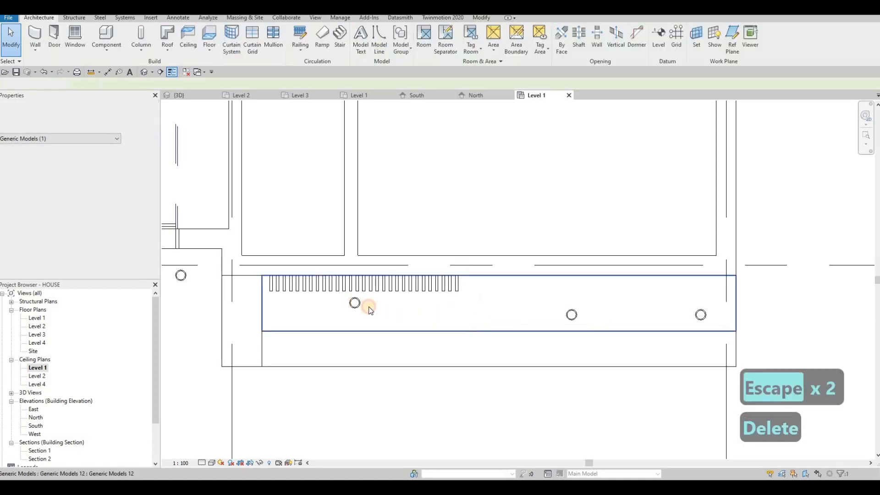
key("Delete")
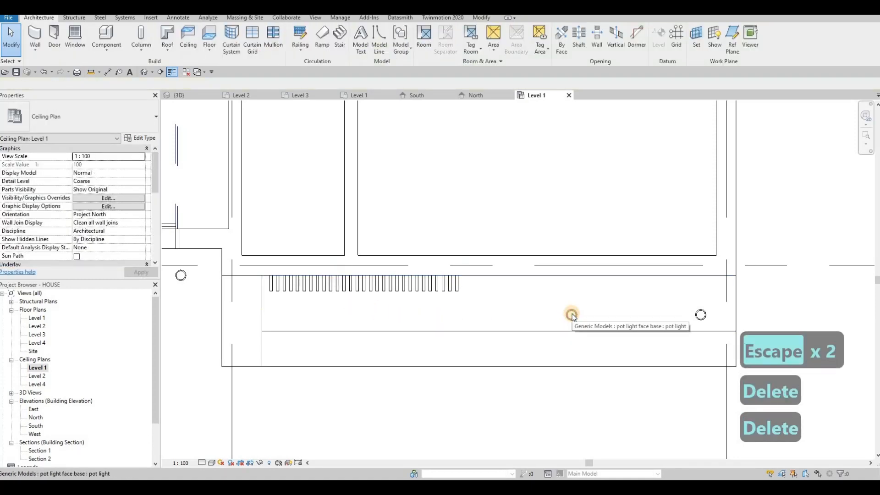
Step: Set the distance between the two remaining front soffit pot lights to 1000 mm by moving the right one
left_click(572, 315)
key("Escape")
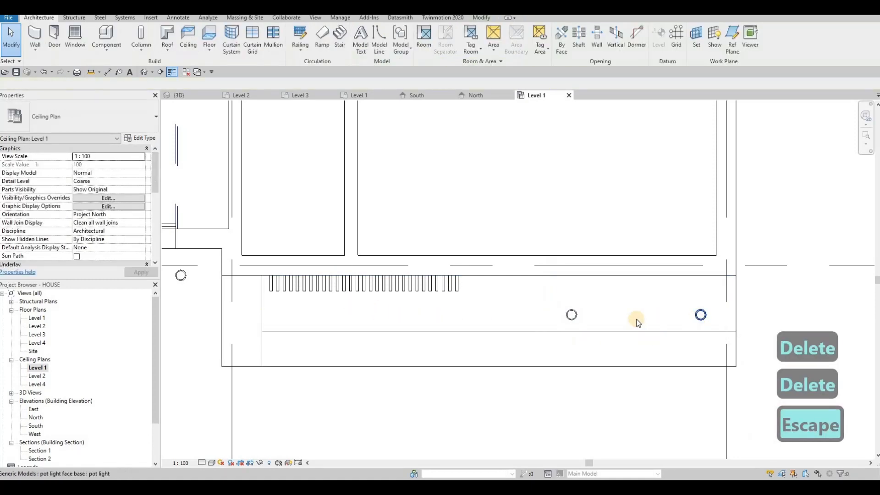
left_click(638, 322)
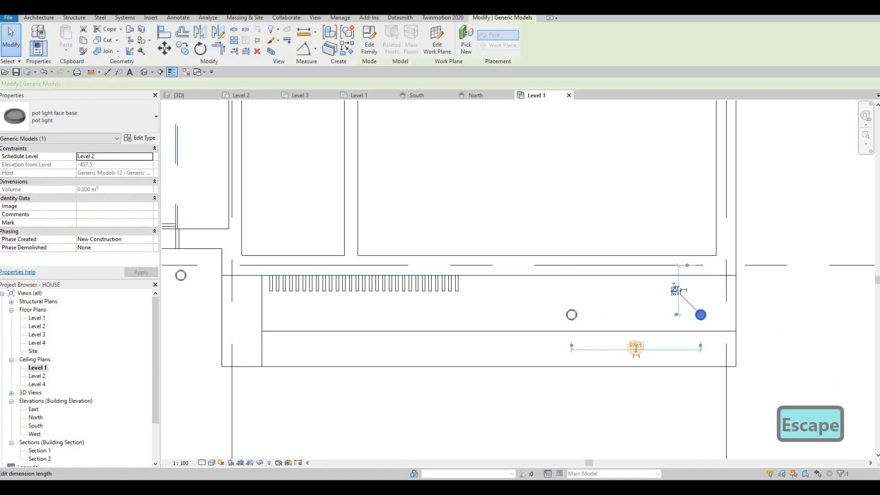
type("100")
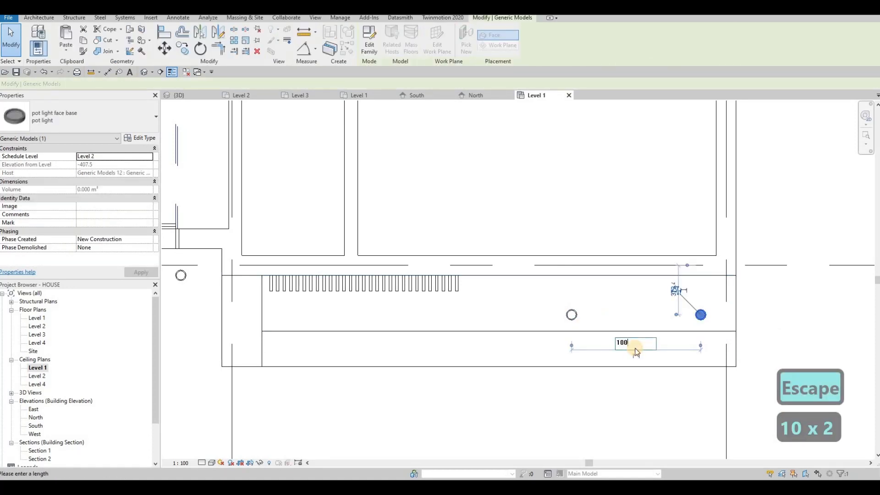
type("0")
key("Return")
key("Escape")
key("Escape")
key("Escape")
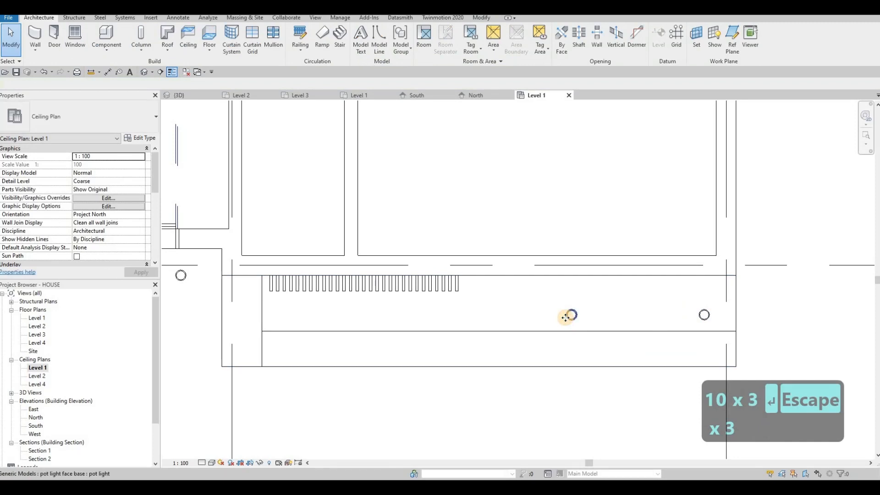
Step: Copy the left remaining front pot light twice toward the left end of the soffit at 1000 mm intervals
left_click(566, 316)
key("c")
key("o")
scroll(566, 317, "up", 2)
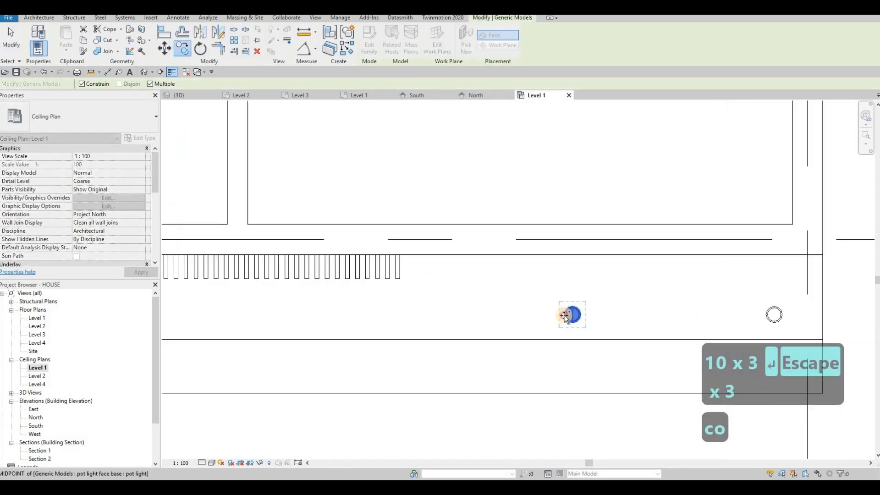
scroll(566, 316, "up", 1)
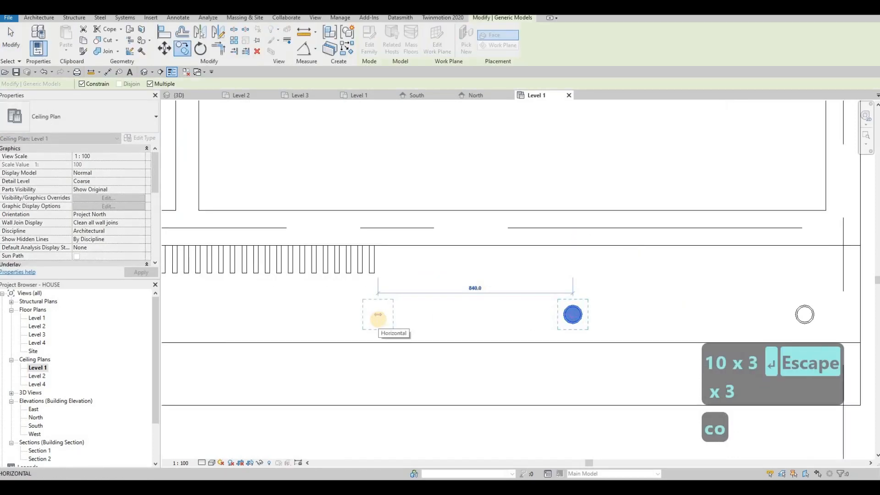
type("1000")
key("Return")
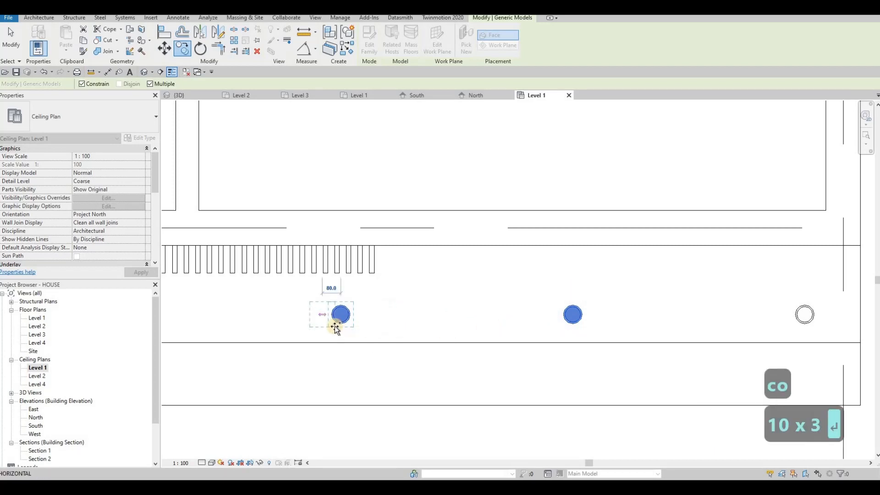
middle_click_drag(335, 326, 511, 321)
type("10100")
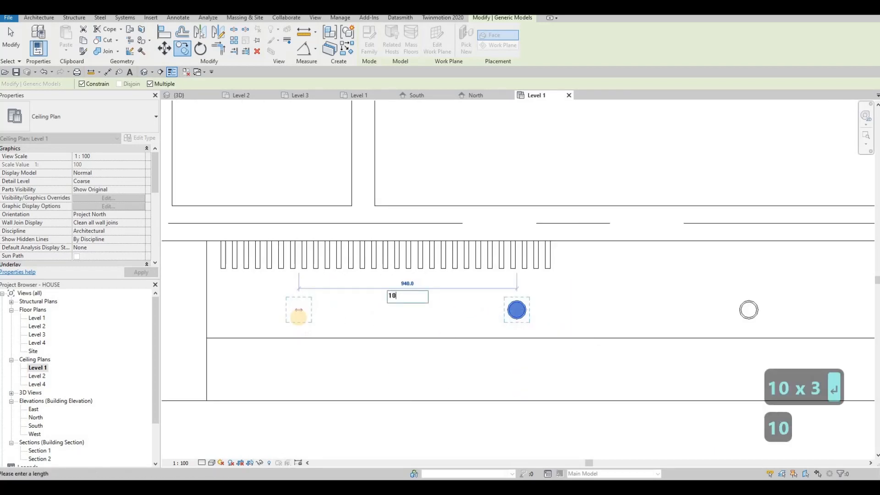
key("BackSpace")
key("BackSpace")
key("BackSpace")
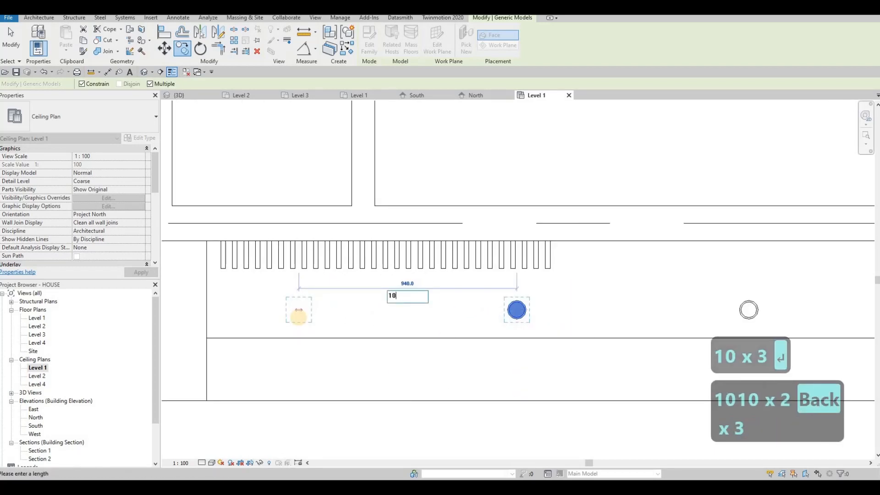
type("00")
key("Return")
key("Escape")
key("Escape")
key("Escape")
Step: Nudge the rear soffit's pot light toward the soffit's right end and slightly closer to the window, about 285 mm from grid A
scroll(459, 304, "down", 8)
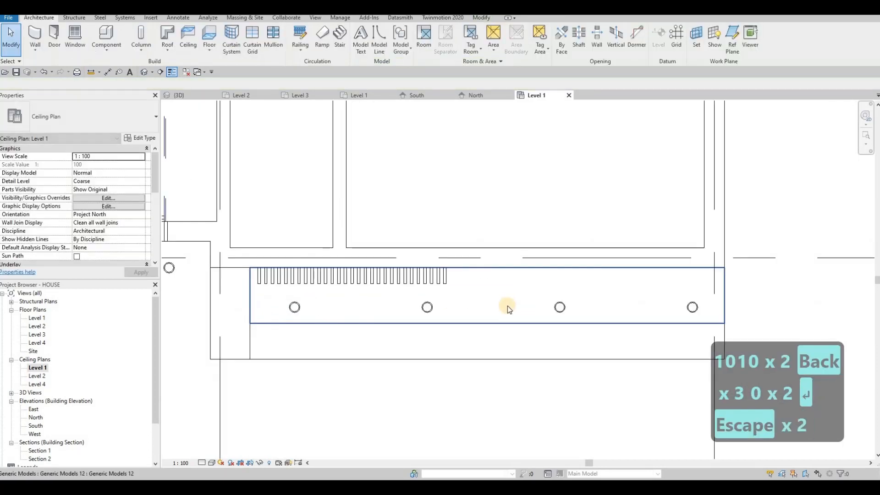
middle_click_drag(522, 313, 588, 323)
middle_click_drag(438, 300, 522, 327)
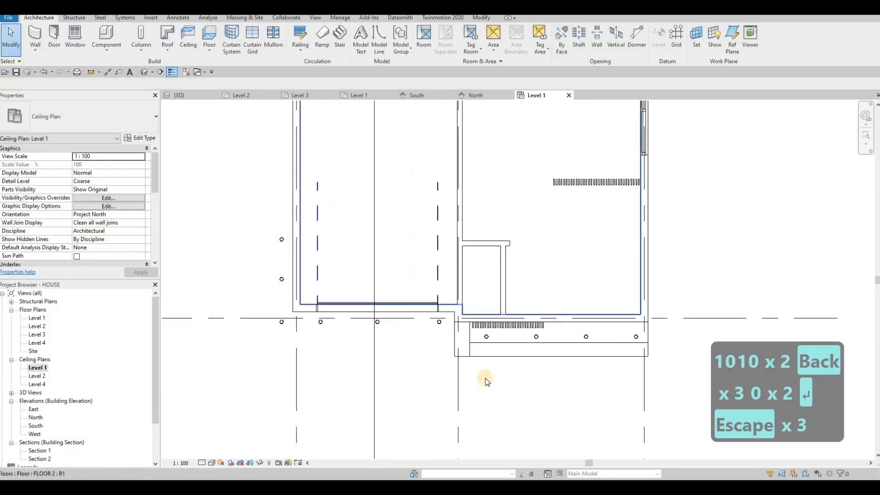
scroll(487, 300, "down", 3)
middle_click_drag(487, 302, 463, 449)
scroll(491, 257, "down", 2)
middle_click_drag(490, 254, 483, 374)
middle_click_drag(525, 126, 529, 196)
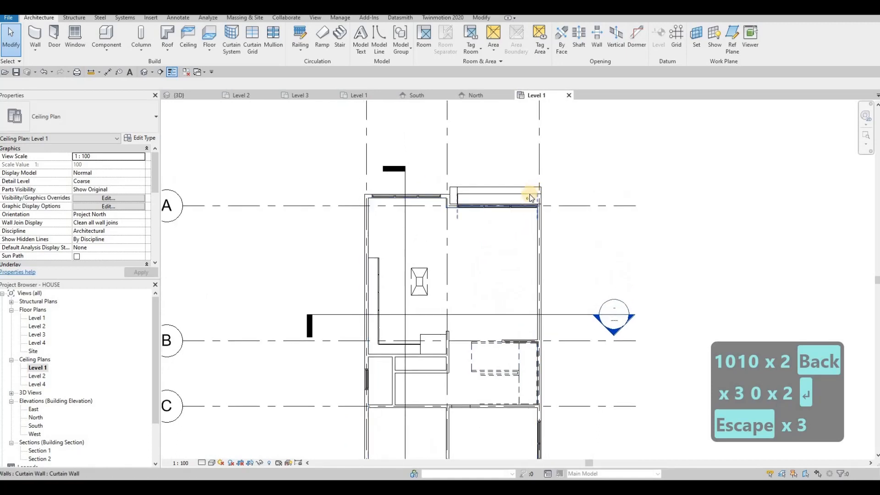
scroll(529, 197, "up", 5)
left_click(528, 200)
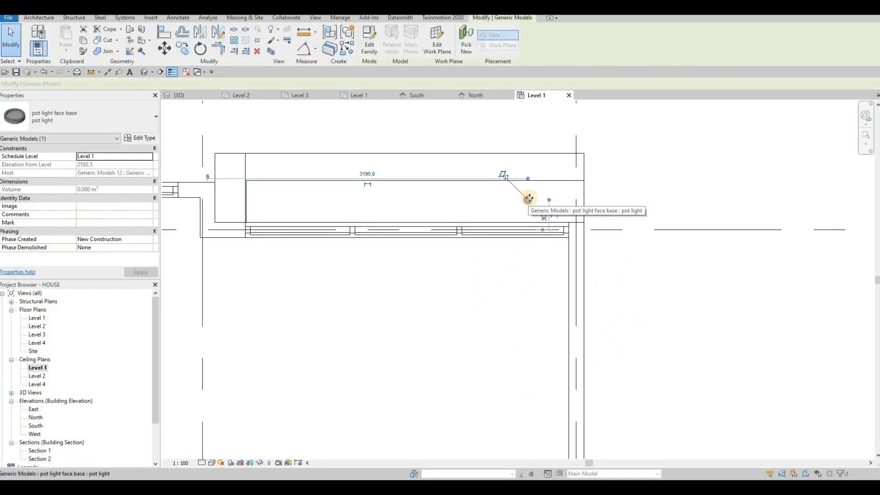
key("Right")
key("Right")
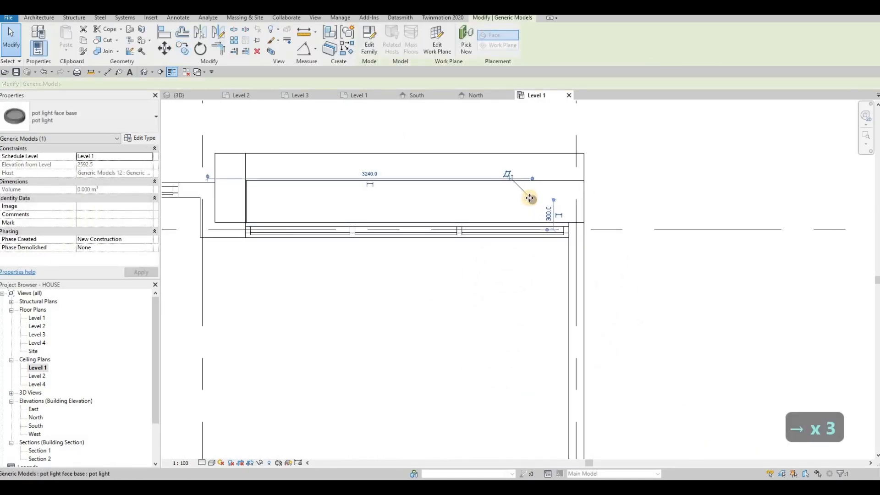
key("Down")
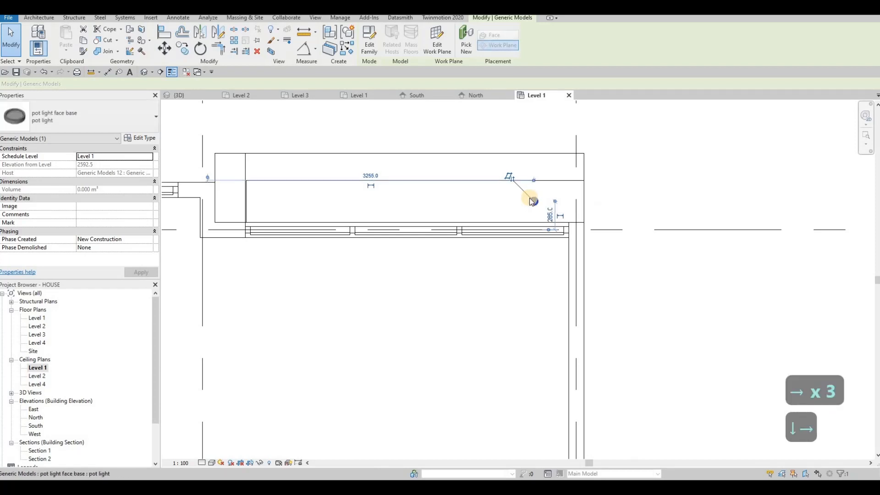
key("Right")
key("Right")
key("Right")
Step: Copy the rear soffit's pot light three times to the left, spaced 1000 mm apart
key("c")
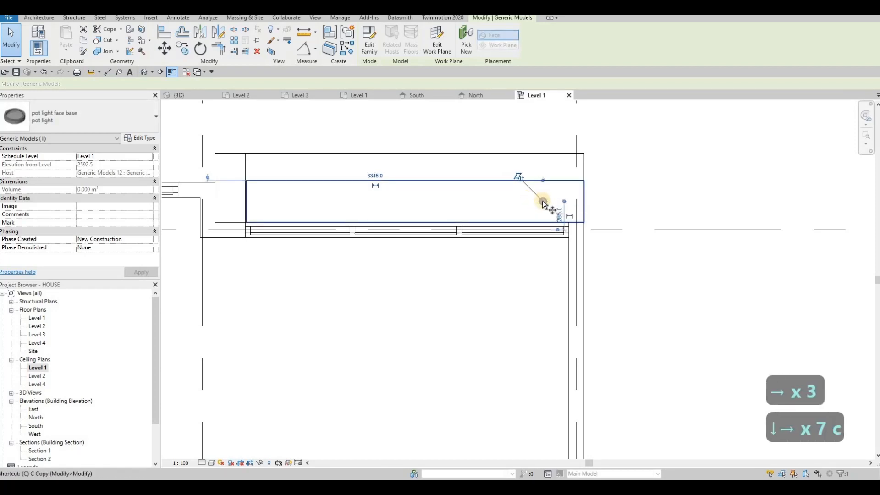
key("o")
left_click(542, 200)
scroll(543, 199, "up", 2)
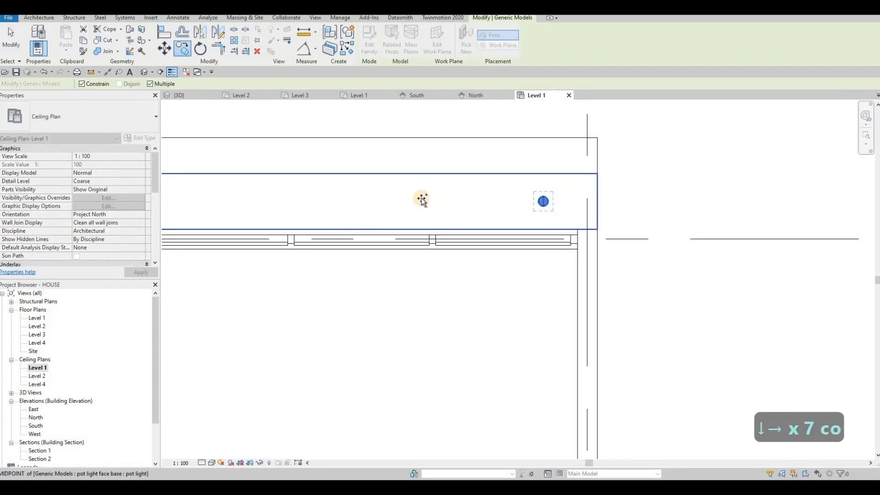
type("1000")
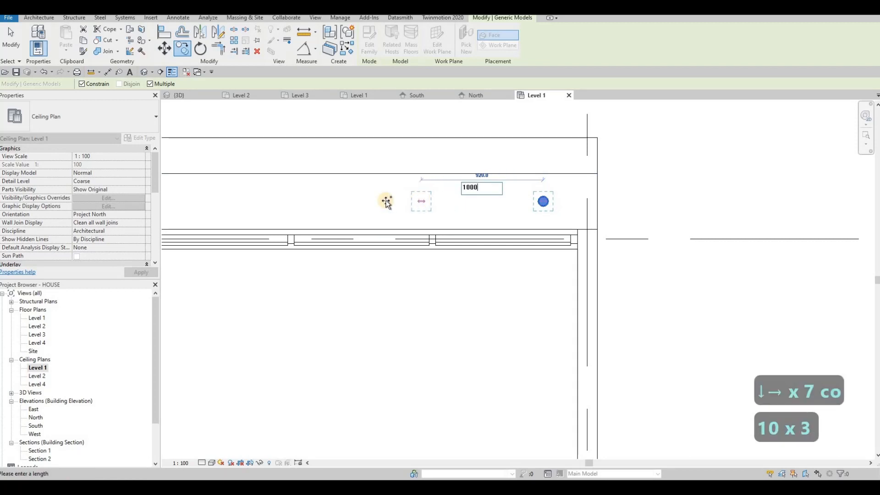
key("Return")
scroll(454, 194, "up", 2)
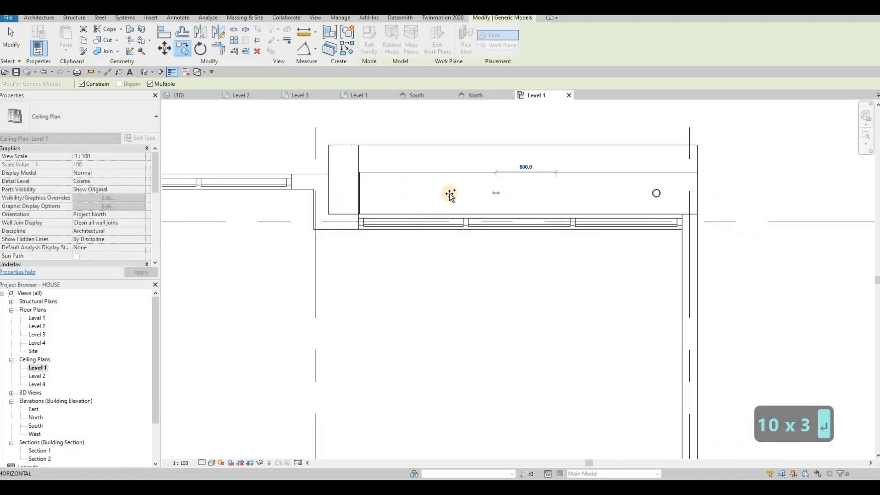
type("10")
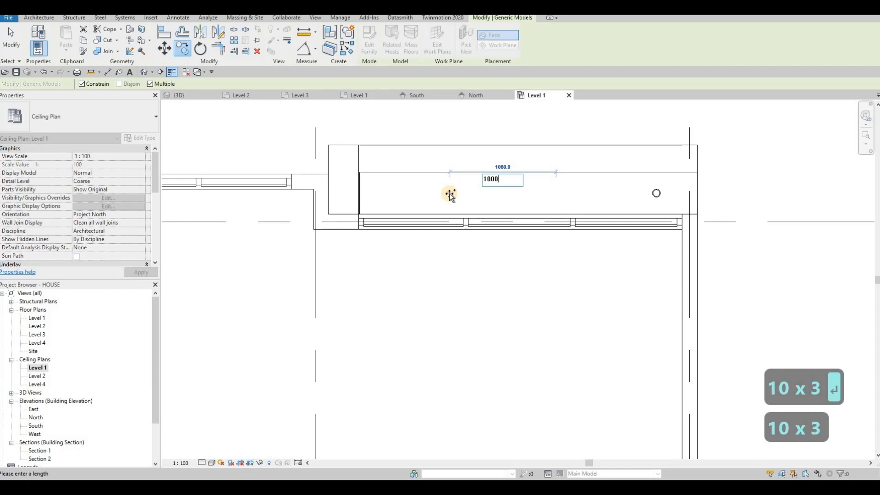
type("00")
key("Return")
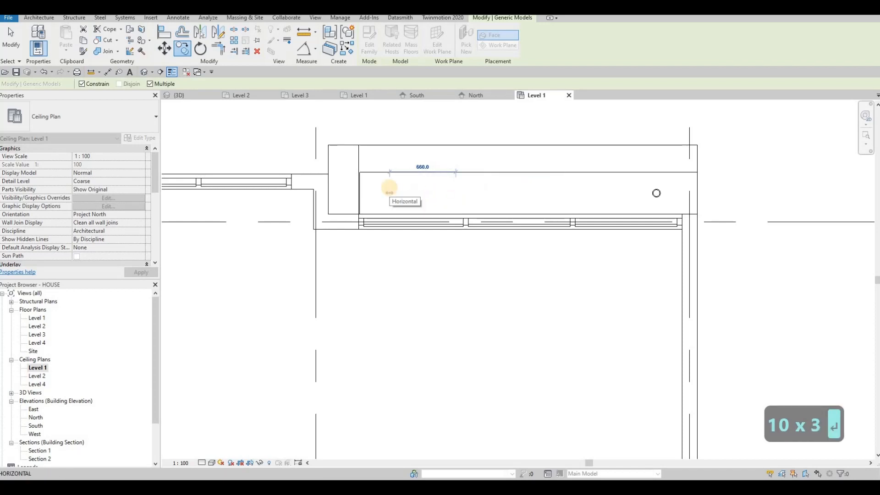
type("1000")
key("Return")
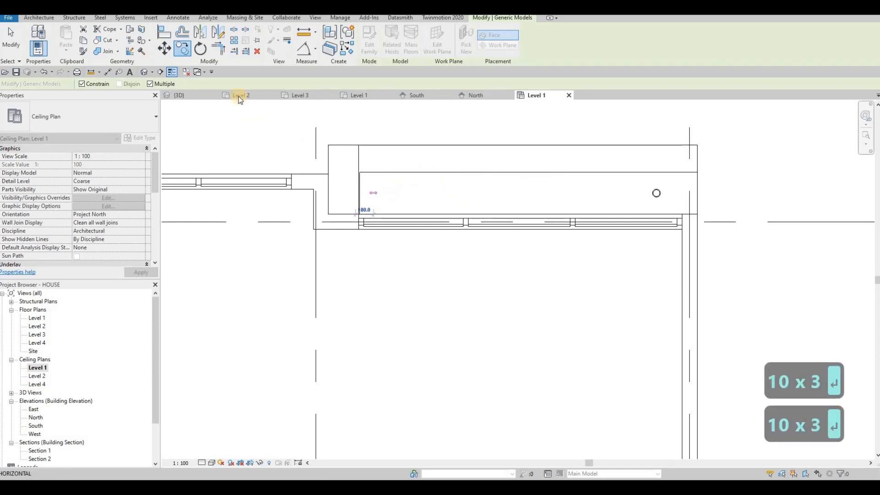
key("Escape")
key("Escape")
key("Escape")
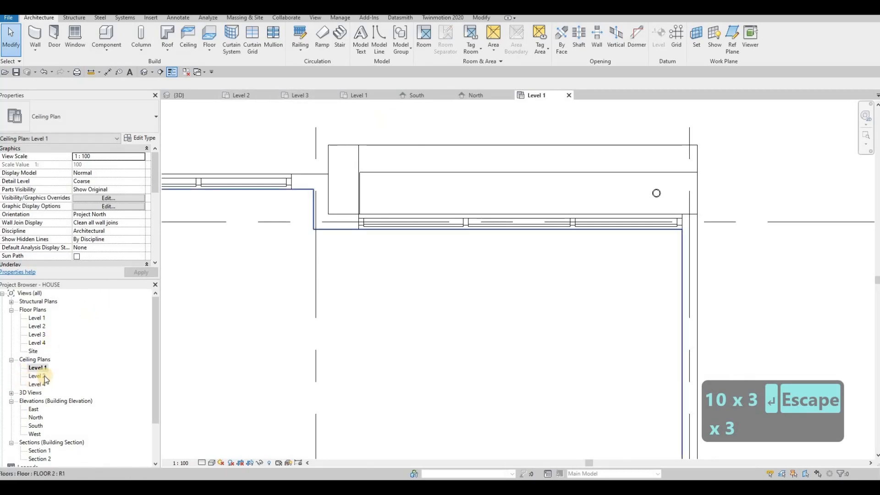
Step: Open the Level 2 ceiling plan and check the spacing of the front soffit's pot lights
double_click(37, 376)
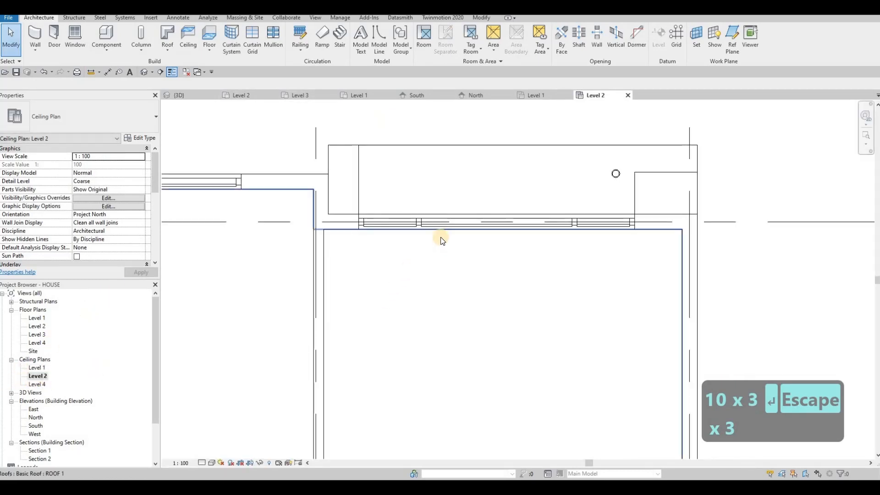
scroll(469, 227, "down", 4)
scroll(514, 126, "down", 4)
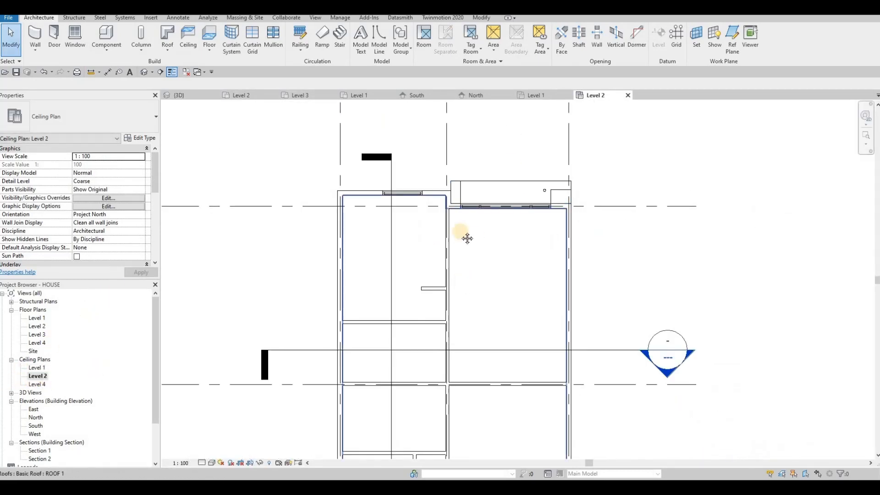
middle_click_drag(464, 234, 473, 112)
scroll(473, 112, "down", 2)
middle_click_drag(516, 322, 515, 195)
scroll(521, 342, "up", 5)
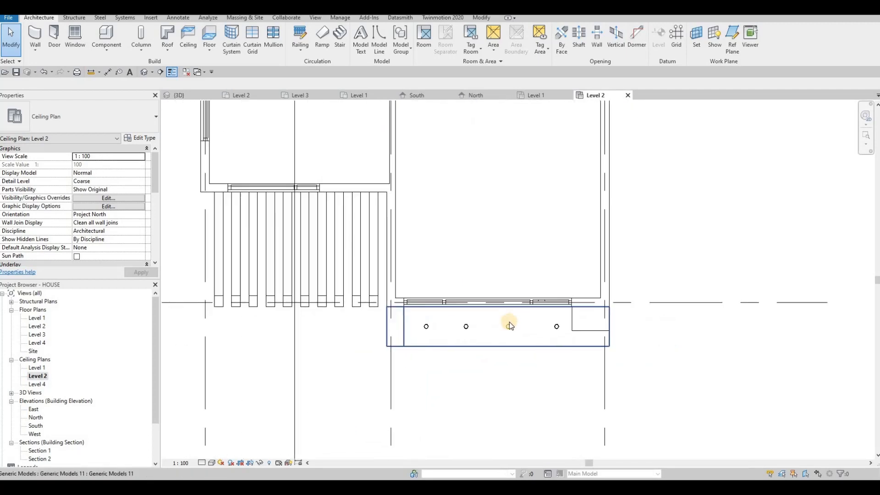
left_click(511, 323)
scroll(670, 352, "up", 2)
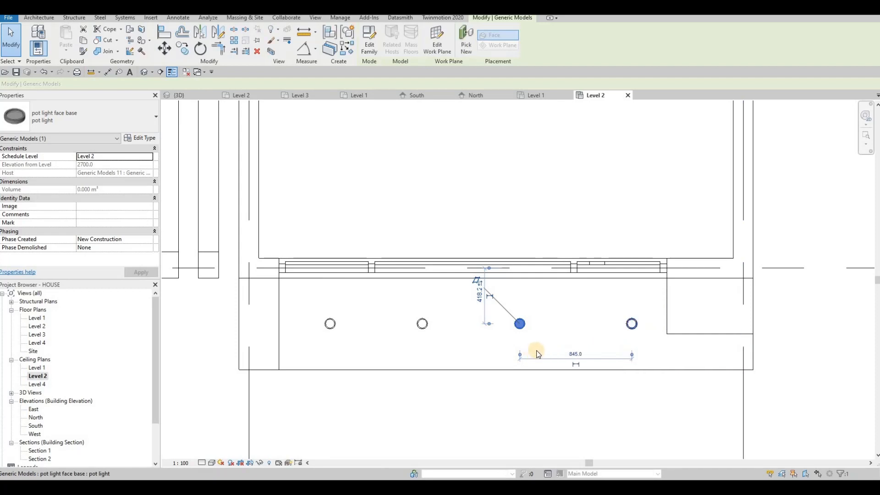
key("Escape")
scroll(483, 264, "down", 6)
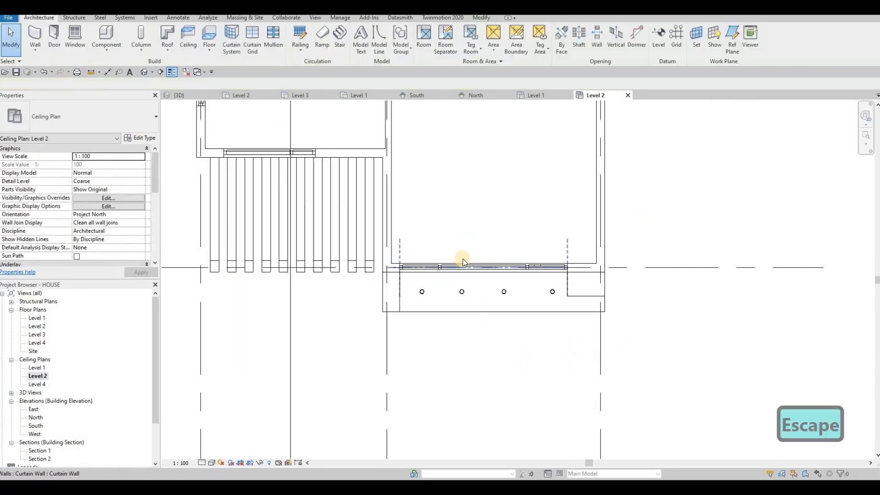
Step: Nudge the rear upper soffit's pot light slightly right and closer to the window, about 380 mm from the grid line
scroll(468, 239, "down", 1)
middle_click_drag(469, 229, 462, 308)
scroll(462, 302, "down", 4)
middle_click_drag(465, 256, 466, 356)
scroll(475, 193, "down", 1)
middle_click_drag(477, 161, 480, 213)
scroll(493, 243, "up", 5)
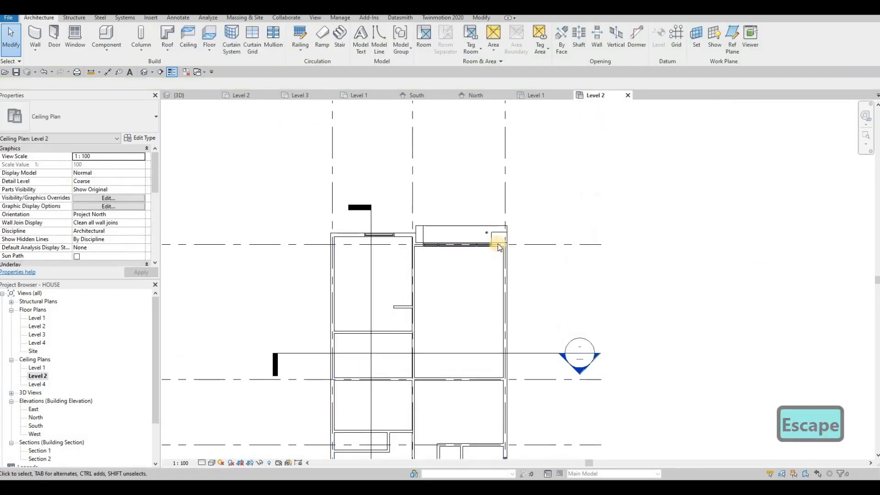
left_click(494, 246)
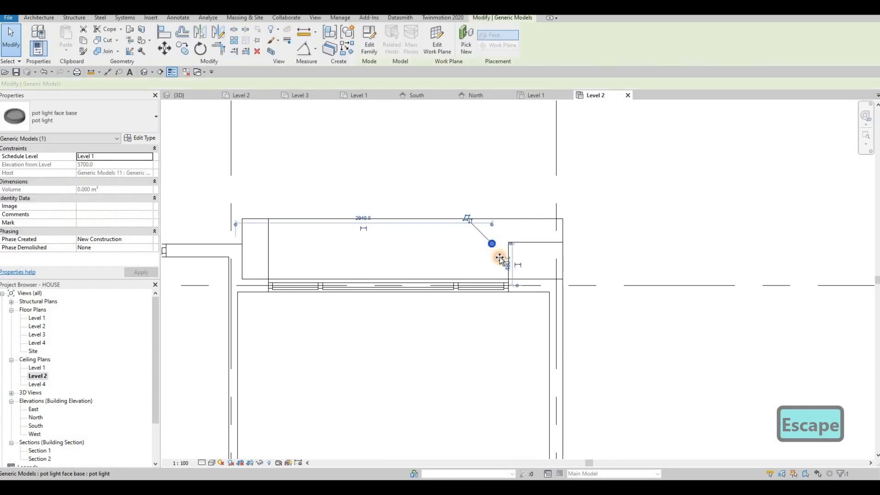
left_click_drag(499, 256, 495, 265)
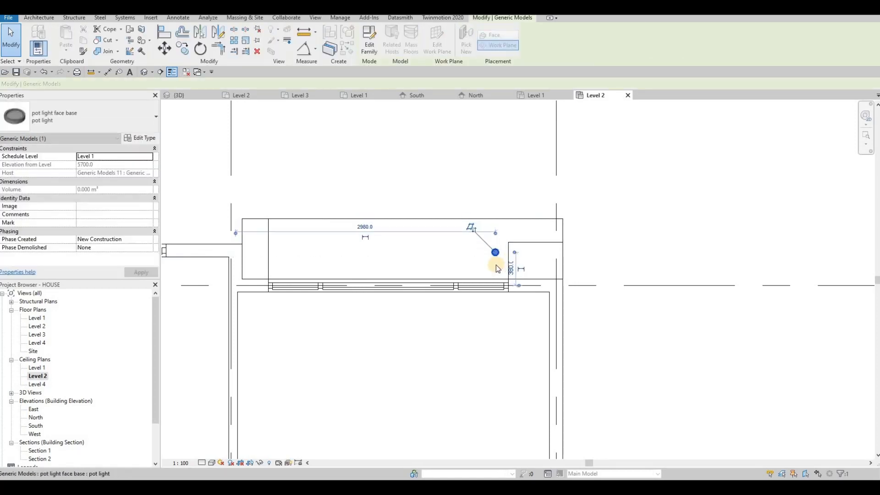
Step: Copy the rear upper soffit's pot light three times to the left at 845 mm intervals
key("c")
key("o")
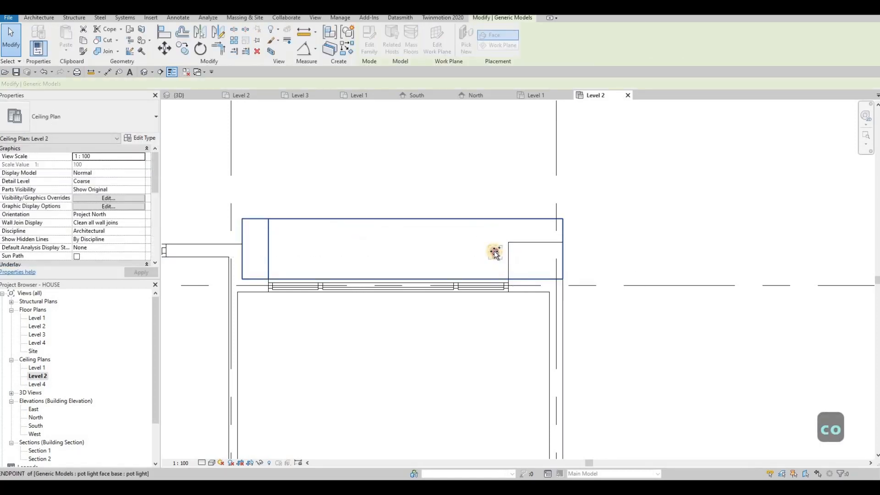
left_click(495, 253)
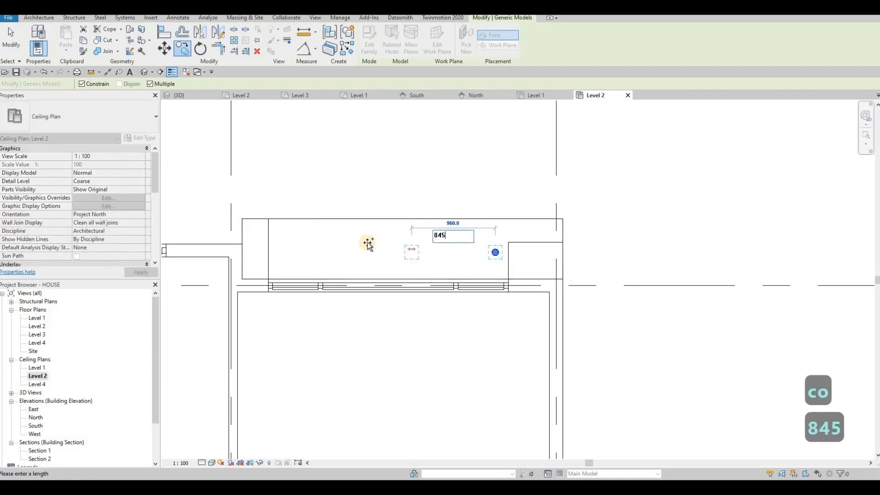
type("845")
key("Return")
type("845")
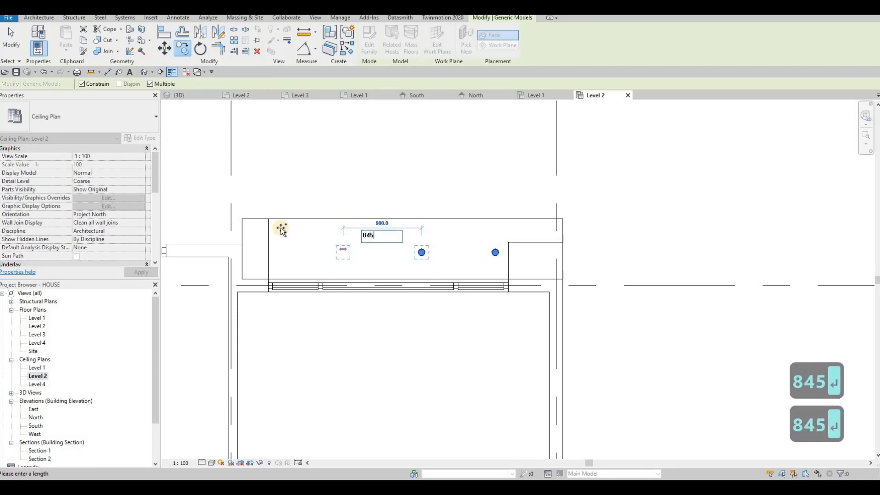
key("Return")
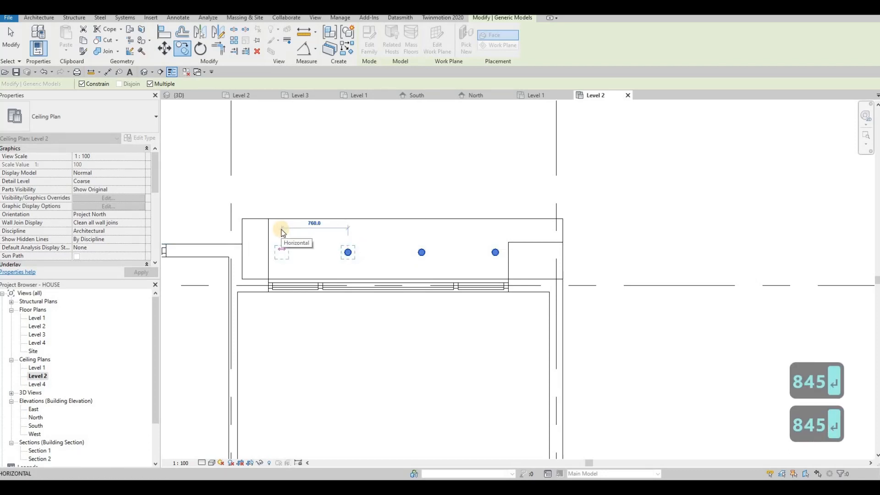
type("845")
key("Return")
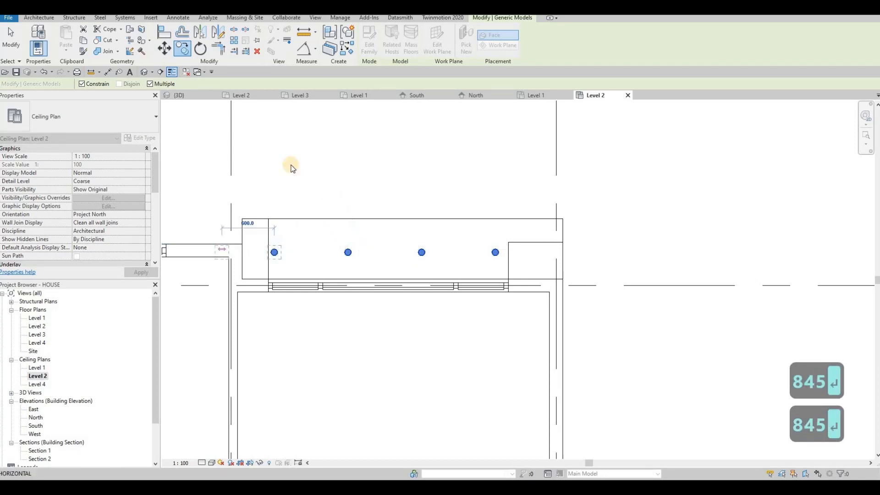
key("Escape")
key("Escape")
key("Escape")
Step: In the 3D view, delete the bottom mullion beneath the single glass door of the rear dining area's curtain wall
left_click(180, 95)
key("Escape")
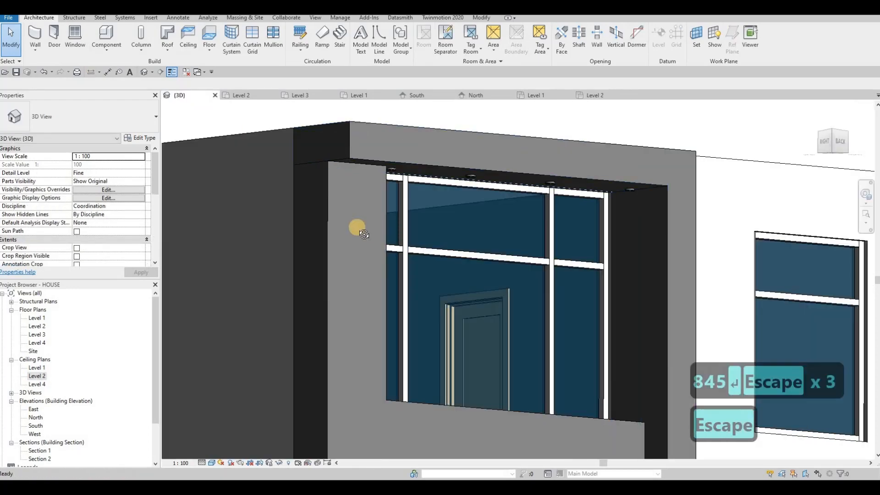
middle_click_drag(364, 235, 515, 334, "shift")
key("Escape")
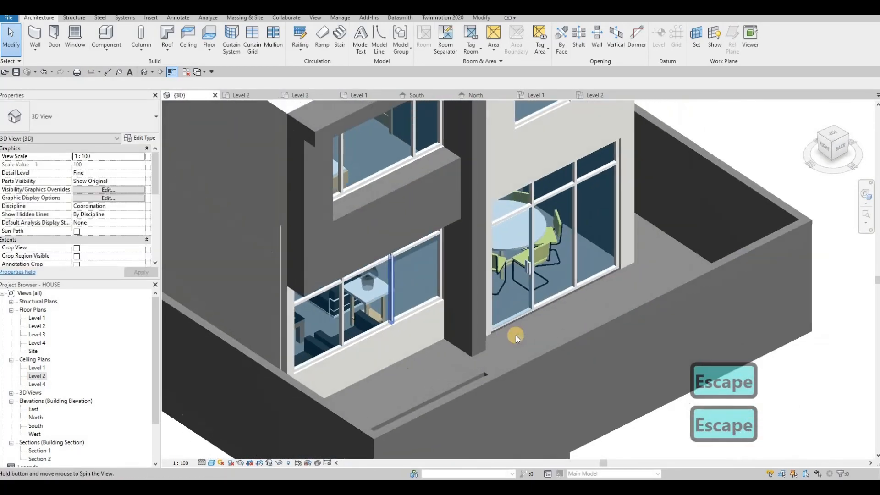
scroll(515, 311, "up", 3)
key("Tab")
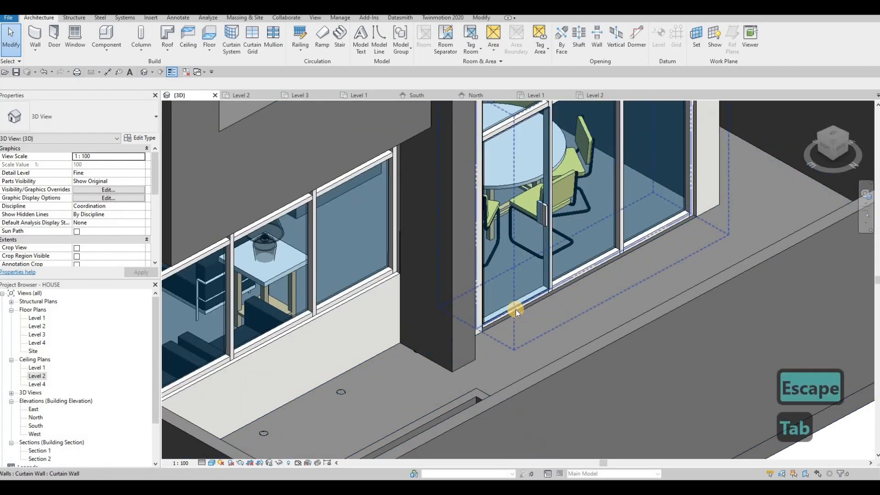
key("Tab")
left_click(516, 309)
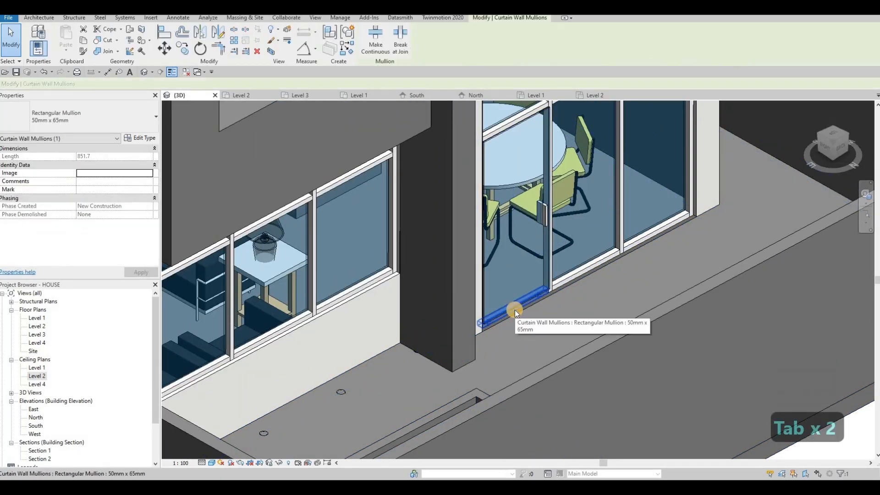
key("Delete")
Step: Delete the two stray pot lights lying on the rear terrace floor below the ground-floor window
scroll(526, 282, "down", 5)
middle_click_drag(527, 281, 488, 314, "shift")
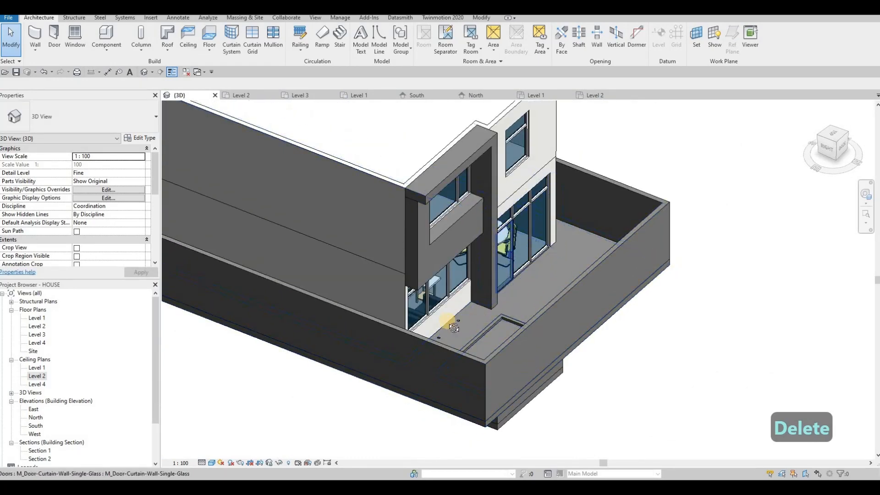
middle_click_drag(444, 333, 480, 315, "shift")
scroll(480, 315, "up", 3)
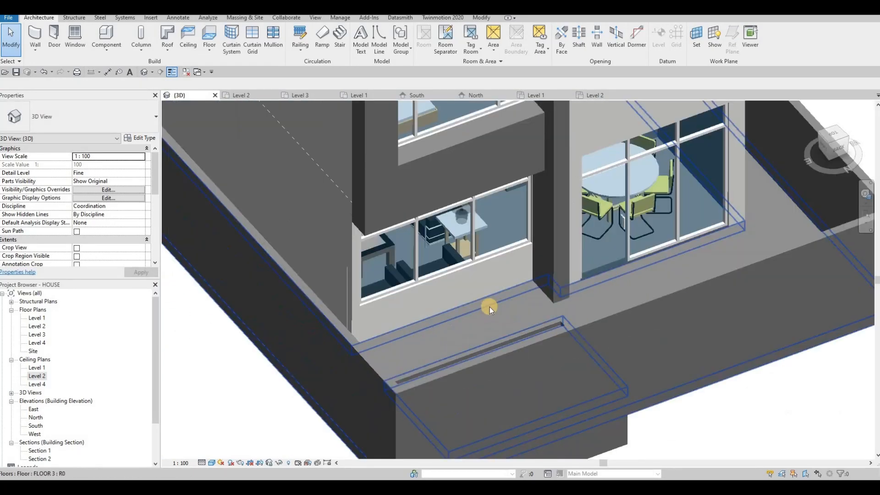
left_click(433, 324)
left_click(432, 323, "ctrl")
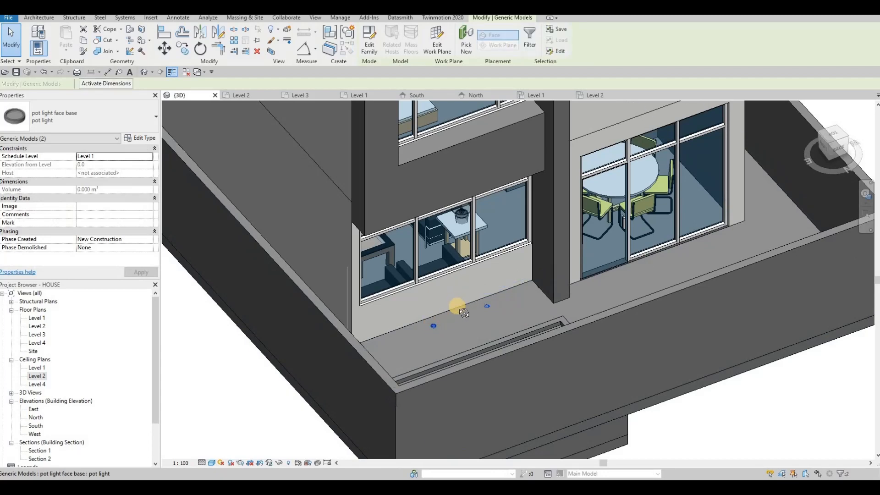
middle_click_drag(458, 307, 455, 320, "shift")
scroll(454, 320, "up", 3)
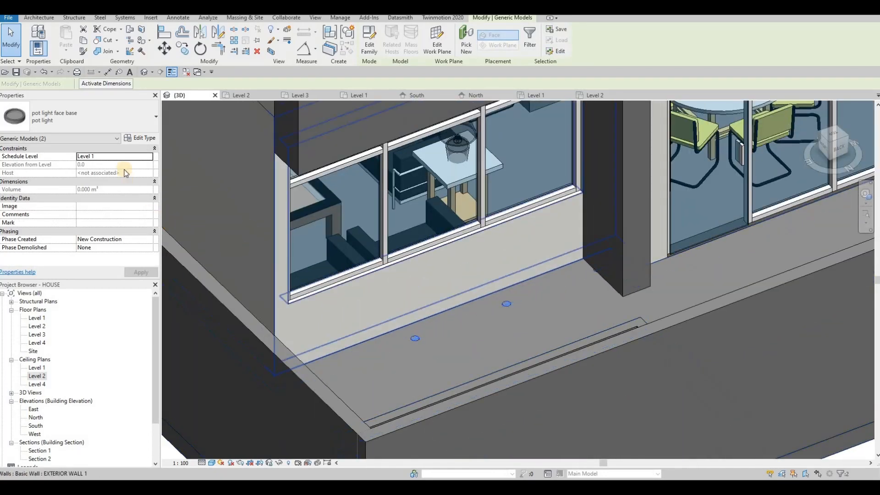
left_click(148, 157)
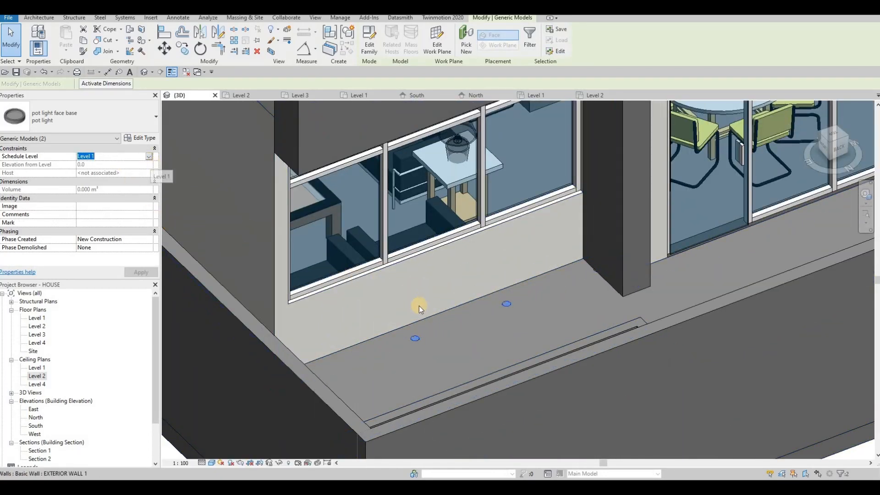
key("Escape")
left_click(414, 339)
left_click(506, 302, "ctrl")
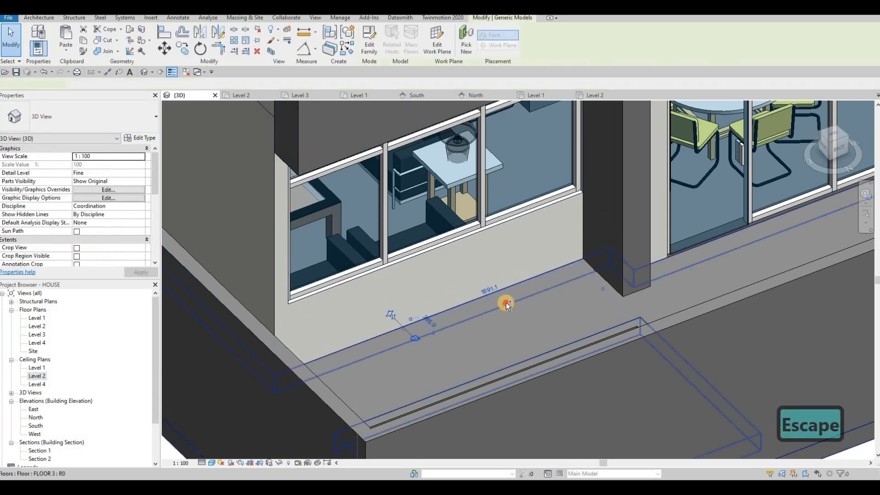
key("Delete")
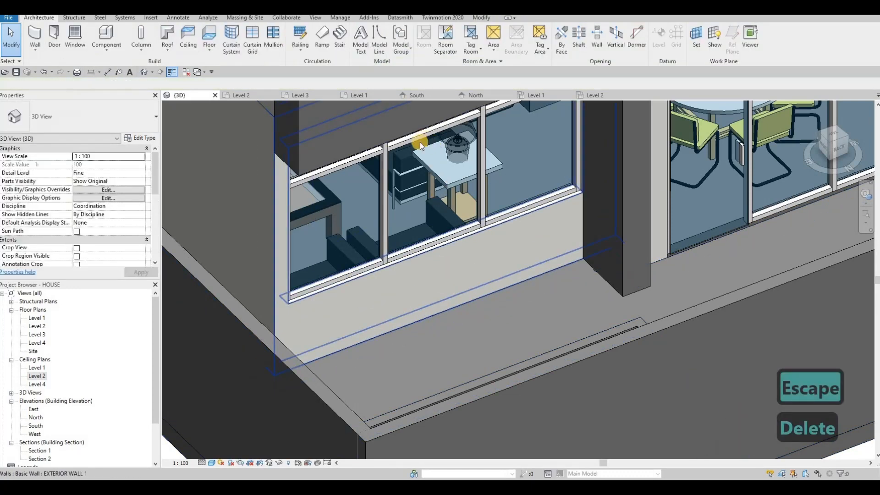
Step: Locate the pot light under the rear ground-floor soffit in 3D and open the Level 1 ceiling plan at that light
middle_click_drag(420, 142, 292, 206, "shift")
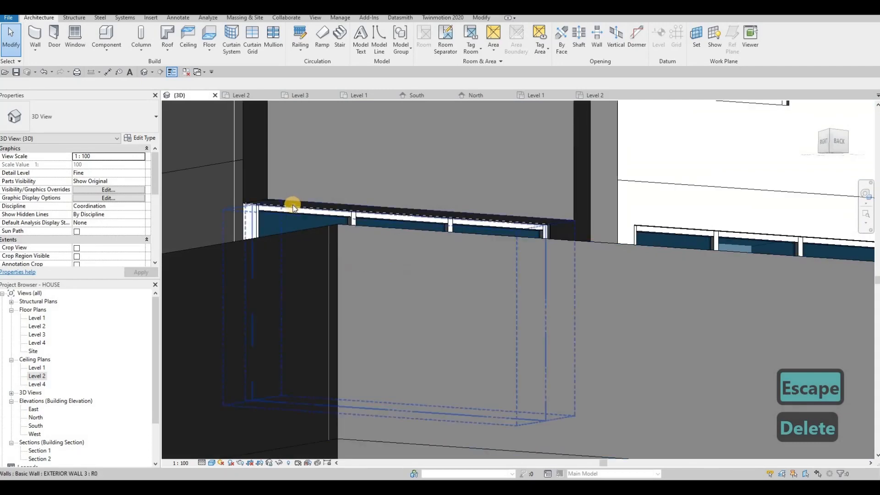
middle_click_drag(404, 428, 291, 145, "shift")
left_click(293, 145)
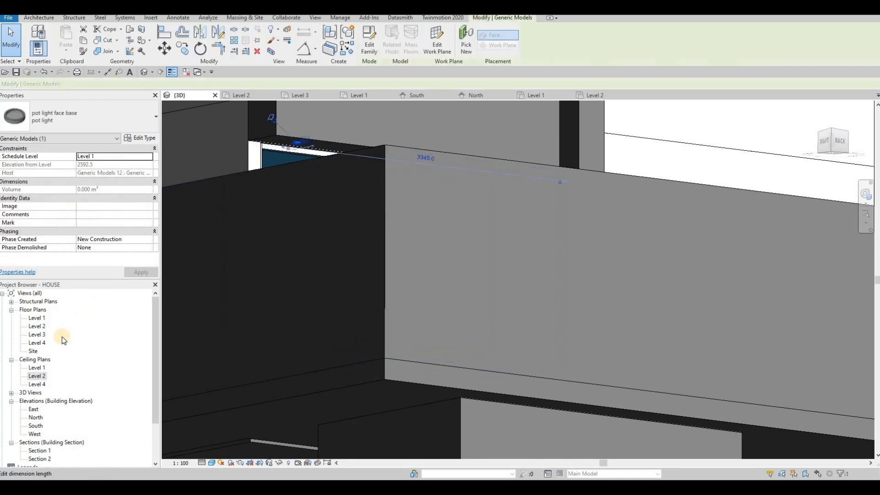
double_click(34, 377)
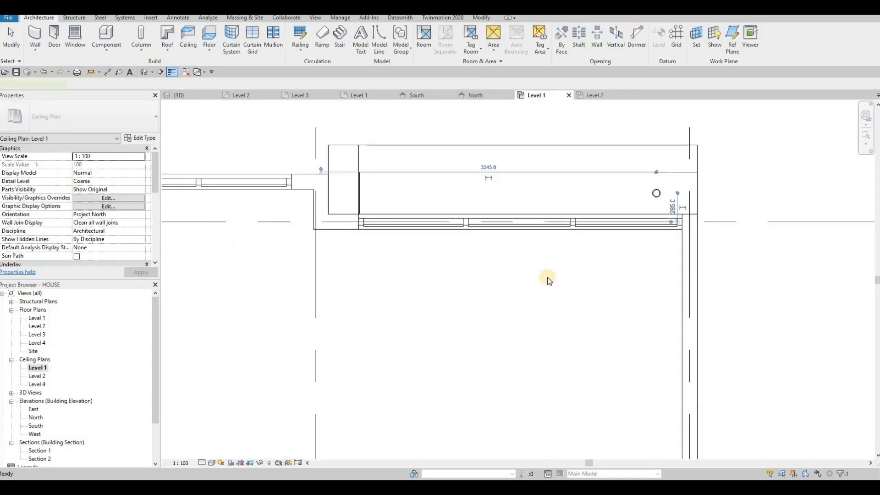
middle_click_drag(662, 189, 634, 283)
scroll(634, 286, "up", 1)
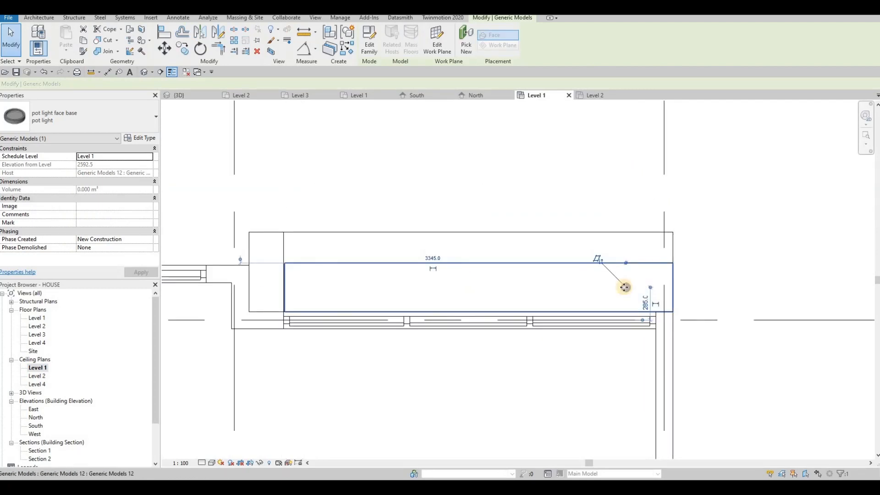
key("Escape")
key("Escape")
Step: Try to copy the rear ground-floor soffit's pot light 1000 mm to the left, and undo the copy
left_click(626, 287)
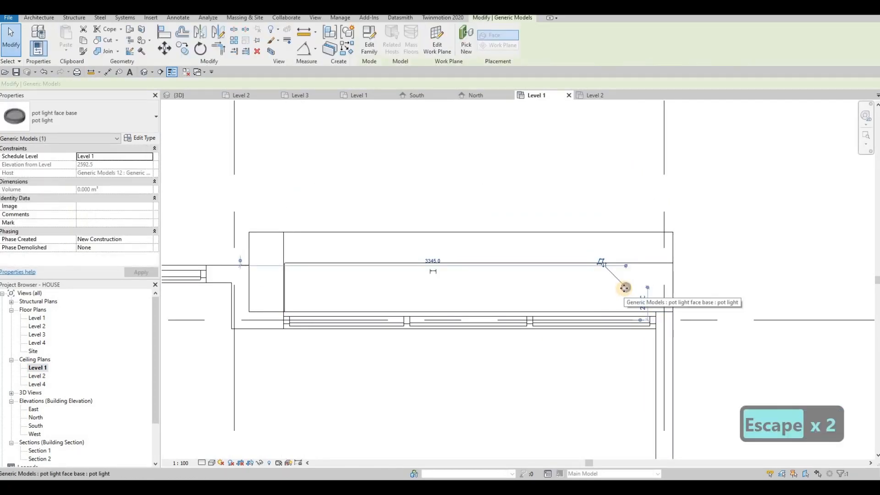
key("c")
key("o")
scroll(626, 287, "up", 2)
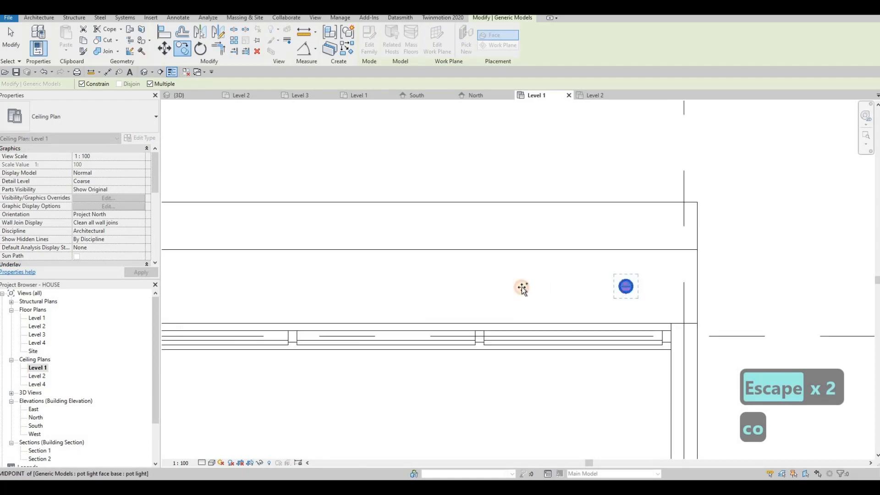
type("1000")
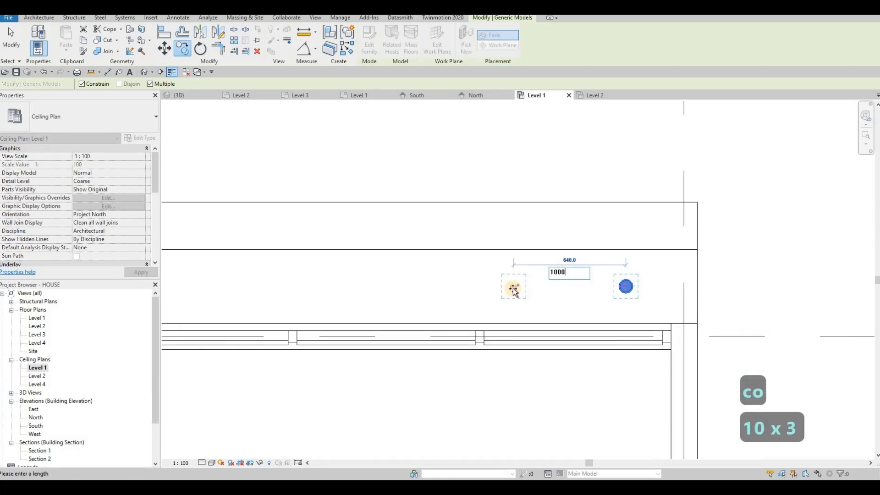
key("Return")
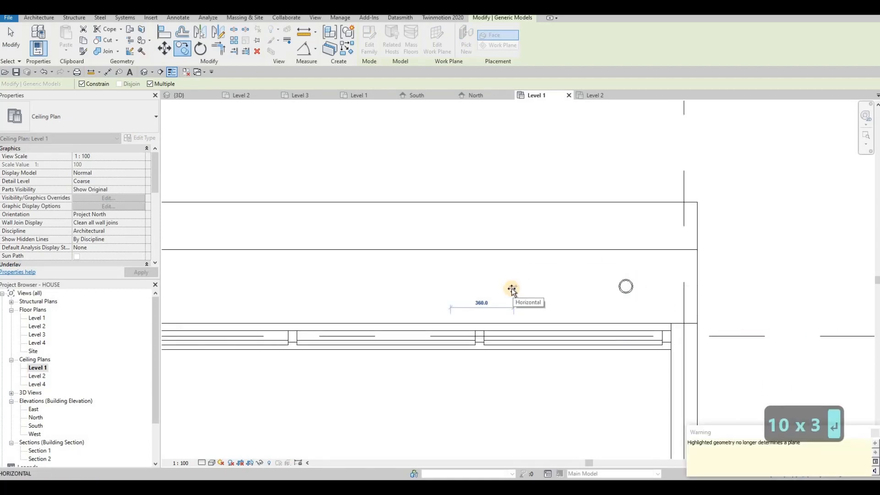
key("ctrl+z")
key("Escape")
key("Escape")
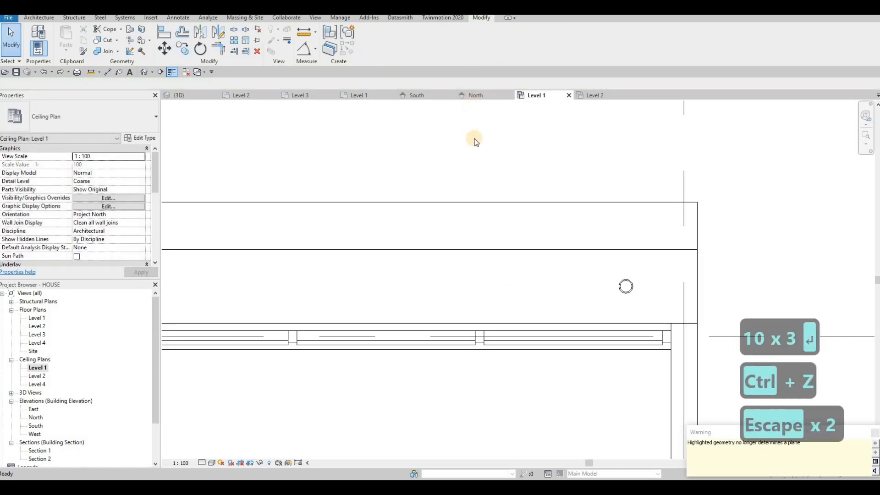
Step: In the 3D view, place three more pot lights on the underside of the rear ground-floor soffit, matching the existing light
left_click(199, 96)
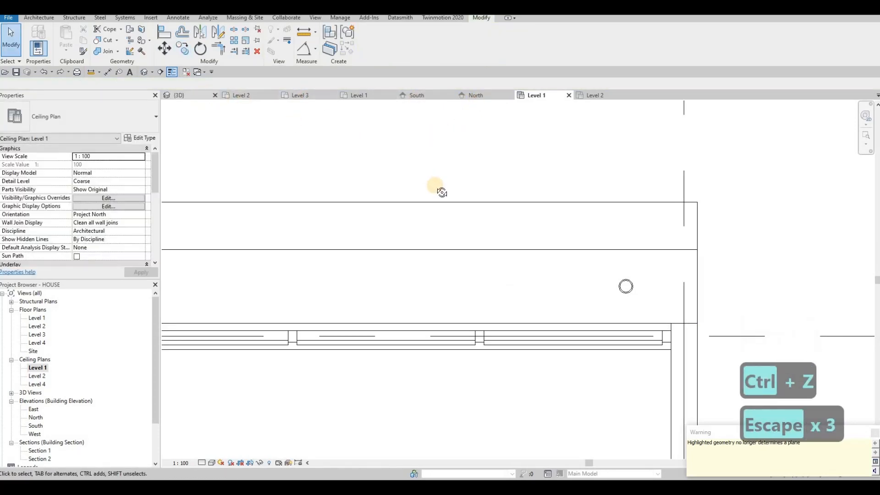
middle_click_drag(348, 168, 297, 150, "shift")
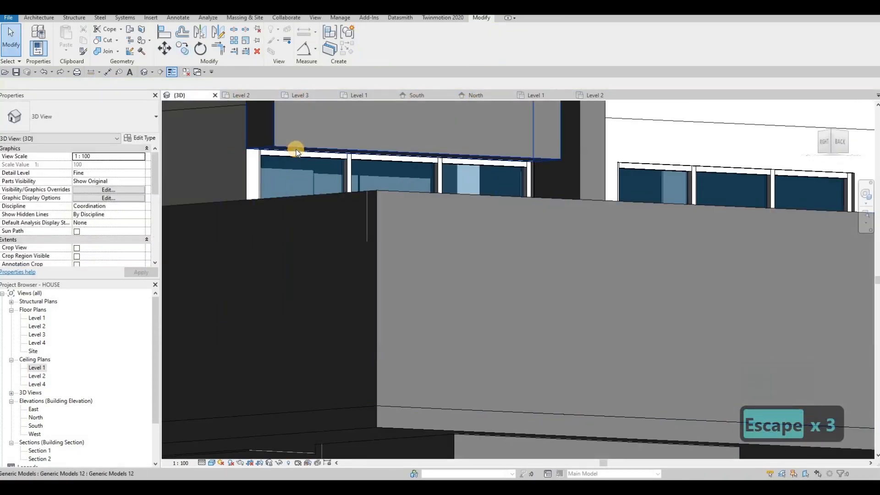
key("Escape")
scroll(295, 153, "up", 3)
left_click(293, 155)
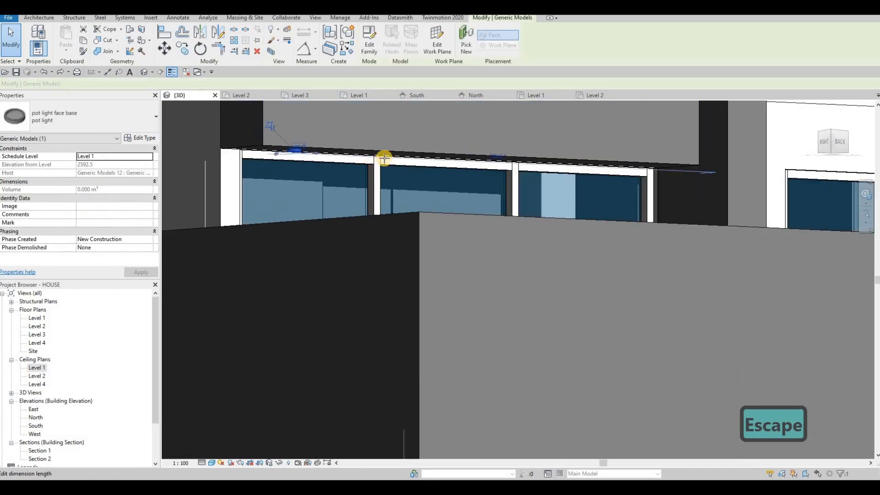
key("c")
key("s")
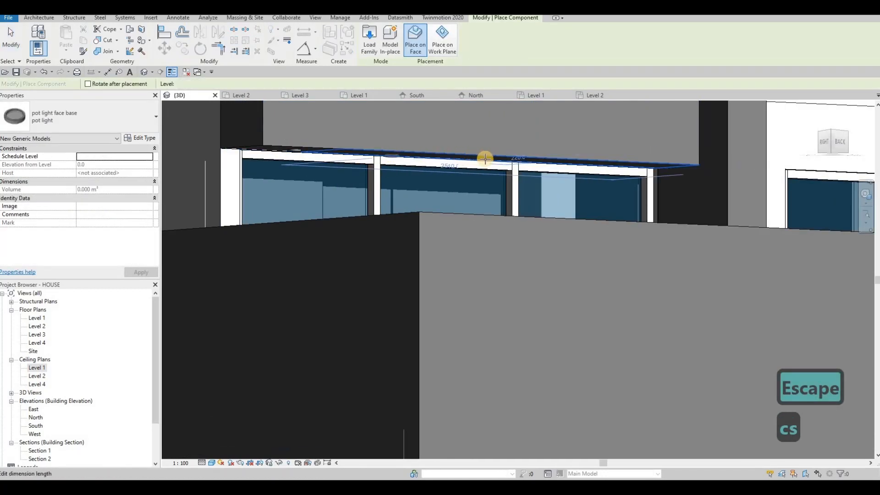
left_click(596, 160)
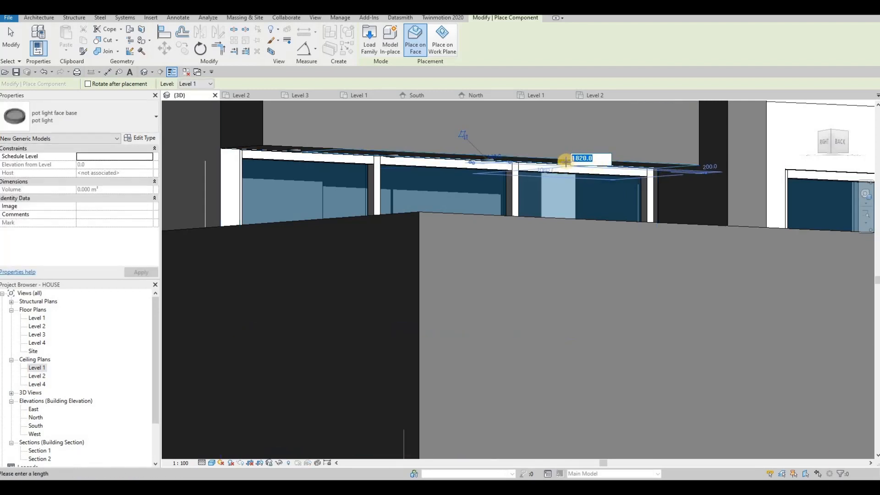
scroll(567, 161, "up", 2)
key("Escape")
key("Escape")
key("Escape")
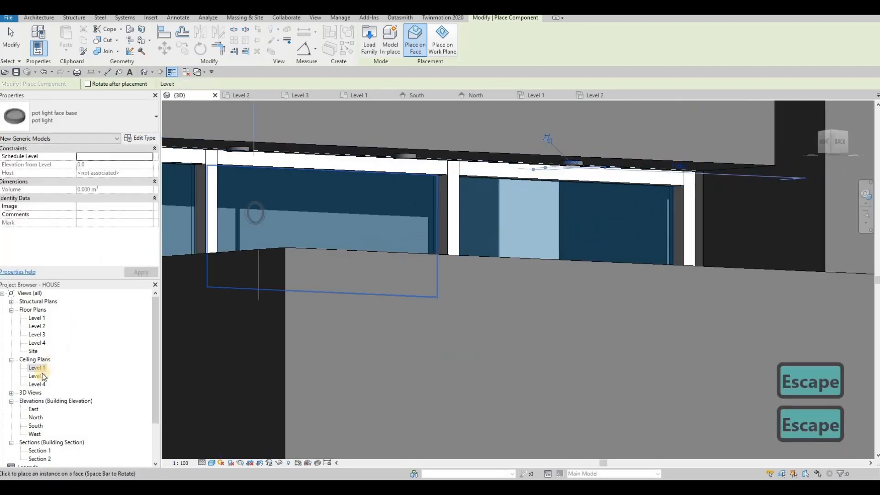
Step: In the Level 1 ceiling plan, align the three new soffit pot lights horizontally with the centre of the original light
double_click(38, 368)
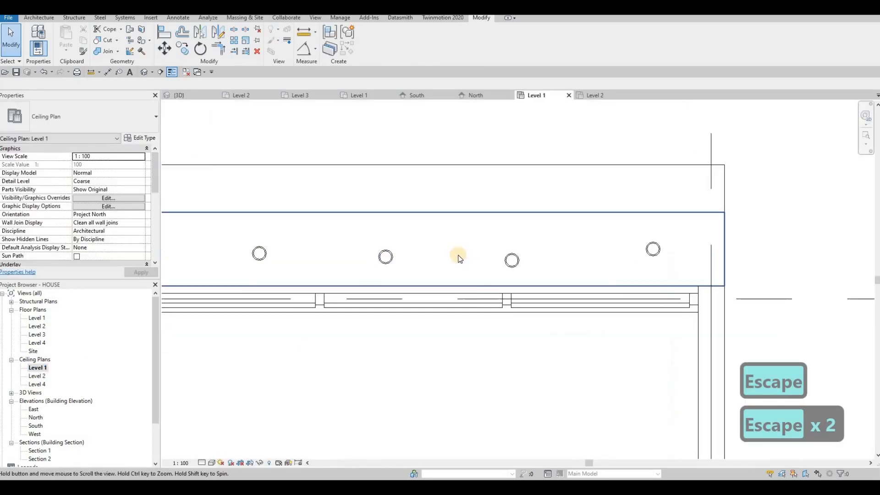
scroll(458, 255, "down", 2)
key("Escape")
key("Escape")
key("a")
key("l")
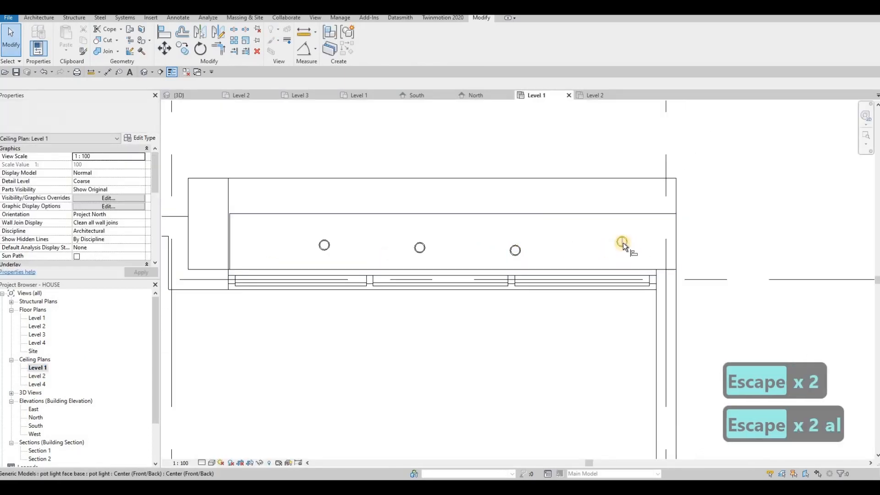
left_click(623, 243)
left_click(516, 251)
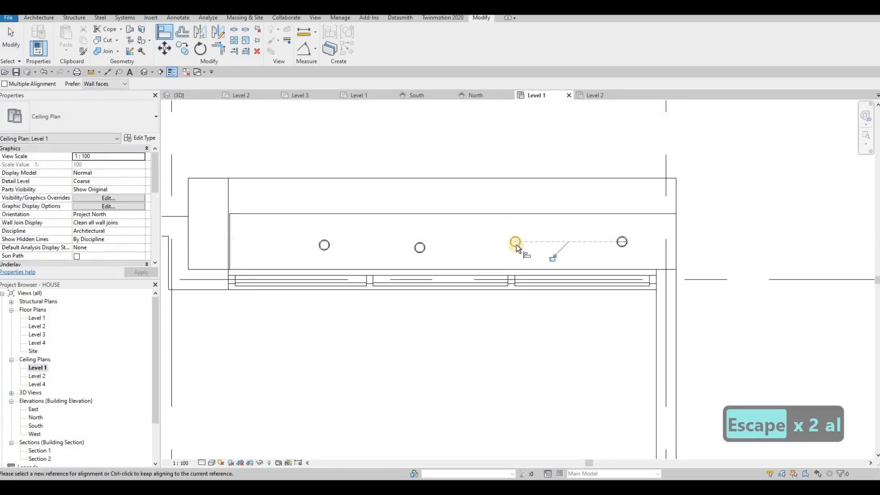
left_click(422, 241)
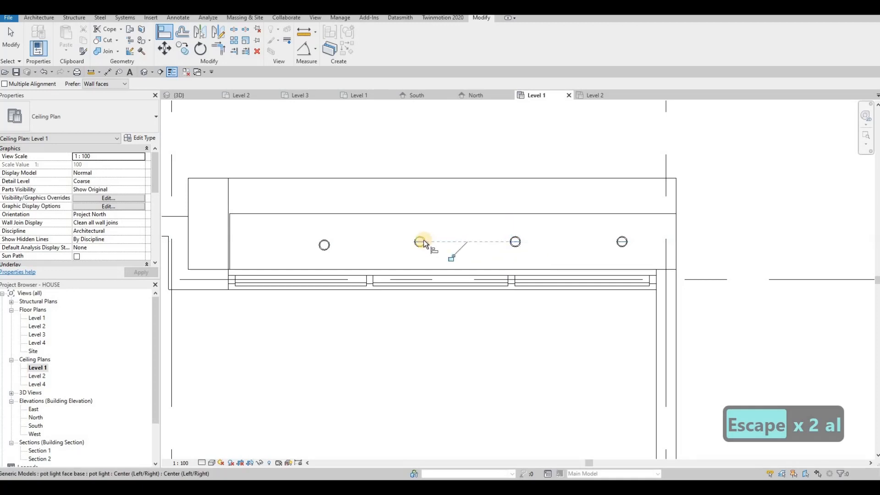
left_click(324, 245)
key("Escape")
key("Escape")
left_click(324, 241)
key("Escape")
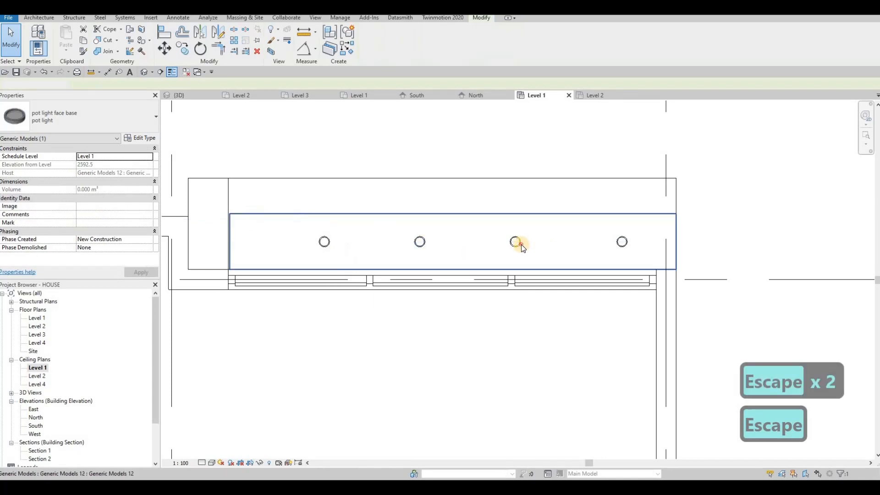
Step: Set the spacing between the rightmost soffit pot light and its neighbour to 1000 mm
left_click(513, 244)
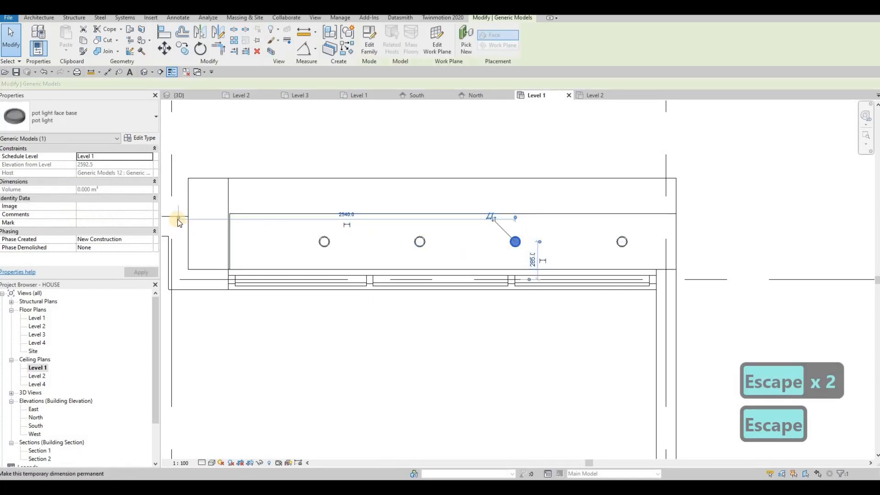
left_click_drag(623, 252, 624, 247)
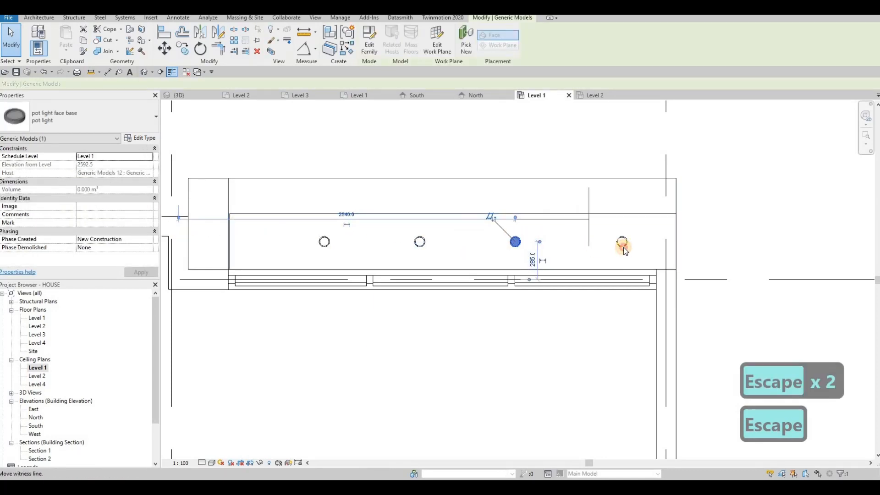
left_click(568, 217)
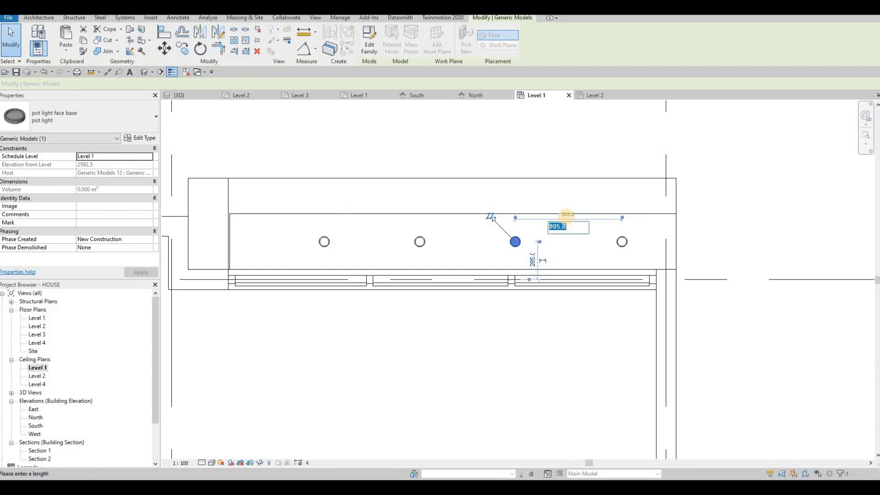
type("1000")
key("Return")
key("Escape")
key("Escape")
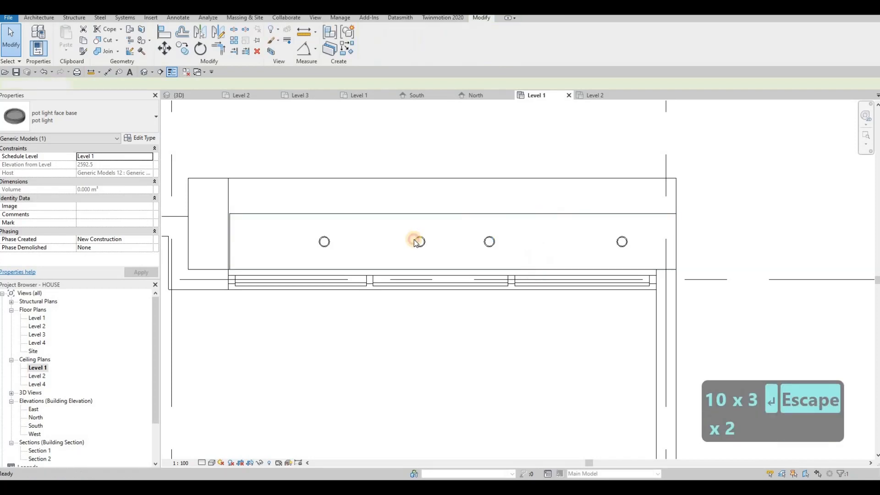
Step: Position the third pot light from the right 1000 mm from the second one
left_click(420, 242)
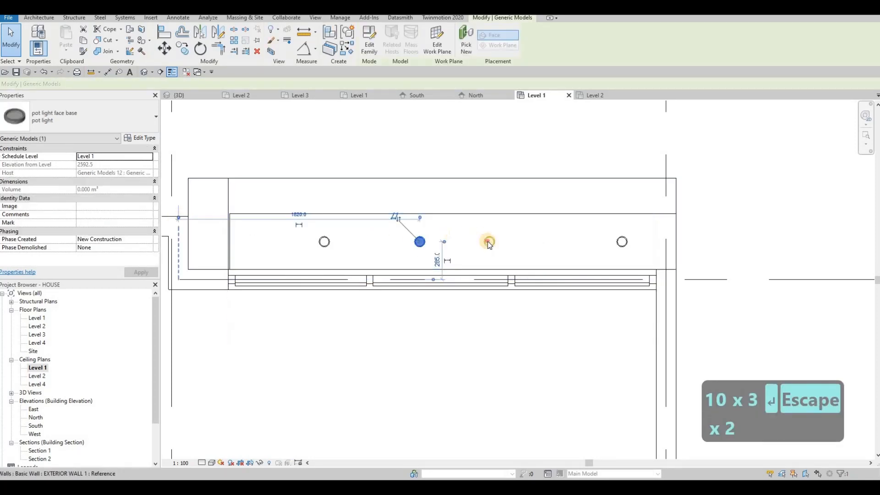
left_click_drag(454, 220, 453, 215)
left_click(454, 214)
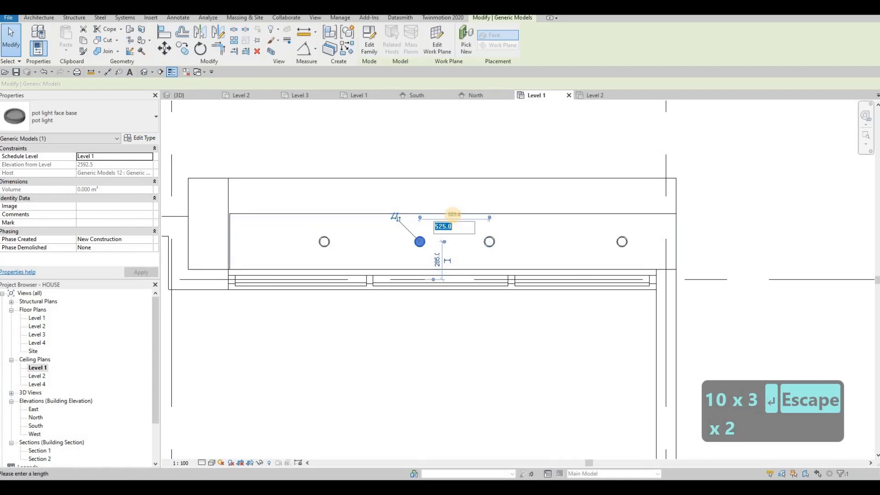
type("1000")
key("Return")
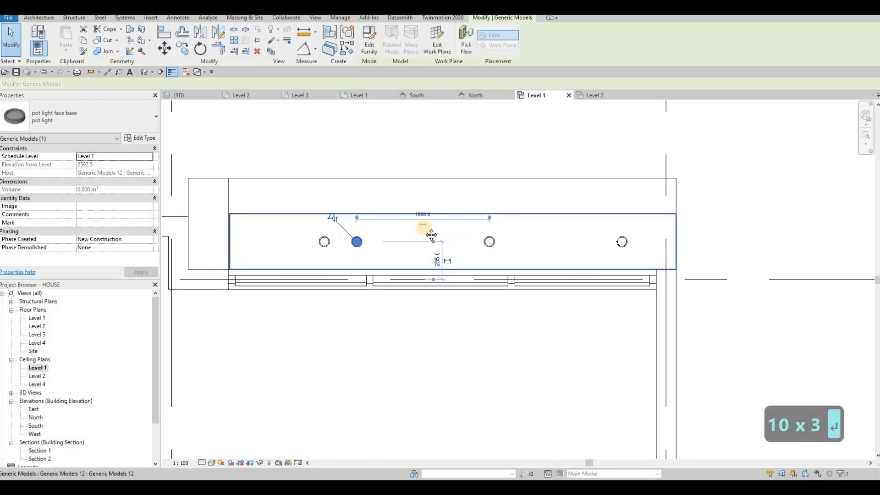
Step: Place the remaining pot light 1000 mm to the left of the third one, completing the evenly spaced row
middle_click_drag(417, 233, 506, 226)
left_click(413, 230)
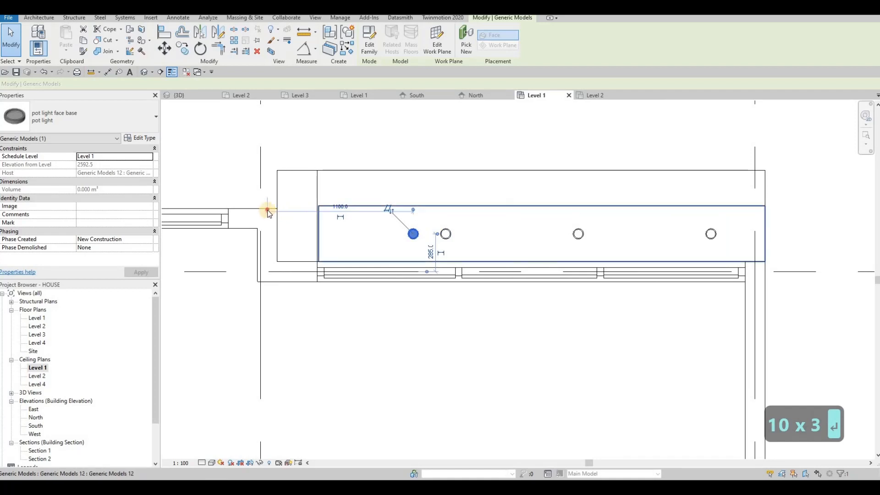
left_click_drag(268, 209, 425, 207)
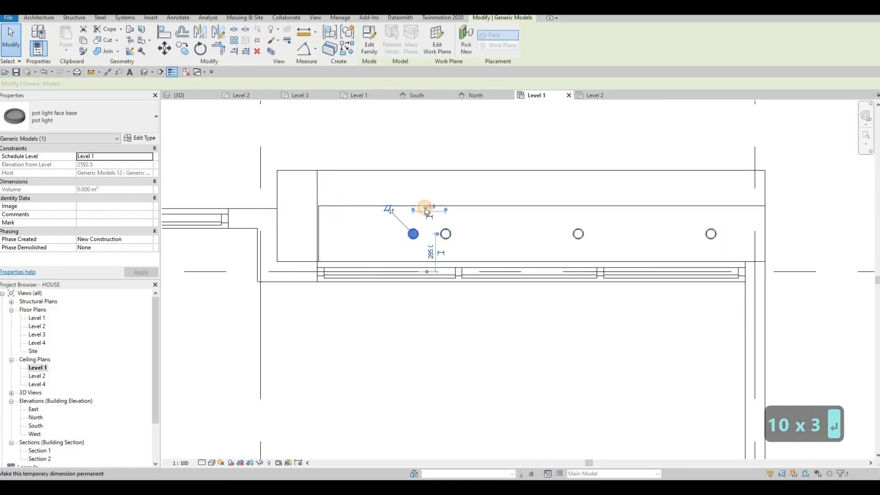
left_click(426, 207)
type("1000")
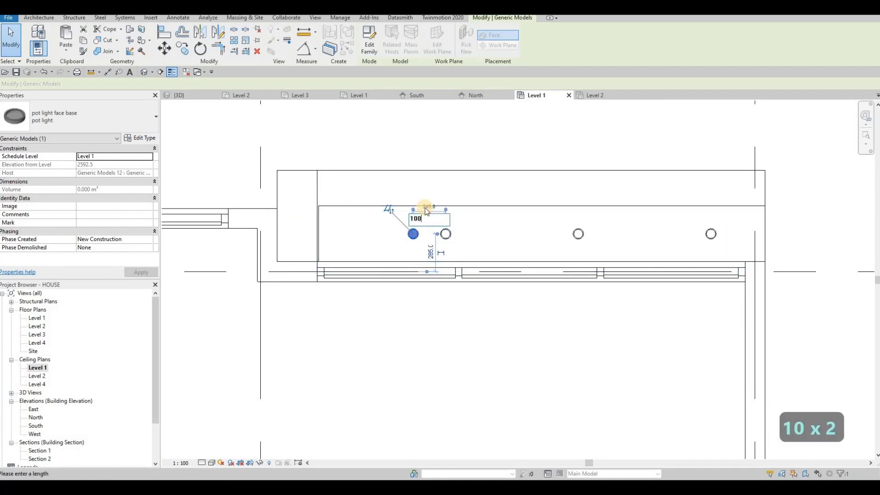
key("Return")
key("Escape")
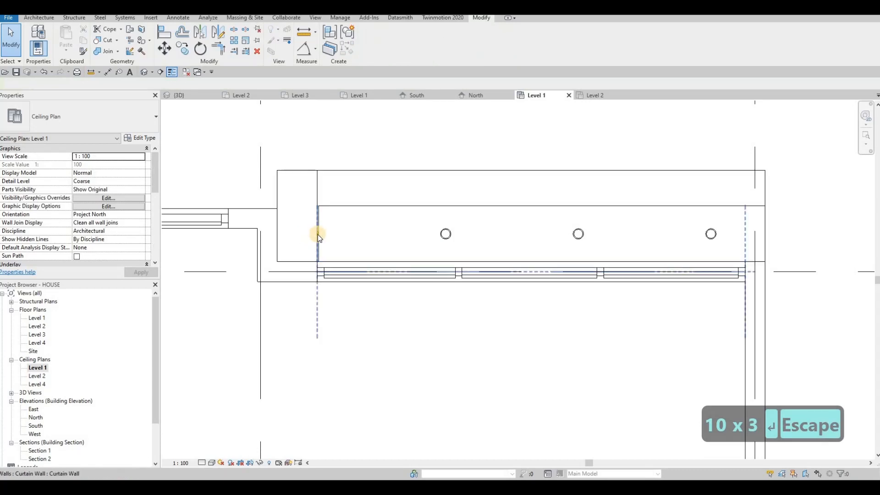
Step: Shift all four soffit pot lights together slightly to the right, centring the row along the curtain wall
key("Tab")
key("Tab")
left_click(445, 239)
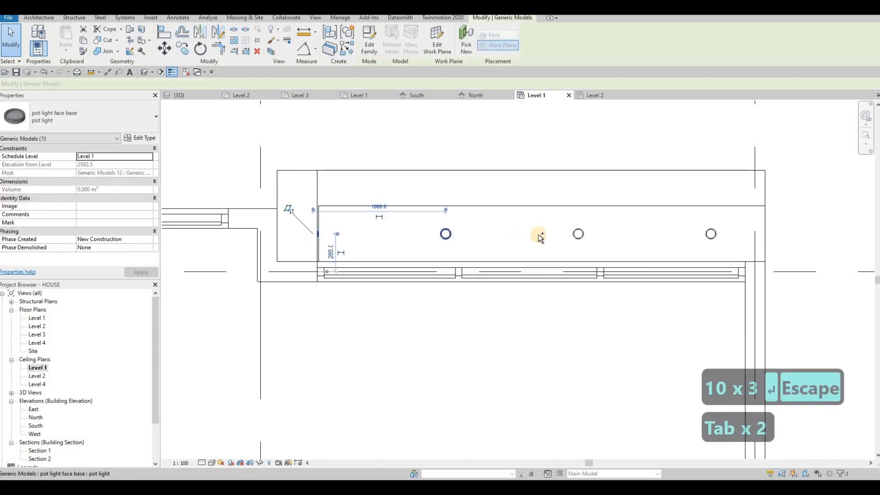
left_click(588, 233, "ctrl")
left_click(701, 235, "ctrl")
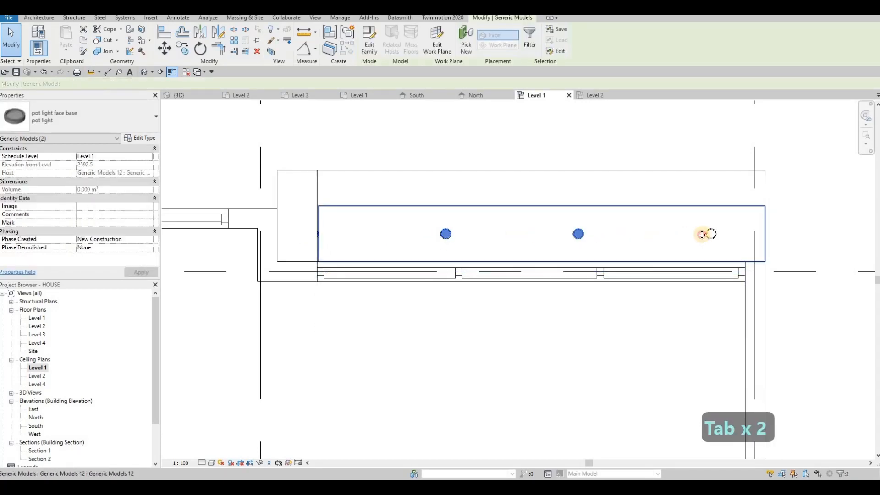
key("Tab")
key("Tab")
left_click(691, 233, "ctrl")
key("Right")
key("Right")
key("Right")
key("Right")
key("Right")
key("Right")
key("Right")
key("Right")
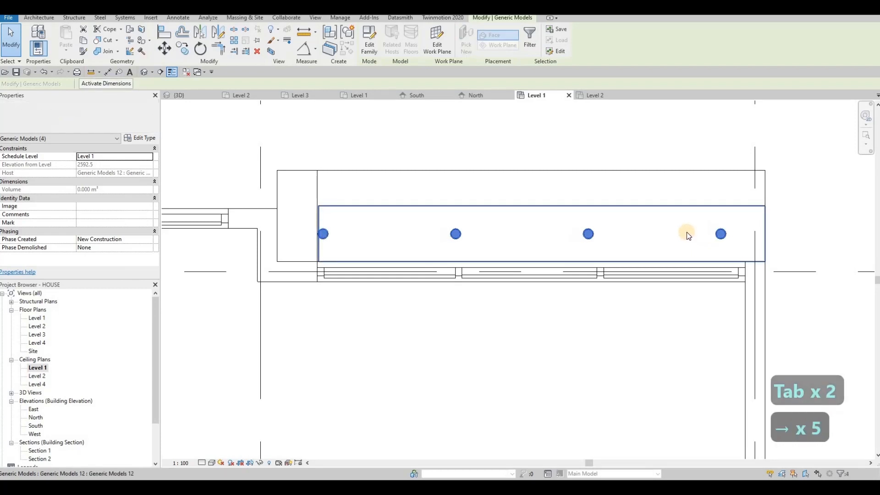
key("Right")
key("Right")
key("Escape")
key("Escape")
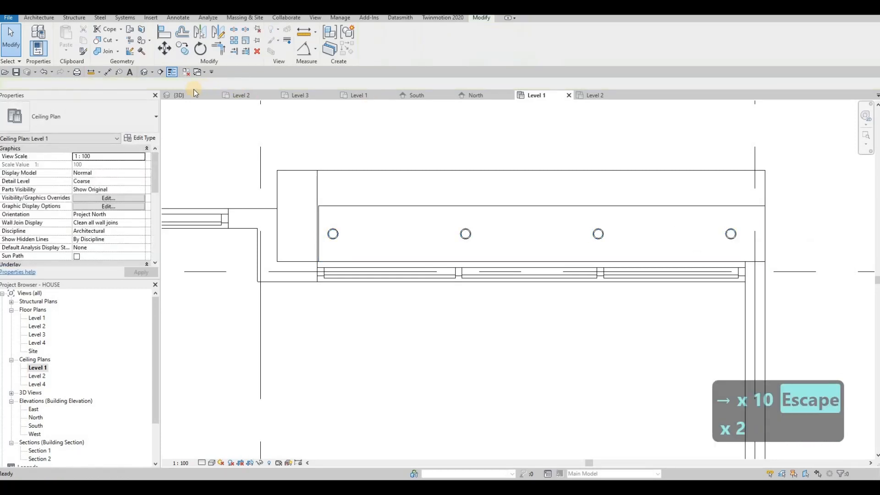
Step: Examine the pot lights and the adjoining wall edges at the rear ground-floor soffit in the 3D view
left_click(180, 96)
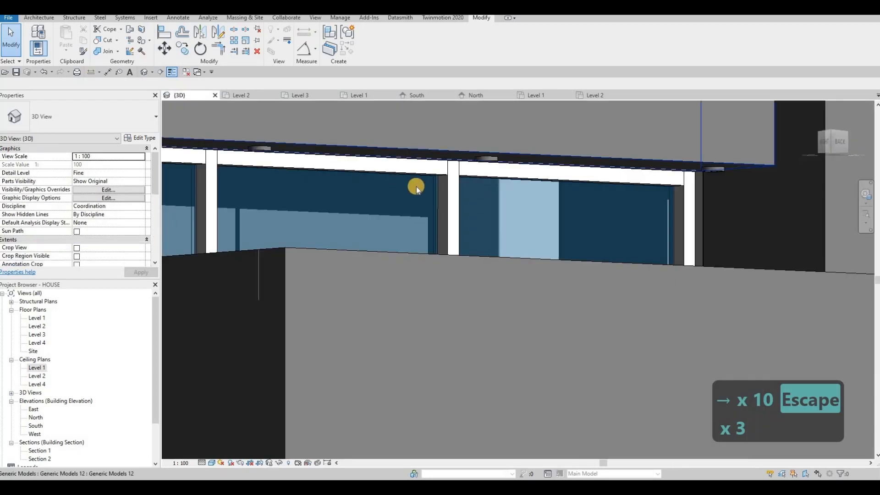
key("Escape")
middle_click_drag(393, 226, 532, 199, "shift")
key("Escape")
key("Escape")
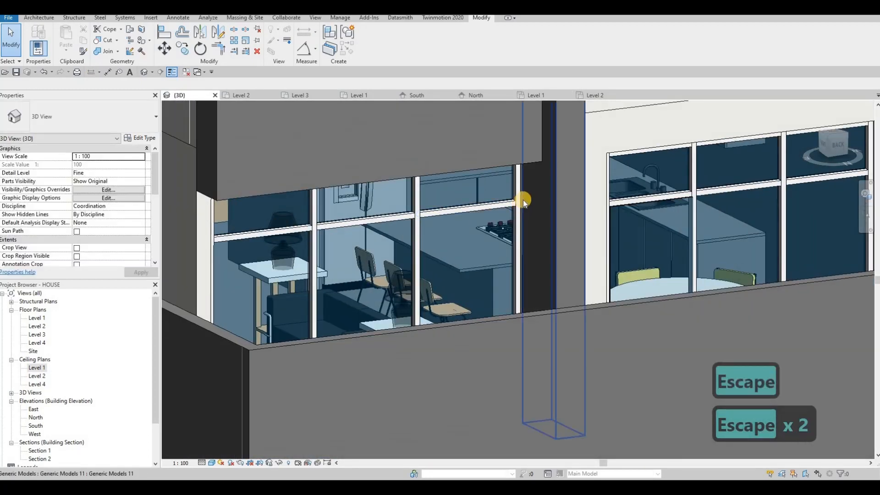
key("a")
key("l")
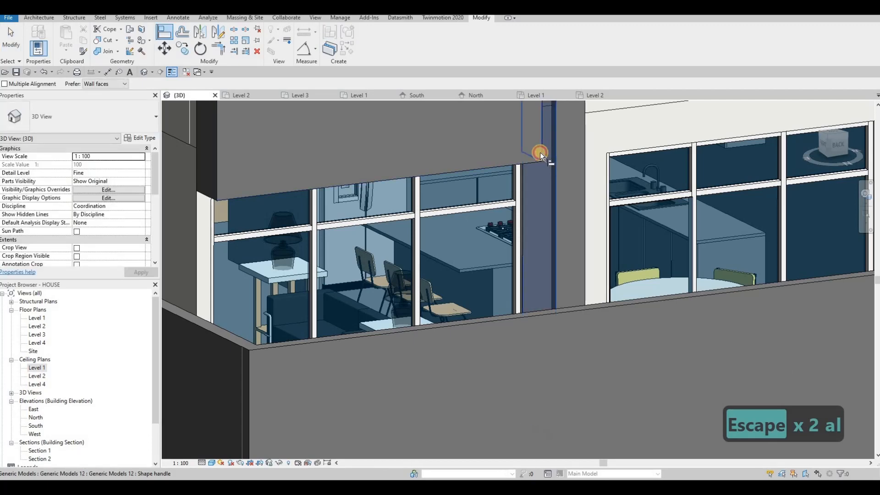
key("Escape")
middle_click_drag(469, 173, 449, 193, "shift")
key("Escape")
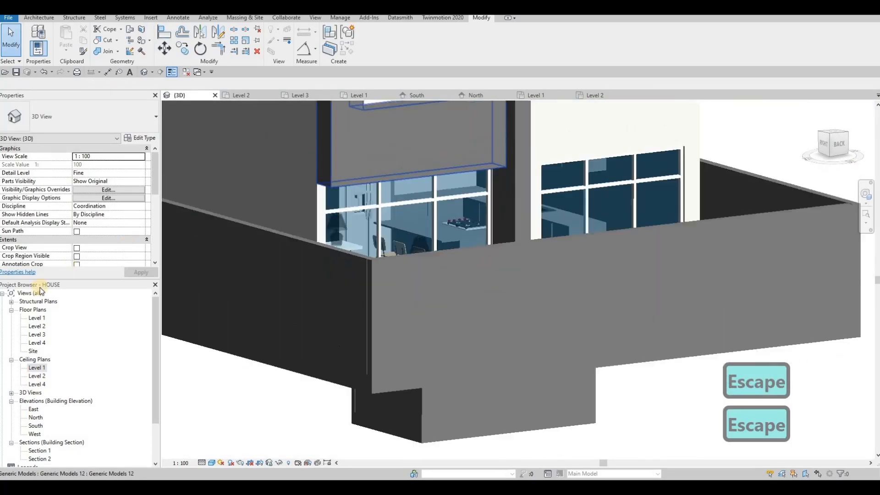
Step: Orbit the 3D model around to the front facade and examine the balcony wall and glazing above the garage
scroll(458, 228, "down", 3)
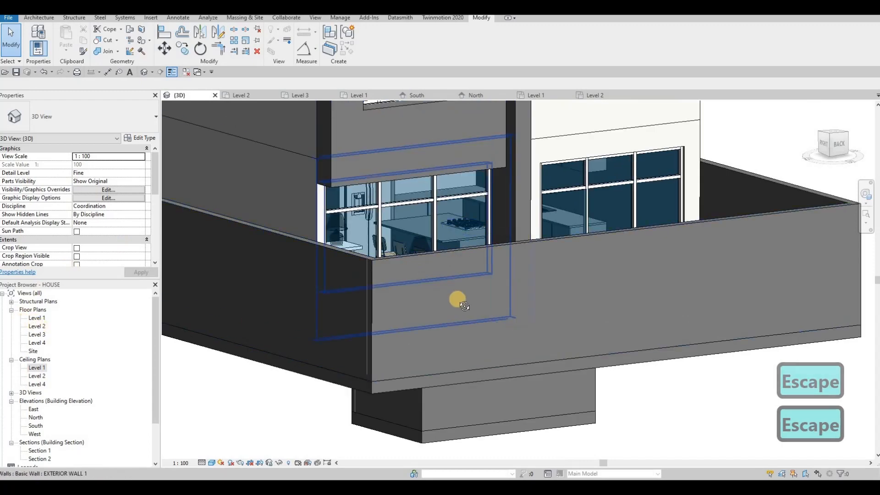
scroll(467, 302, "down", 3)
middle_click_drag(476, 304, 468, 299, "shift")
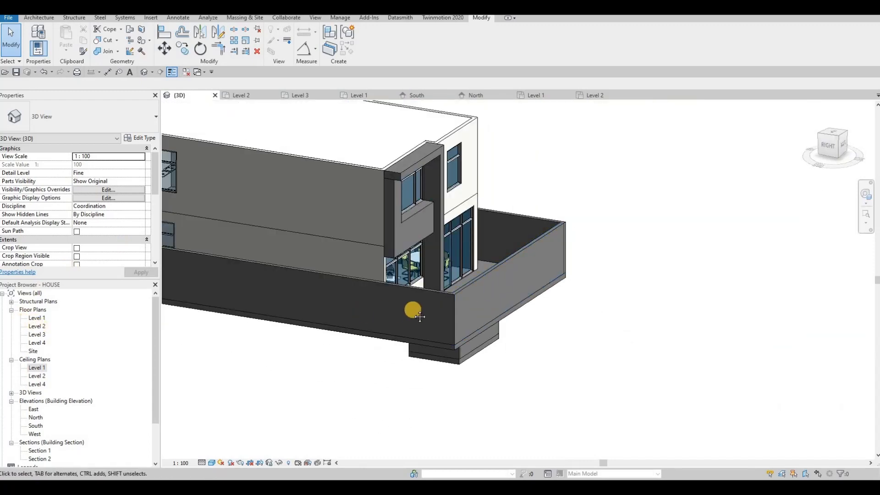
middle_click_drag(414, 307, 466, 221, "shift")
scroll(464, 221, "up", 5)
left_click(466, 194)
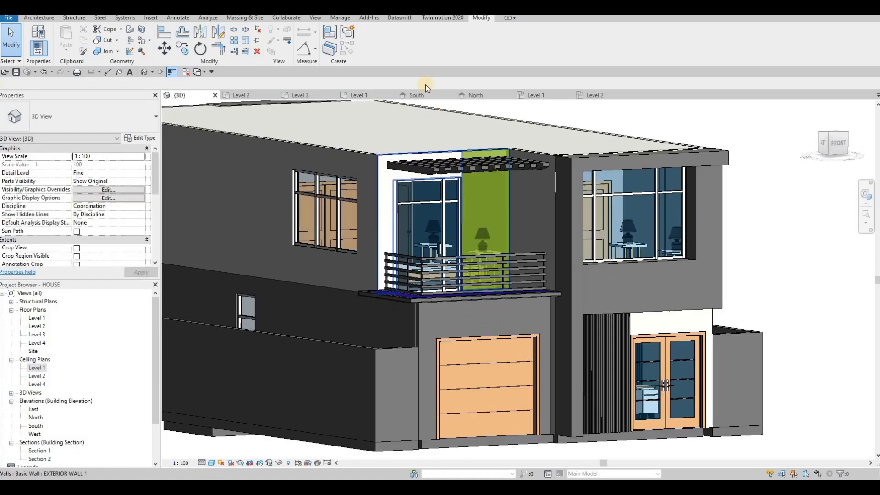
double_click(446, 187)
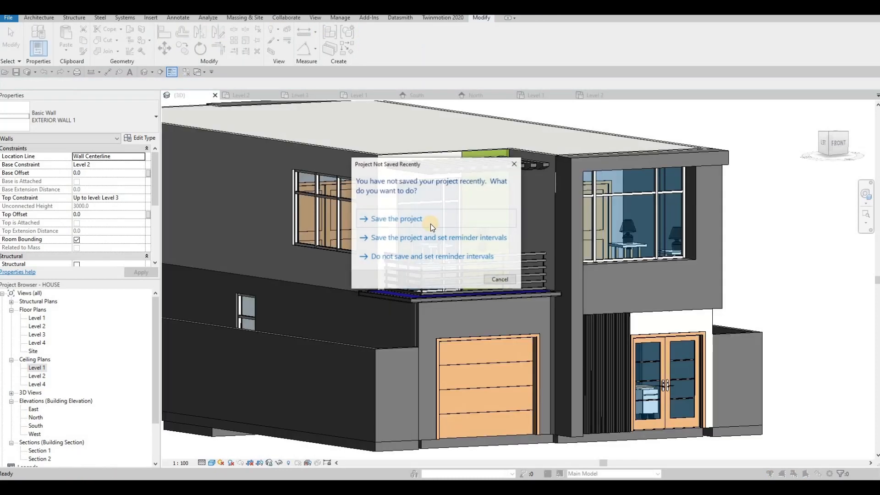
key("Escape")
key("Escape")
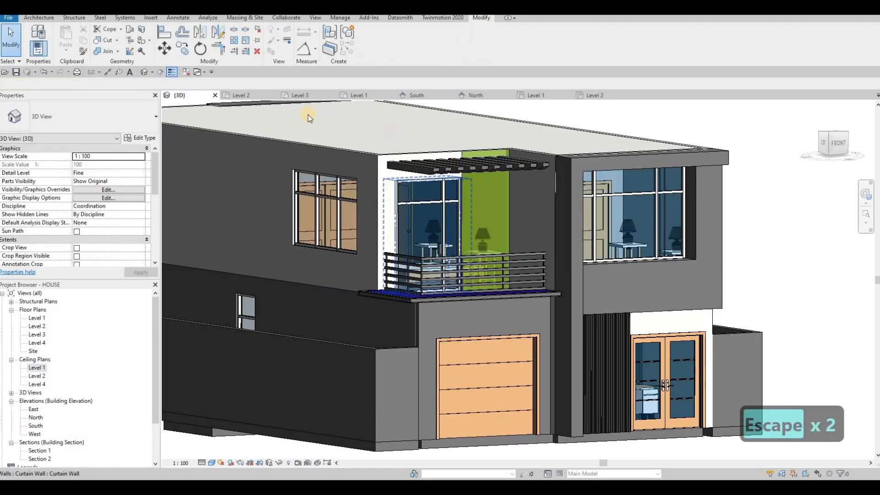
left_click(141, 30)
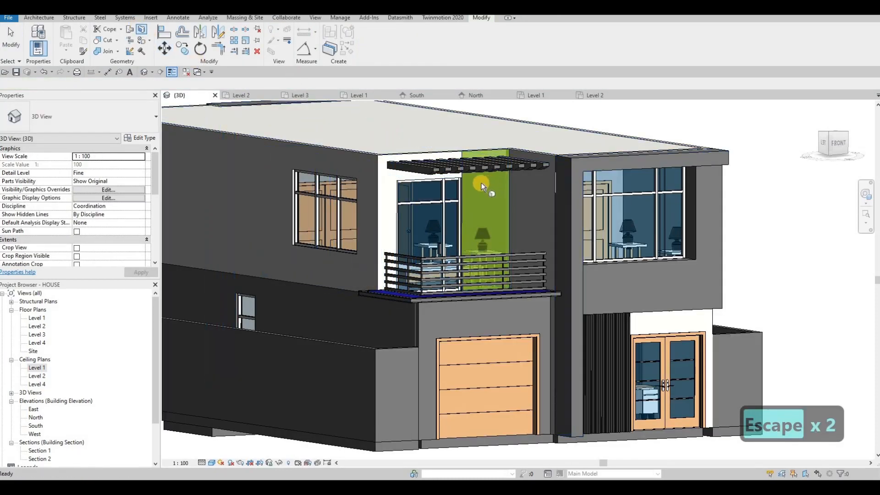
left_click(478, 184)
middle_click_drag(287, 196, 658, 197, "shift")
scroll(383, 140, "up", 5)
key("Escape")
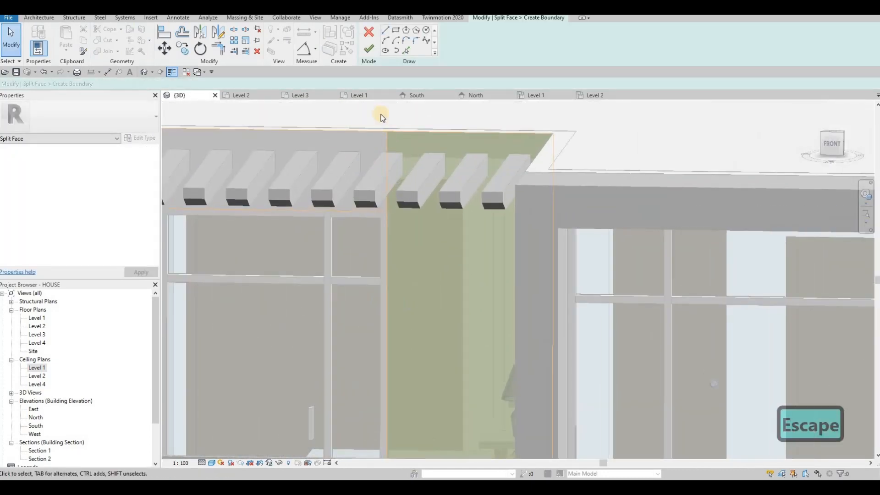
key("Escape")
Step: Delete the split-face region that carries the green finish on the upper balcony wall
middle_click_drag(355, 209, 614, 195)
scroll(526, 211, "down", 2)
middle_click_drag(614, 195, 501, 185)
scroll(504, 187, "up", 3)
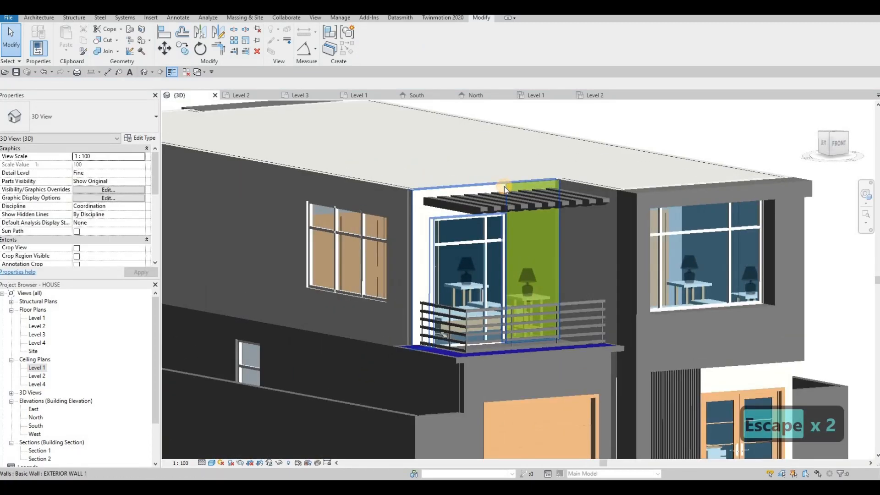
left_click(504, 186)
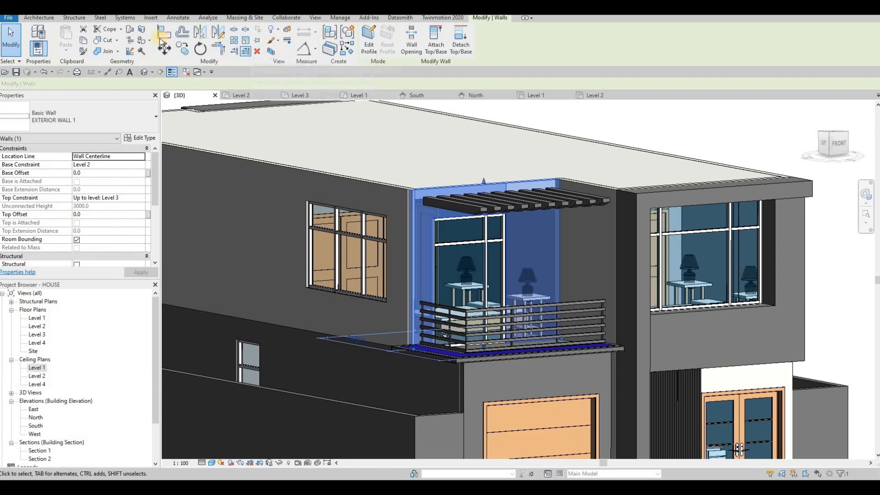
key("Escape")
scroll(499, 206, "up", 3)
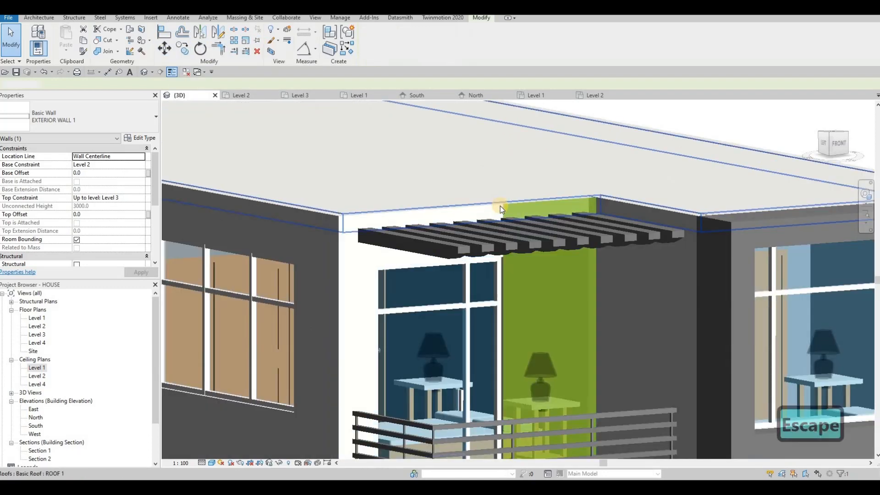
key("Tab")
key("Tab")
left_click(504, 208)
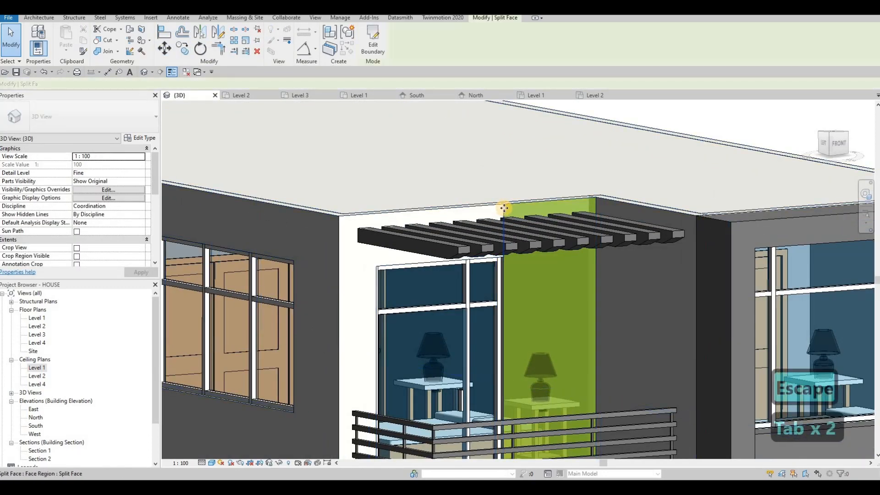
key("Delete")
scroll(487, 297, "down", 4)
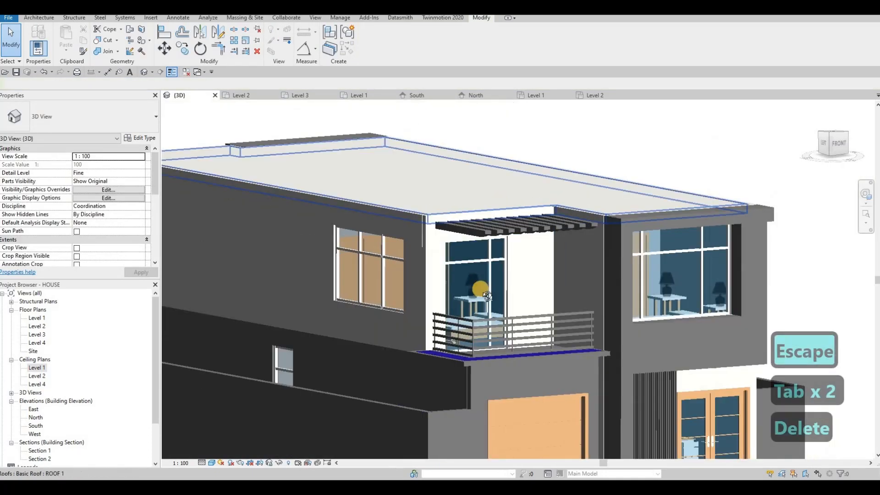
scroll(459, 238, "down", 2)
middle_click_drag(460, 237, 398, 191, "shift")
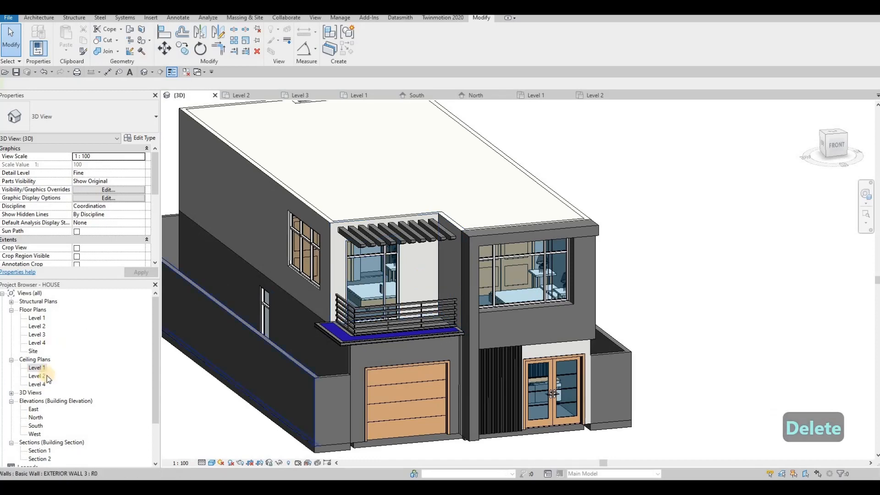
Step: In the South elevation, stretch the balcony curtain wall's right edge out to the adjoining projecting wall
double_click(36, 426)
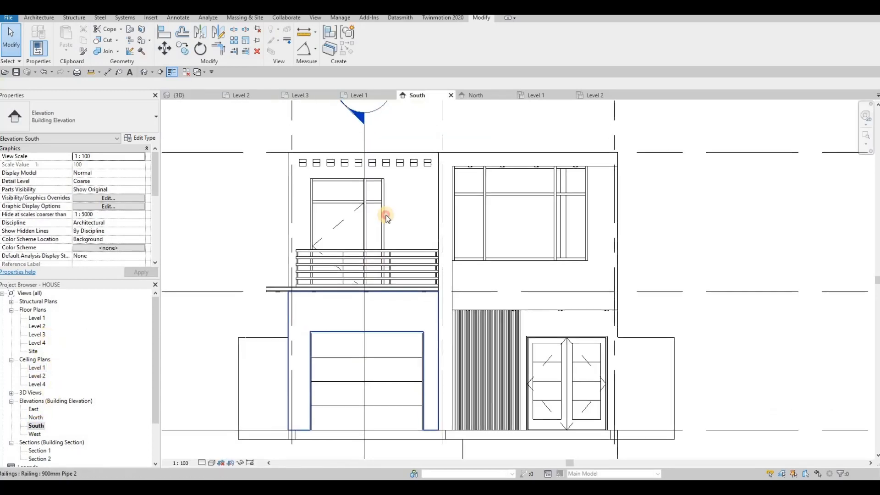
left_click(391, 235)
left_click_drag(412, 229, 439, 230)
key("Escape")
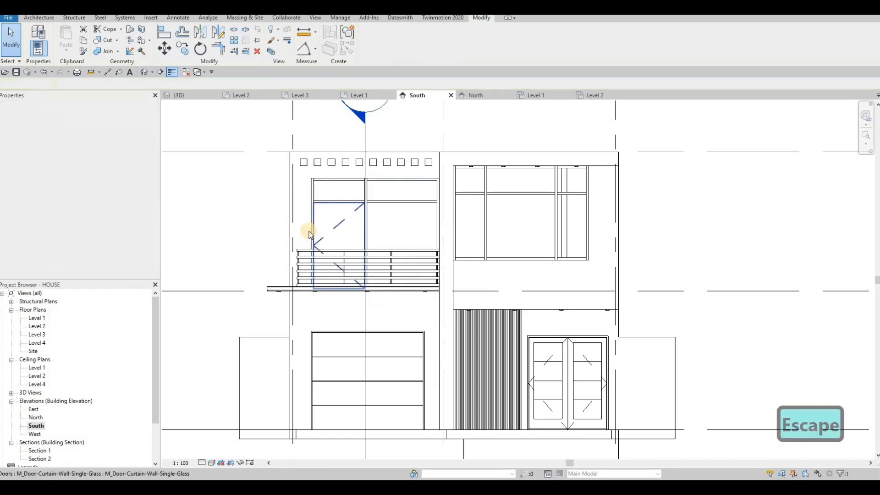
Step: Extend the balcony curtain wall's left edge toward the outer wall corner, making the curtain wall about 3095 mm wide
left_click(306, 236)
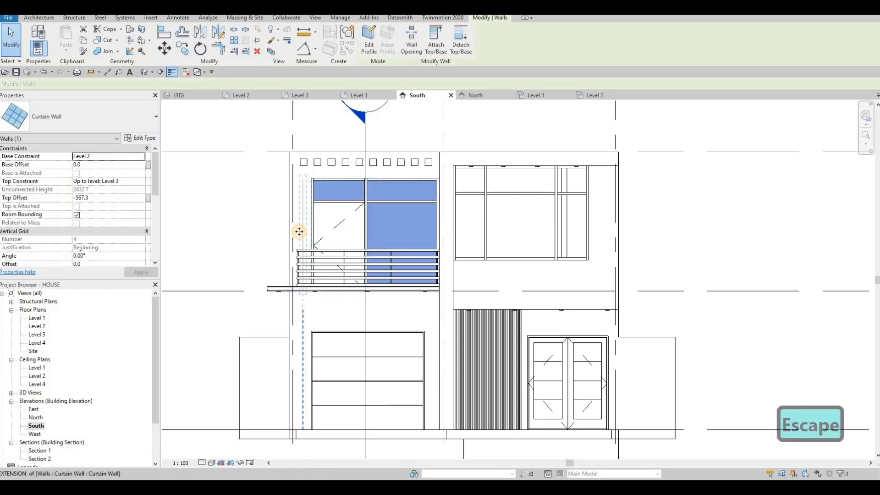
mouse_move(299, 232)
left_mouse_down()
mouse_move(296, 248)
mouse_move(318, 236)
mouse_move(296, 224)
left_mouse_up()
scroll(295, 244, "up", 2)
key("Escape")
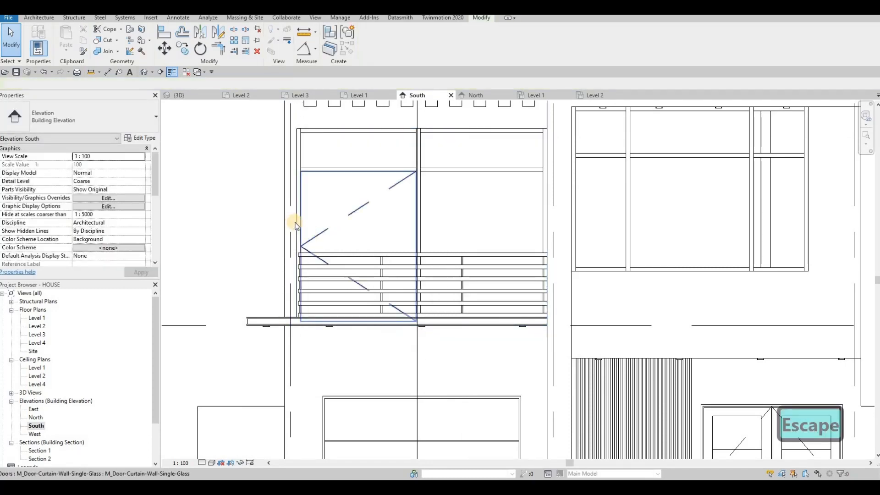
left_click(298, 228)
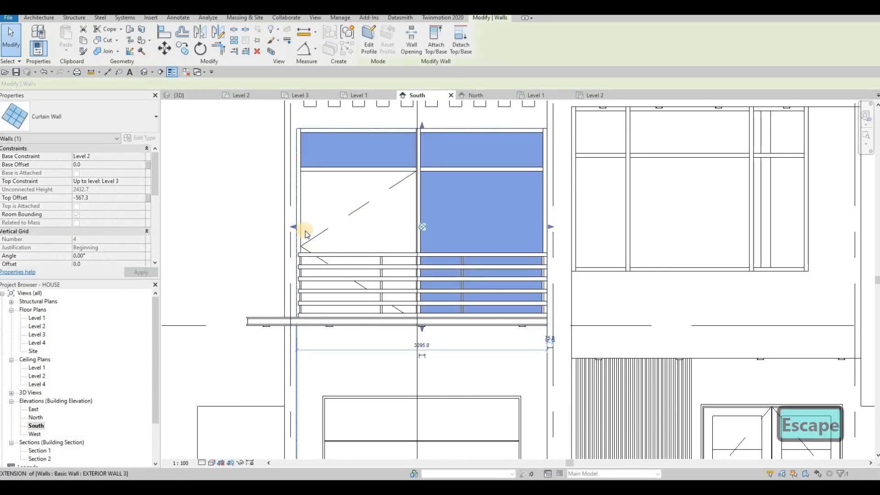
left_click(335, 246)
key("Escape")
key("Escape")
scroll(393, 256, "down", 5)
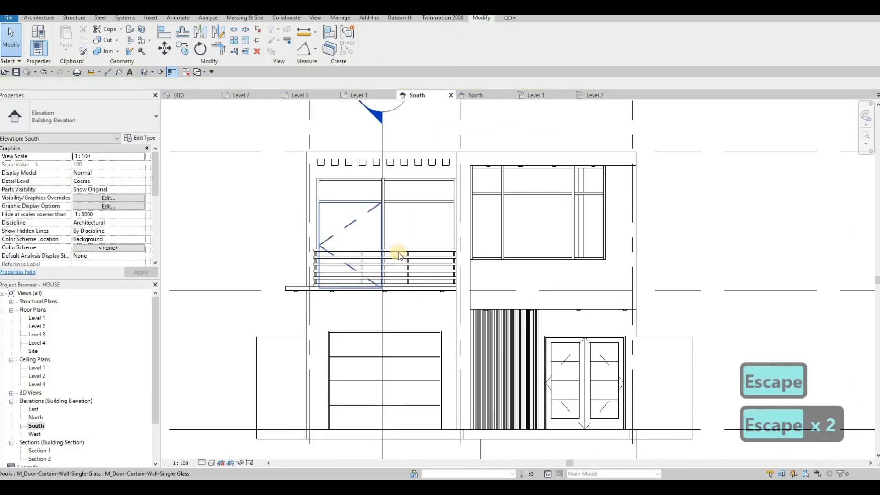
key("Escape")
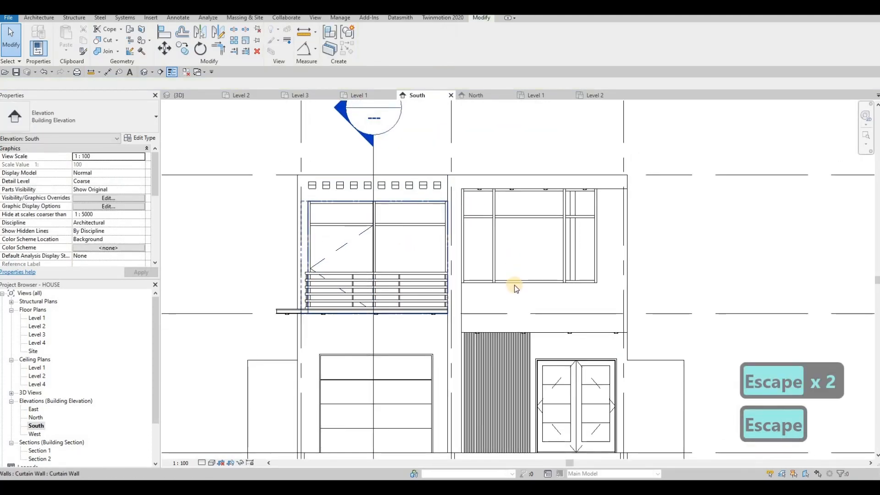
left_click(512, 297)
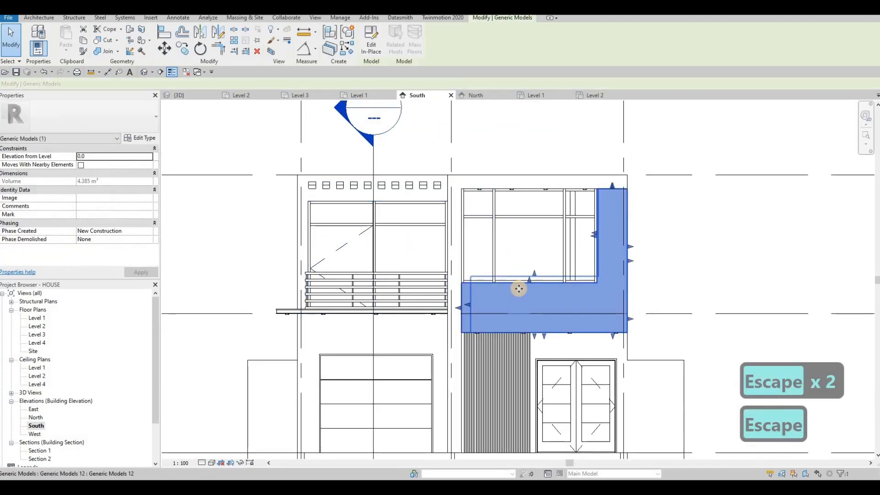
scroll(517, 293, "up", 2)
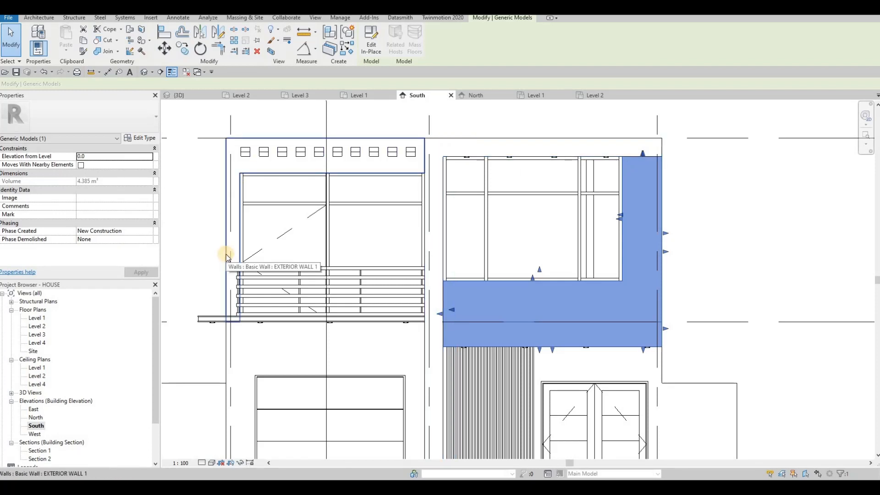
key("Escape")
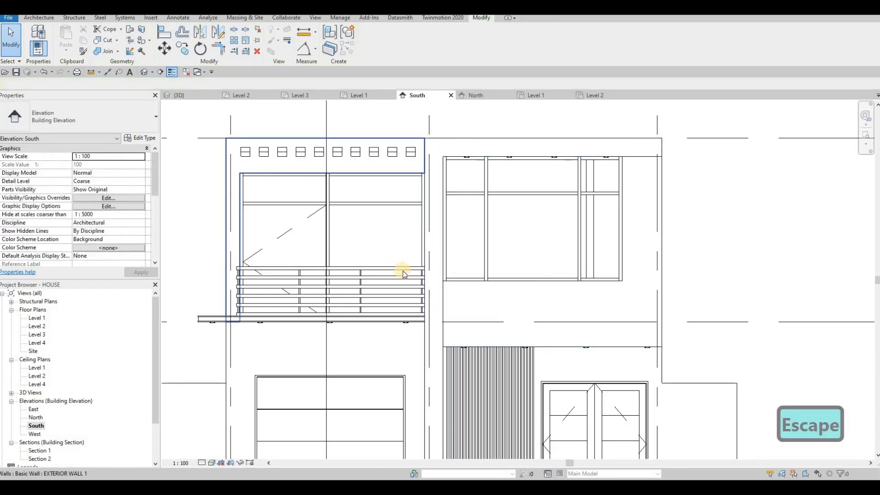
scroll(403, 271, "down", 2)
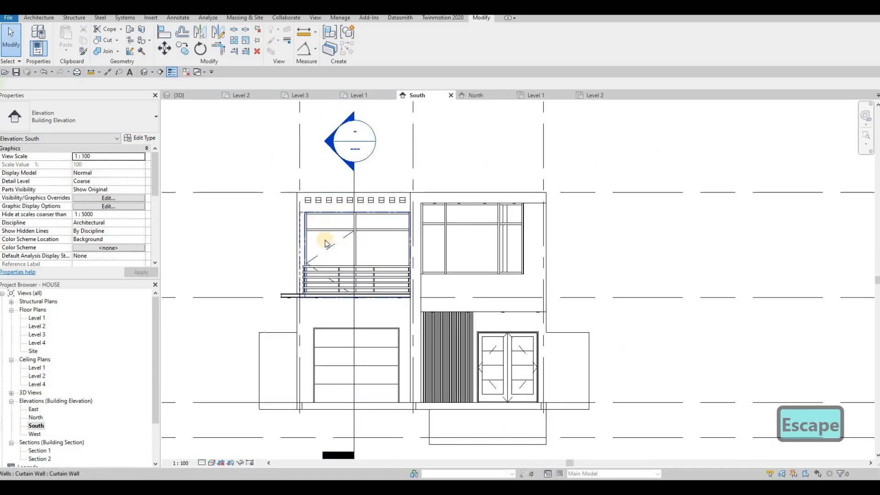
Step: Nudge the vertical slat screen beside the entrance door two increments to the left
scroll(387, 311, "up", 4)
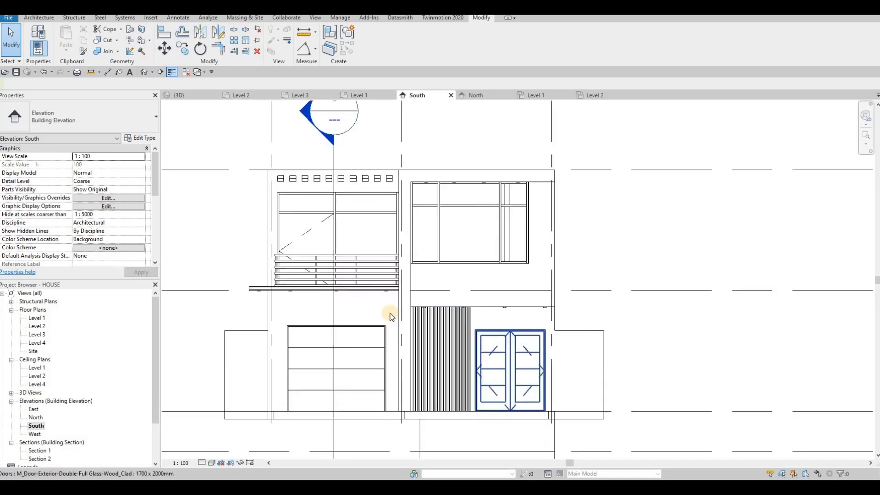
left_click(357, 310)
middle_click_drag(357, 310, 363, 185)
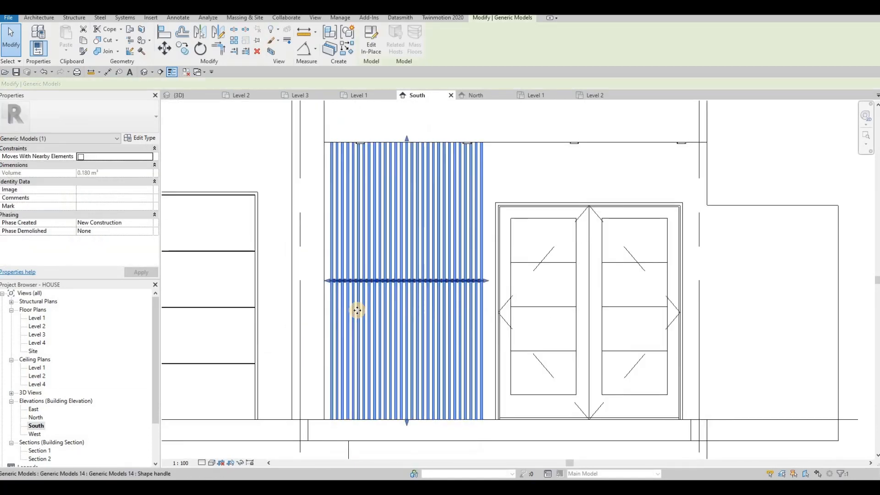
scroll(357, 310, "up", 1)
key("Left")
key("Left")
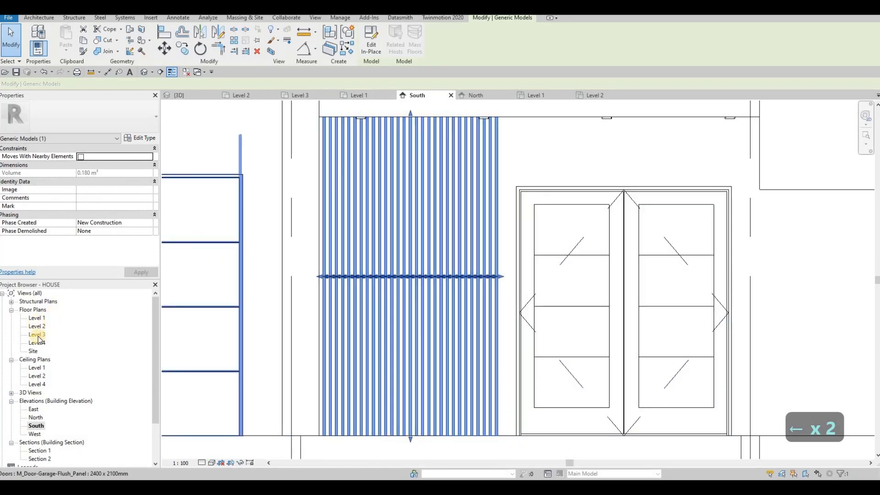
Step: Open the slat screen's extrusion sketch for in-place editing in the Level 1 floor plan
double_click(37, 318)
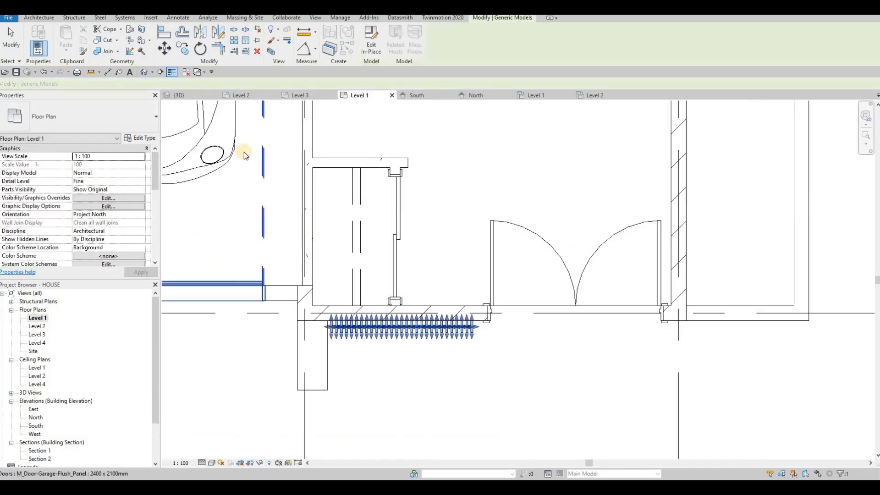
left_click(373, 54)
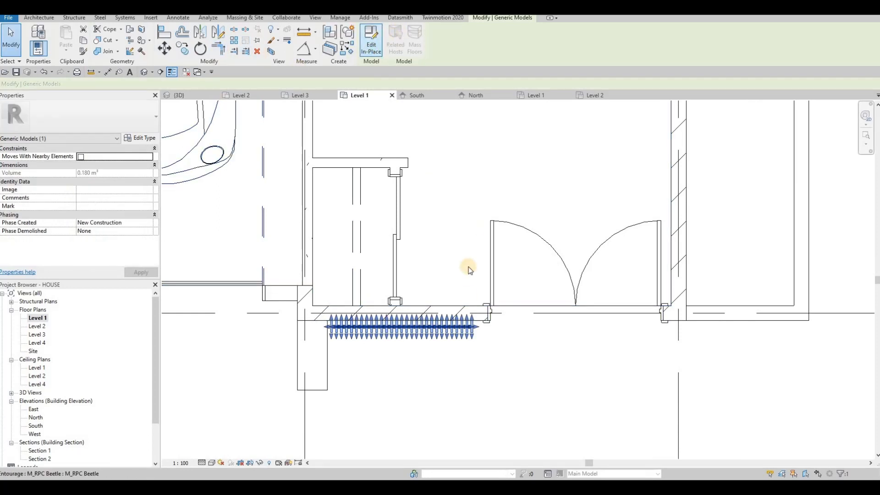
scroll(489, 348, "up", 4)
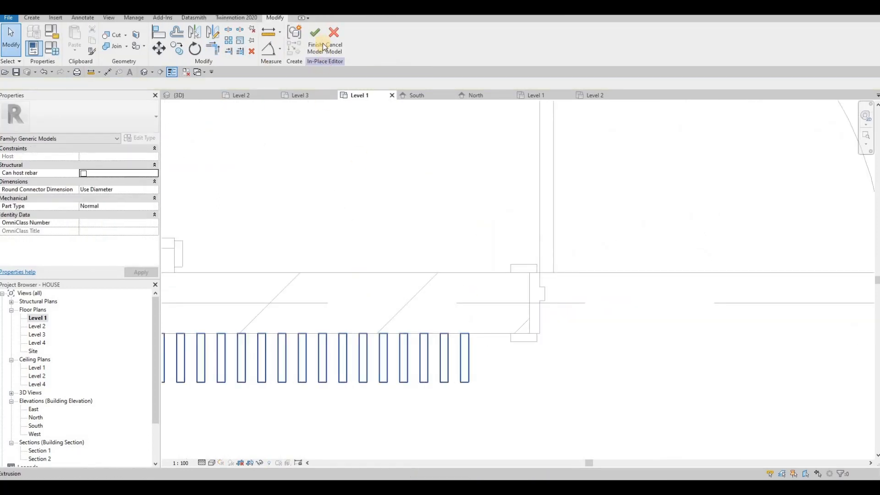
left_click(467, 352)
double_click(465, 355)
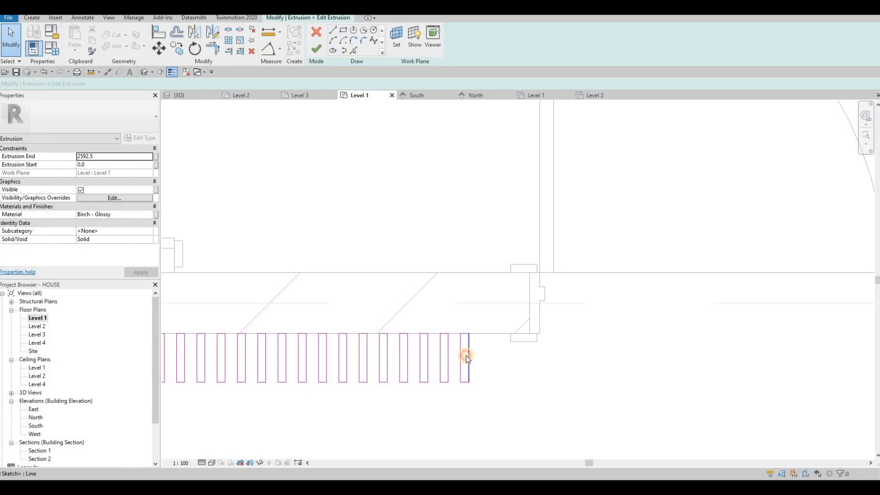
Step: Copy the end slat profile twice toward the entrance door at 50 mm spacing
key("Tab")
left_click(465, 357)
key("c")
key("o")
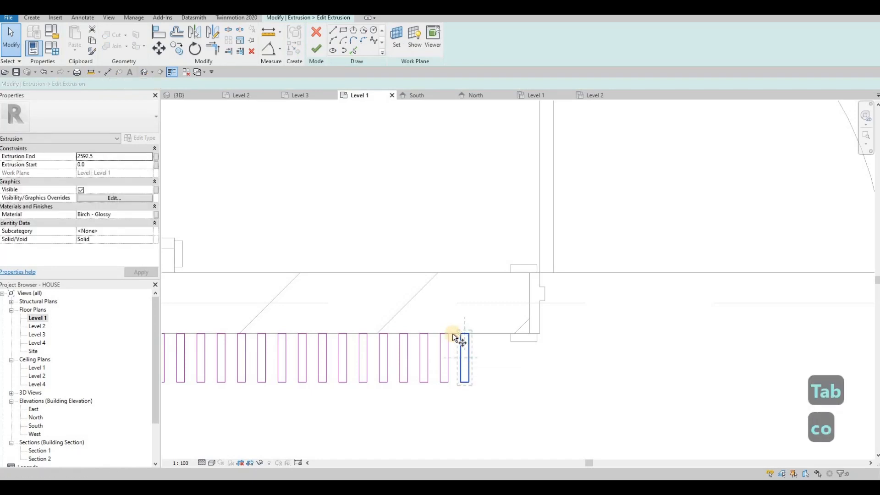
left_click(468, 333)
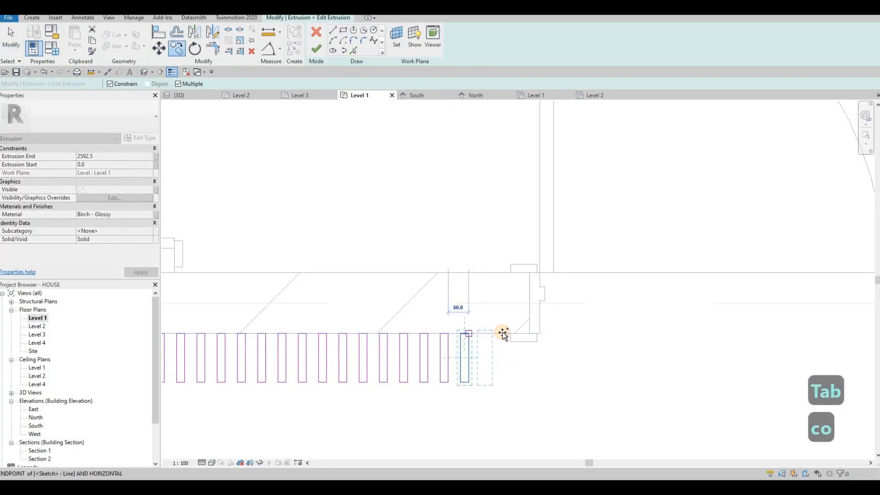
left_click(489, 333)
left_click(509, 333)
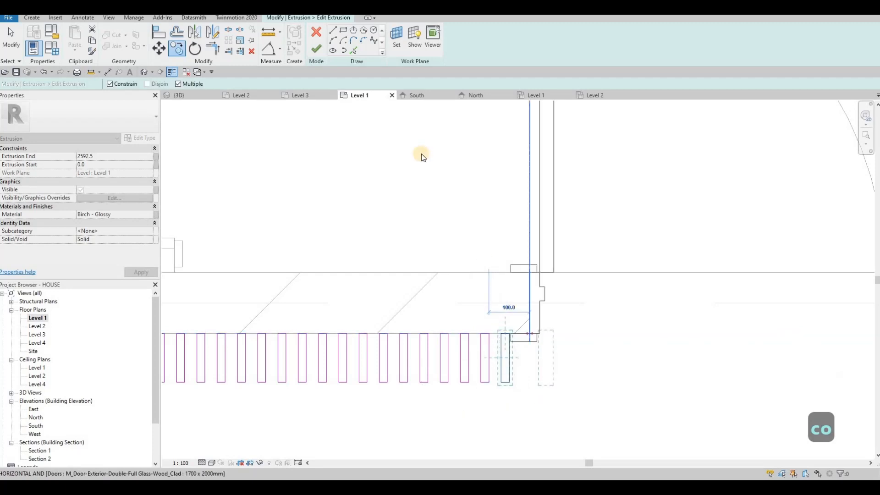
key("Escape")
Step: Finish the slat extrusion sketch and, in the 3D view, finish the in-place model
left_click(318, 54)
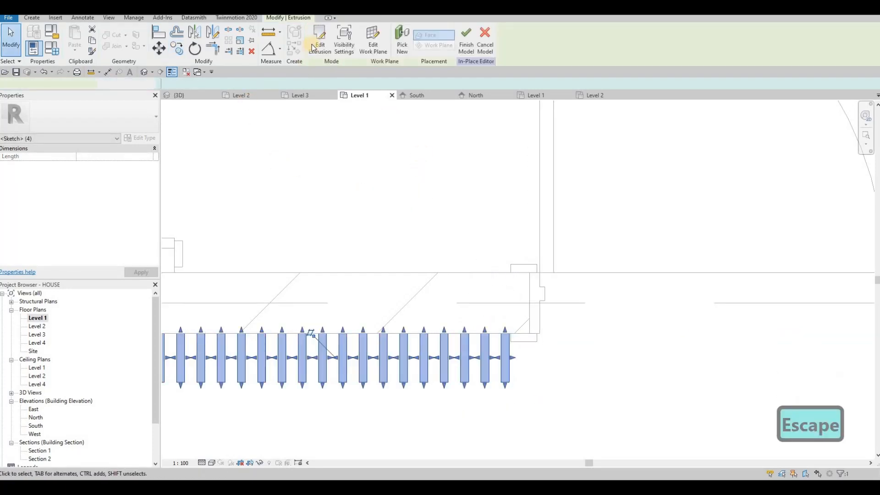
left_click(319, 48)
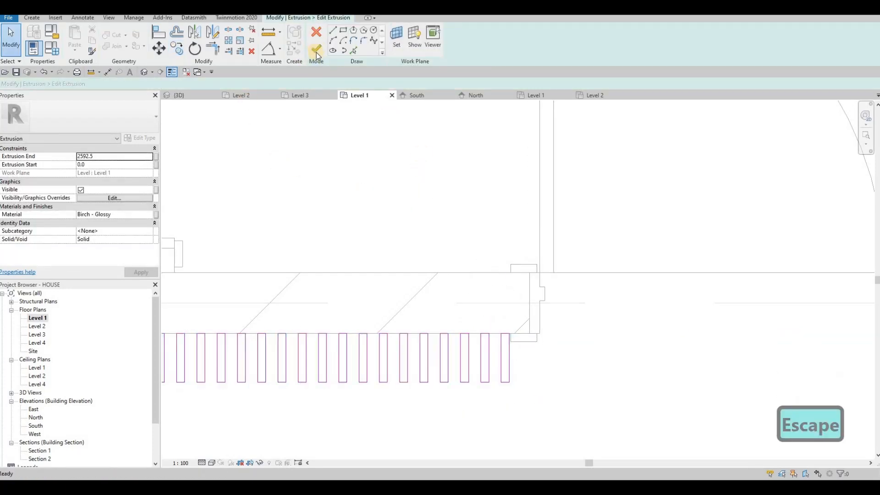
left_click(317, 49)
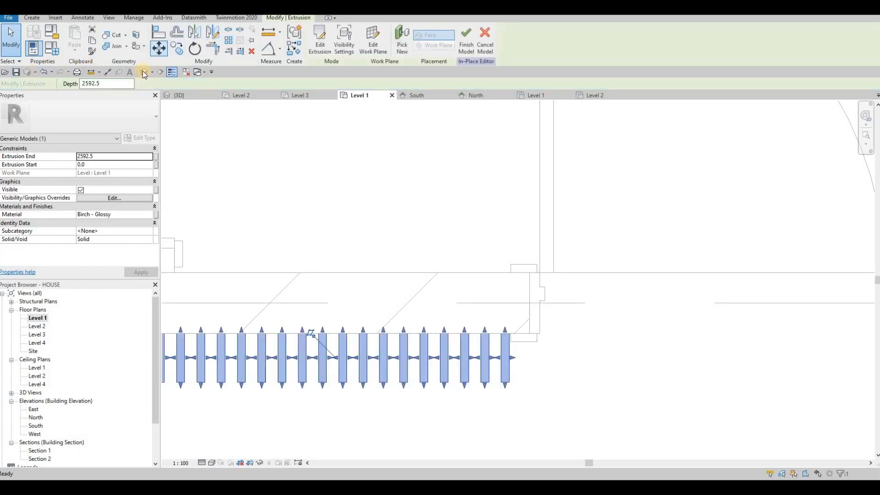
key("Escape")
key("Escape")
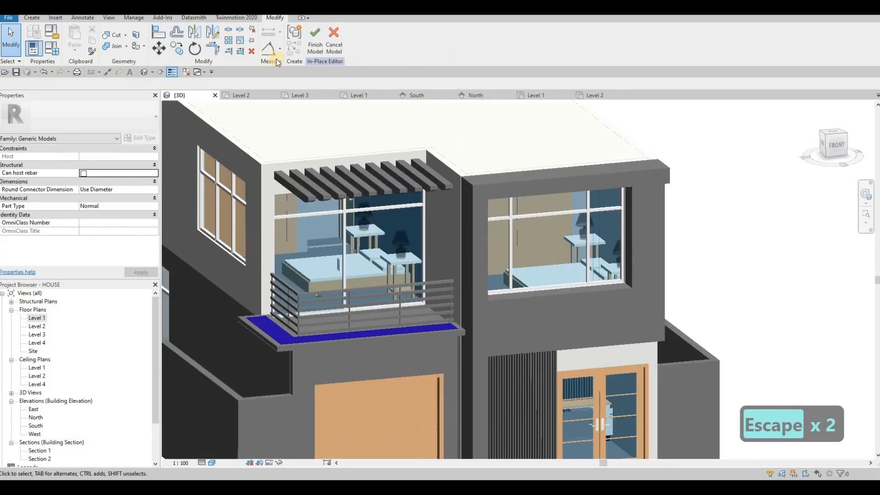
scroll(522, 360, "up", 2)
middle_click_drag(522, 360, 410, 286)
left_click(316, 43)
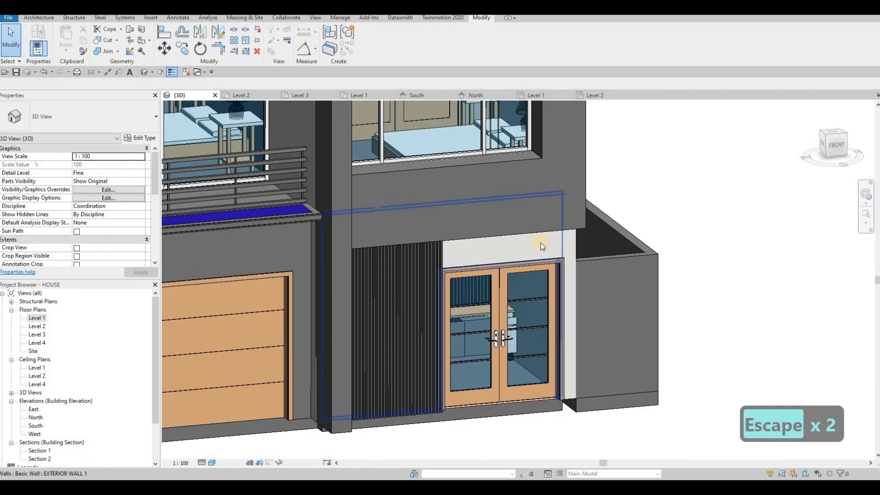
Step: Paint the white exterior wall face around the double entrance door with the Plastic material
left_click(150, 40)
left_click(511, 207)
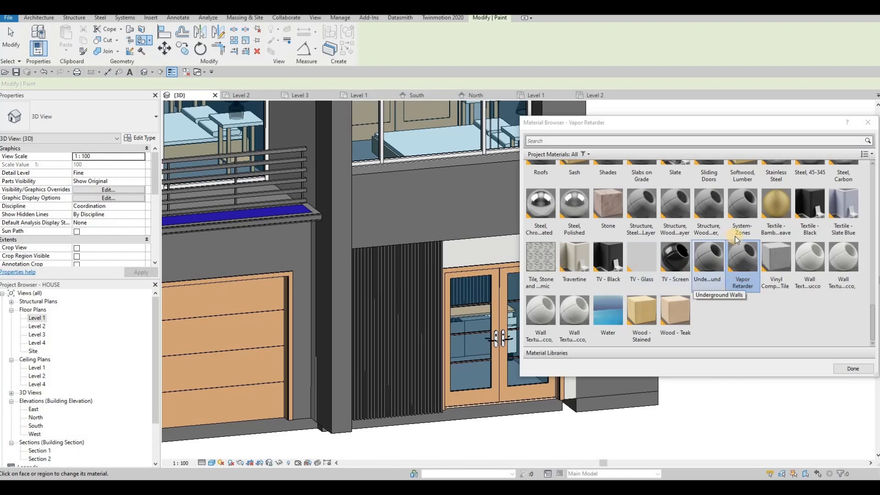
scroll(735, 243, "up", 15)
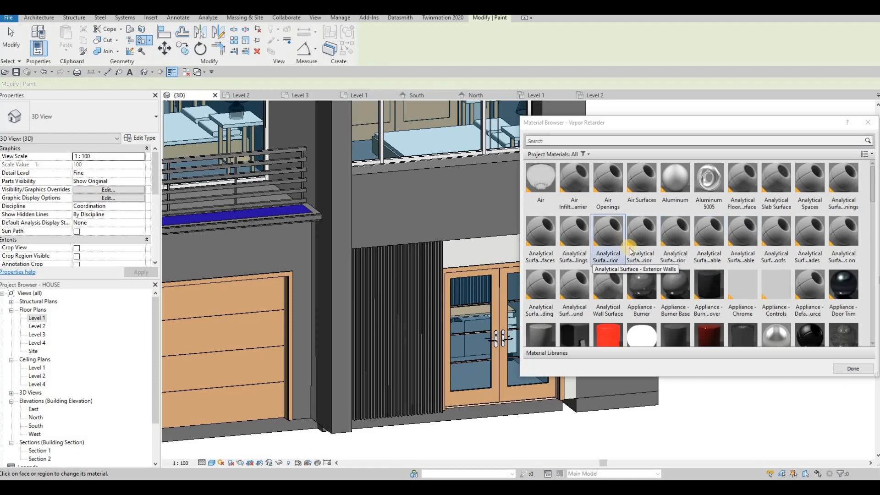
scroll(644, 252, "down", 3)
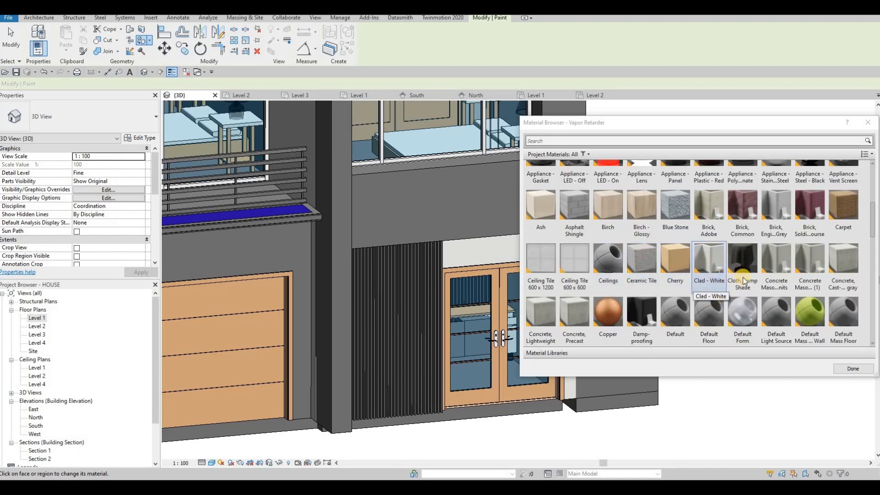
scroll(763, 286, "up", 3)
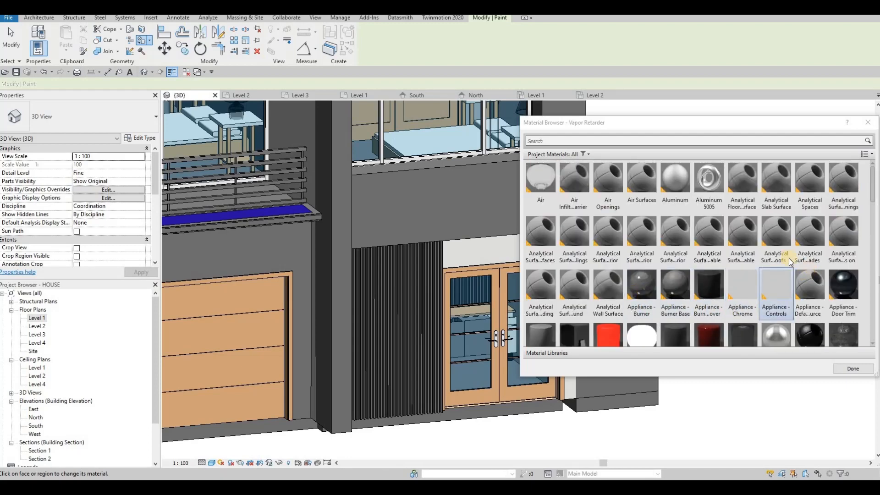
scroll(769, 259, "down", 4)
scroll(767, 259, "up", 4)
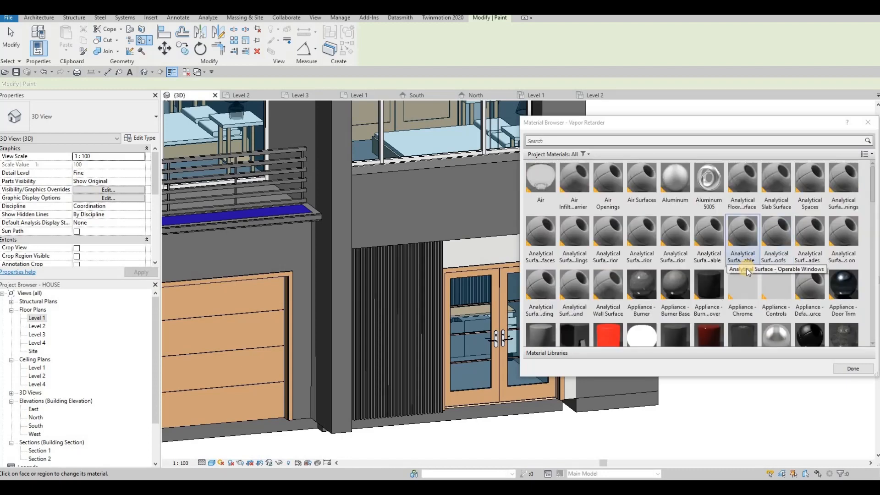
scroll(733, 275, "down", 10)
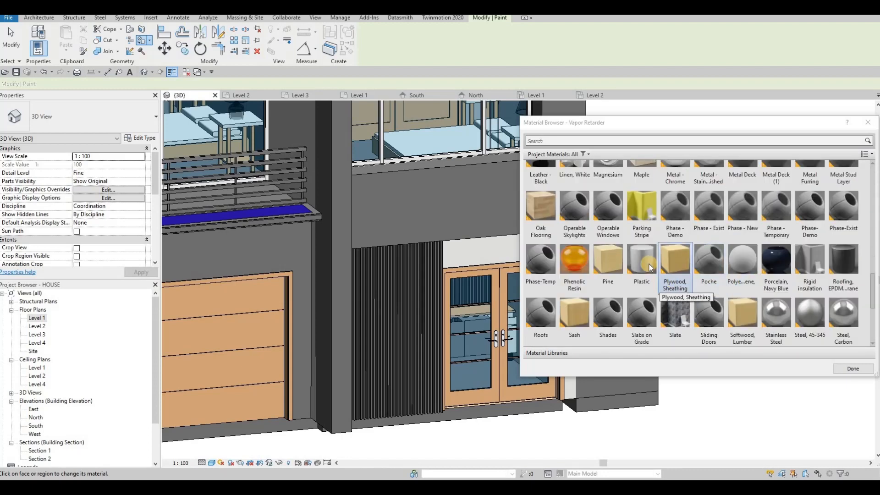
left_click(642, 264)
left_click(488, 249)
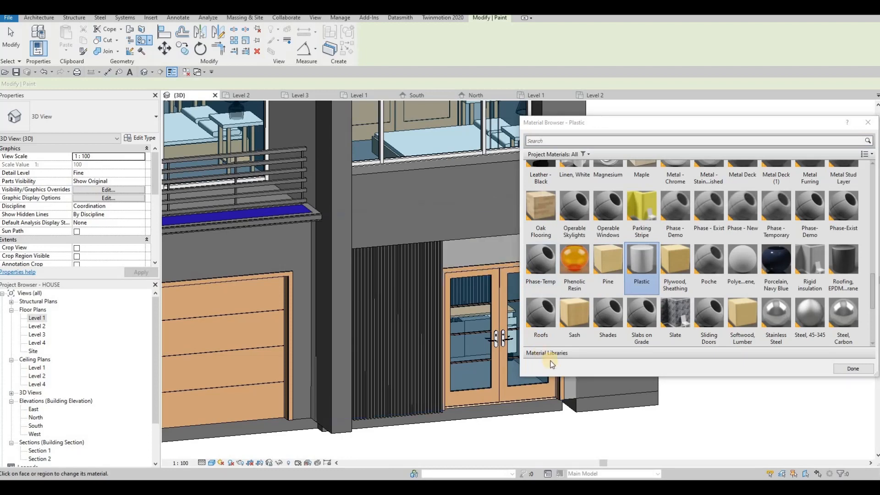
middle_click_drag(463, 257, 293, 233)
scroll(388, 225, "down", 2)
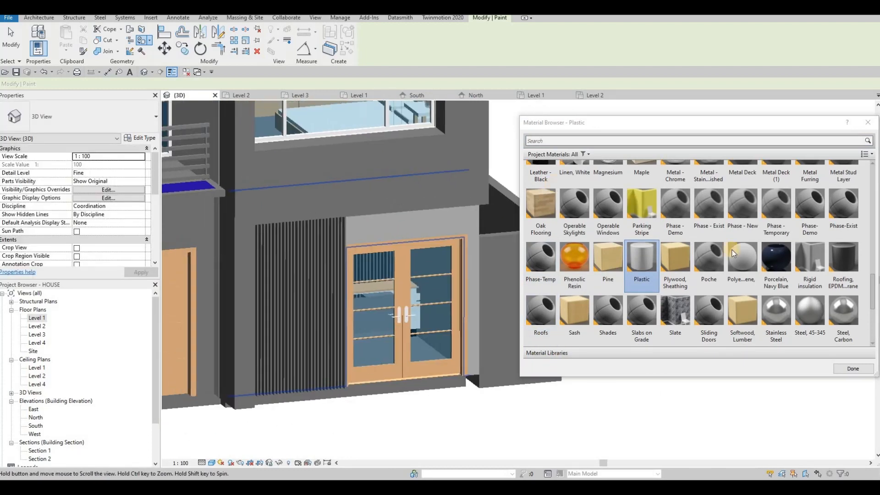
middle_click_drag(388, 225, 452, 223)
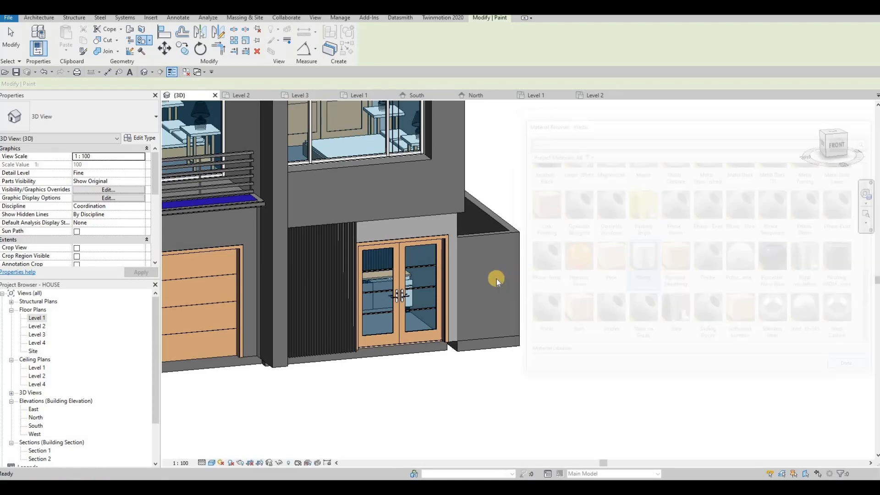
key("Escape")
Step: Inspect the pool area at the far end of the house and the overall front exterior in the 3D view
scroll(512, 261, "down", 1)
mouse_move(634, 255)
middle_mouse_down("shift")
mouse_move(418, 246)
mouse_move(497, 256)
mouse_move(534, 236)
mouse_move(448, 247)
mouse_move(569, 246)
mouse_move(567, 326)
mouse_move(498, 183)
mouse_move(406, 275)
mouse_move(402, 264)
mouse_move(489, 247)
mouse_move(517, 262)
mouse_move(485, 299)
mouse_move(495, 285)
mouse_move(301, 337)
mouse_move(340, 320)
mouse_move(350, 358)
mouse_move(375, 258)
middle_mouse_up("shift")
scroll(375, 257, "up", 5)
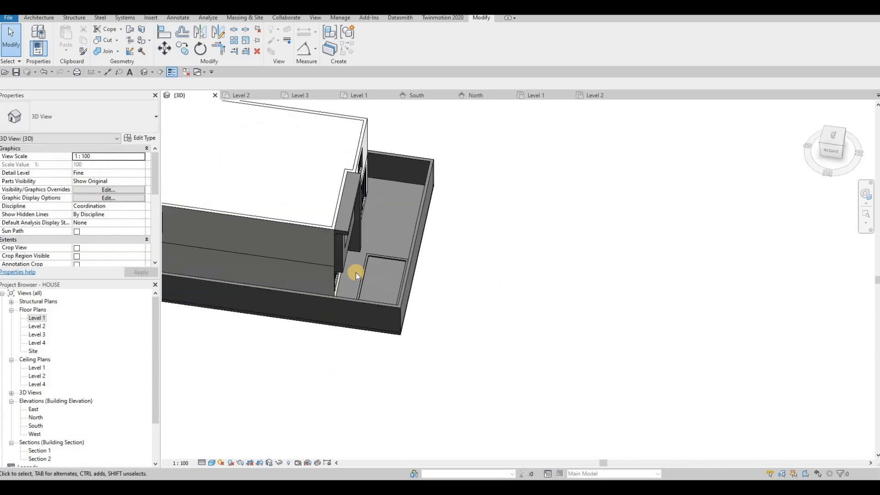
scroll(361, 262, "down", 4)
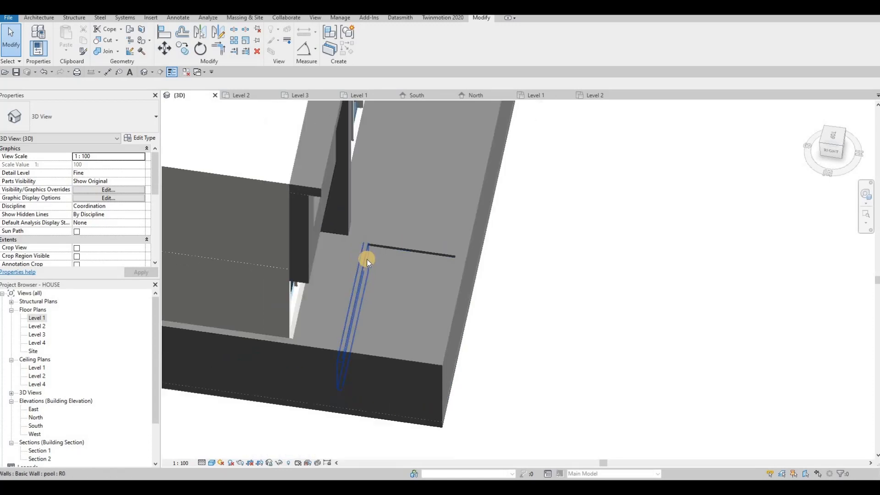
scroll(358, 268, "down", 1)
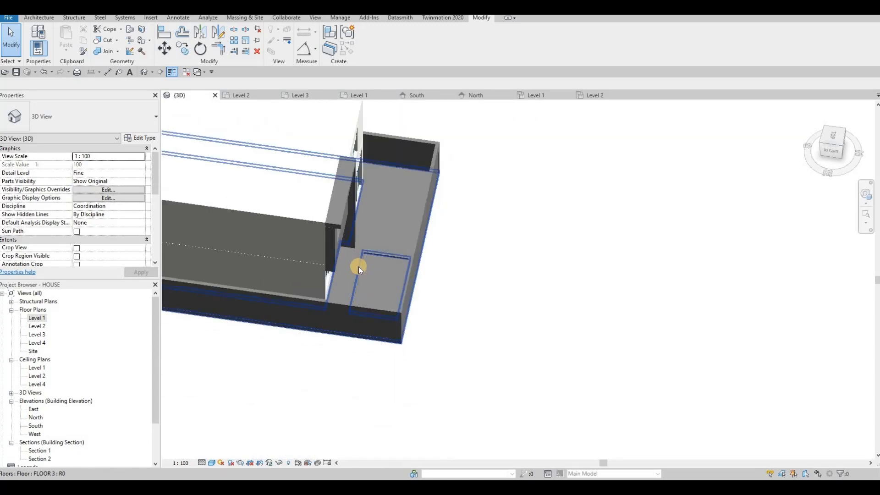
scroll(410, 271, "down", 3)
middle_click_drag(387, 273, 507, 356)
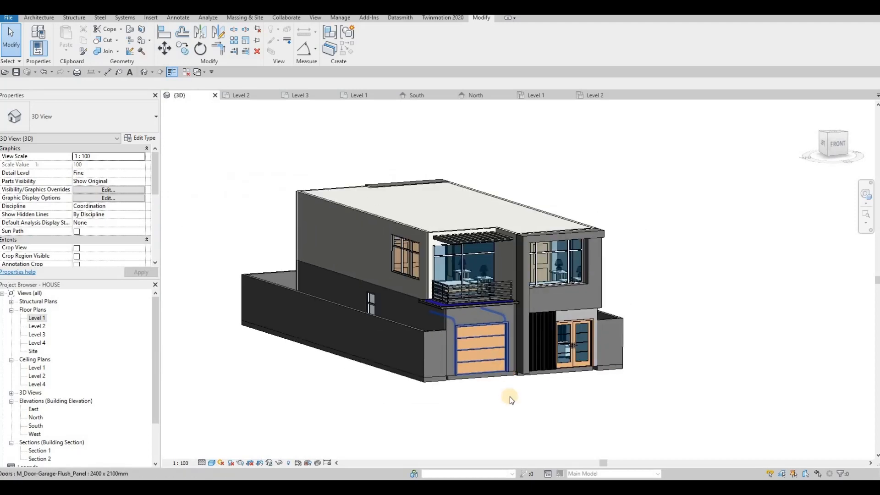